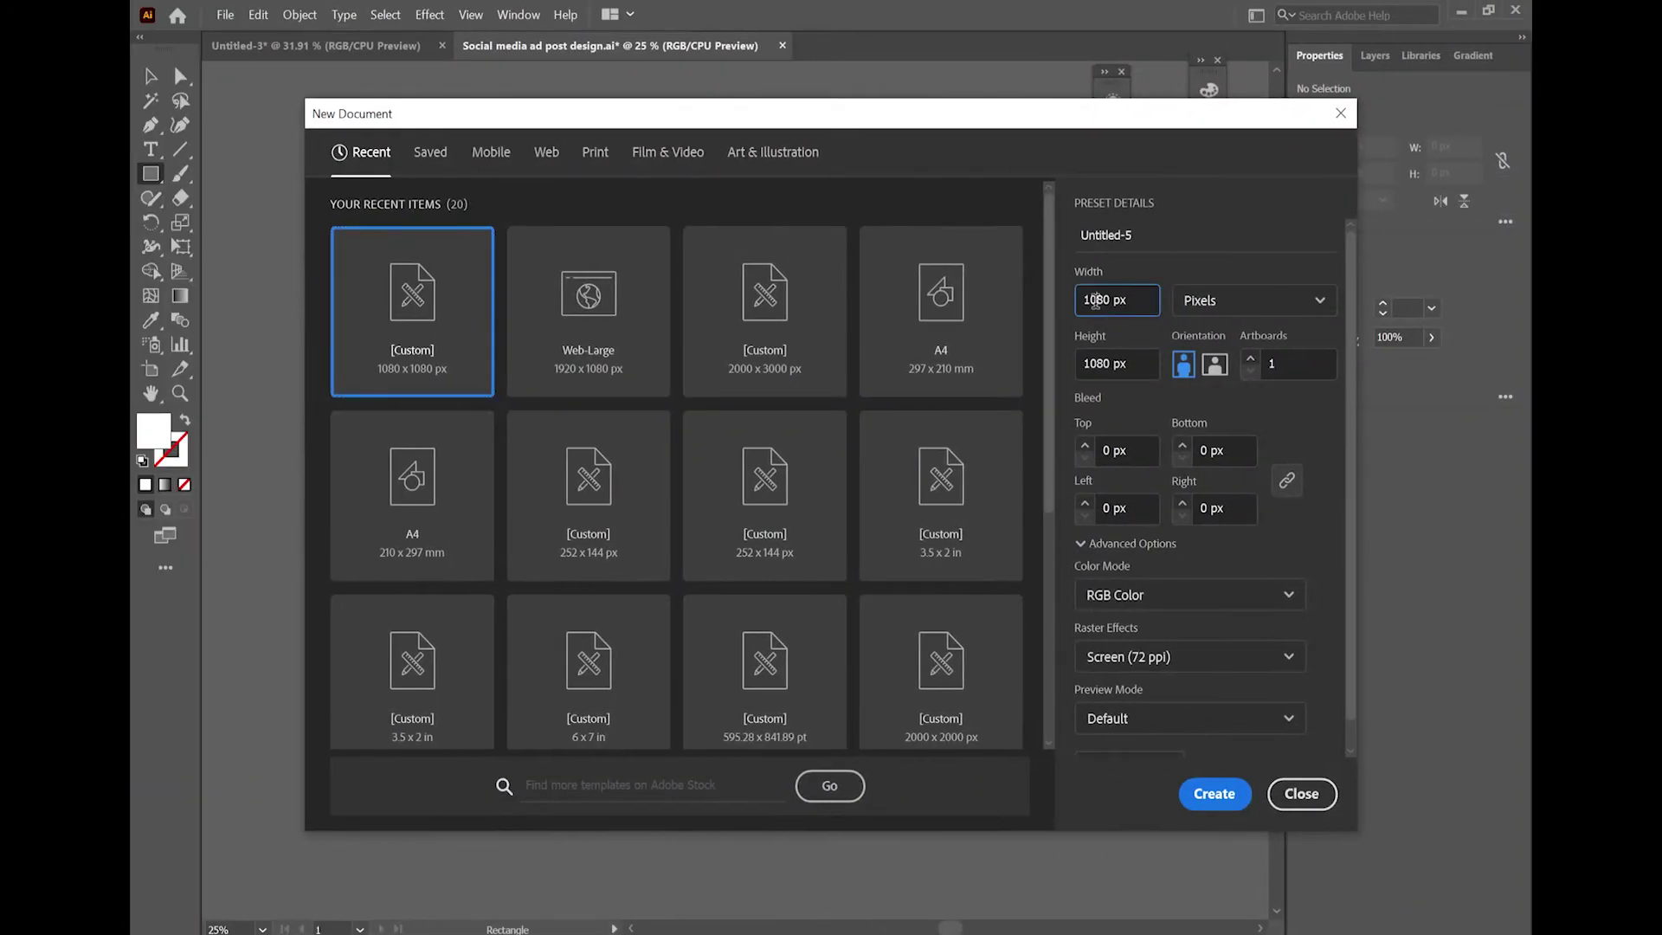
# Step: Create a new [Custom] document with a 1080 × 1080 px artboard
pyautogui.click(1090, 364)
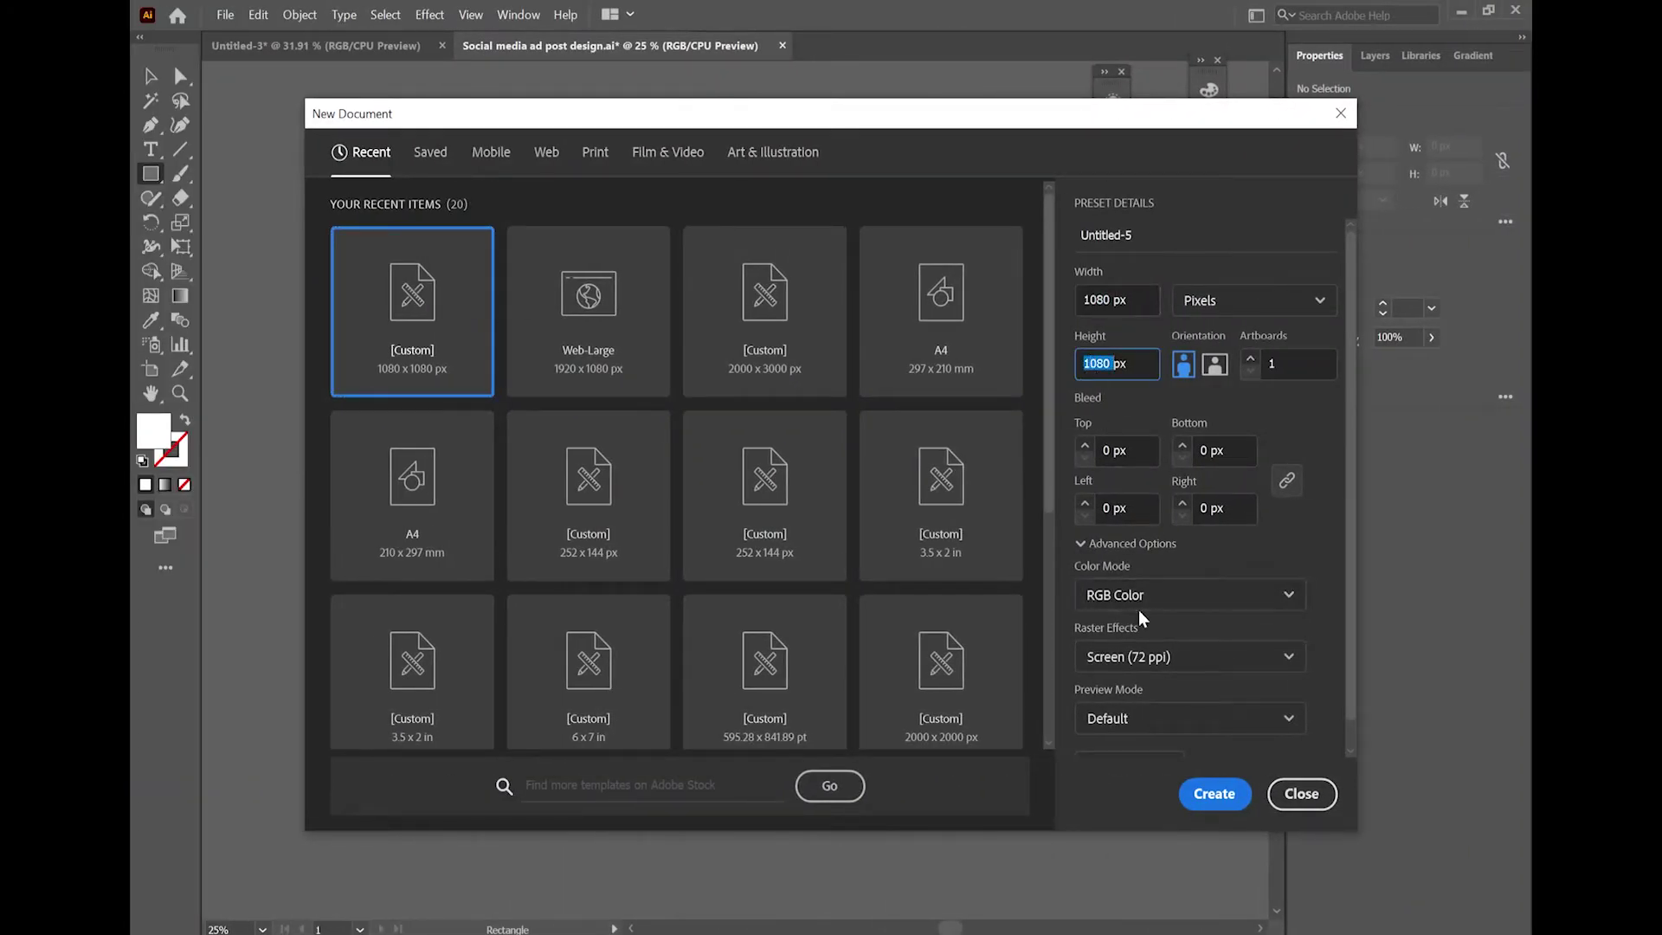
pyautogui.click(1213, 793)
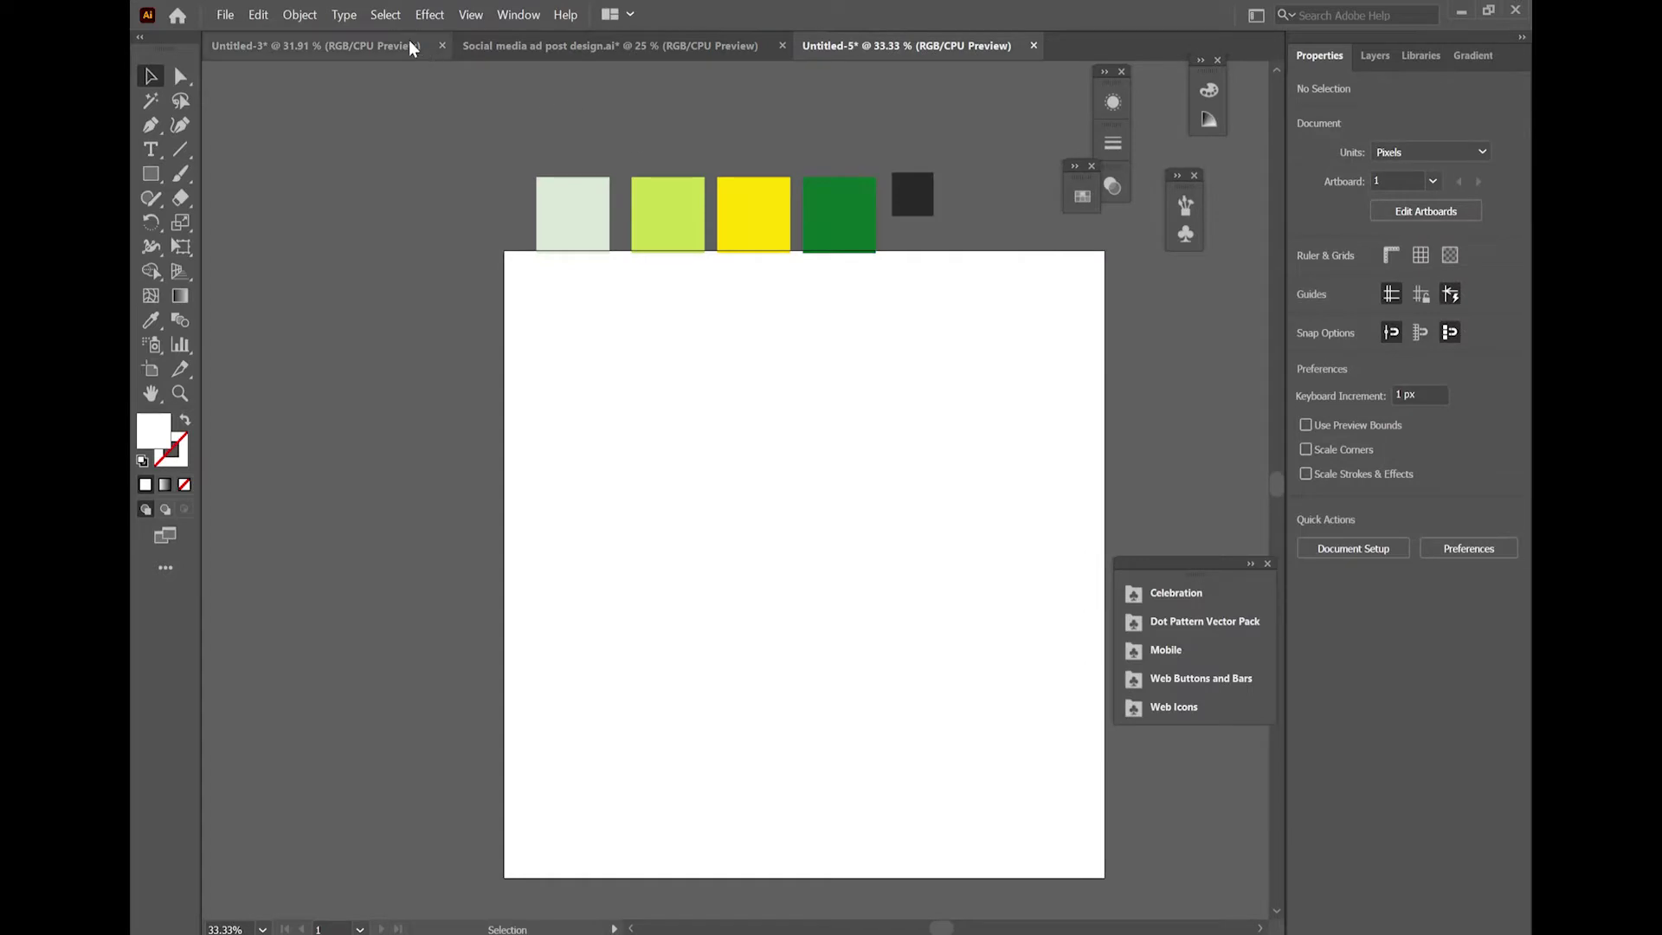
# Step: Draw a rectangle covering the whole artboard and halve its width to 540 px
pyautogui.click(151, 172)
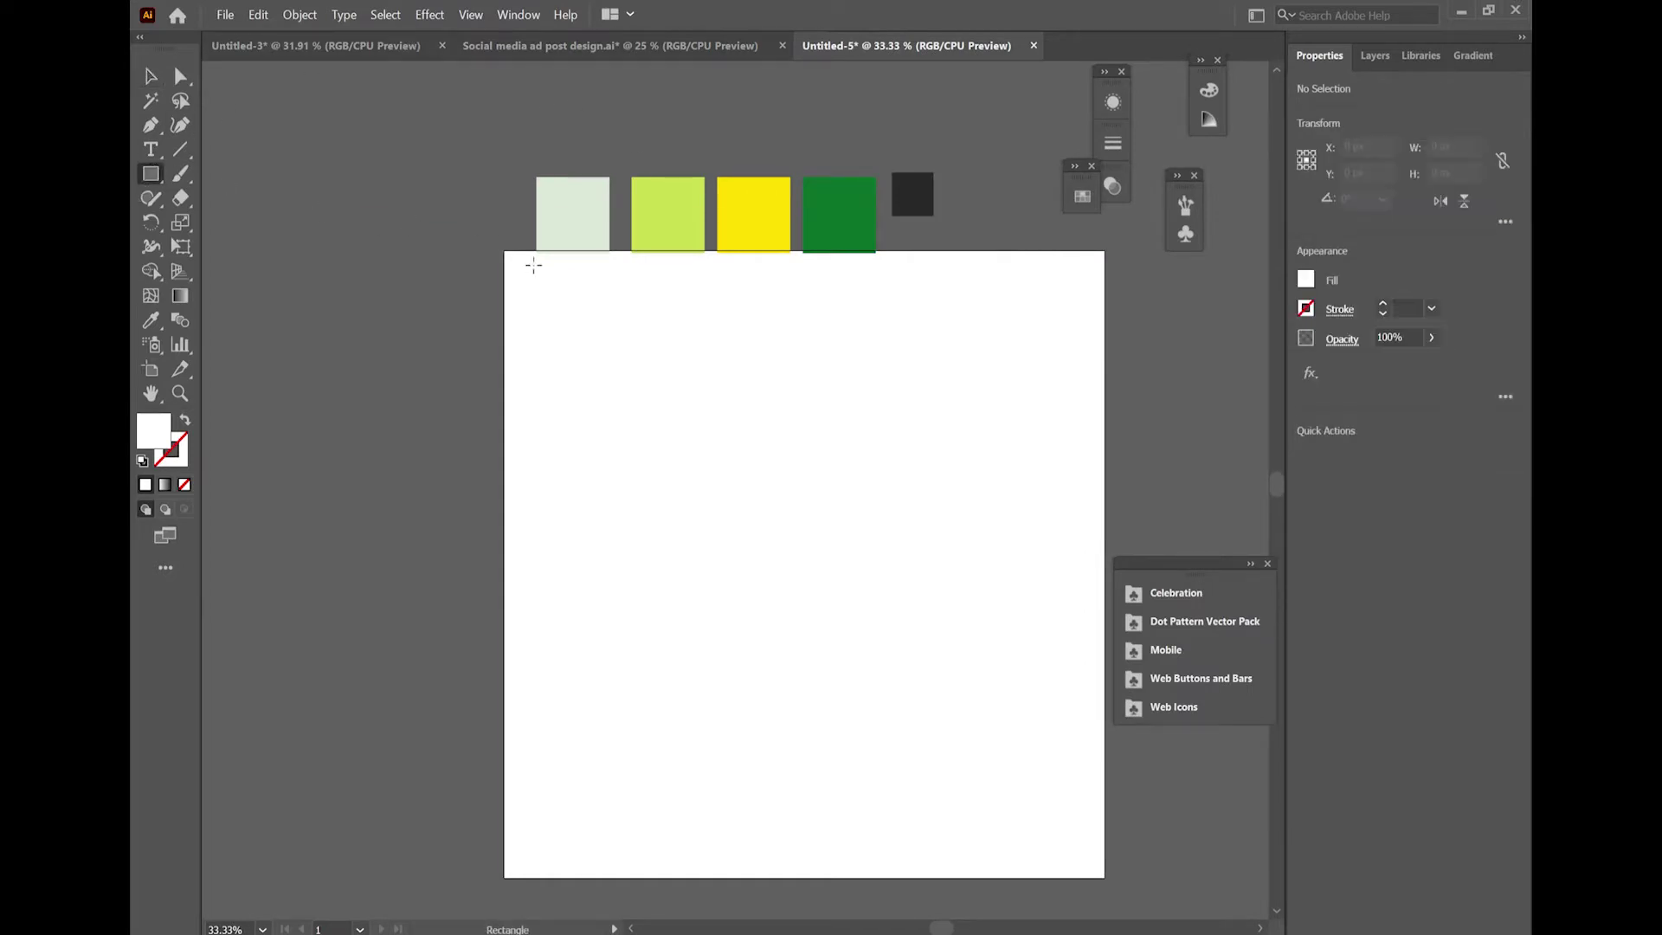
pyautogui.moveTo(501, 245); pyautogui.dragTo(1104, 875)
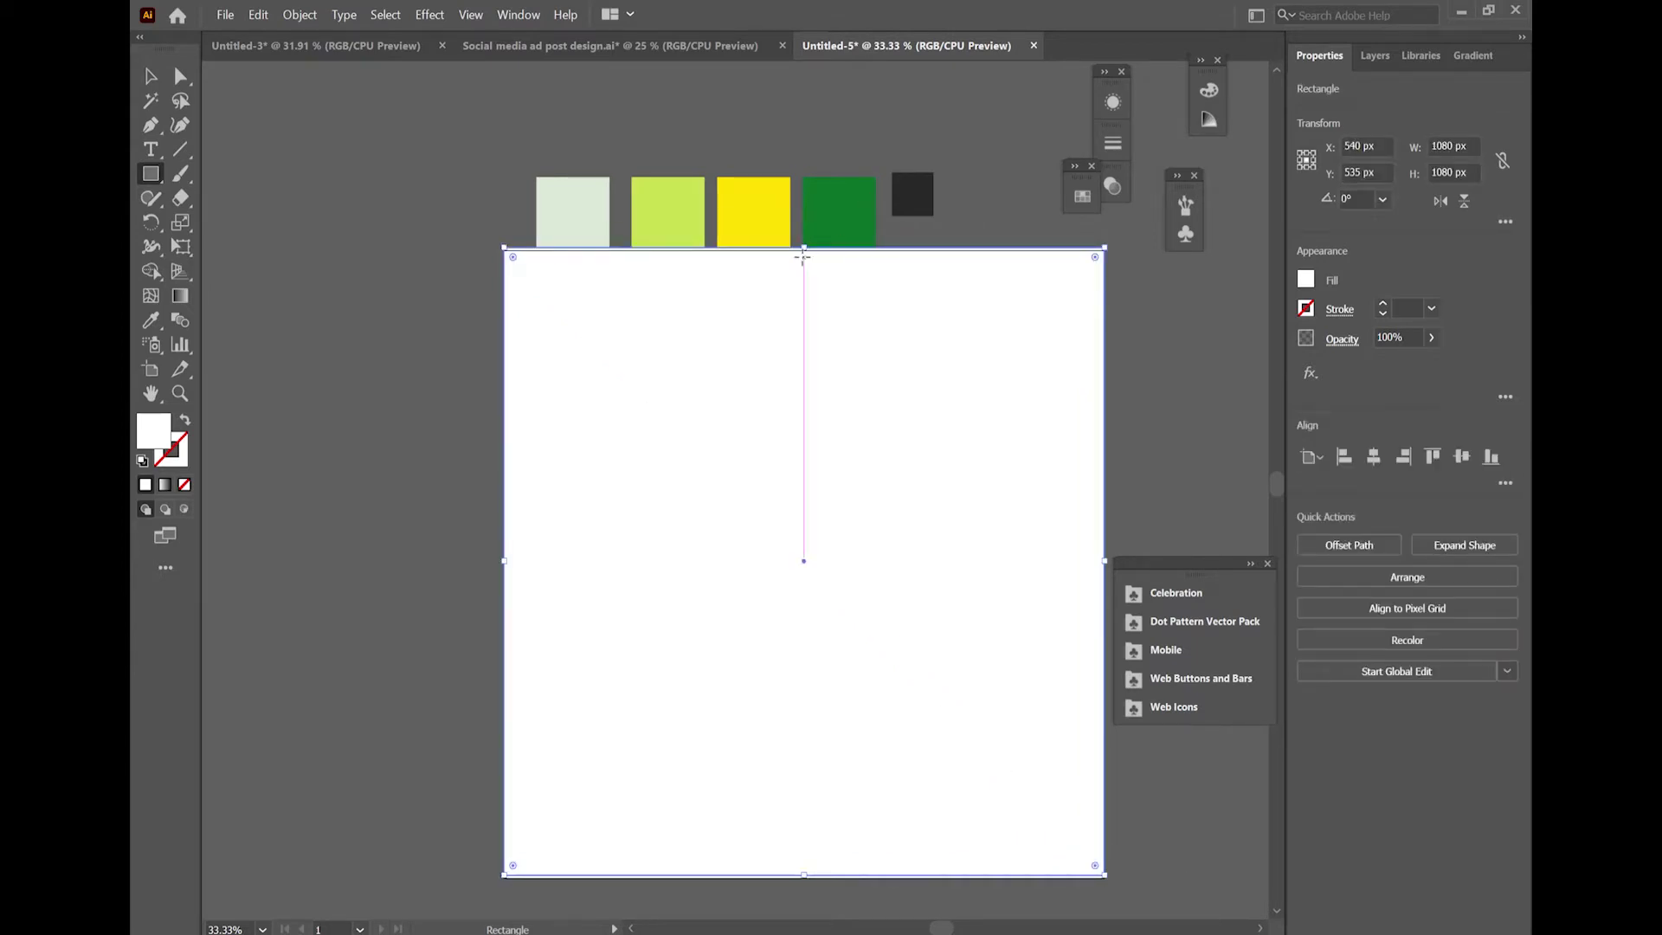
pyautogui.moveTo(805, 252); pyautogui.dragTo(805, 254)
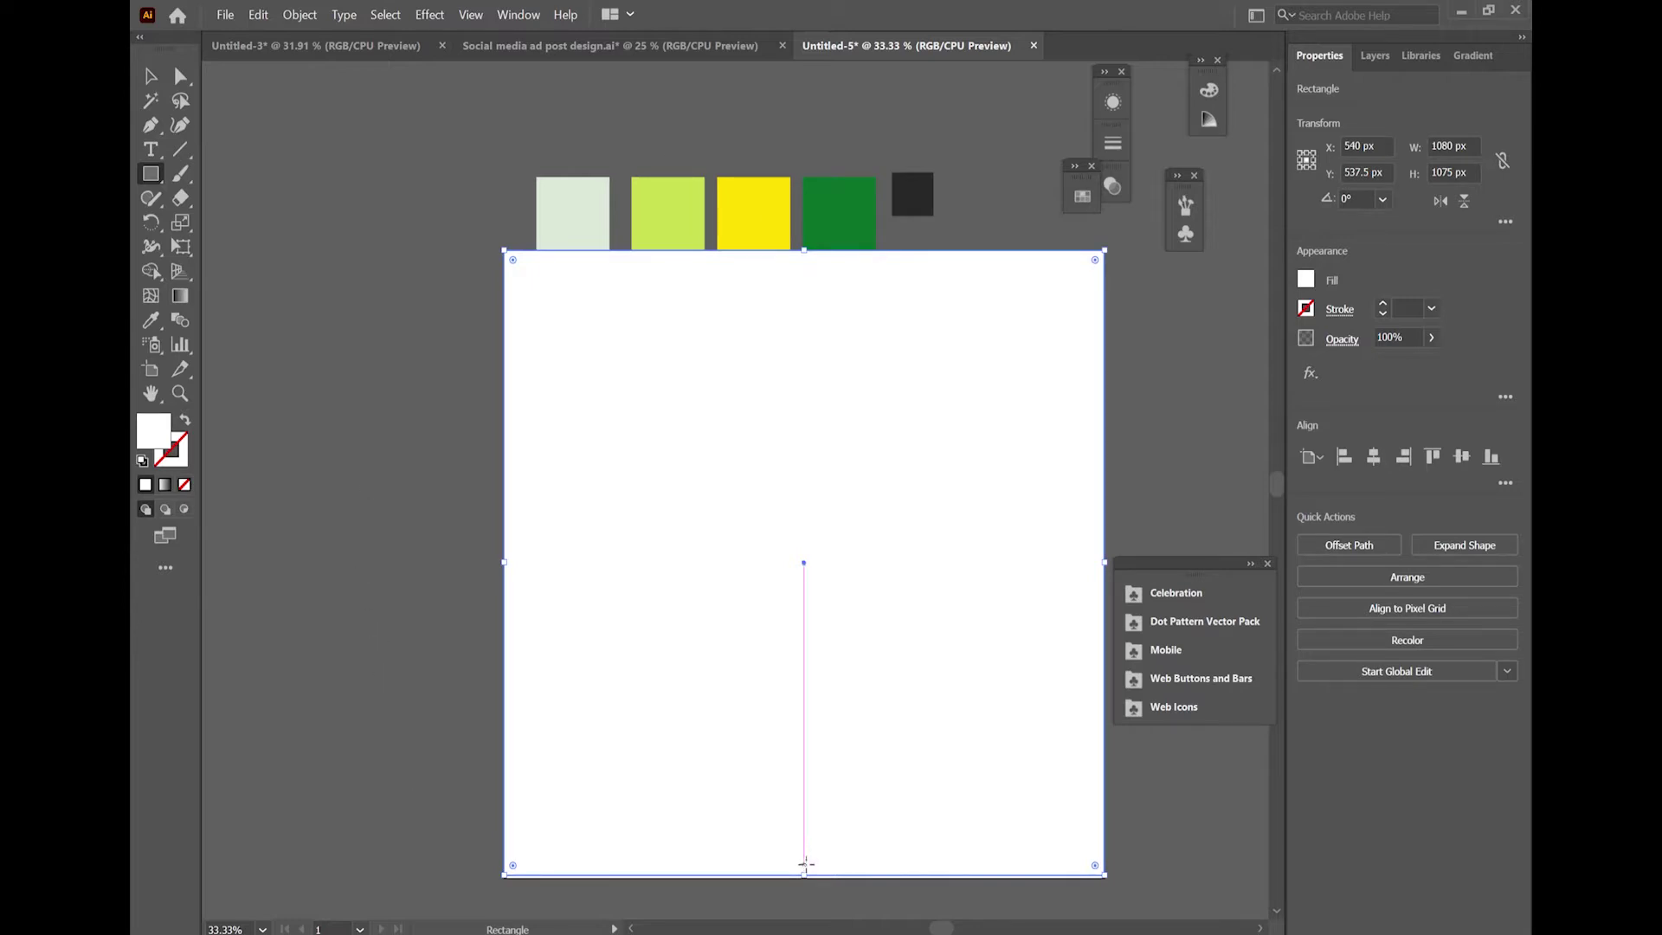
pyautogui.moveTo(805, 875); pyautogui.dragTo(805, 877)
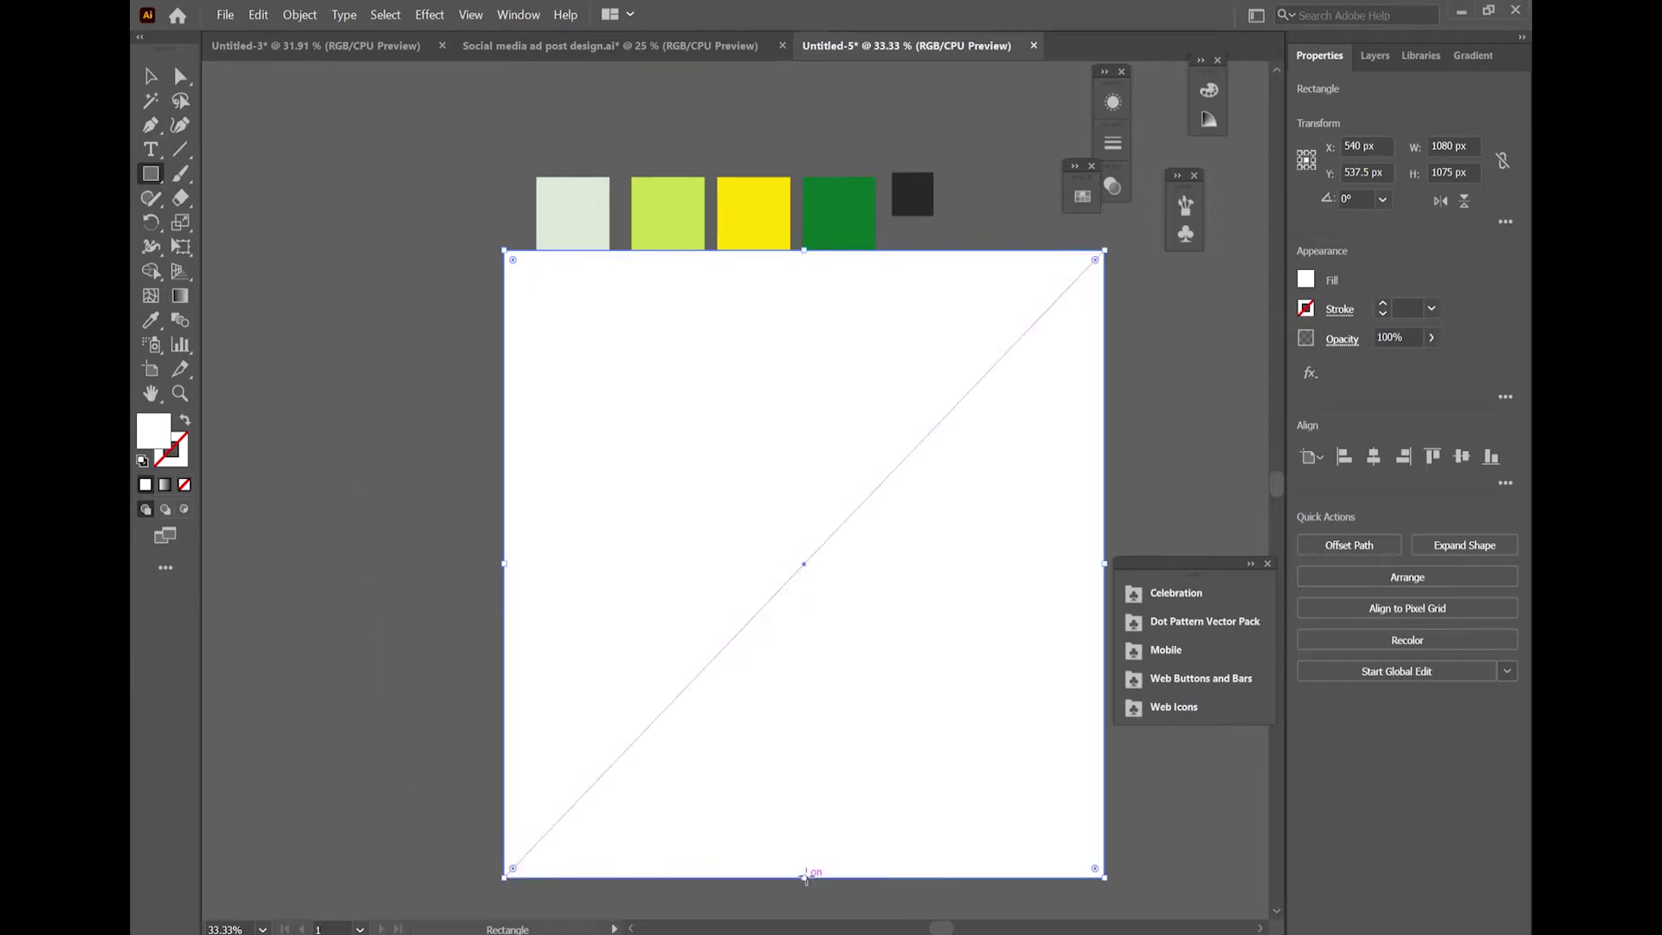
pyautogui.click(1454, 142)
pyautogui.write('/2')
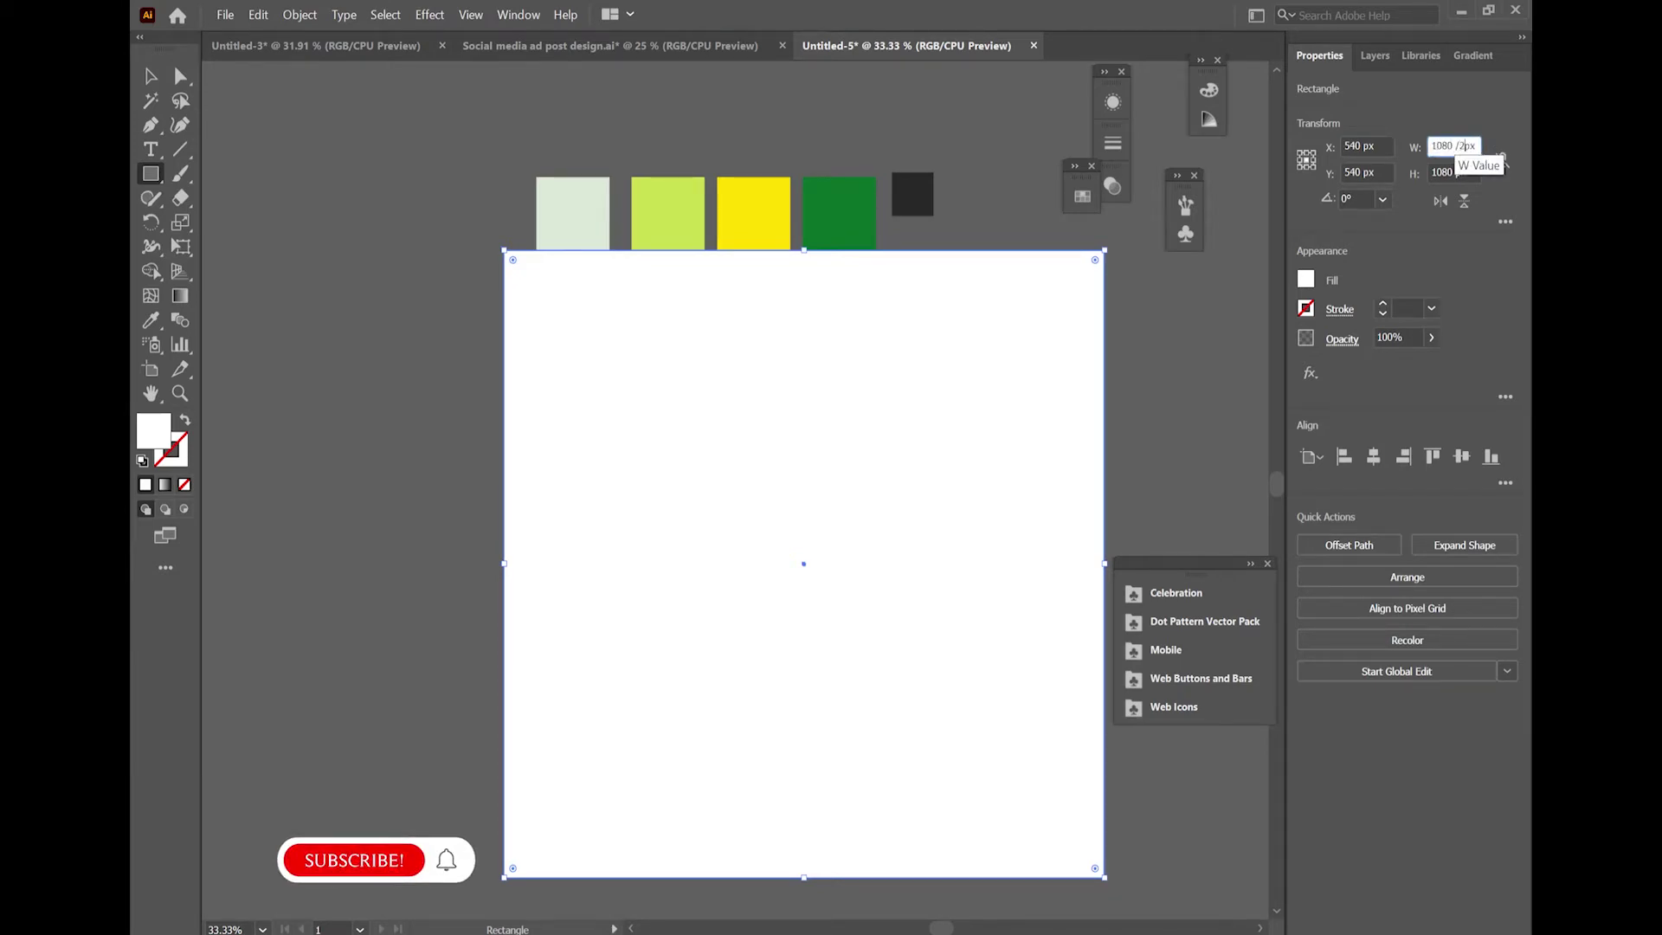
pyautogui.press('Return')
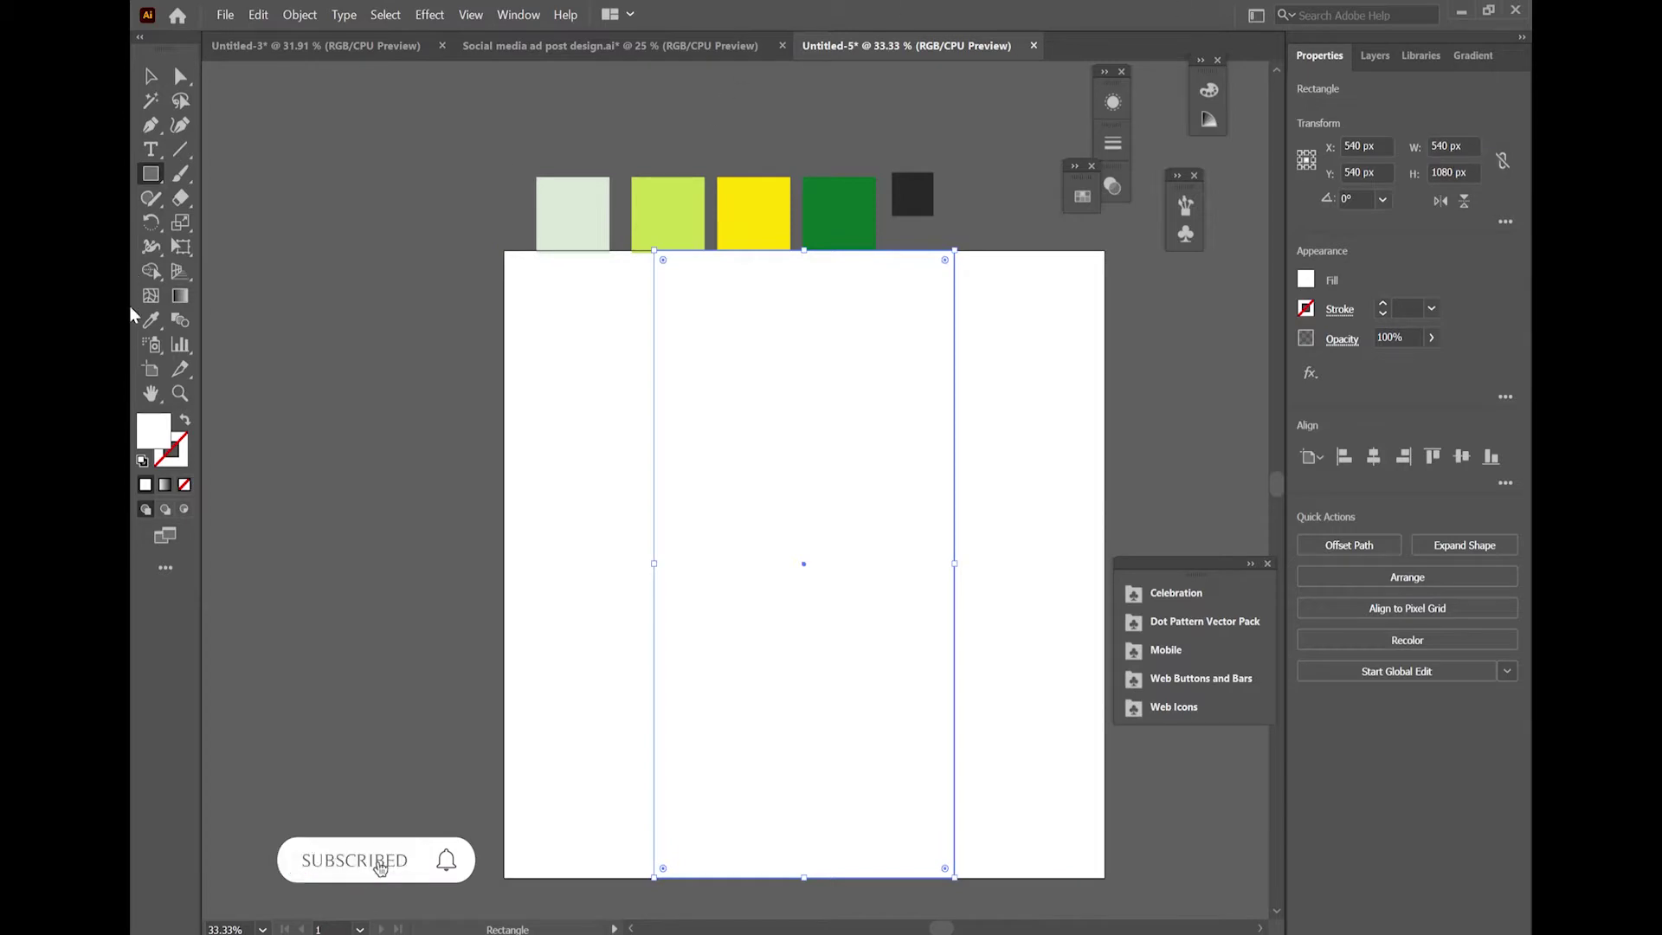
# Step: Fill the rectangle with the green swatch and move it left, then fill the right-half rectangle yellow
pyautogui.click(151, 319)
pyautogui.click(848, 221)
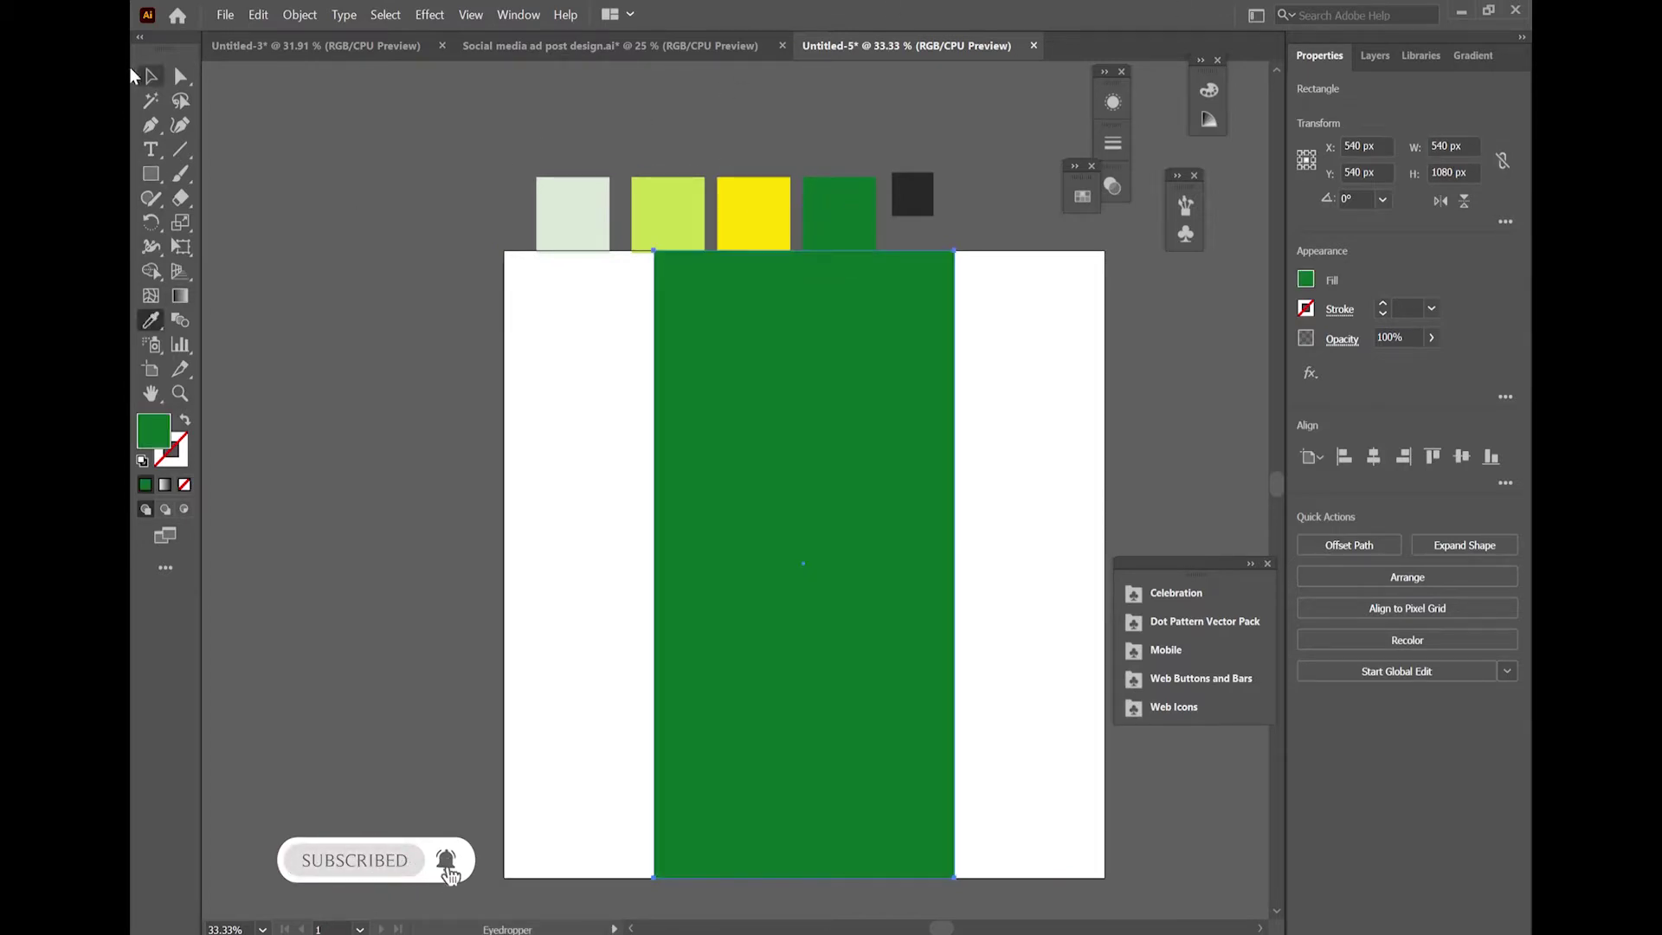
pyautogui.click(152, 76)
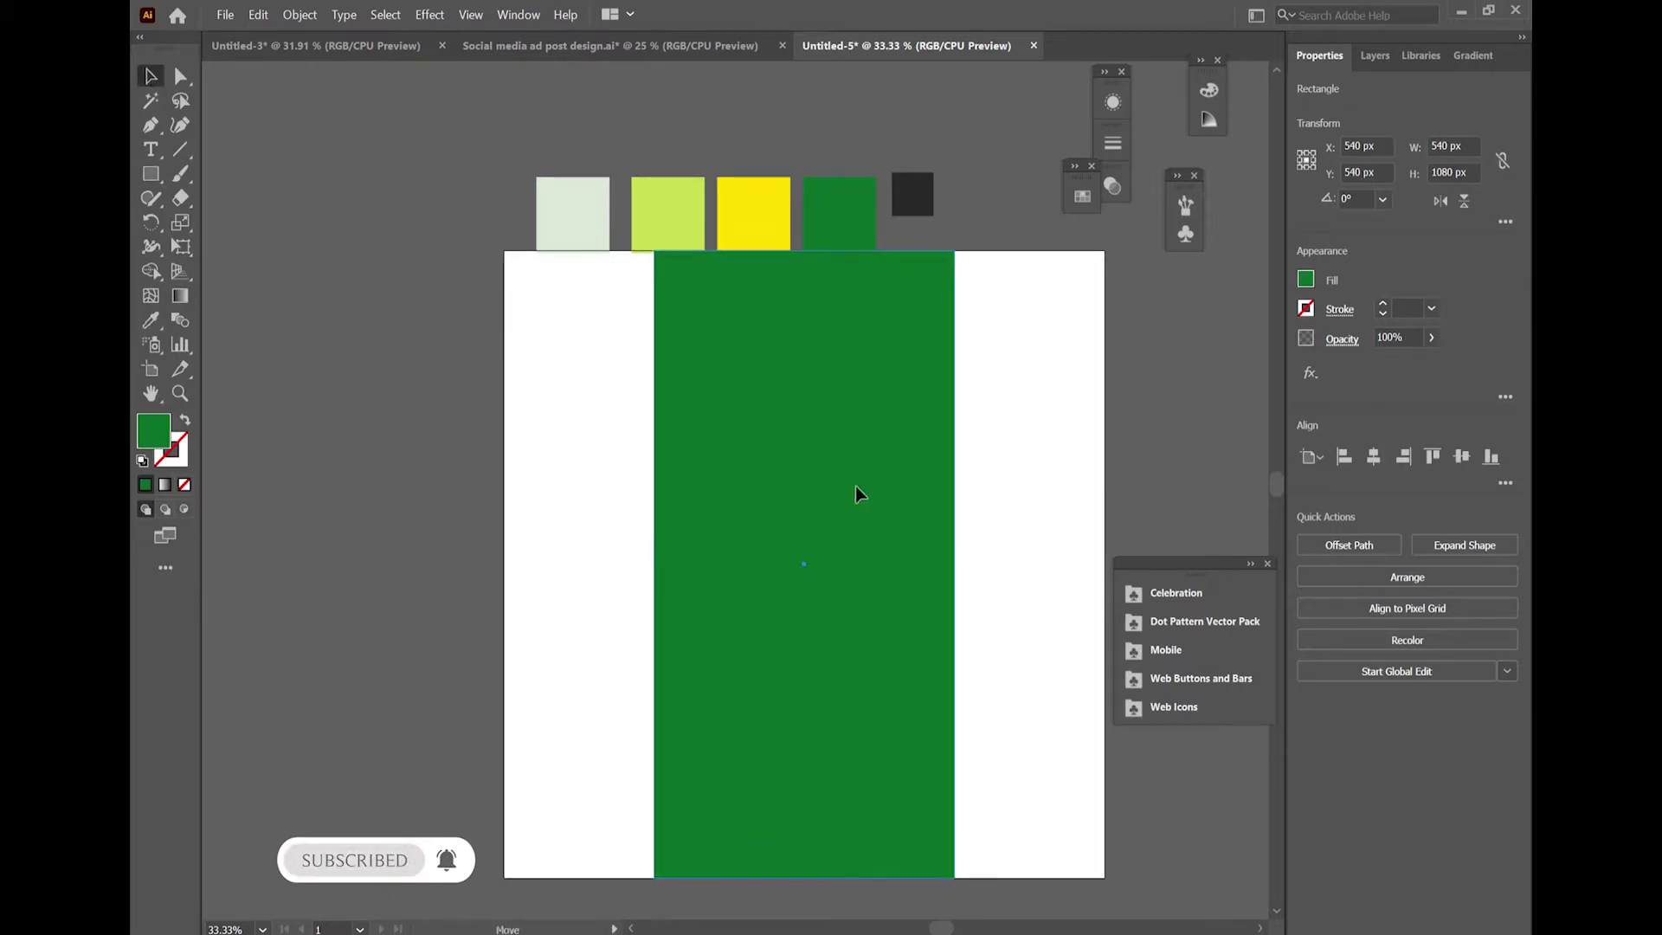
pyautogui.moveTo(855, 487)
pyautogui.mouseDown()
pyautogui.moveTo(710, 490)
pyautogui.moveTo(1002, 502)
pyautogui.mouseUp()
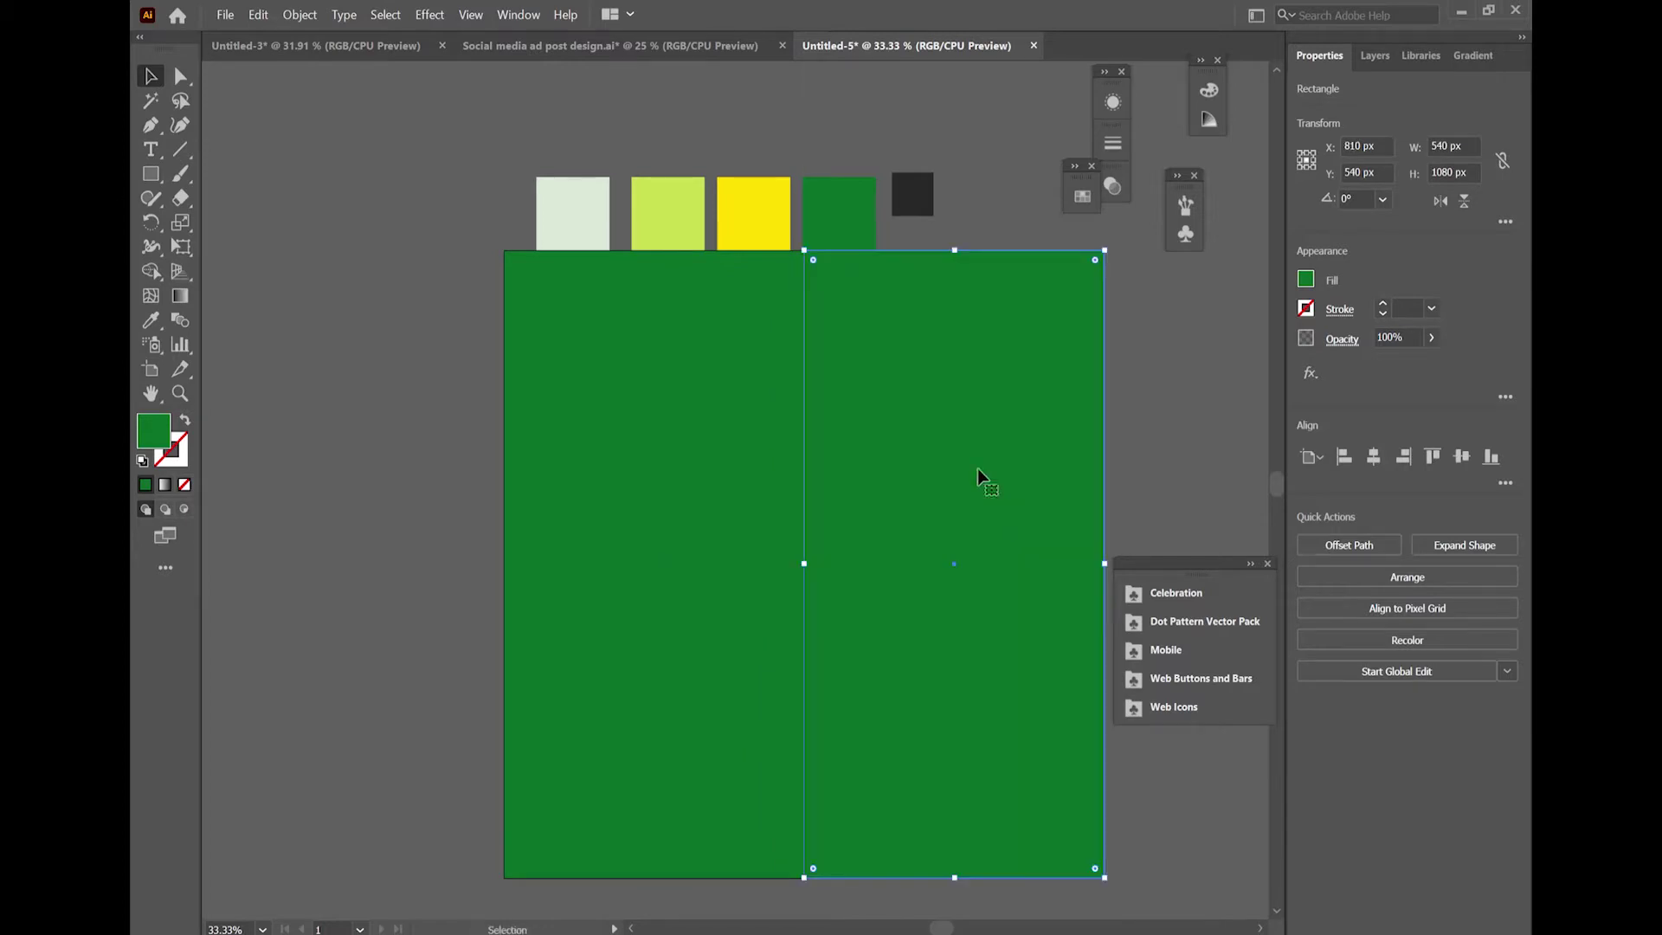
pyautogui.click(151, 319)
pyautogui.click(751, 206)
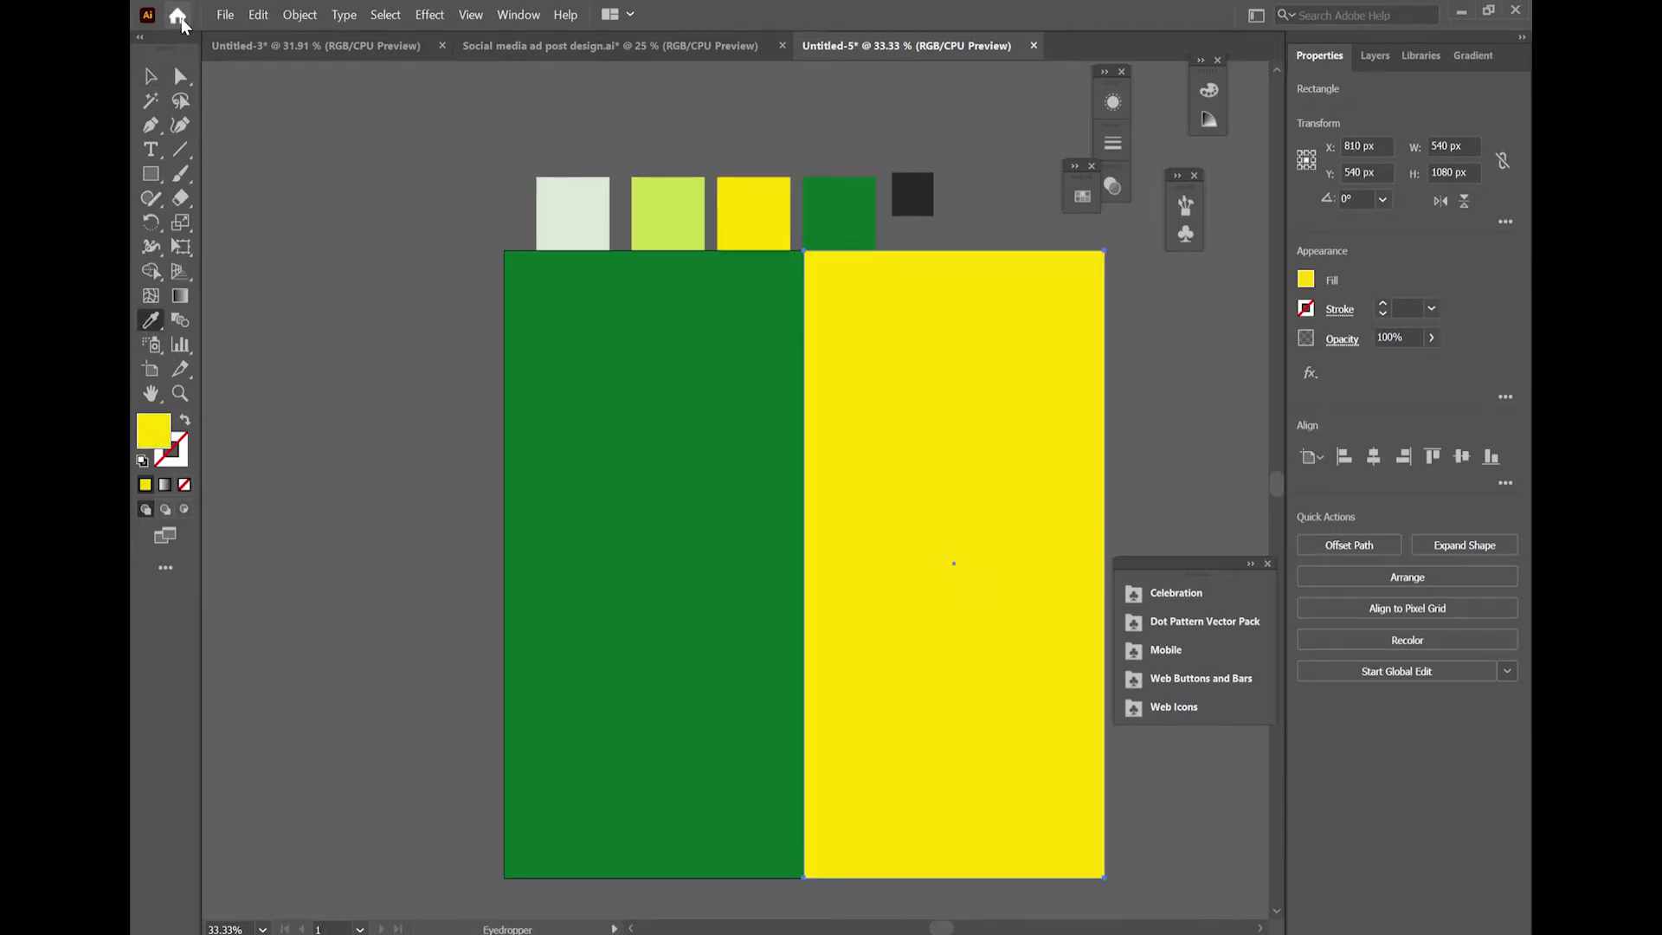
pyautogui.click(278, 148)
pyautogui.click(159, 172)
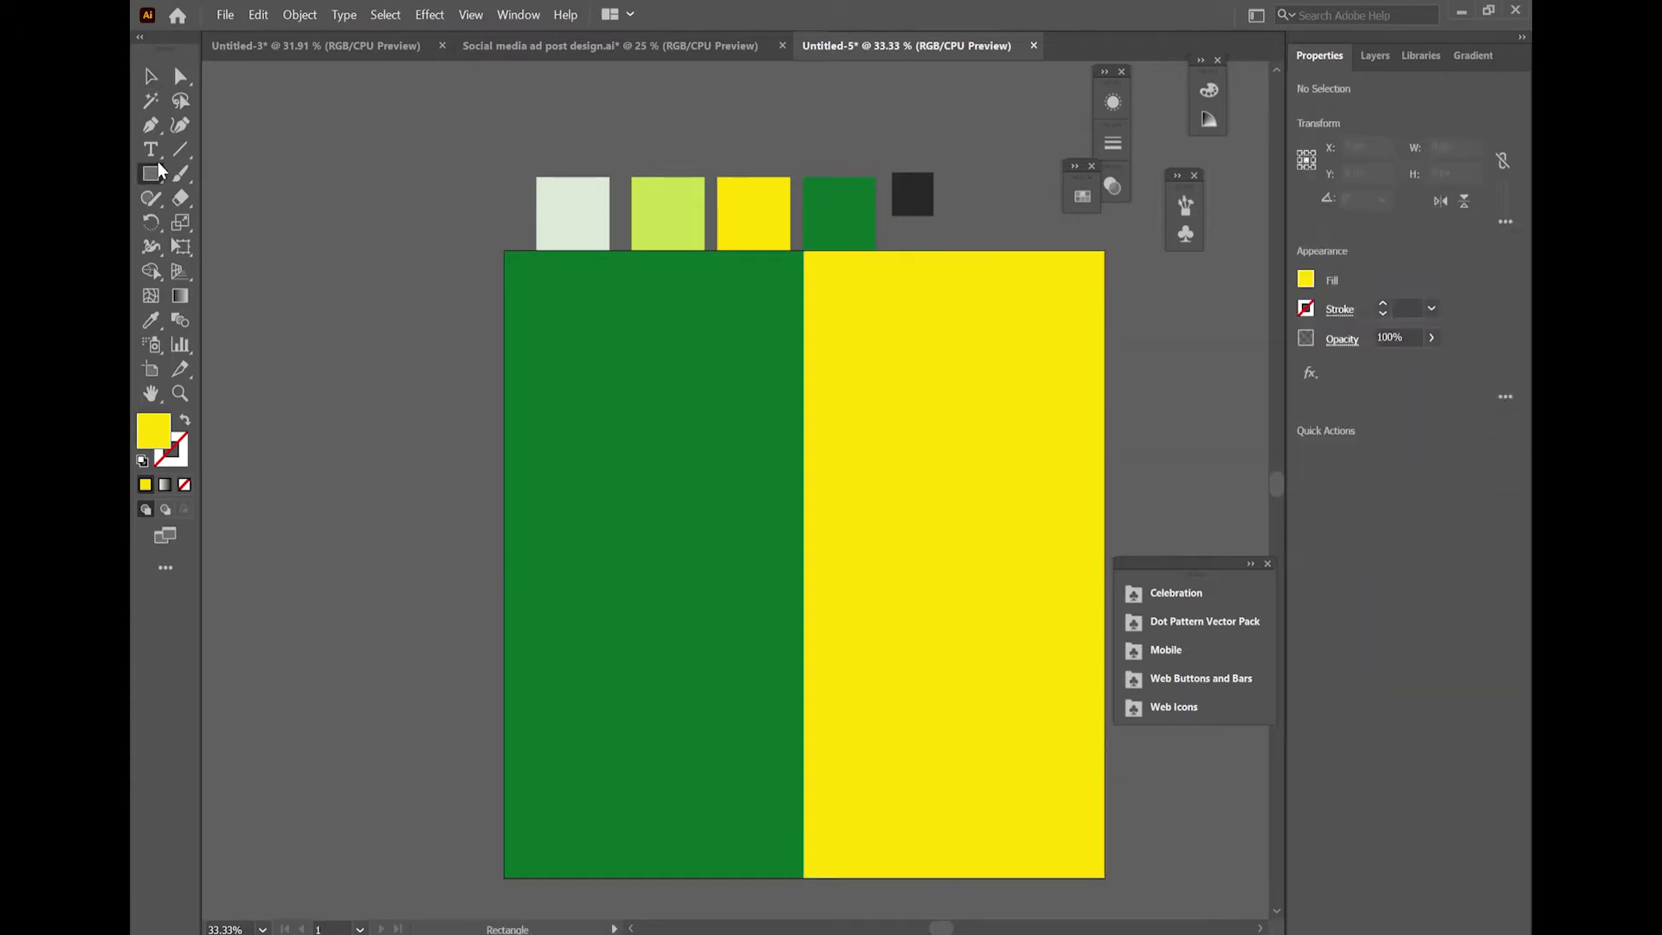
# Step: Draw a small rectangle on the green half and pull its right corners together into a point
pyautogui.moveTo(553, 469); pyautogui.dragTo(762, 547)
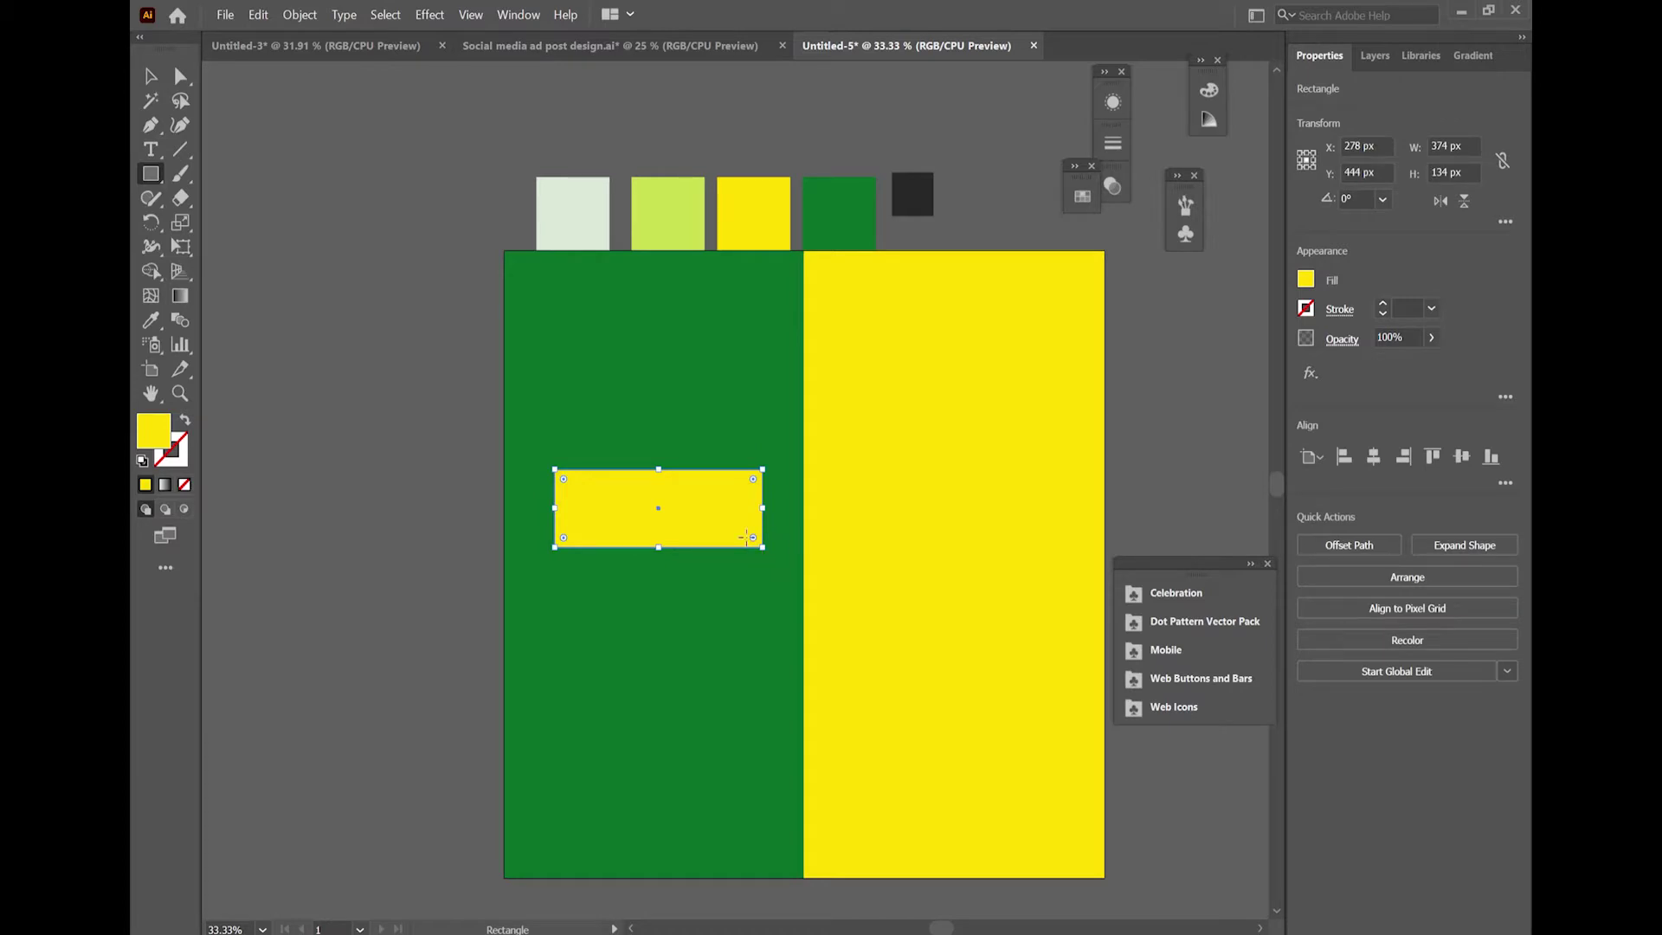
pyautogui.click(180, 76)
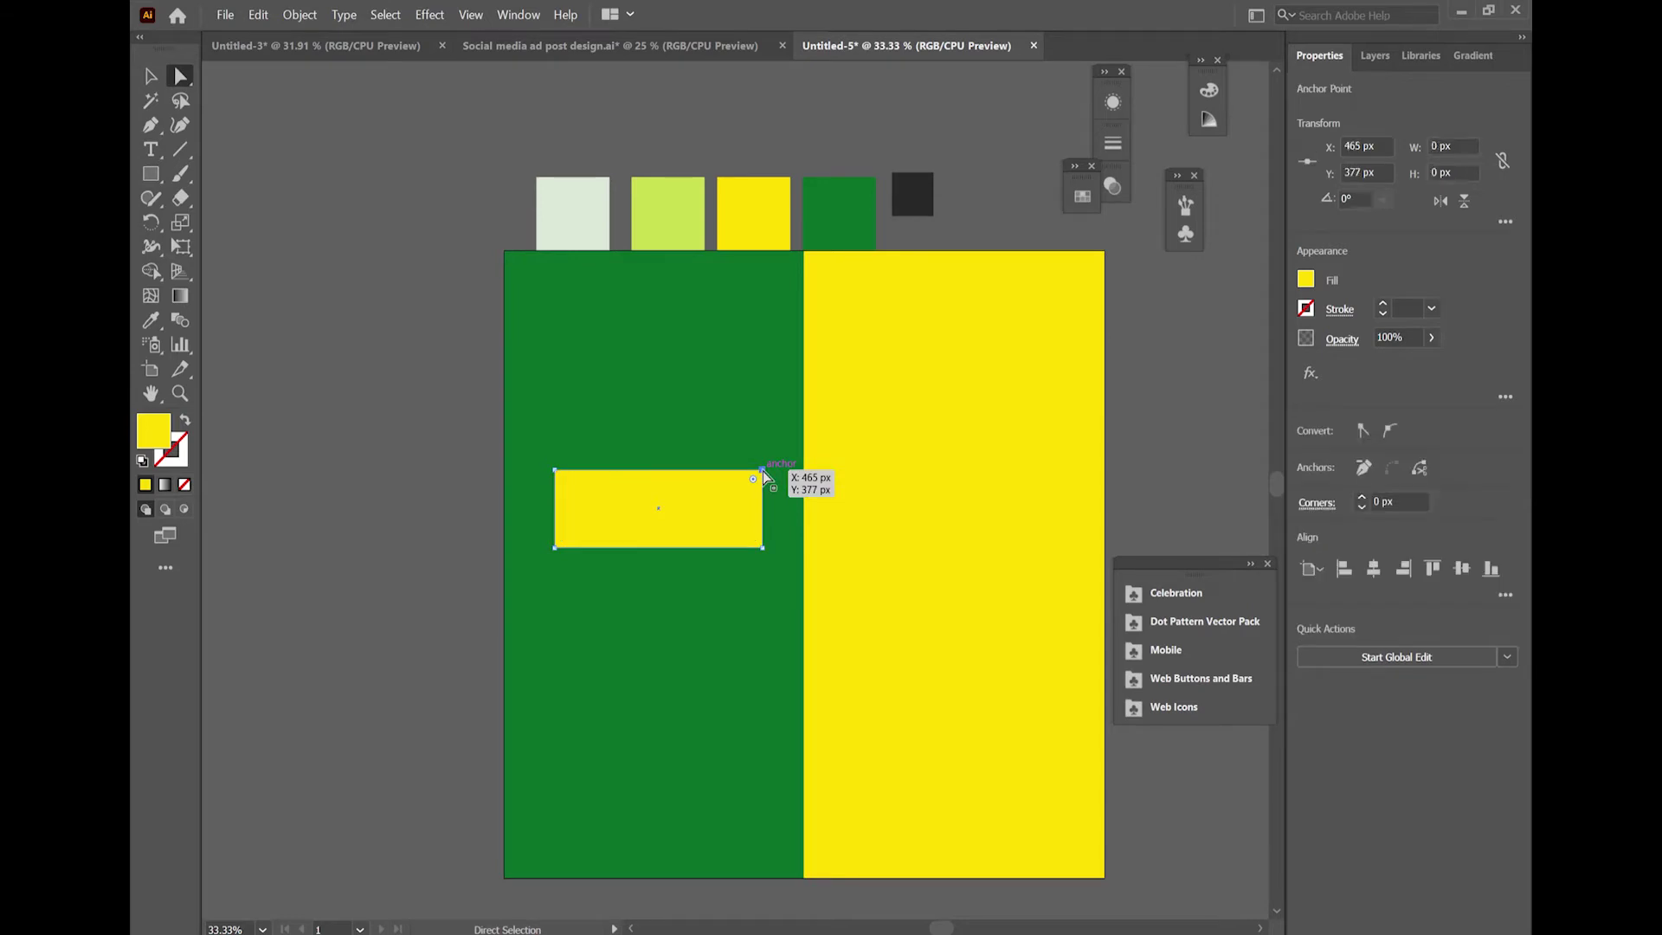
pyautogui.click(765, 494)
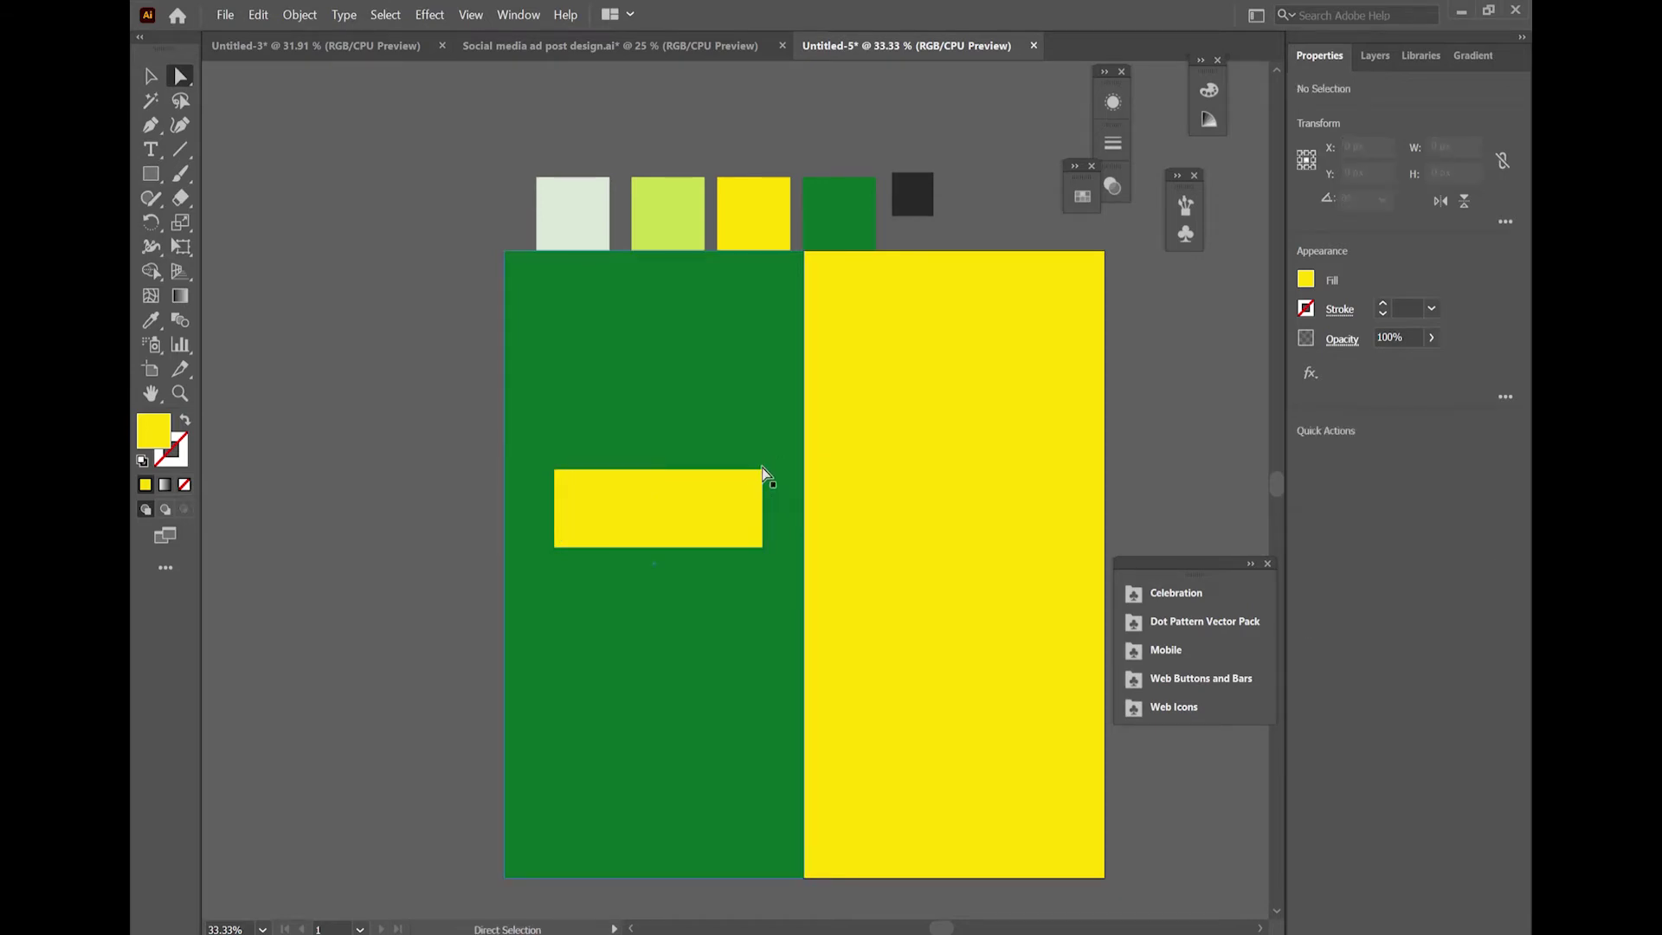
pyautogui.click(762, 470)
pyautogui.moveTo(763, 470); pyautogui.dragTo(763, 500)
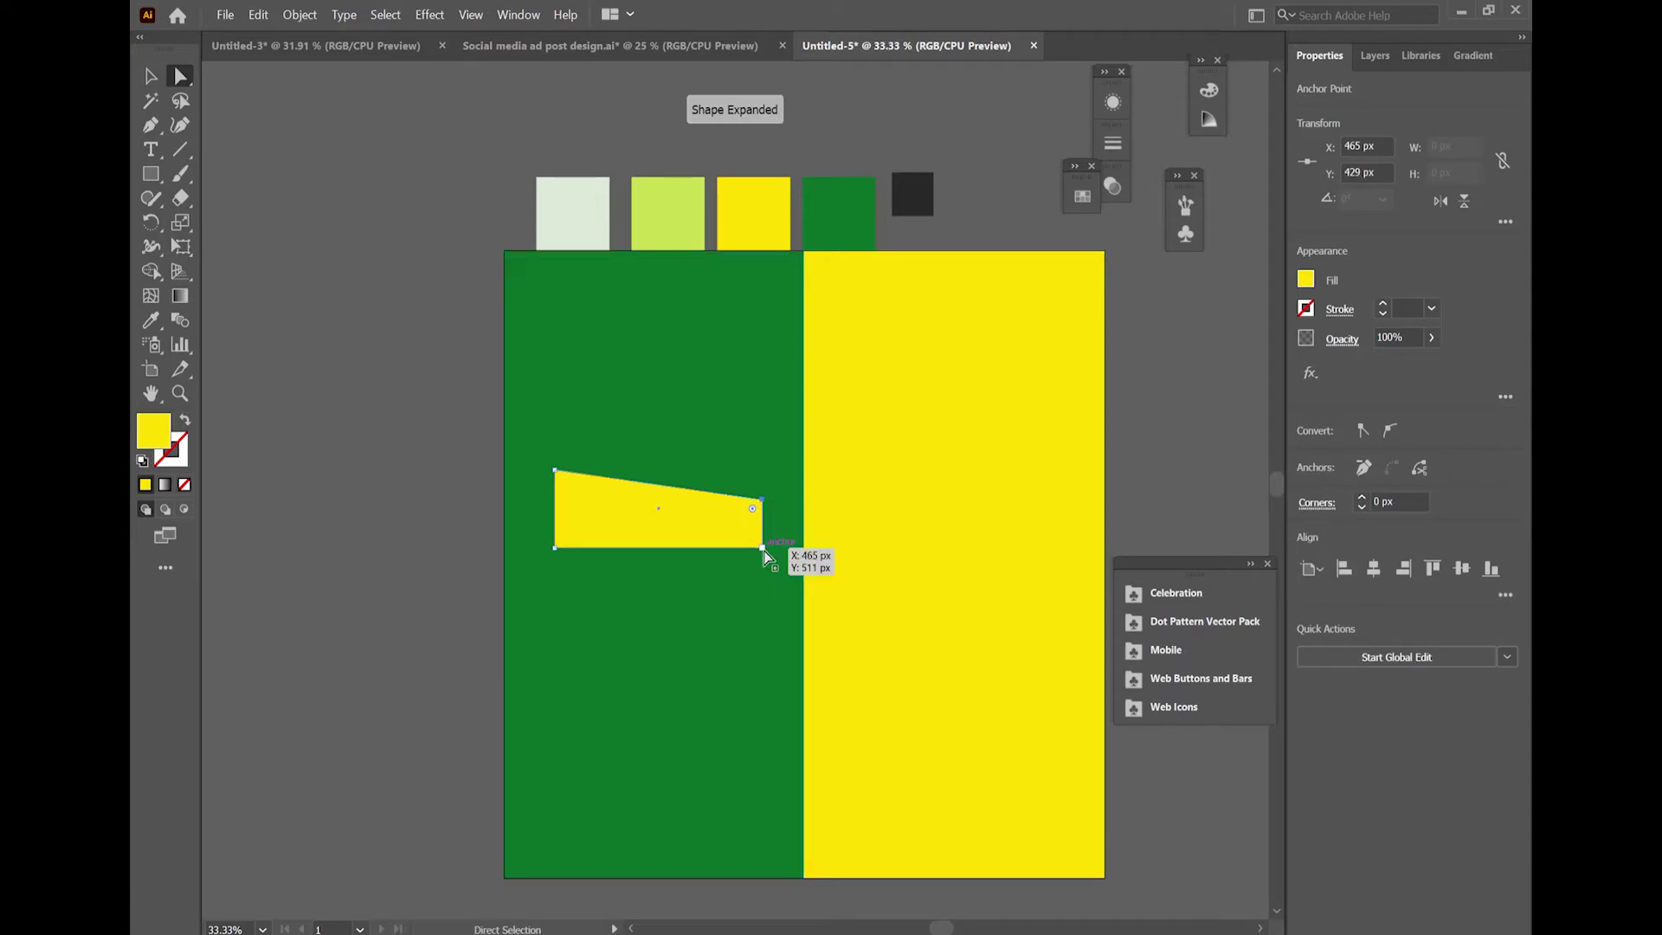
pyautogui.moveTo(762, 548)
pyautogui.mouseDown()
pyautogui.moveTo(763, 520)
pyautogui.moveTo(747, 530)
pyautogui.mouseUp()
# Step: Move the wedge so its tip touches the centre line and narrow it to 309 × 110.7112 px
pyautogui.click(151, 77)
pyautogui.click(318, 223)
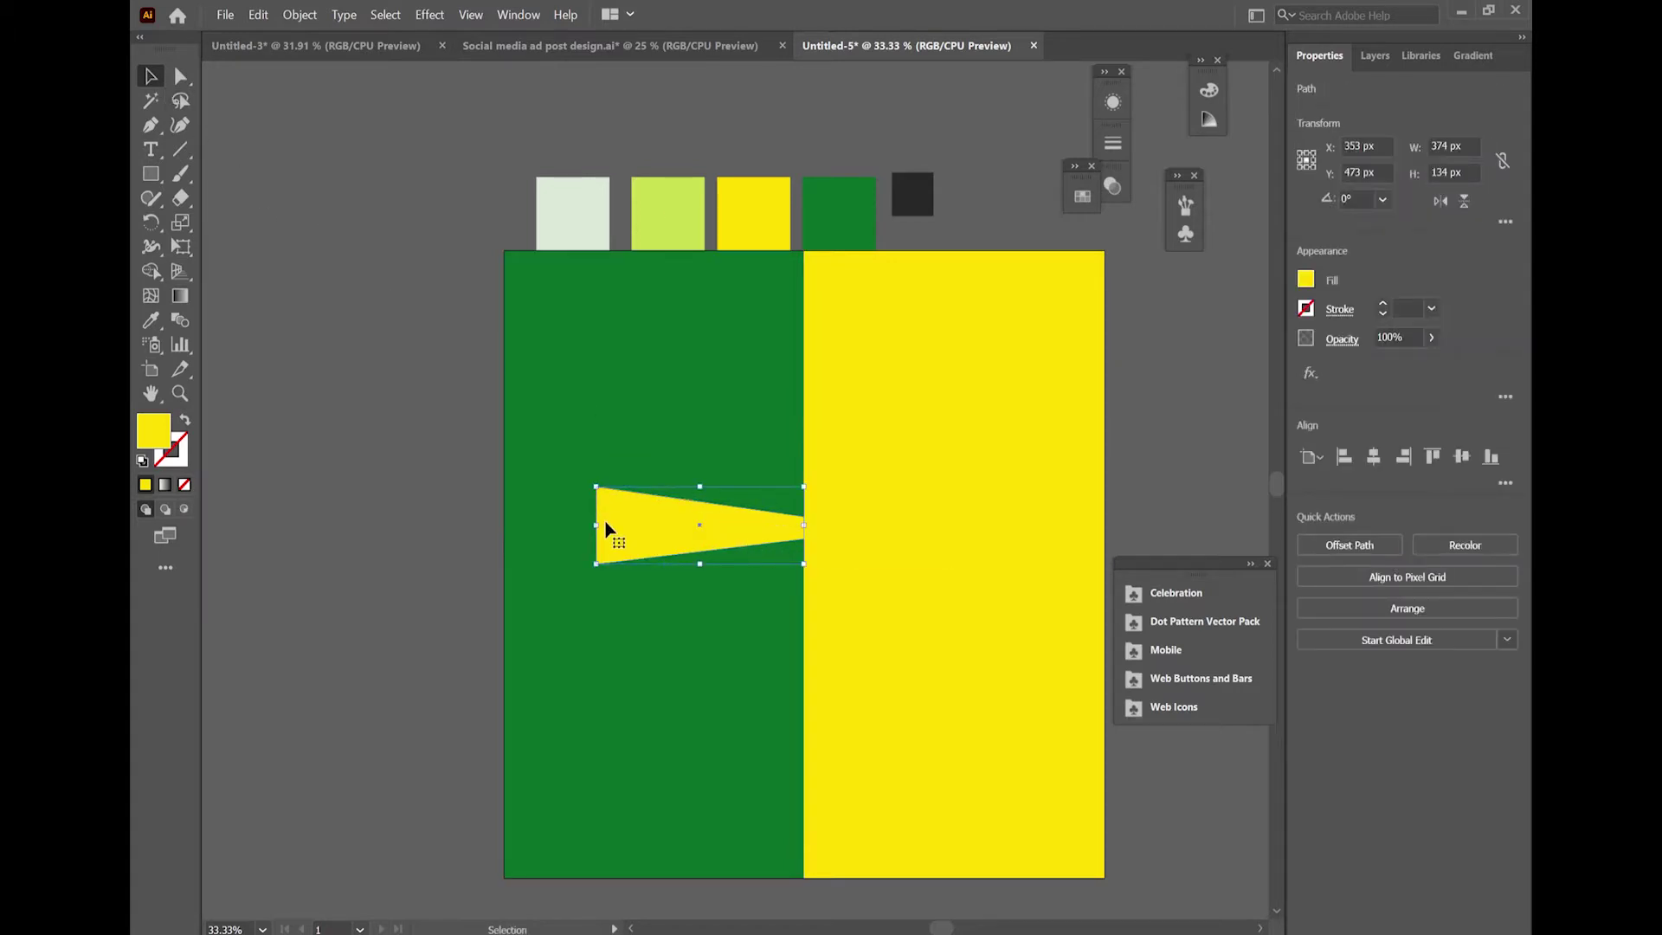
pyautogui.moveTo(597, 525); pyautogui.dragTo(631, 524)
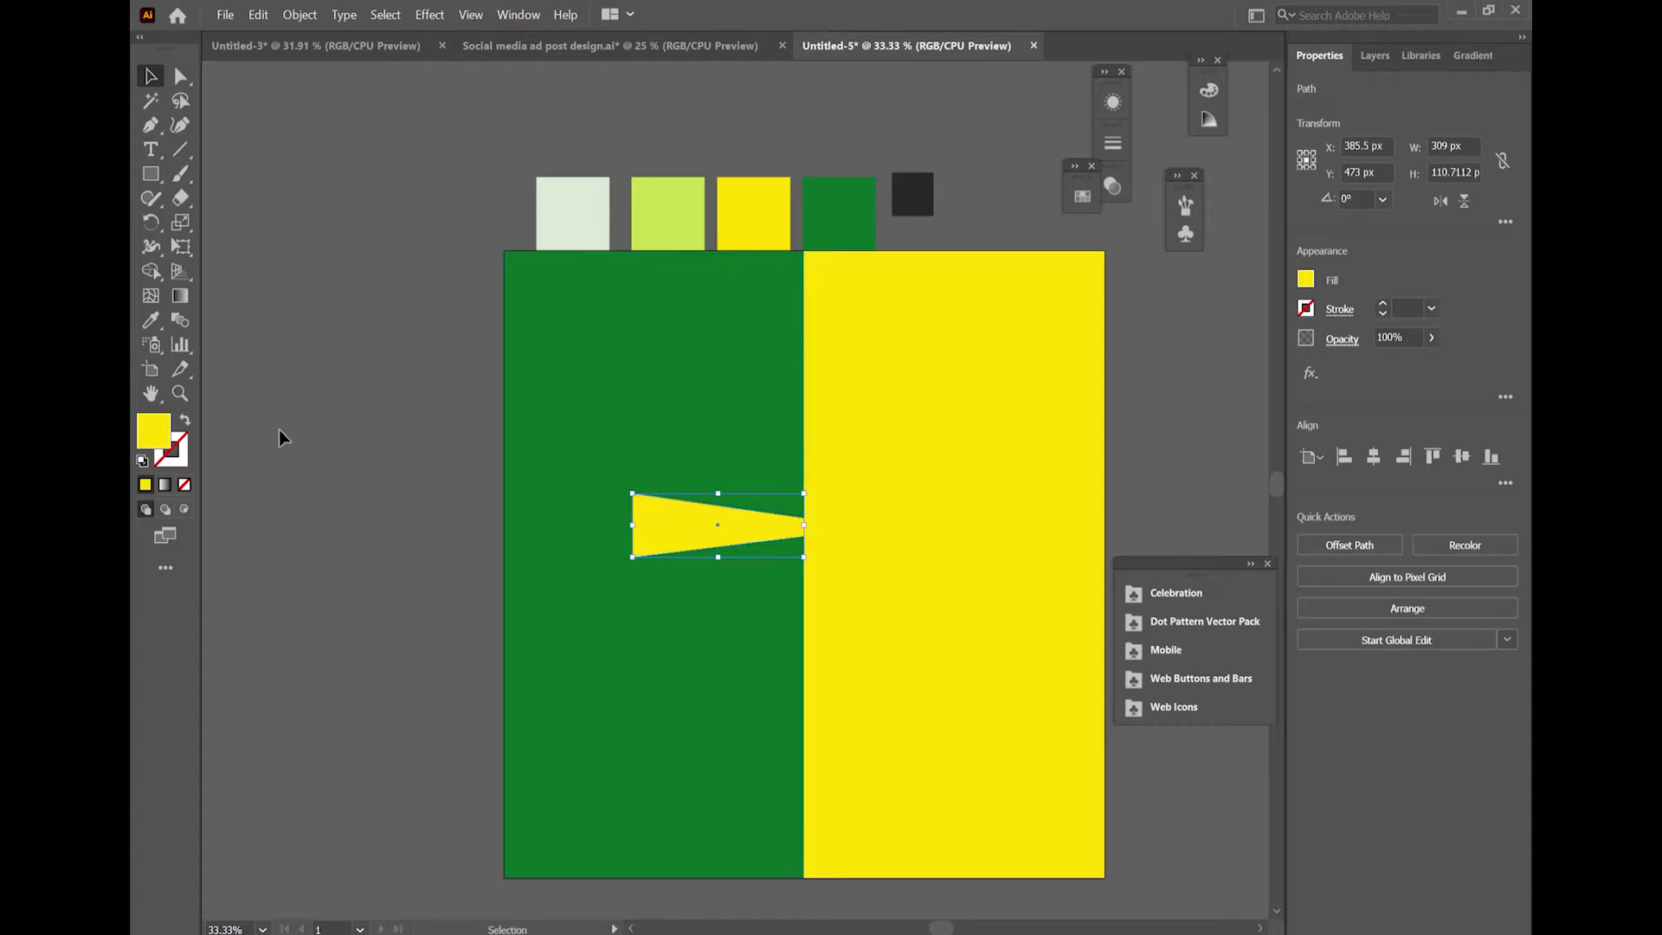
pyautogui.click(329, 431)
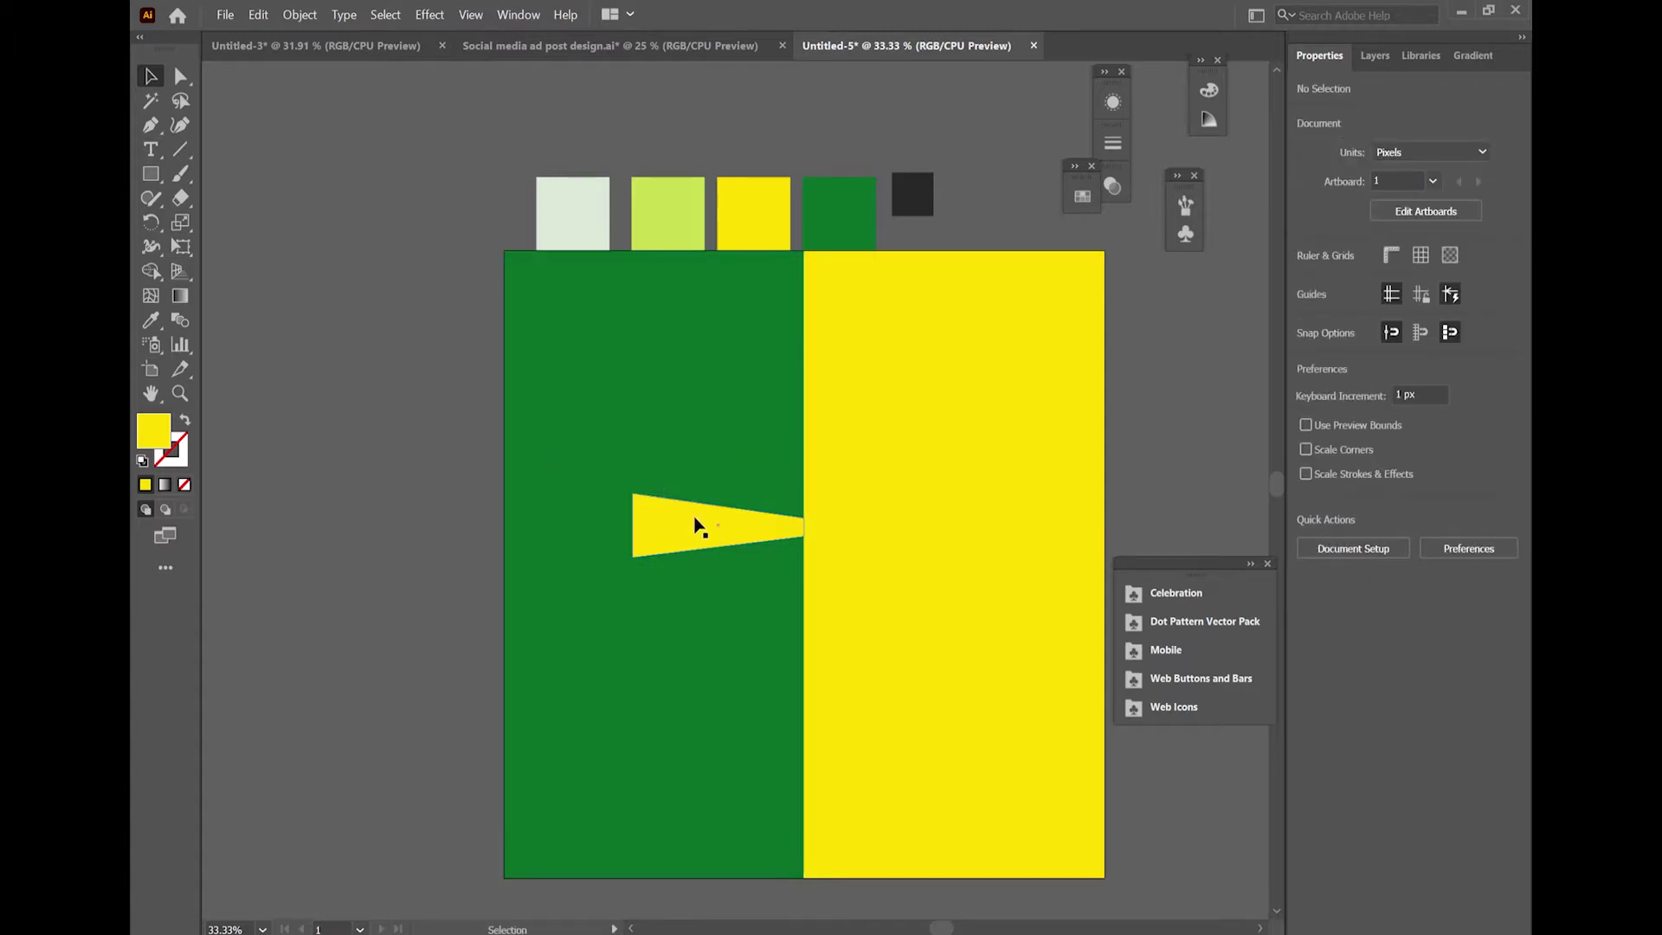
pyautogui.press('a')
pyautogui.click(699, 524)
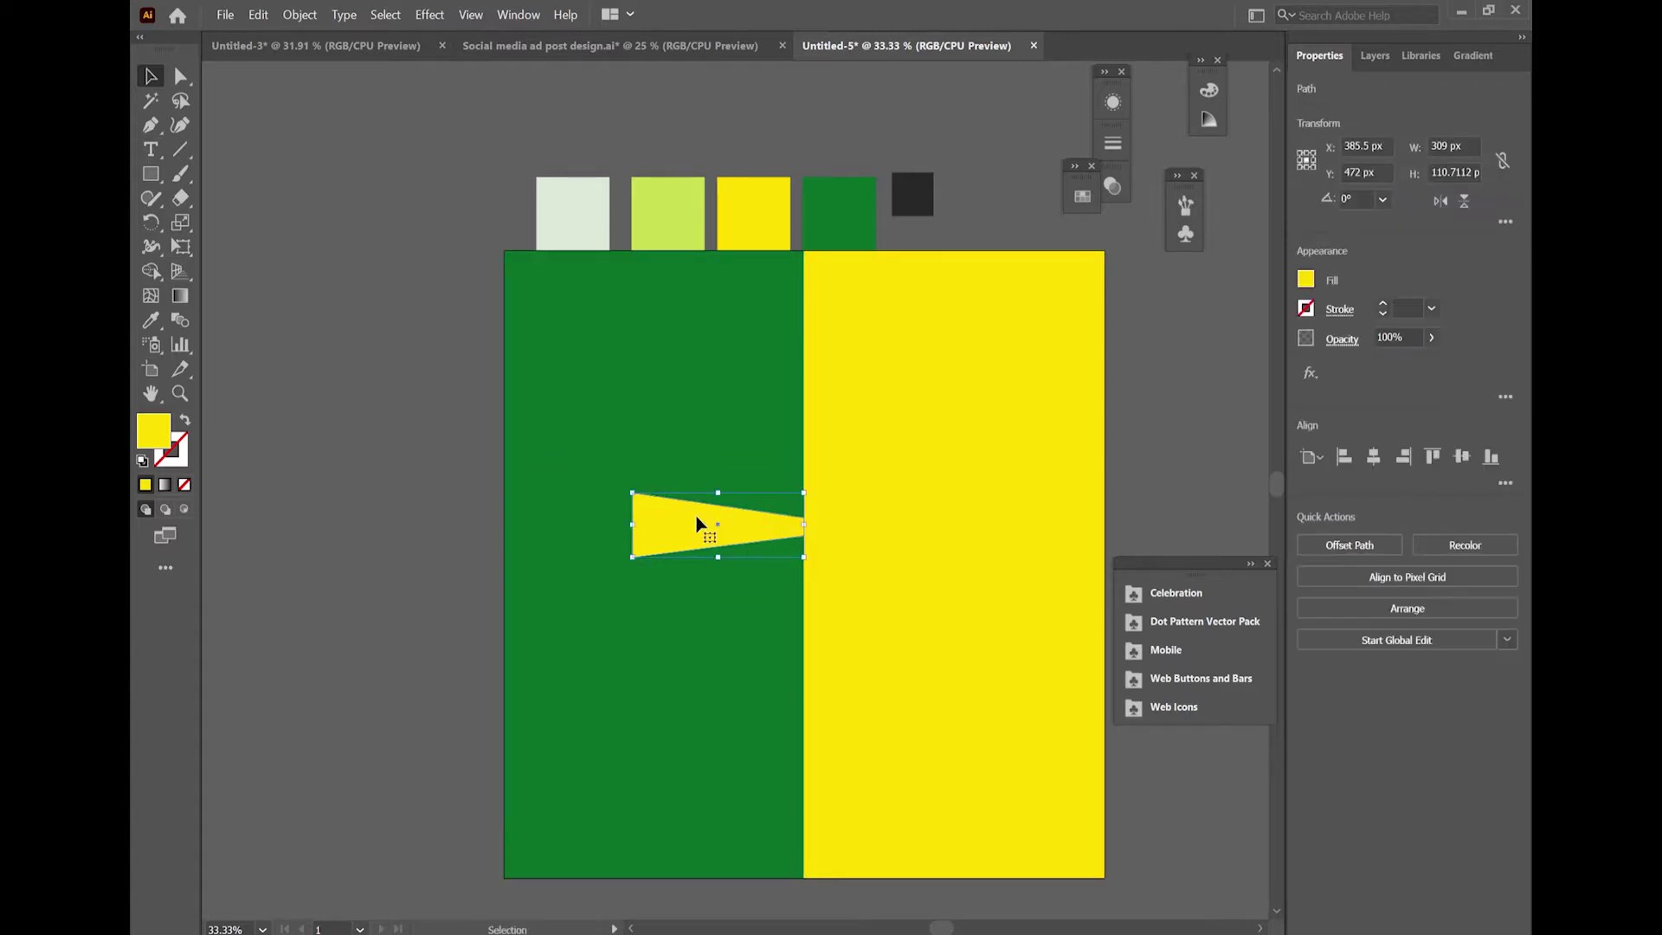
pyautogui.press('v')
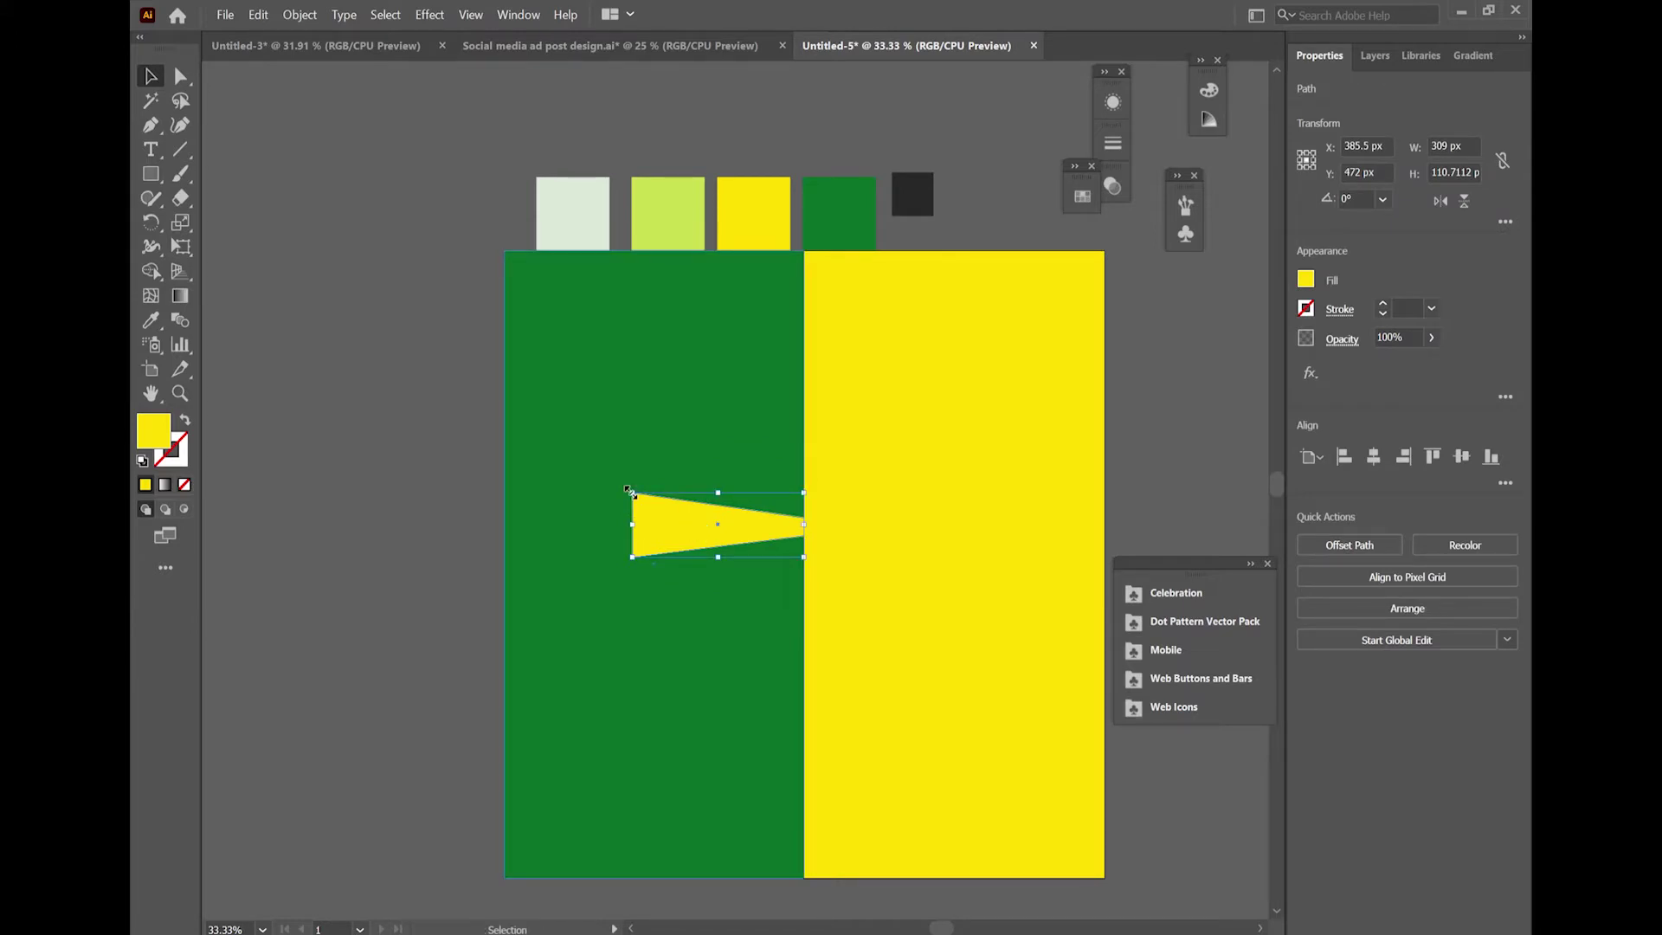
# Step: Add an upward-angled wedge copy and a horizontally reflected copy of it
pyautogui.moveTo(630, 491); pyautogui.dragTo(678, 438)
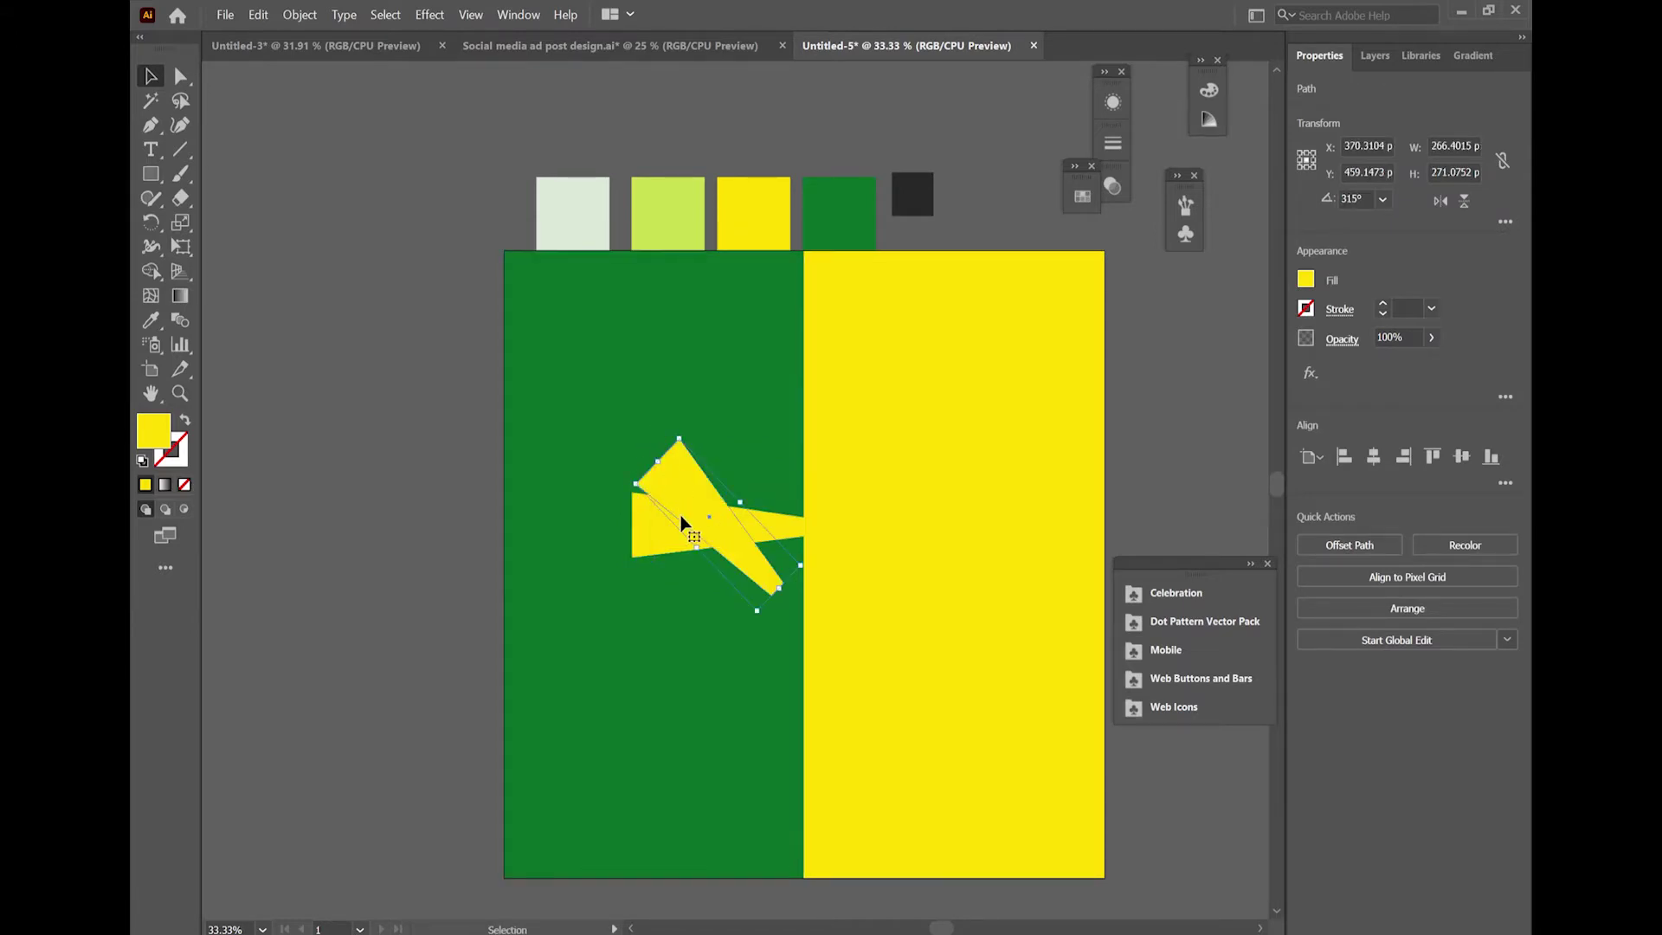
pyautogui.moveTo(706, 511); pyautogui.dragTo(739, 464)
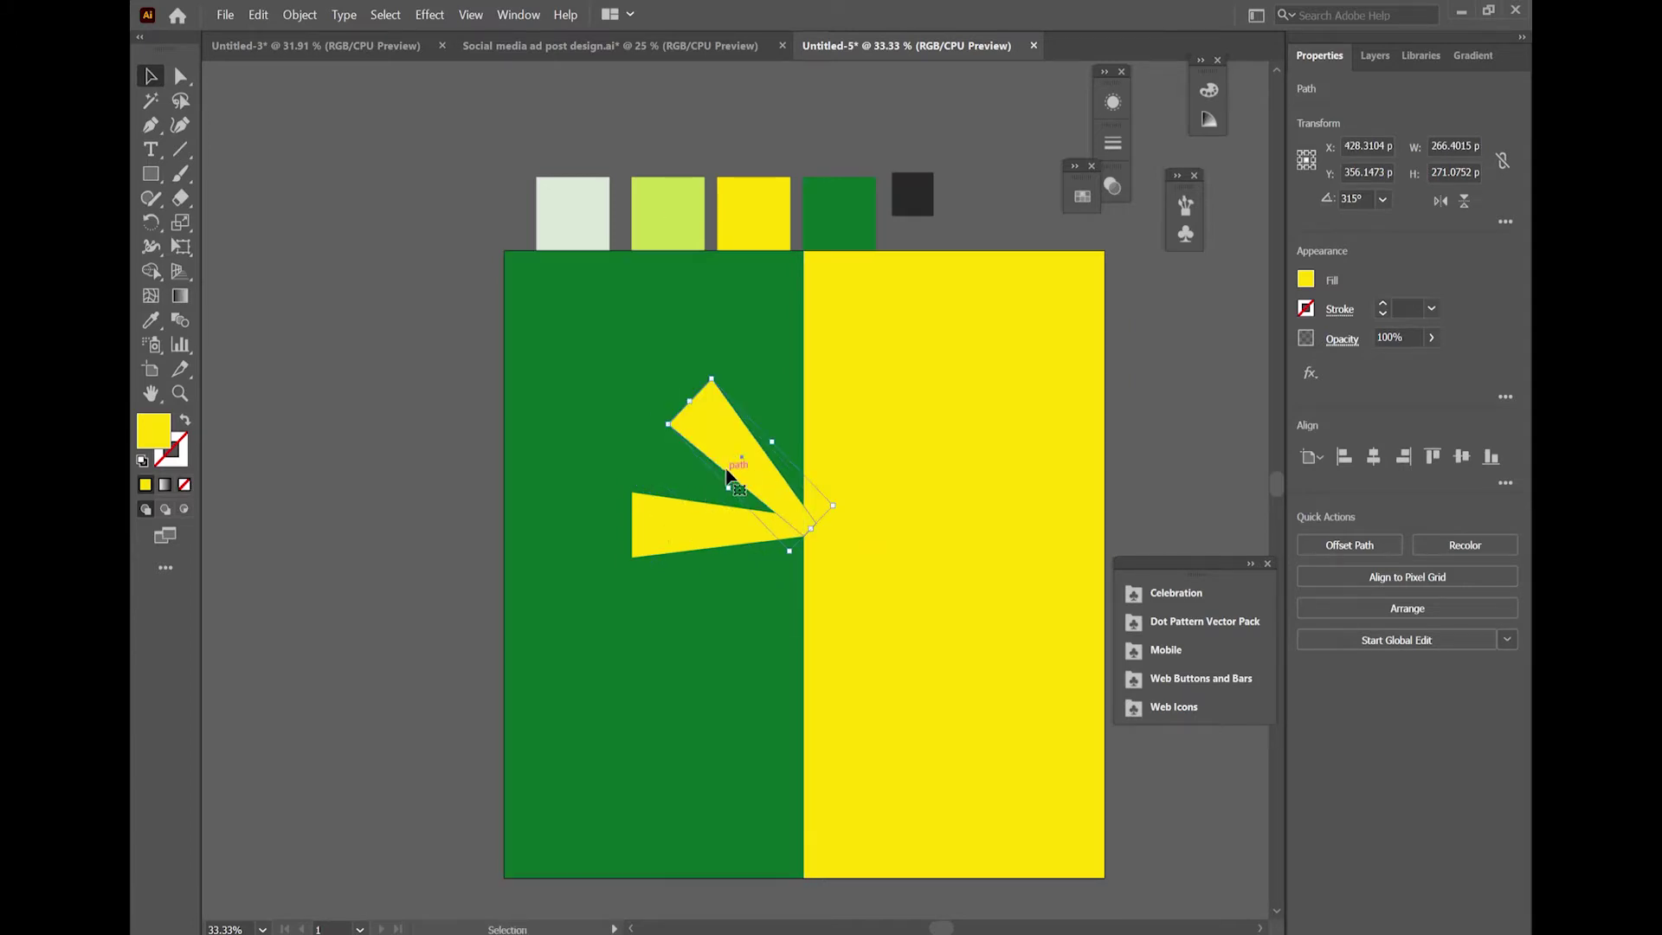
pyautogui.rightClick(729, 465)
pyautogui.moveTo(783, 774)
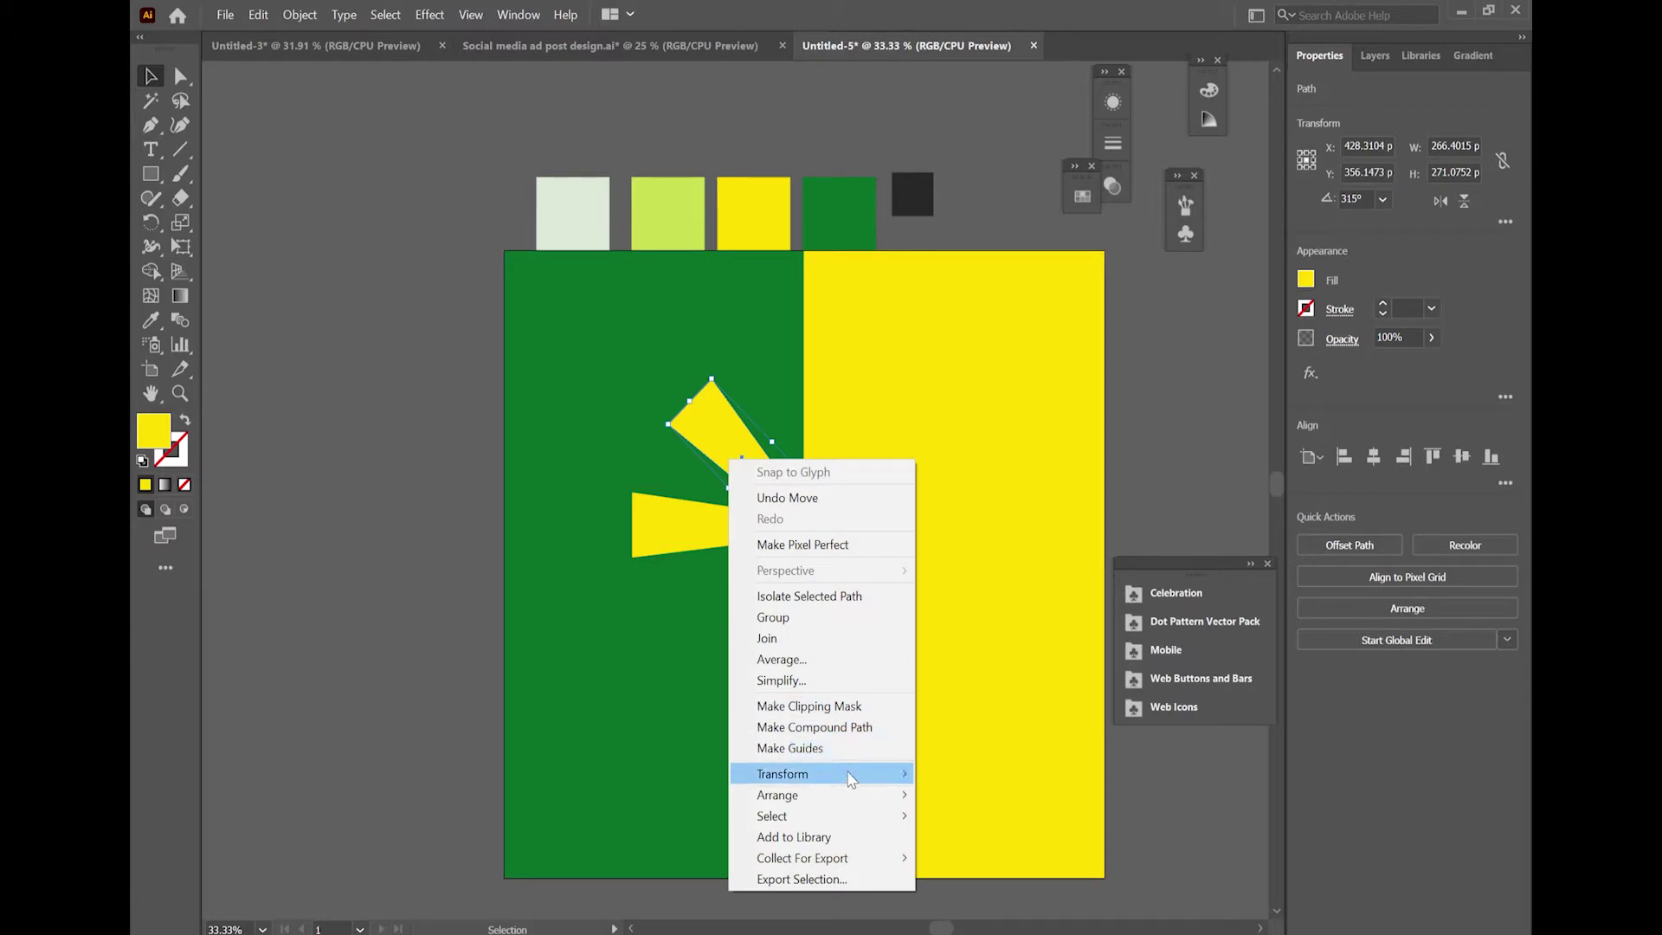
pyautogui.click(960, 841)
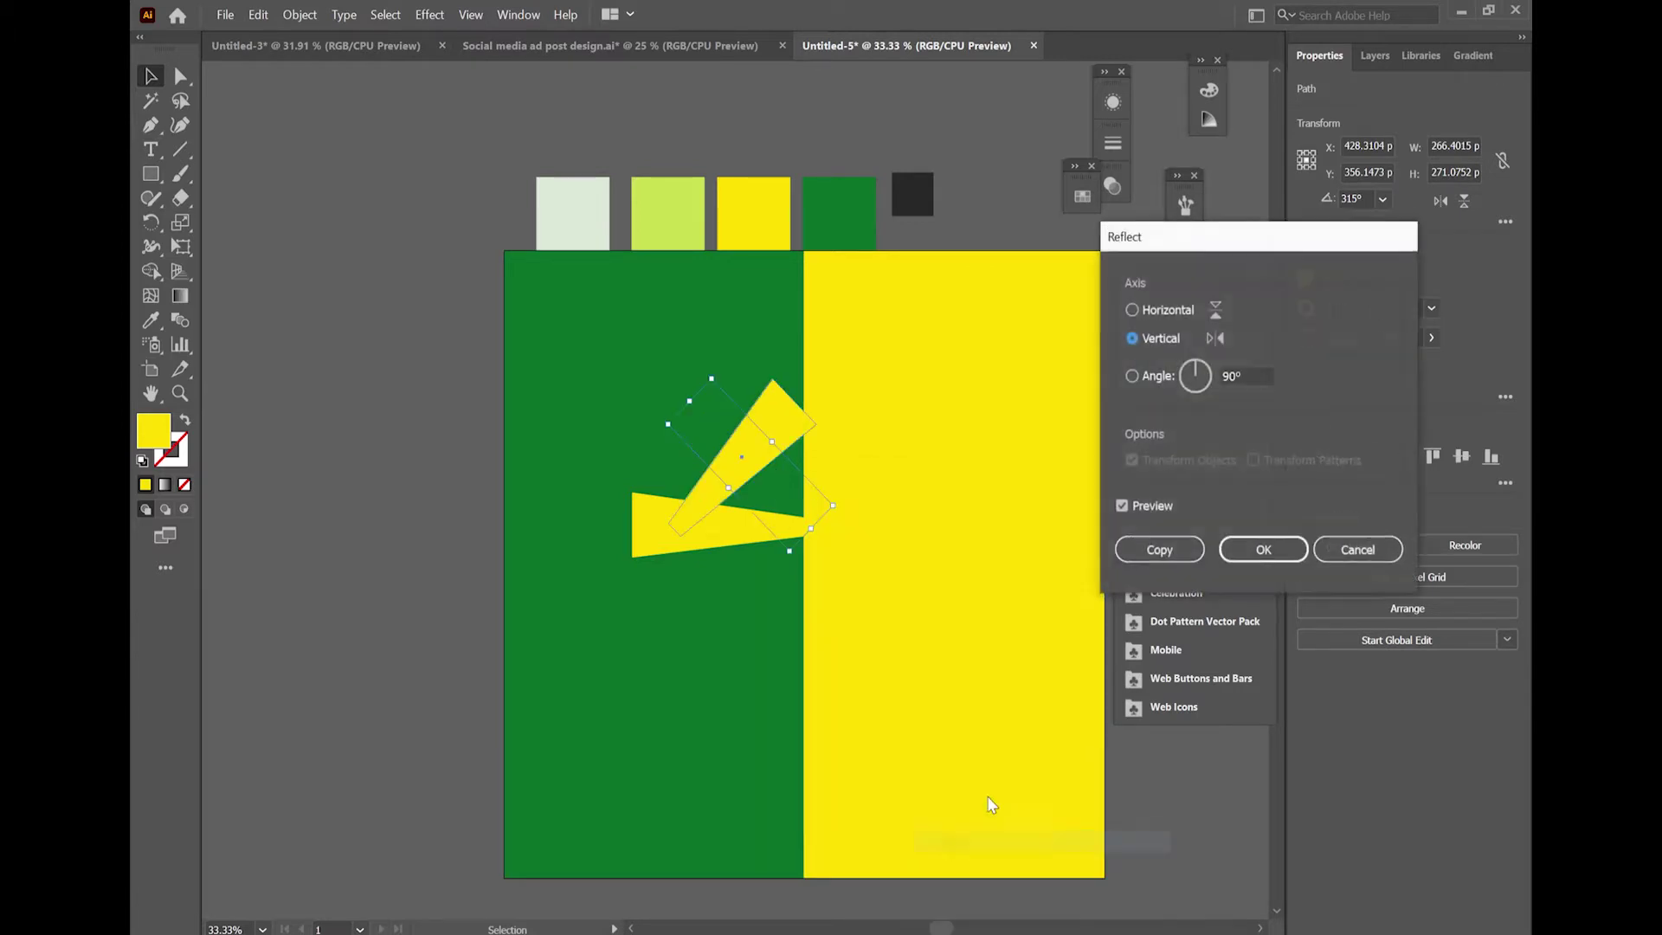
pyautogui.click(1138, 313)
pyautogui.click(1181, 550)
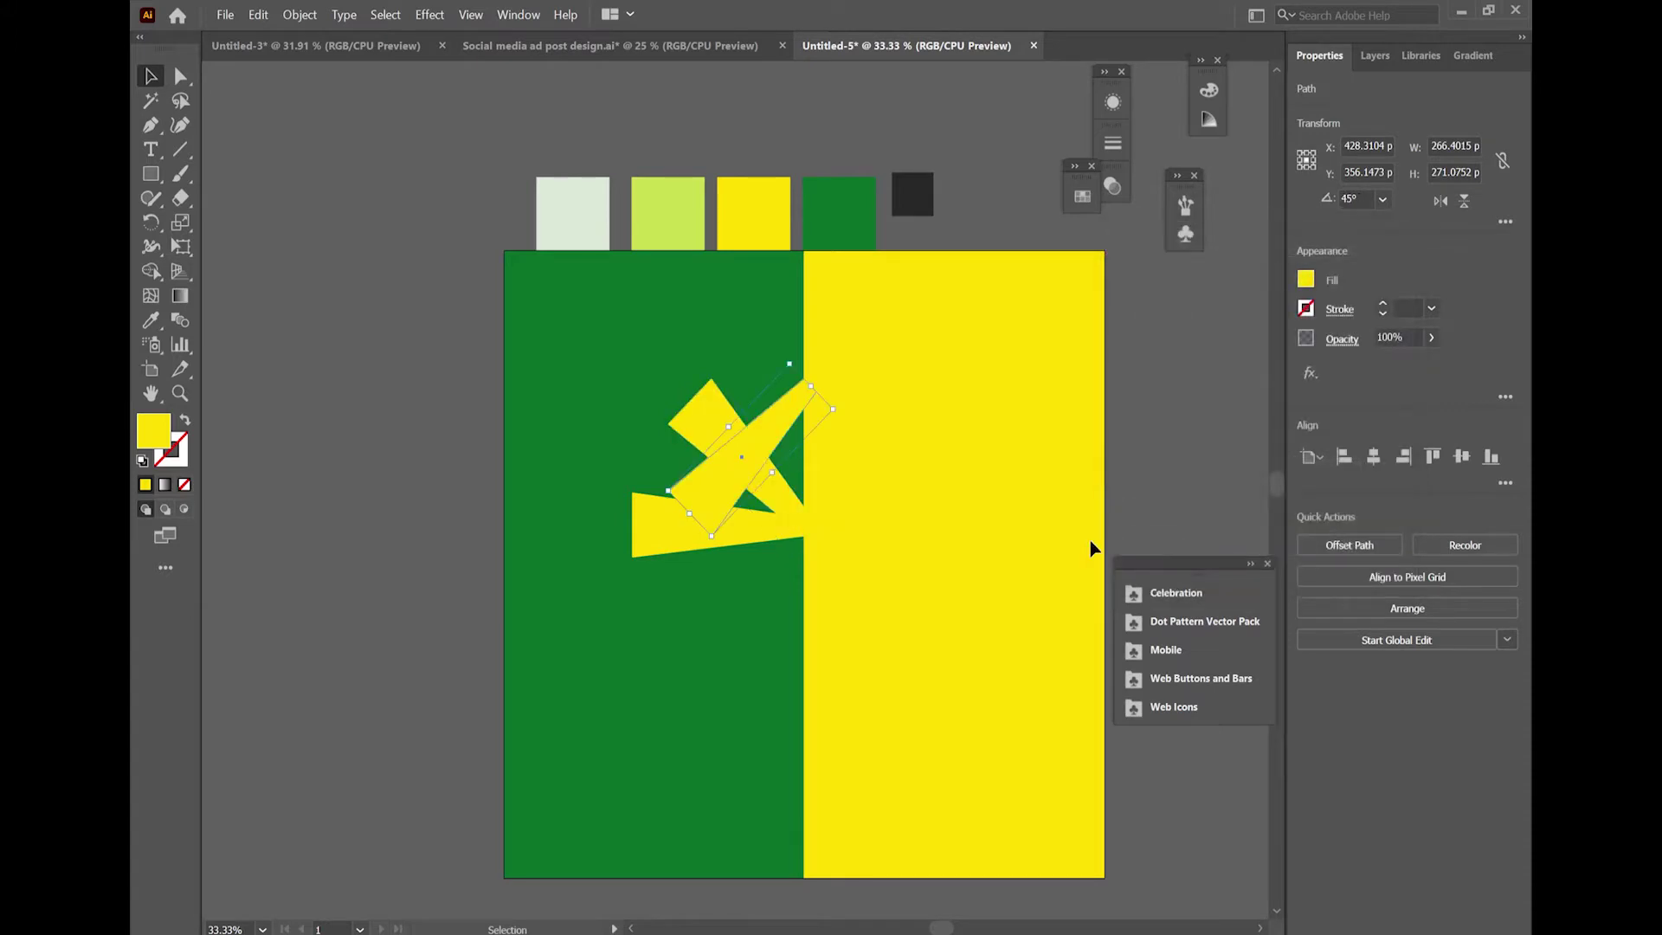
# Step: Position the mirrored wedge below so all three tips meet at the centre line, then deselect
pyautogui.moveTo(761, 441); pyautogui.dragTo(763, 568)
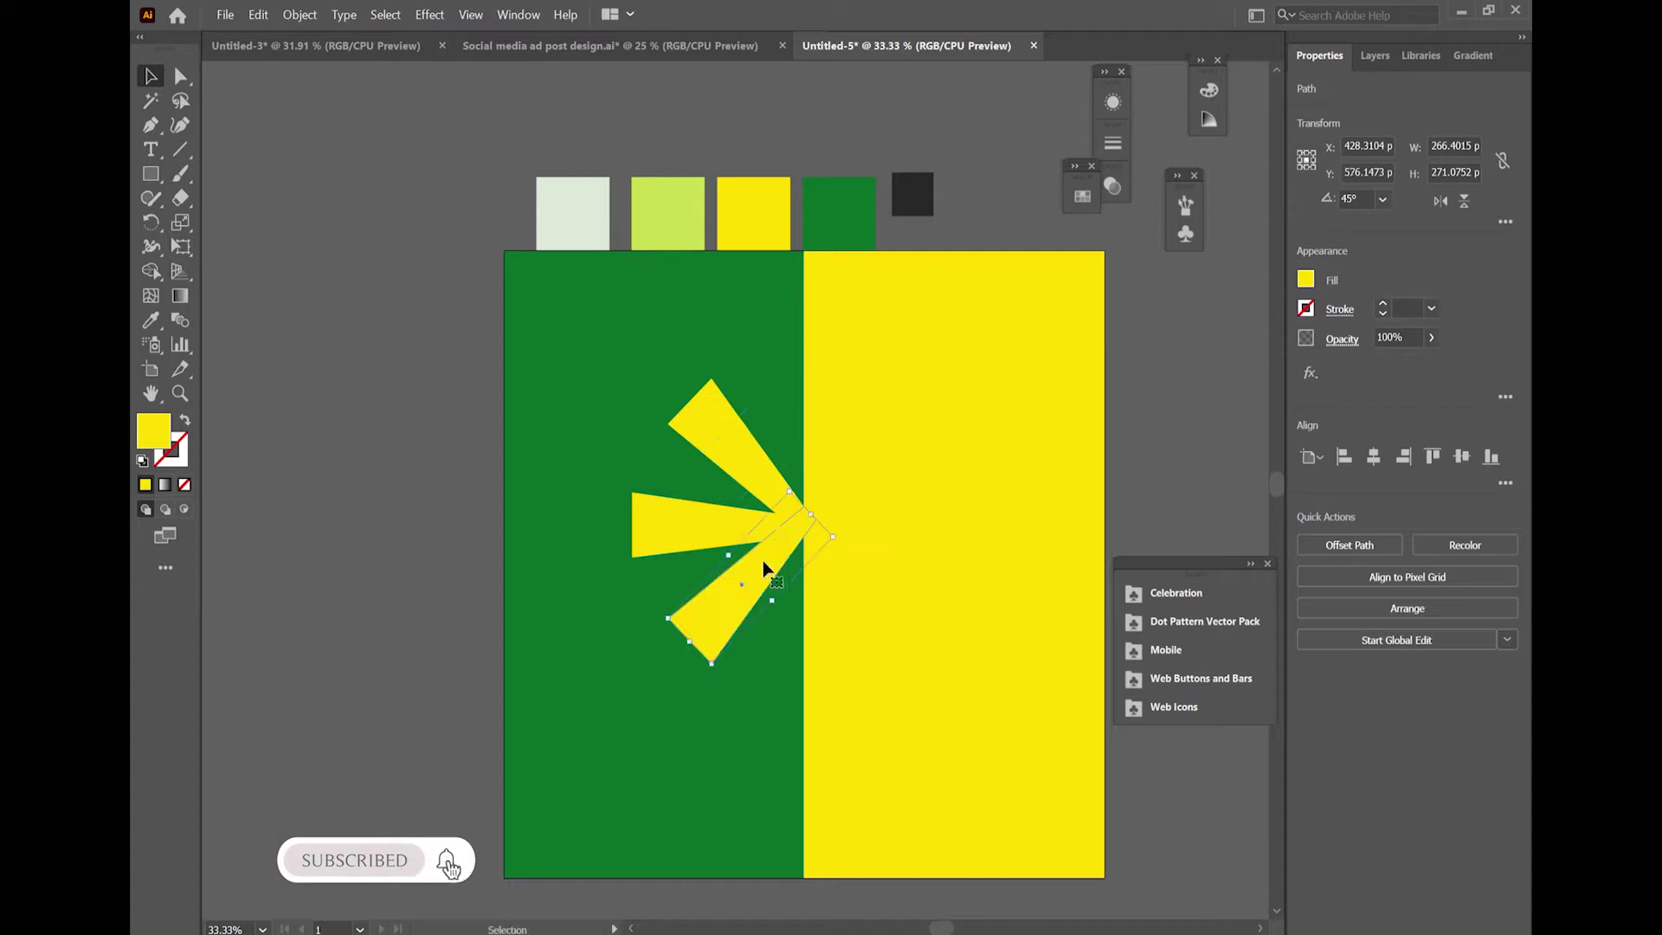
pyautogui.click(353, 355)
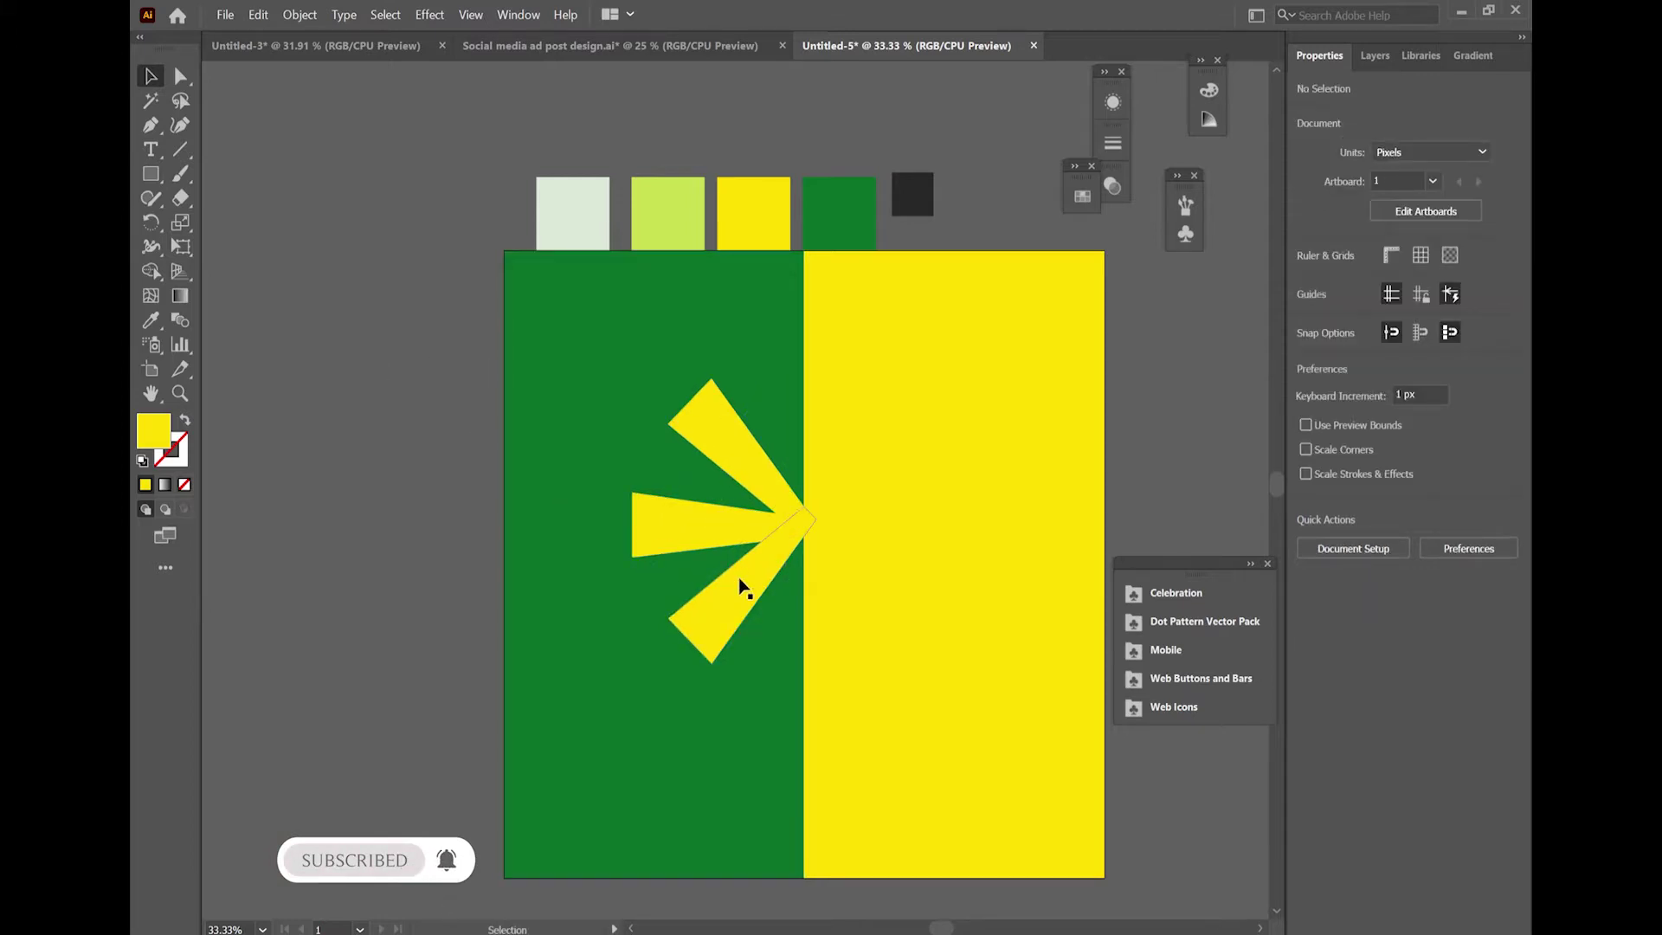
pyautogui.moveTo(740, 586); pyautogui.dragTo(741, 600)
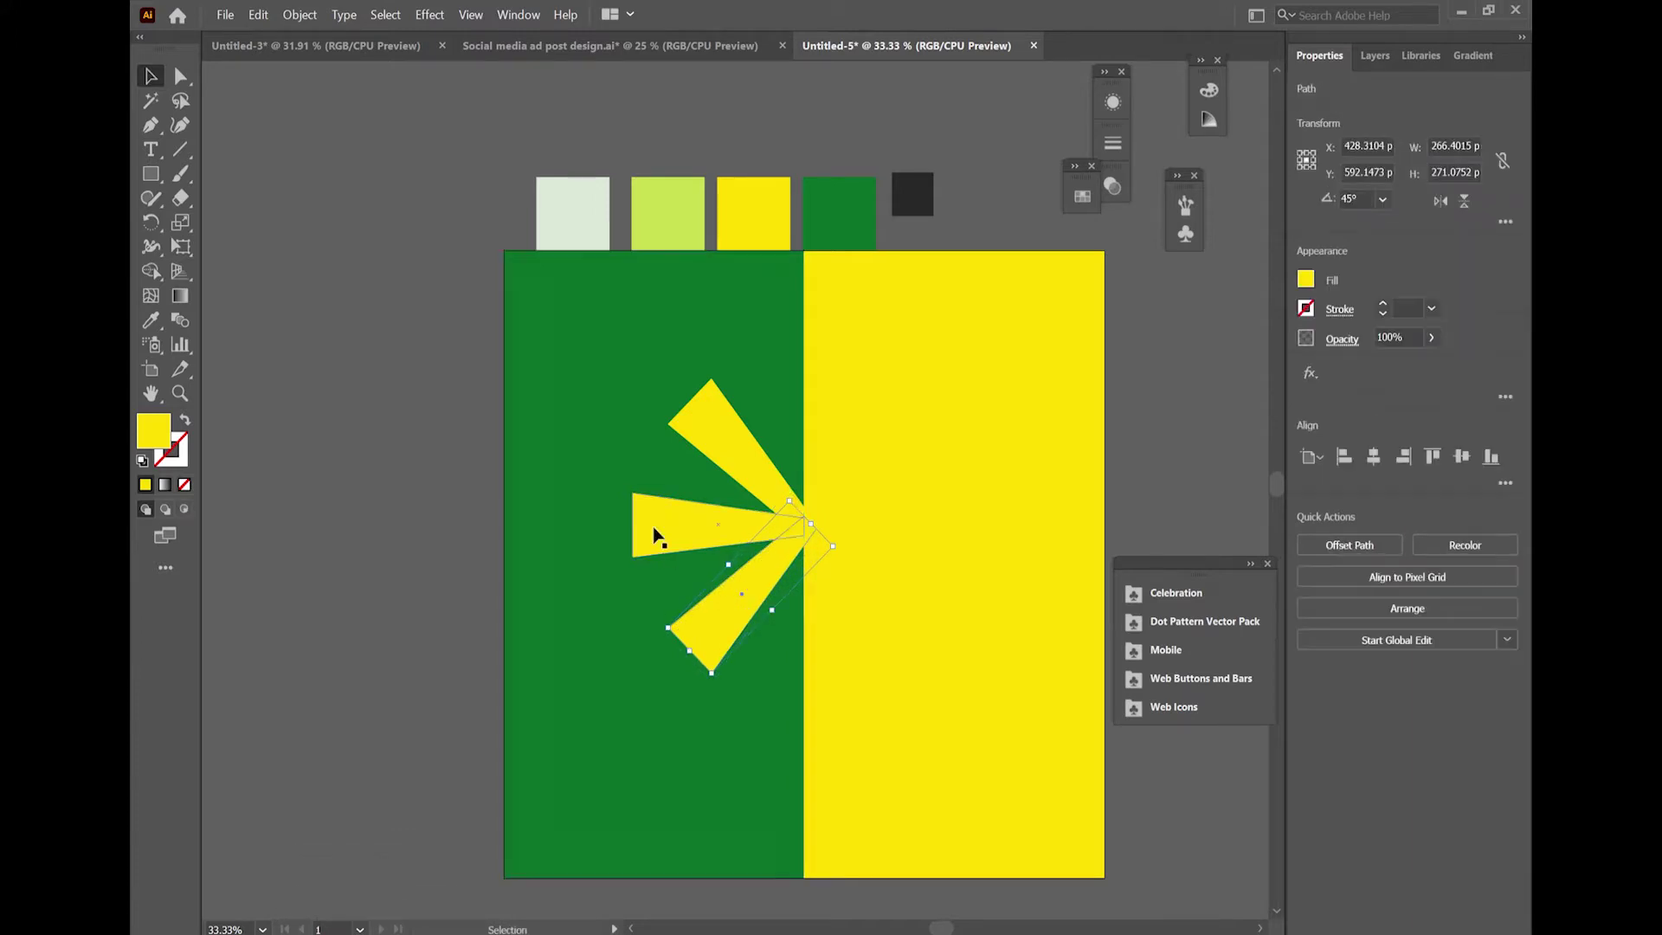
pyautogui.moveTo(490, 351); pyautogui.dragTo(965, 350)
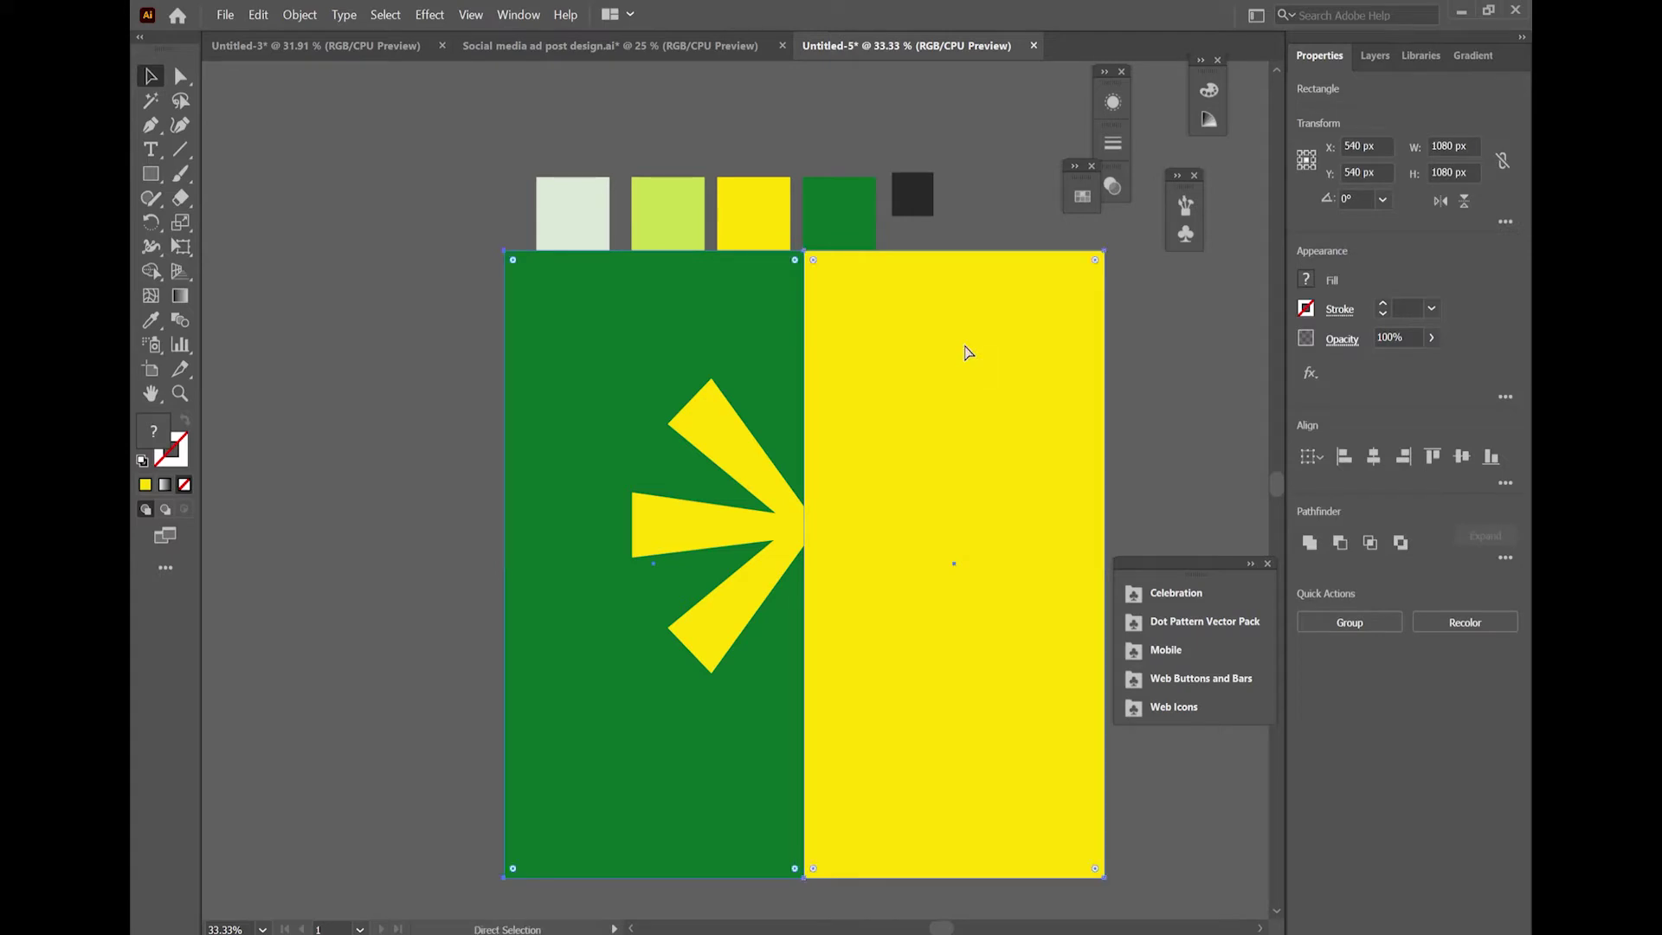
pyautogui.hotkey('ctrl', 'shift', 'a')
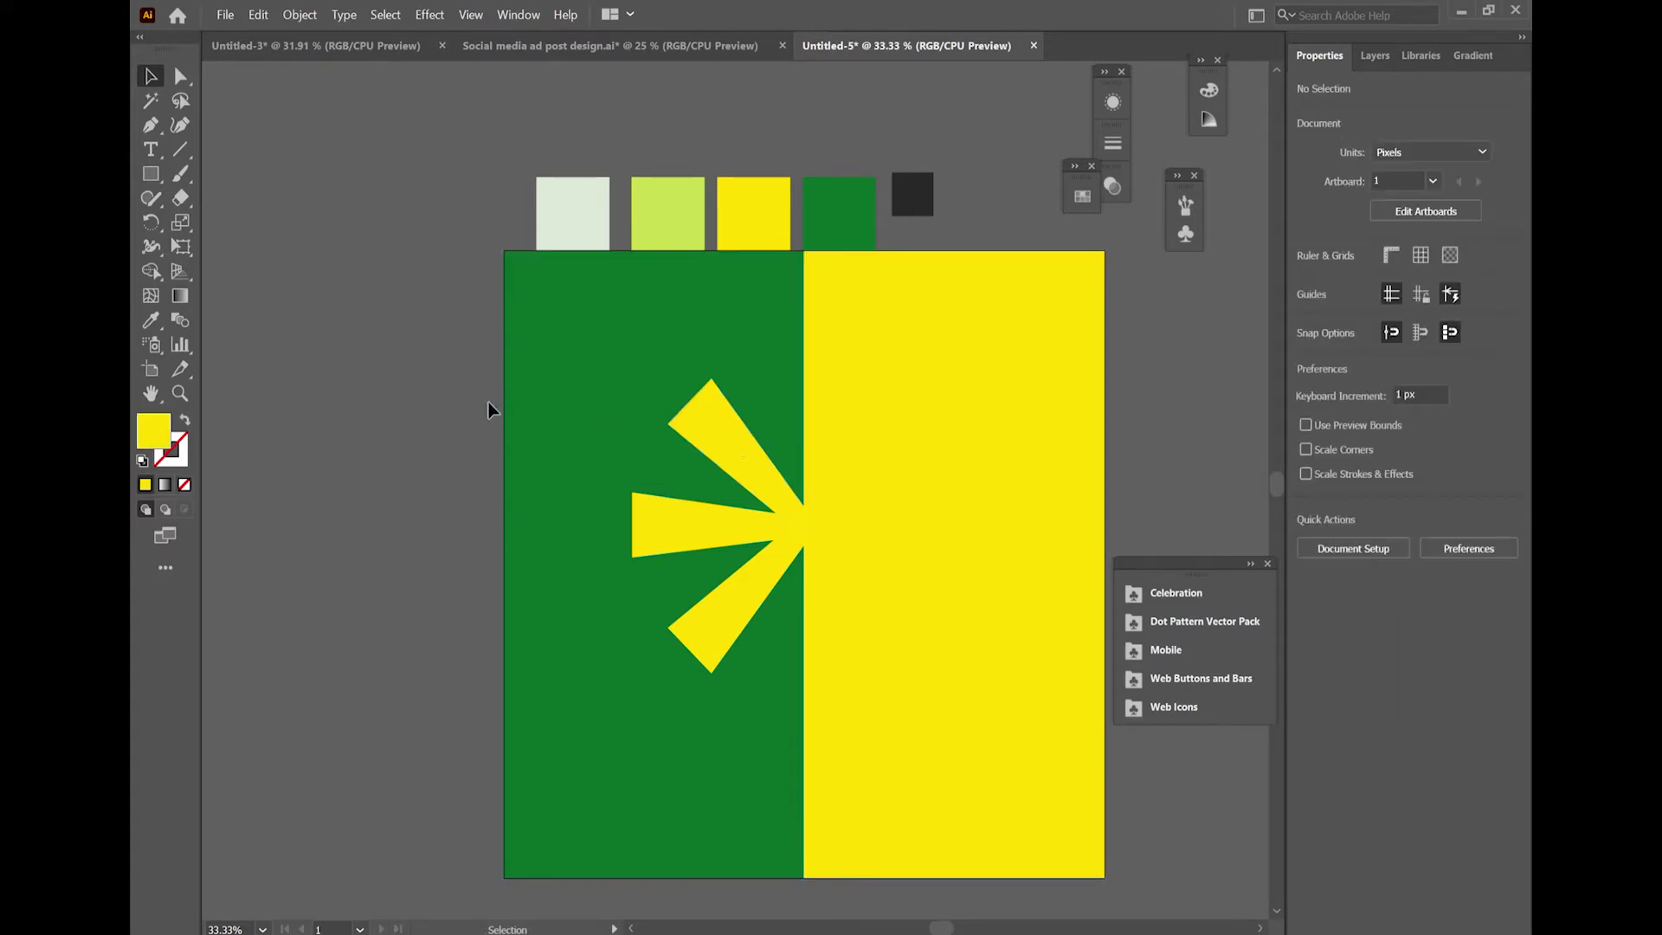
# Step: Group the three wedges and move a vertically reflected copy onto the yellow half
pyautogui.moveTo(693, 641); pyautogui.dragTo(753, 724)
pyautogui.rightClick(713, 542)
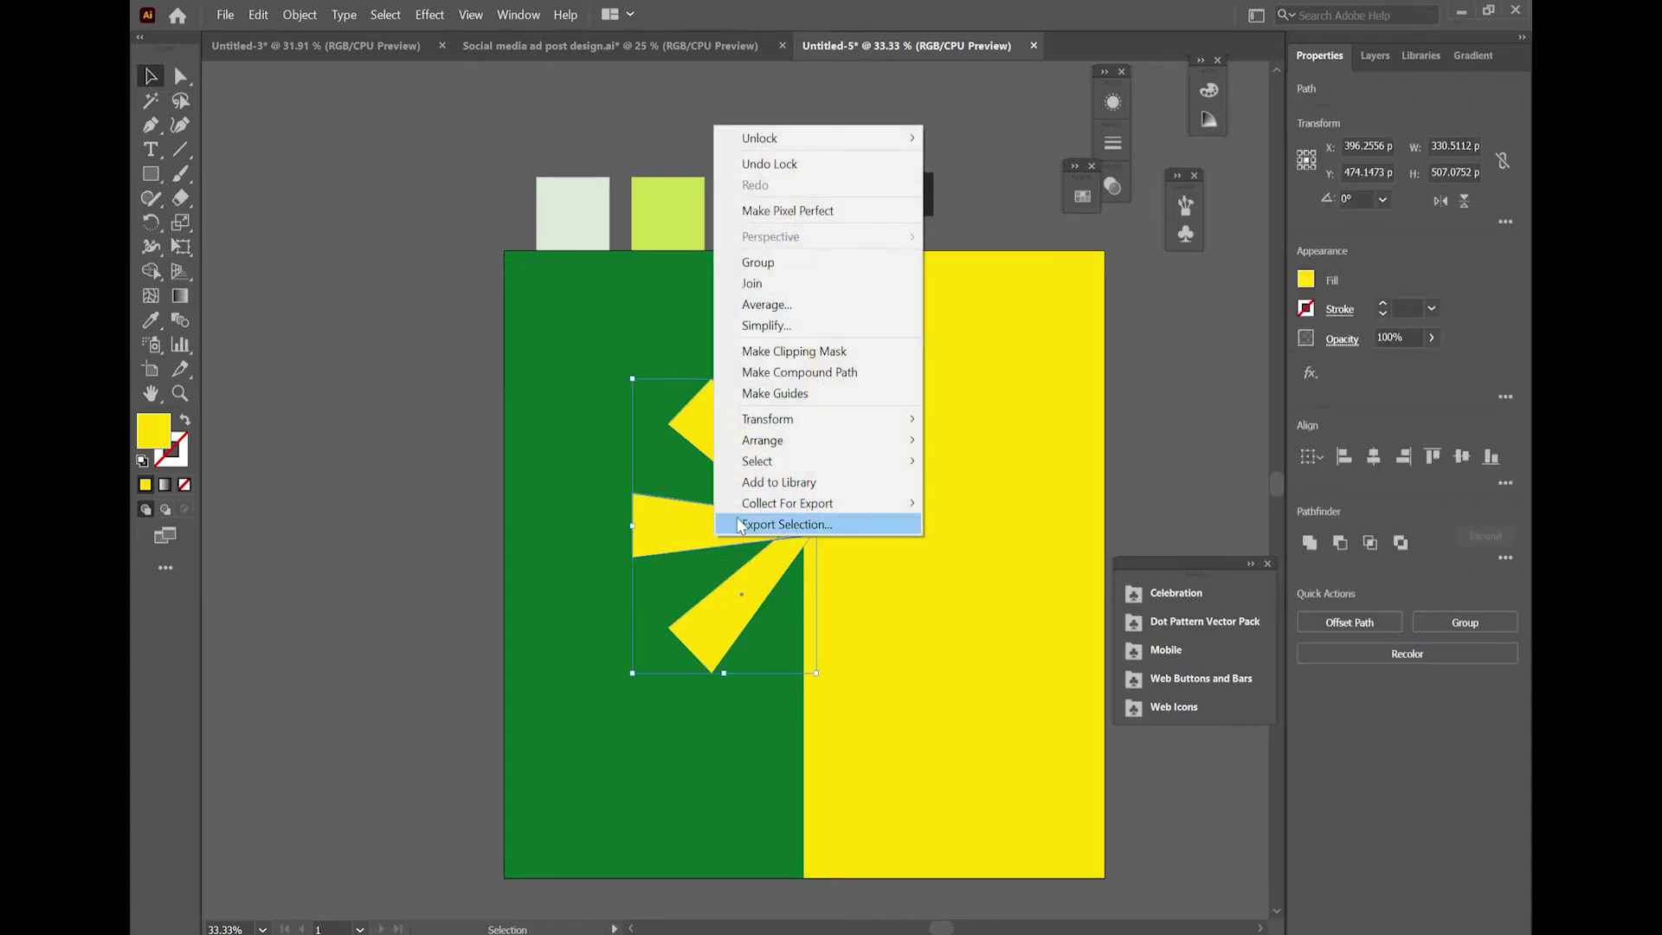
pyautogui.click(761, 260)
pyautogui.rightClick(755, 535)
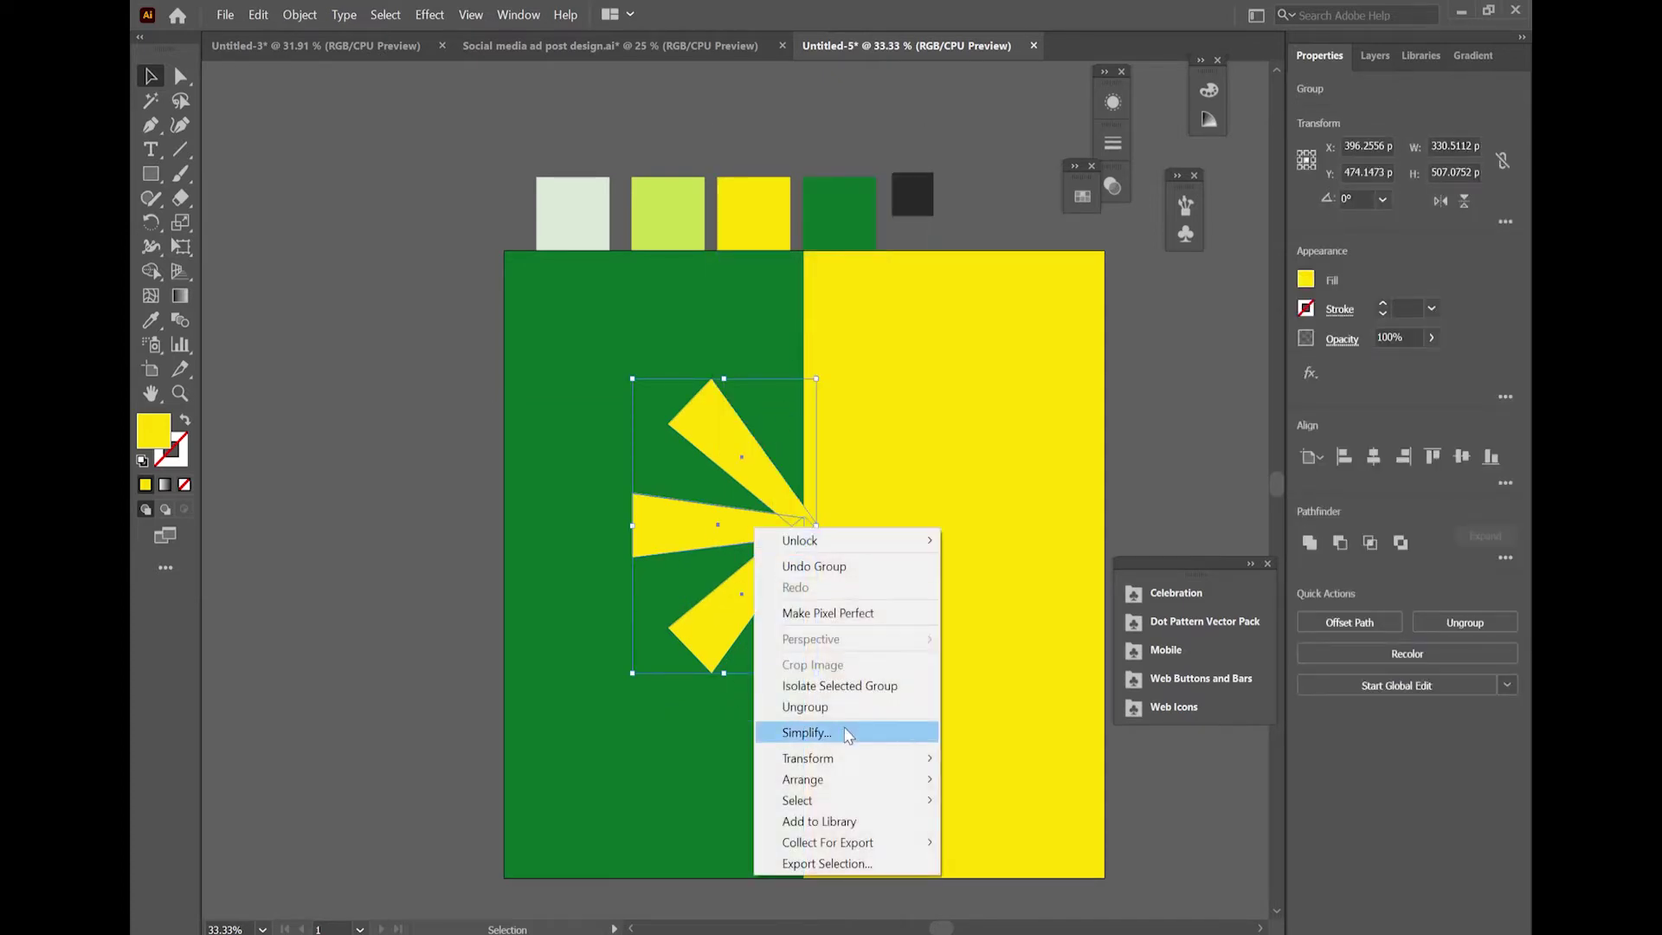
pyautogui.moveTo(844, 758)
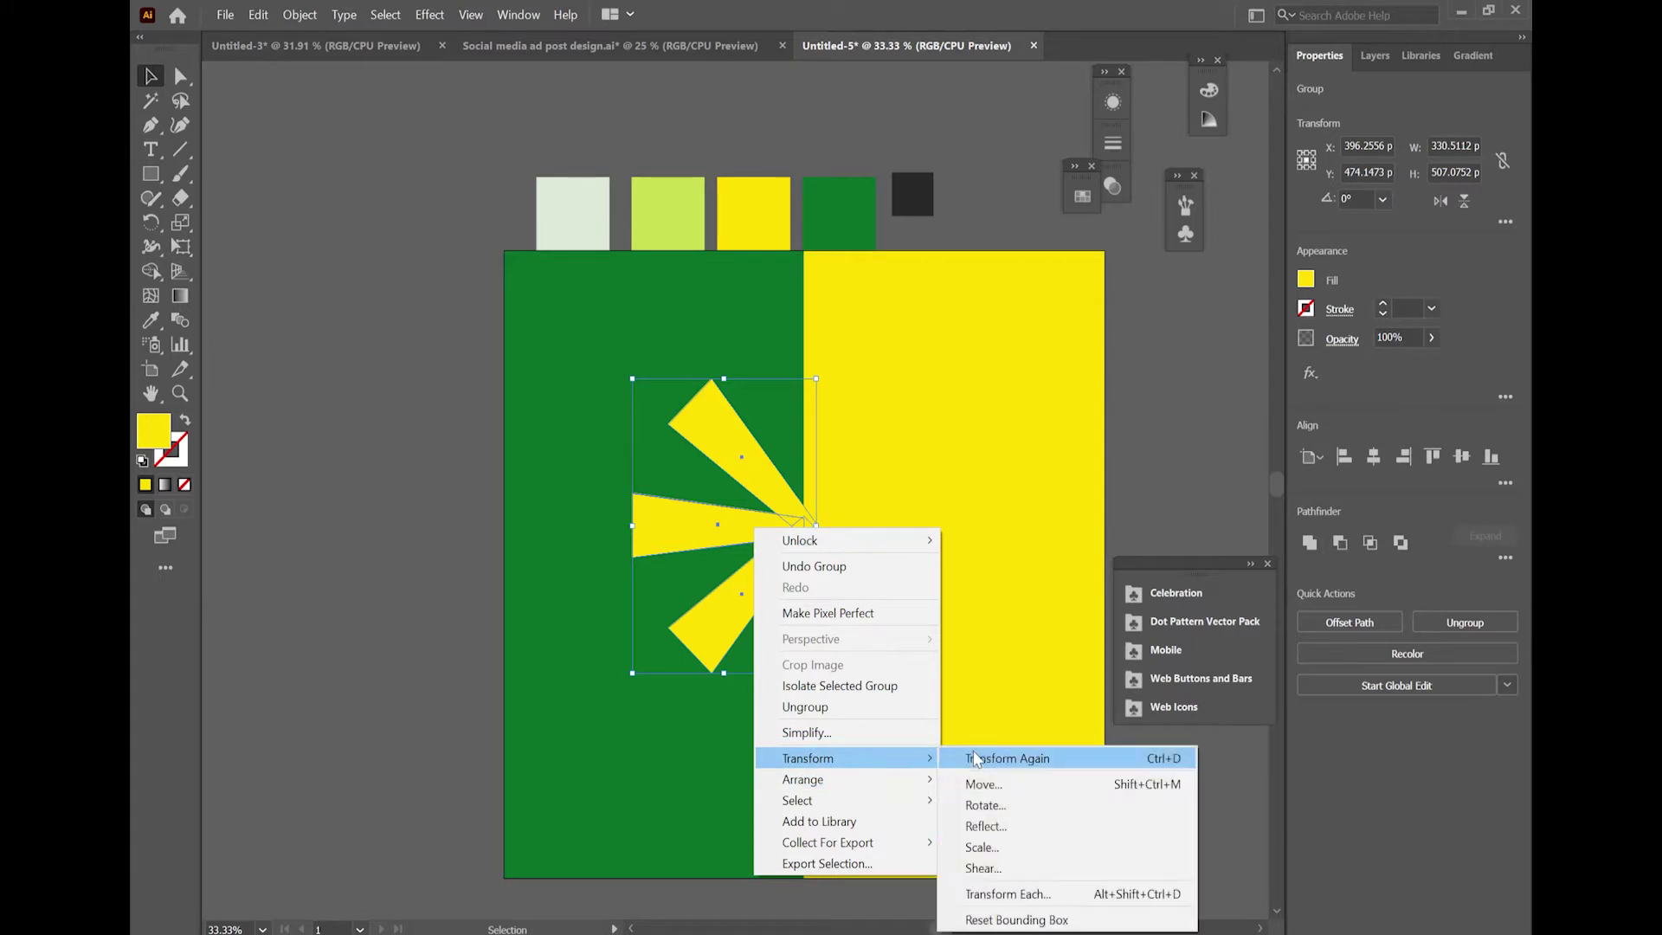
pyautogui.click(1000, 824)
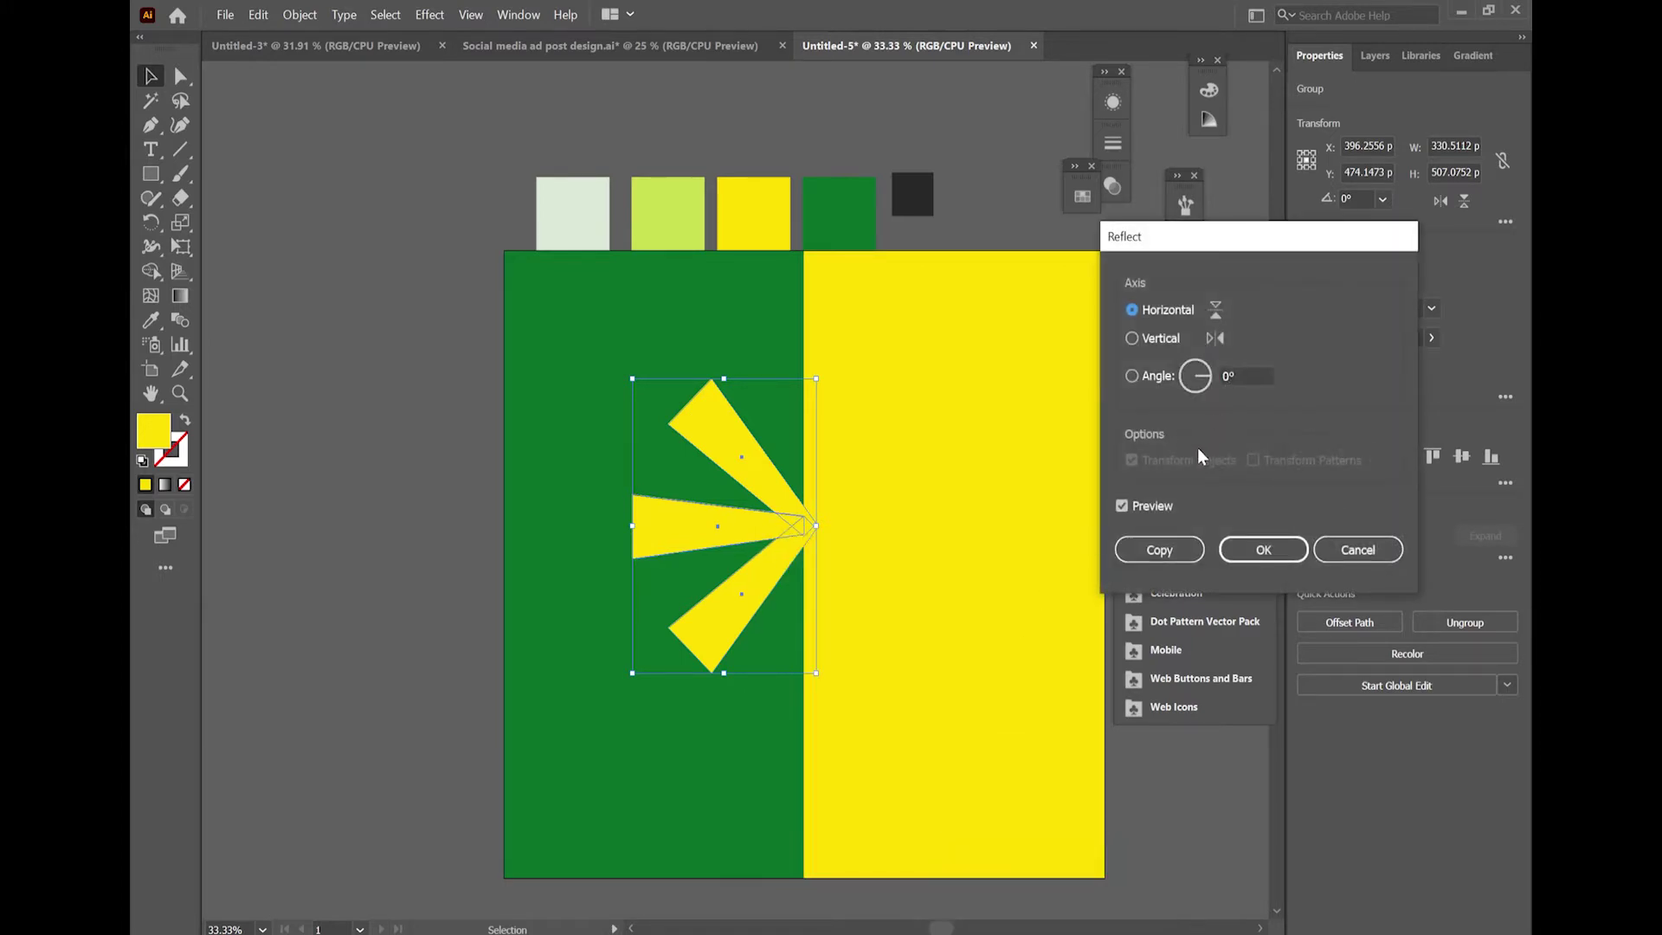
pyautogui.click(1156, 345)
pyautogui.click(1159, 550)
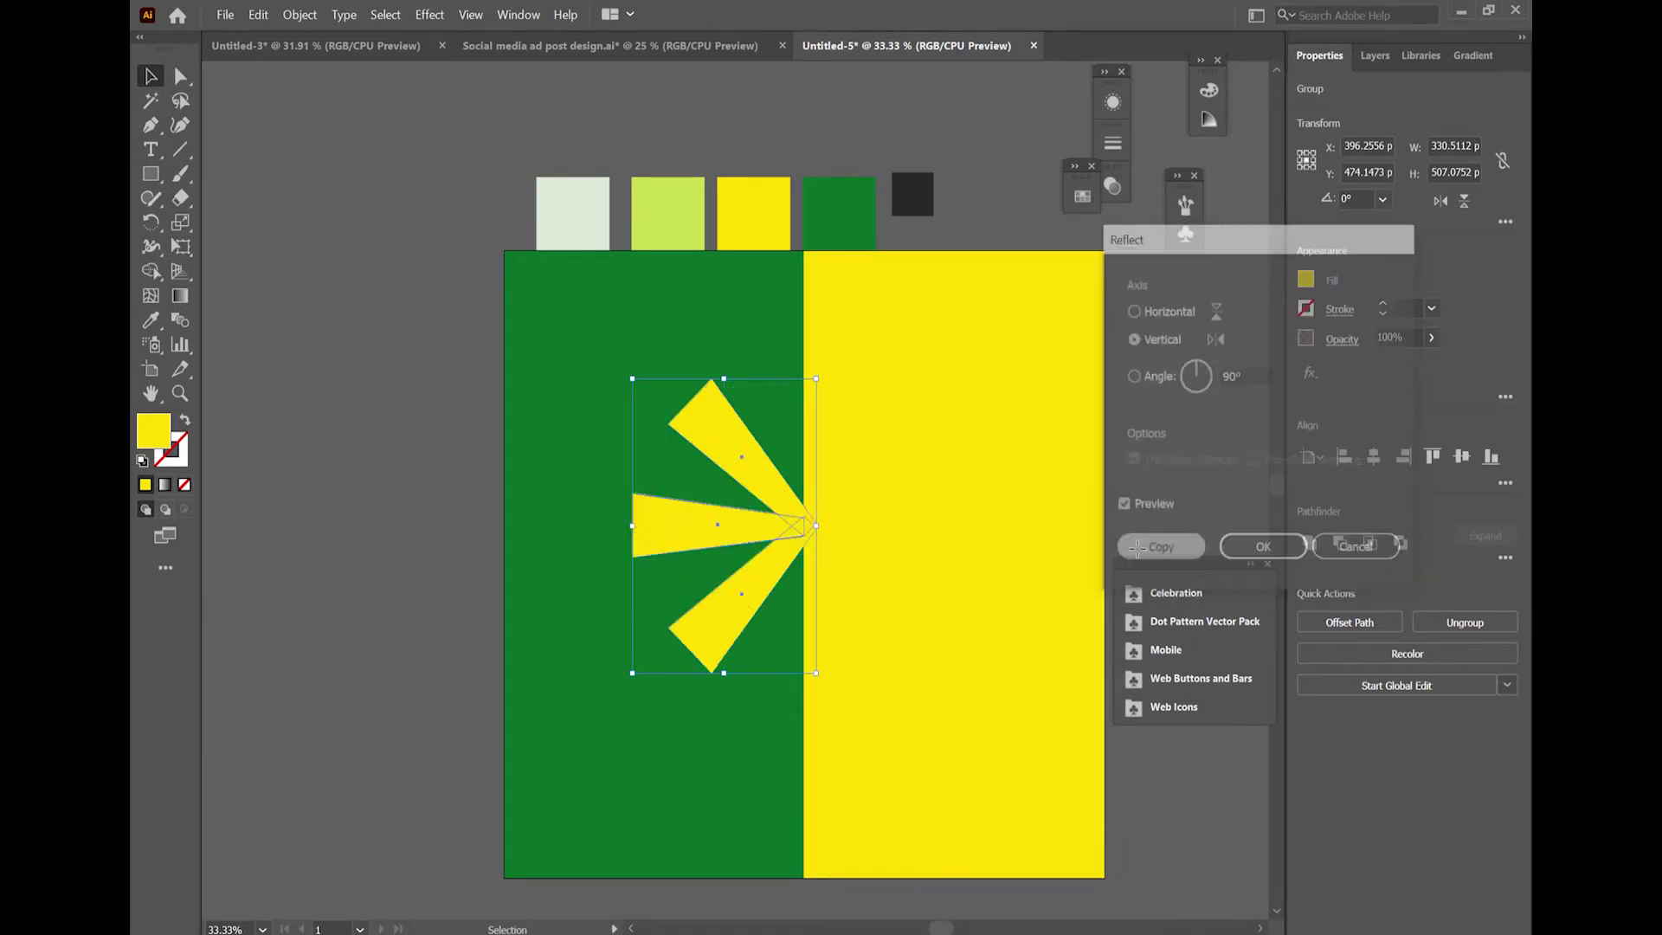
pyautogui.moveTo(727, 532); pyautogui.dragTo(891, 538)
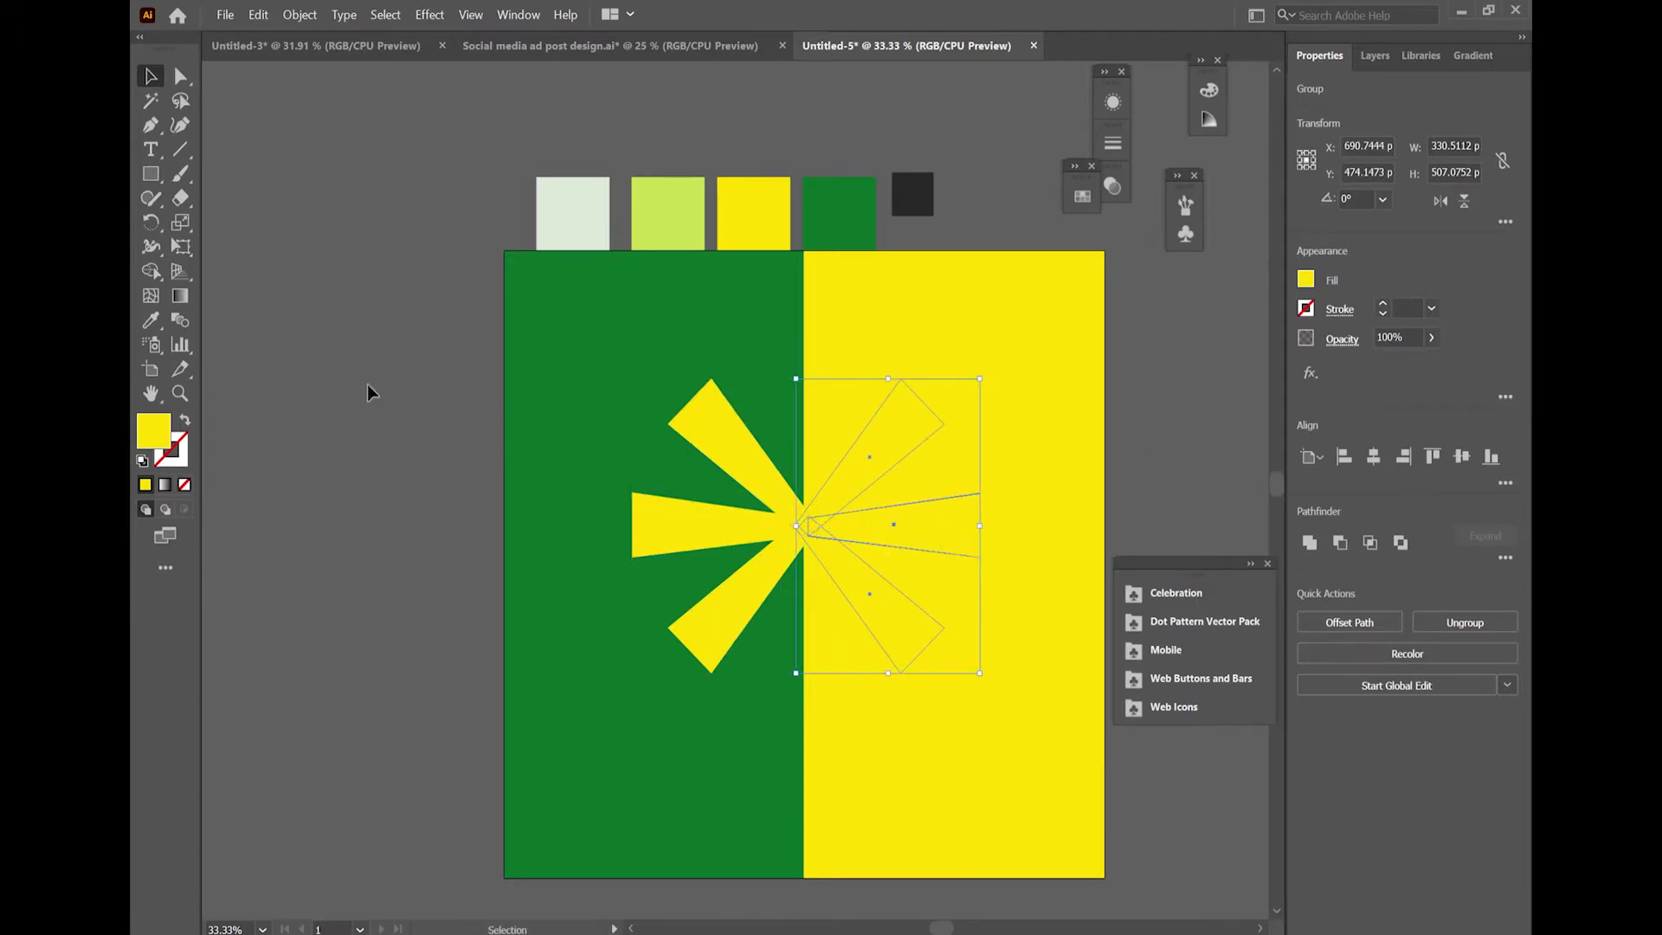
# Step: Fill the mirrored wedge group with the green swatch and deselect
pyautogui.click(147, 321)
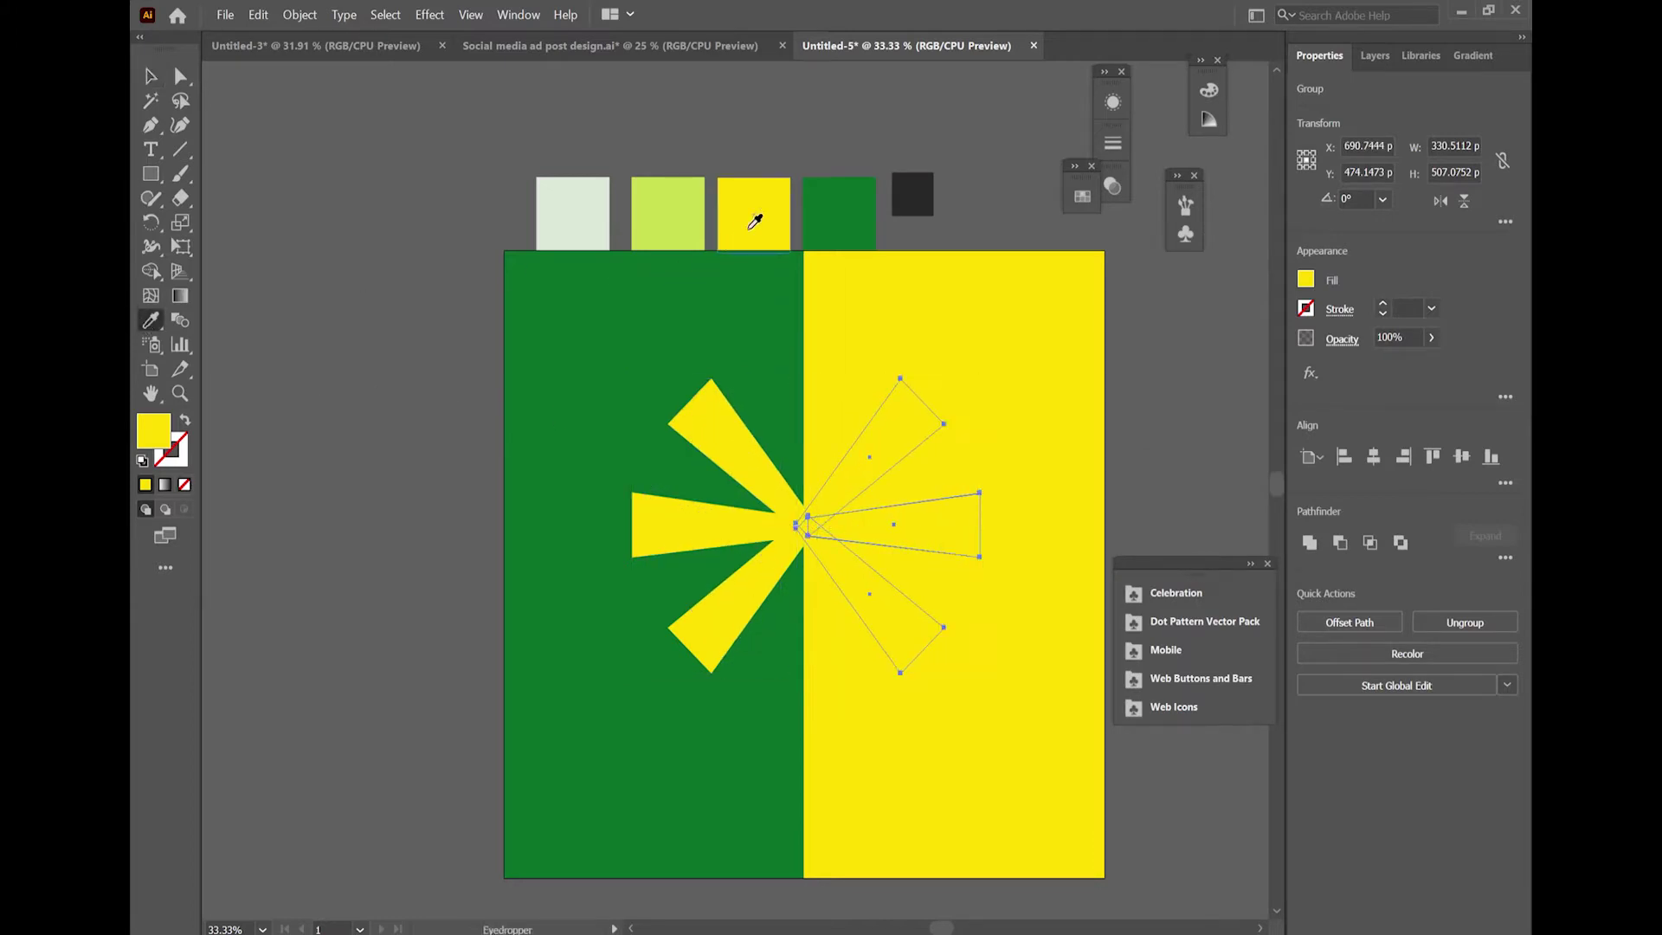
pyautogui.click(839, 220)
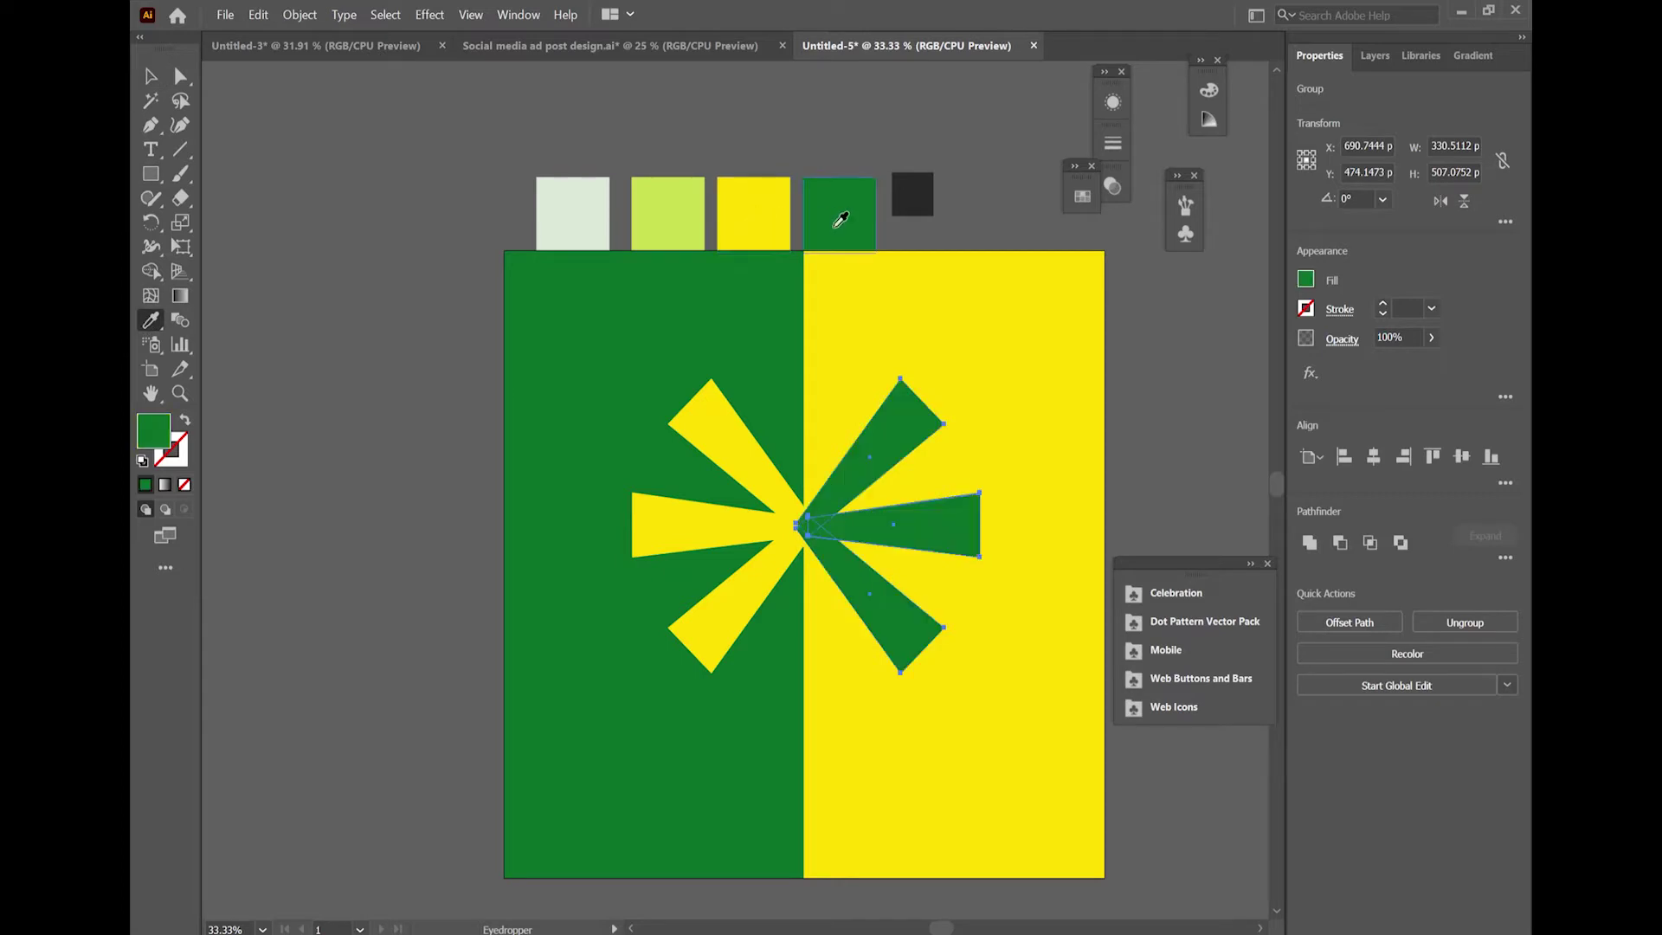
pyautogui.click(150, 73)
pyautogui.click(304, 279)
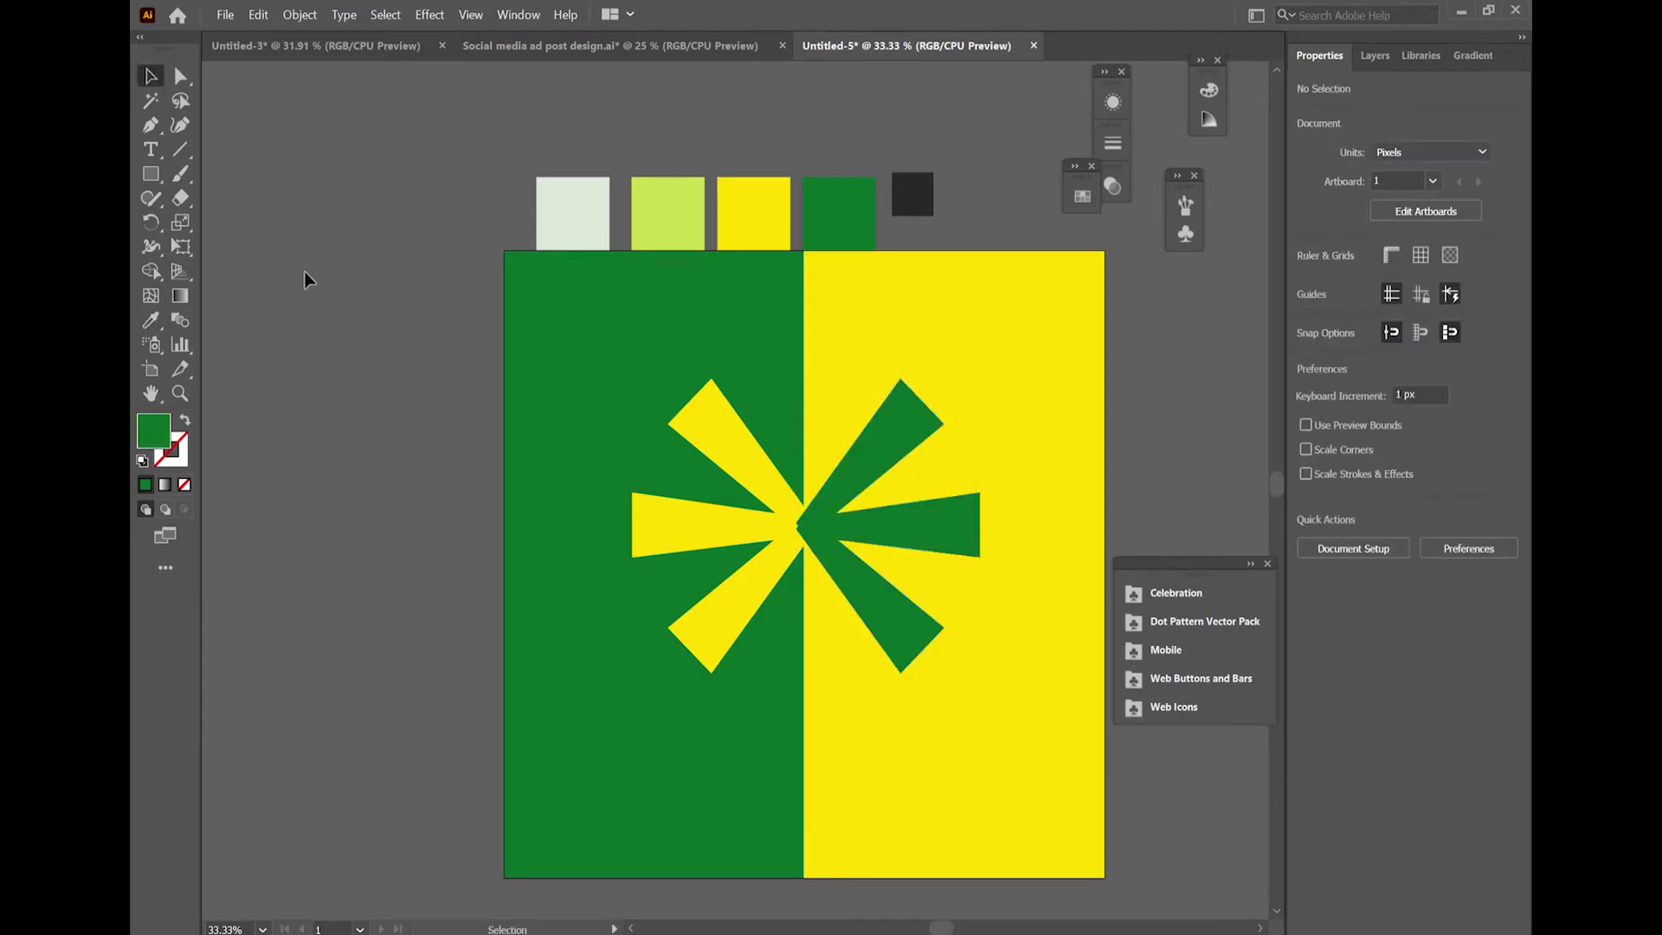
# Step: Bring up the Symbols panel from the Window menu and position it over the canvas
pyautogui.scroll(-1, 305, 278)
pyautogui.scroll(-1, 310, 249)
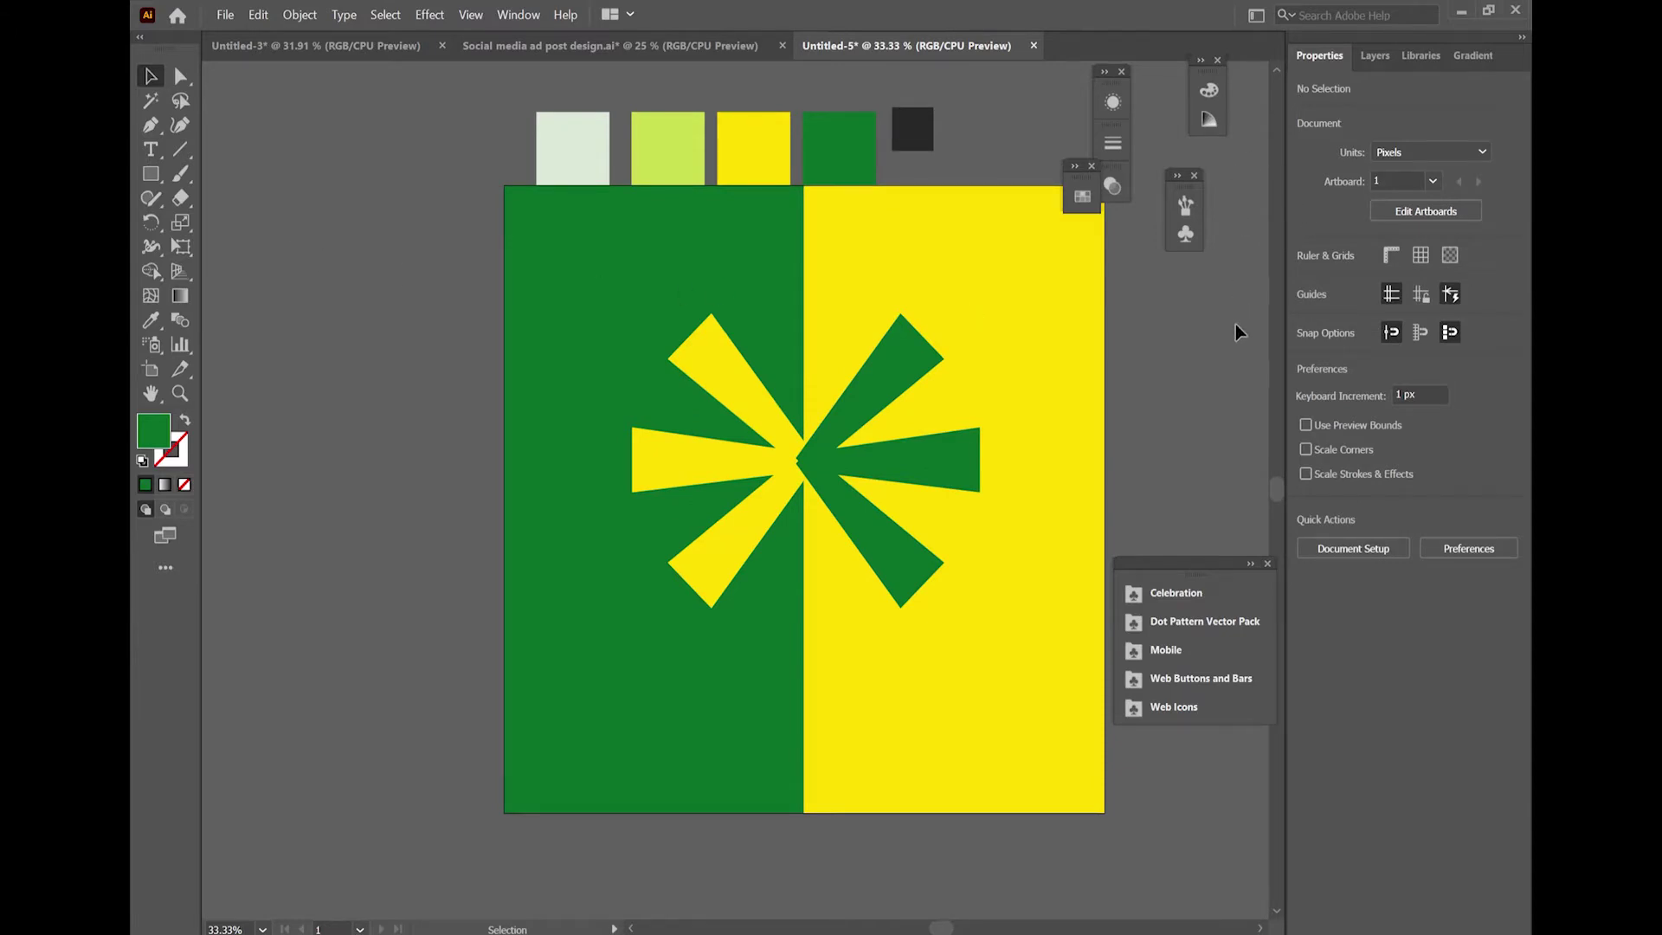
pyautogui.click(1186, 232)
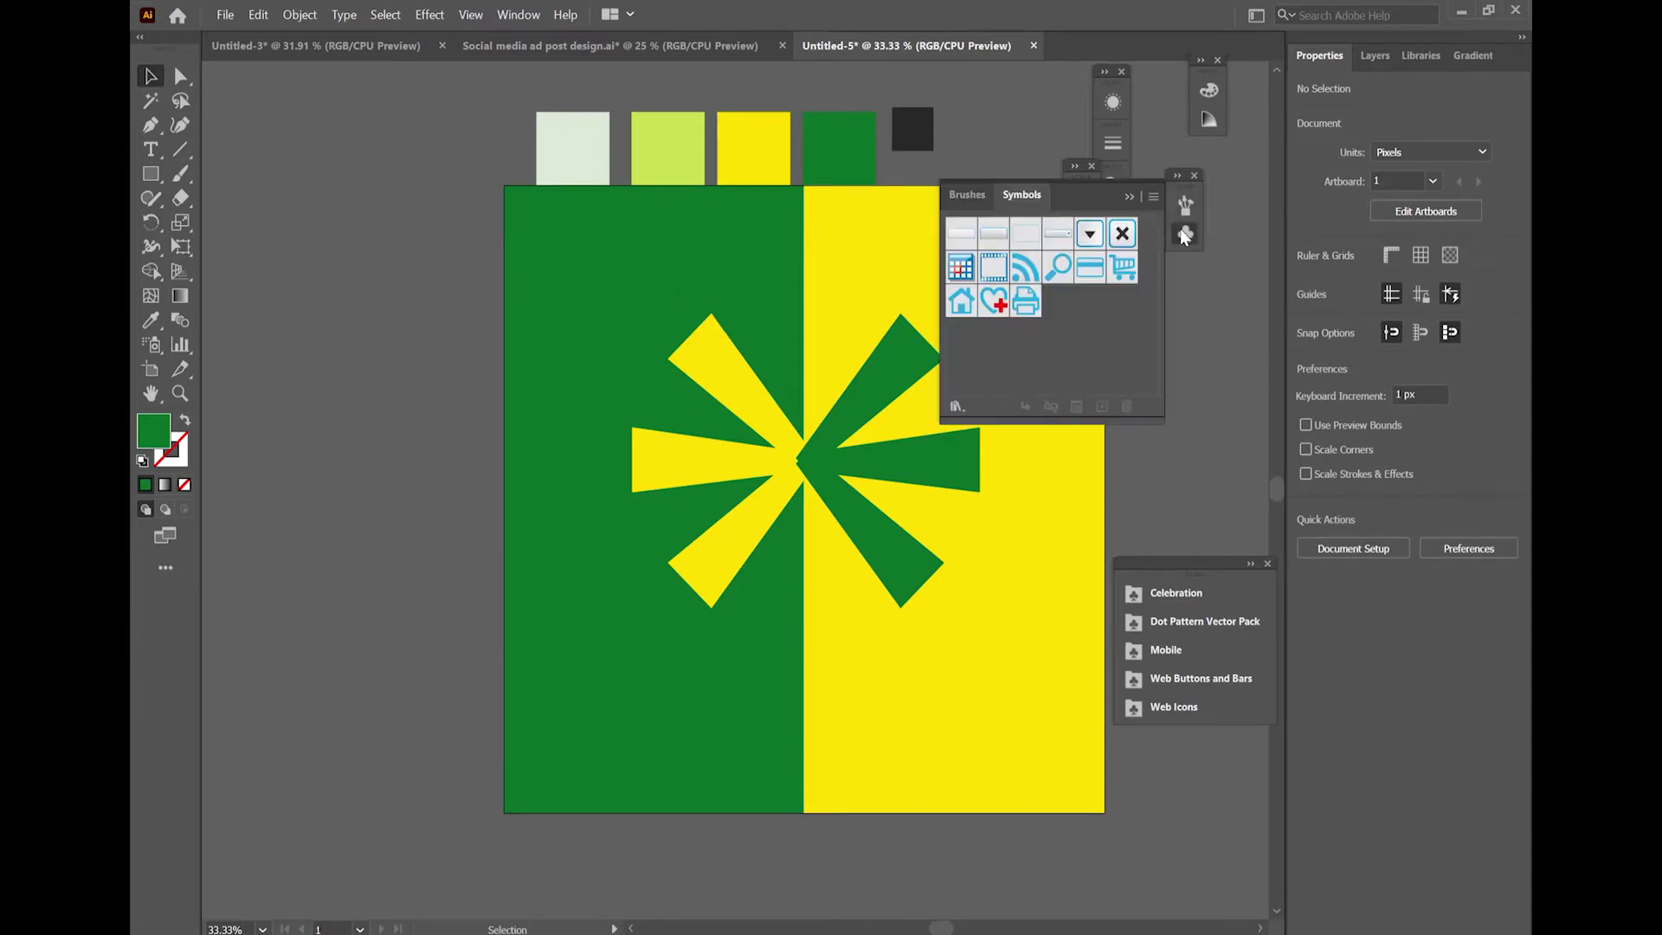
pyautogui.click(1129, 198)
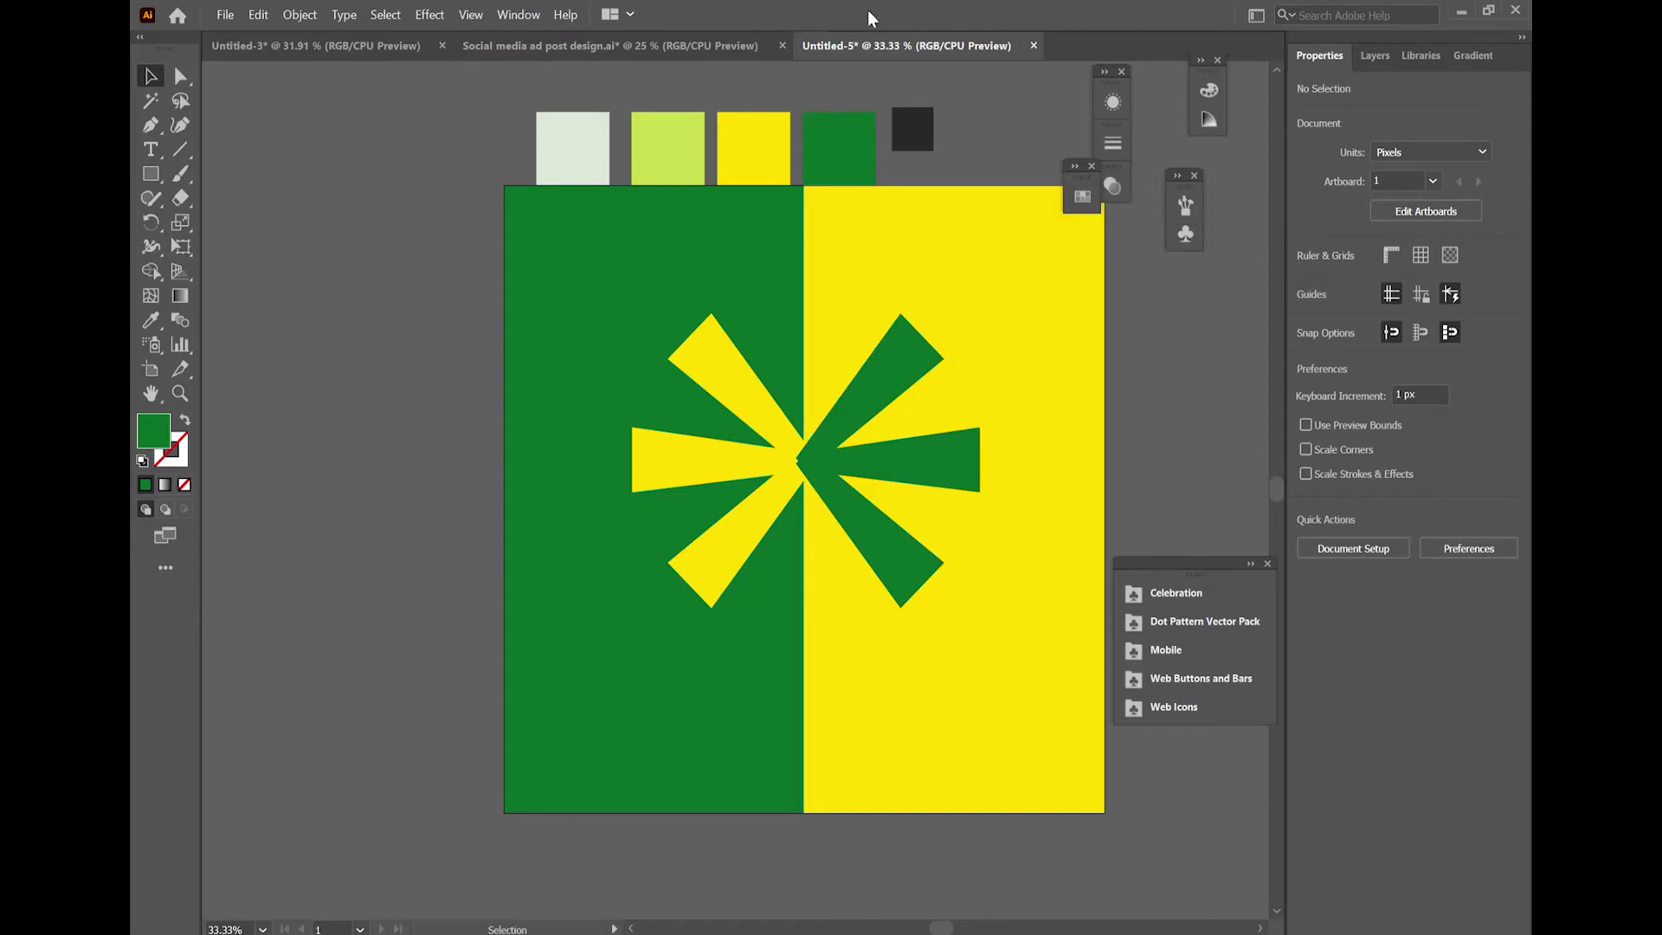
pyautogui.click(524, 17)
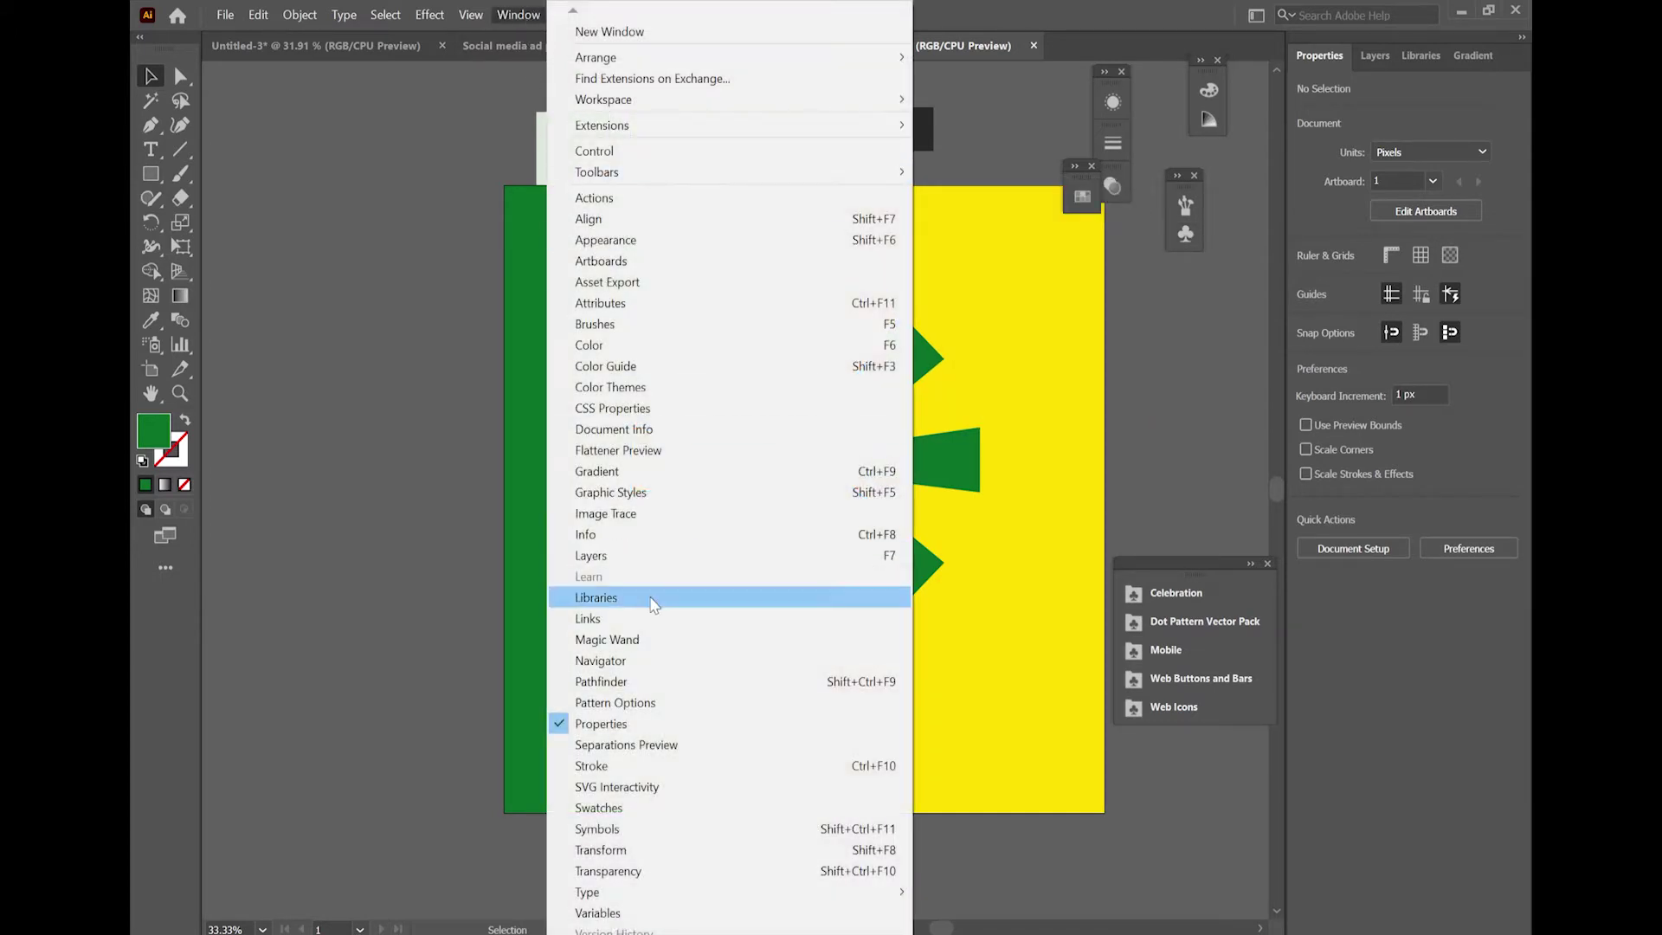
pyautogui.click(612, 831)
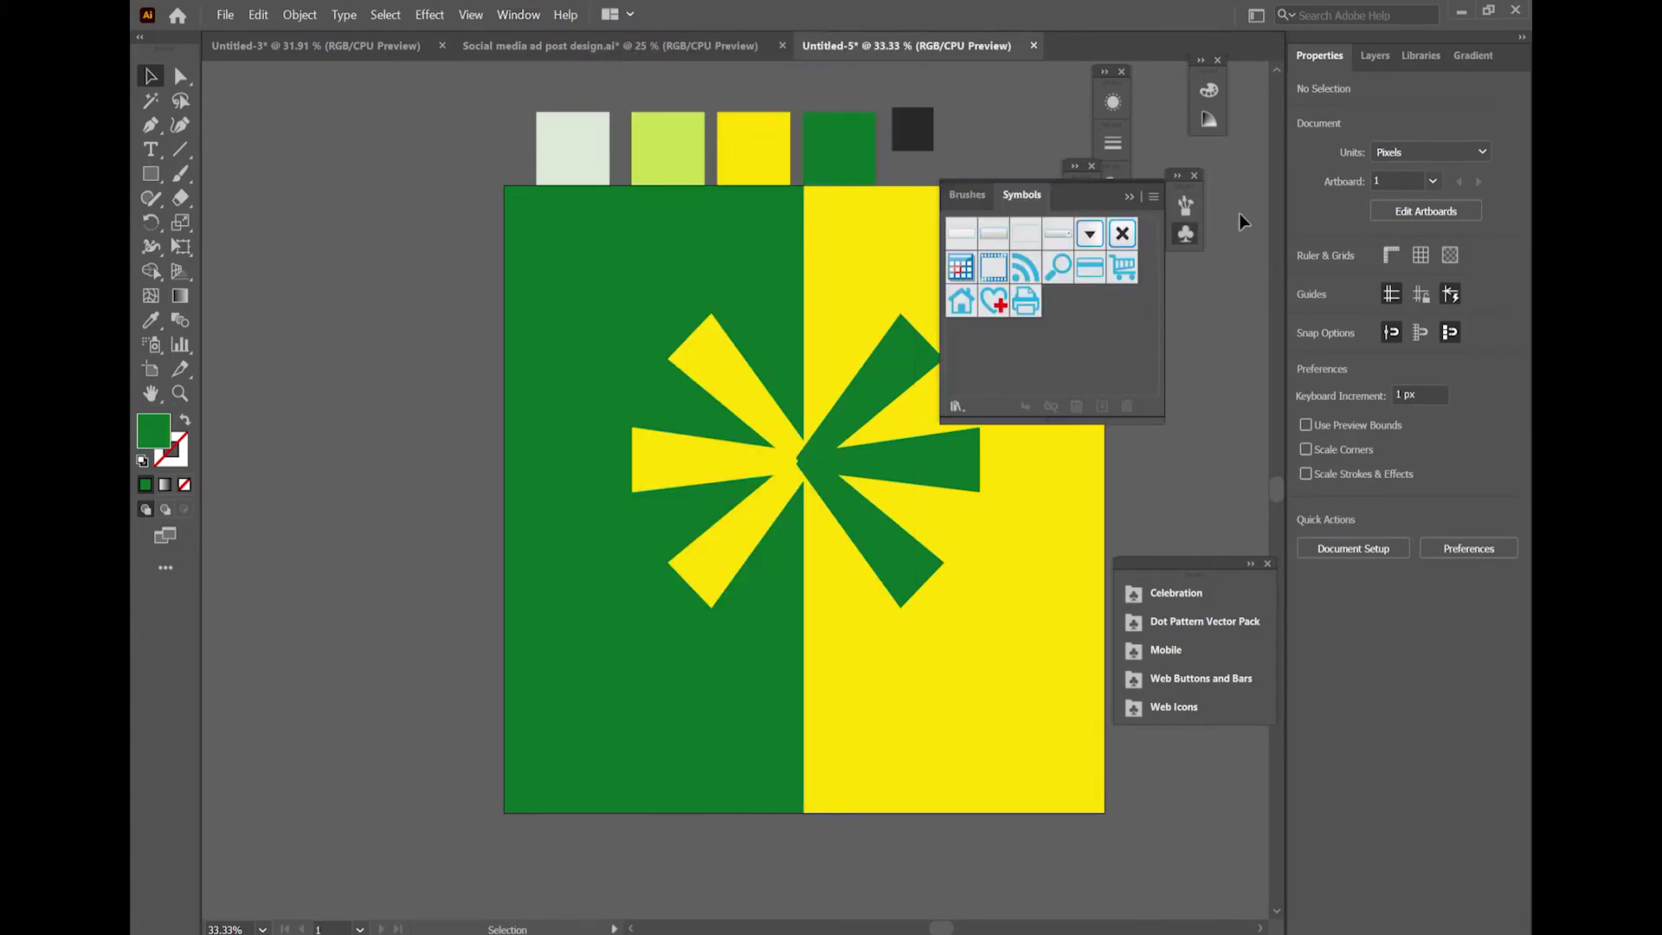
pyautogui.moveTo(1052, 211); pyautogui.dragTo(1133, 295)
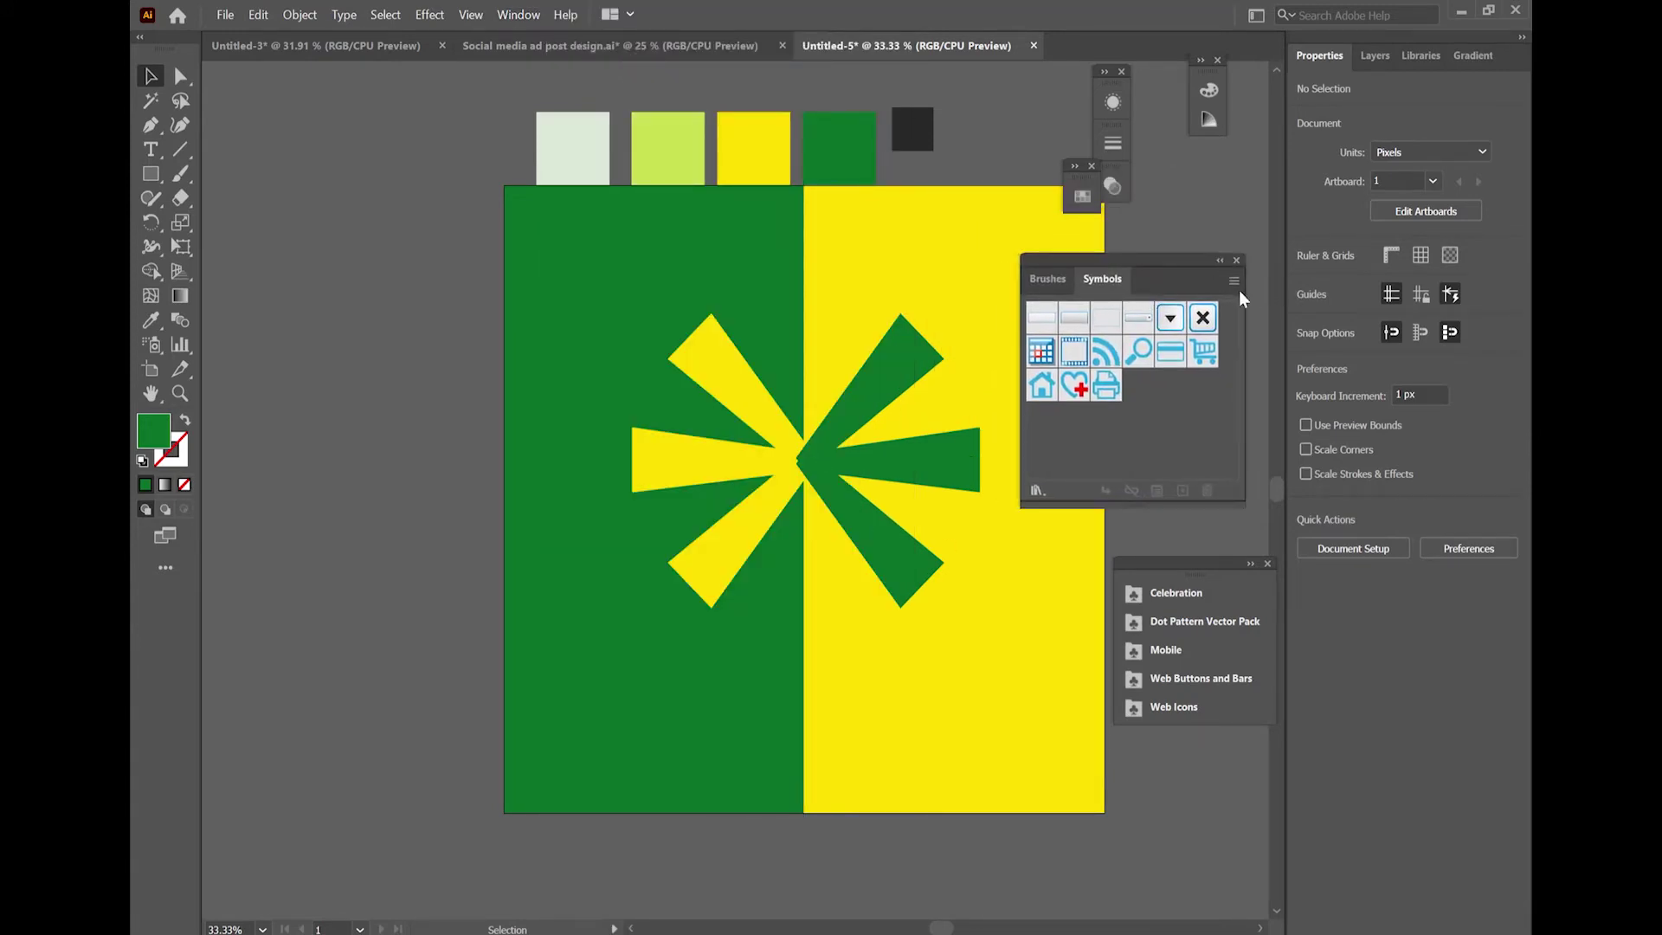
# Step: Open the Dot Pattern Vector Pack library and add its soft square dot symbol
pyautogui.click(1235, 285)
pyautogui.moveTo(1325, 650)
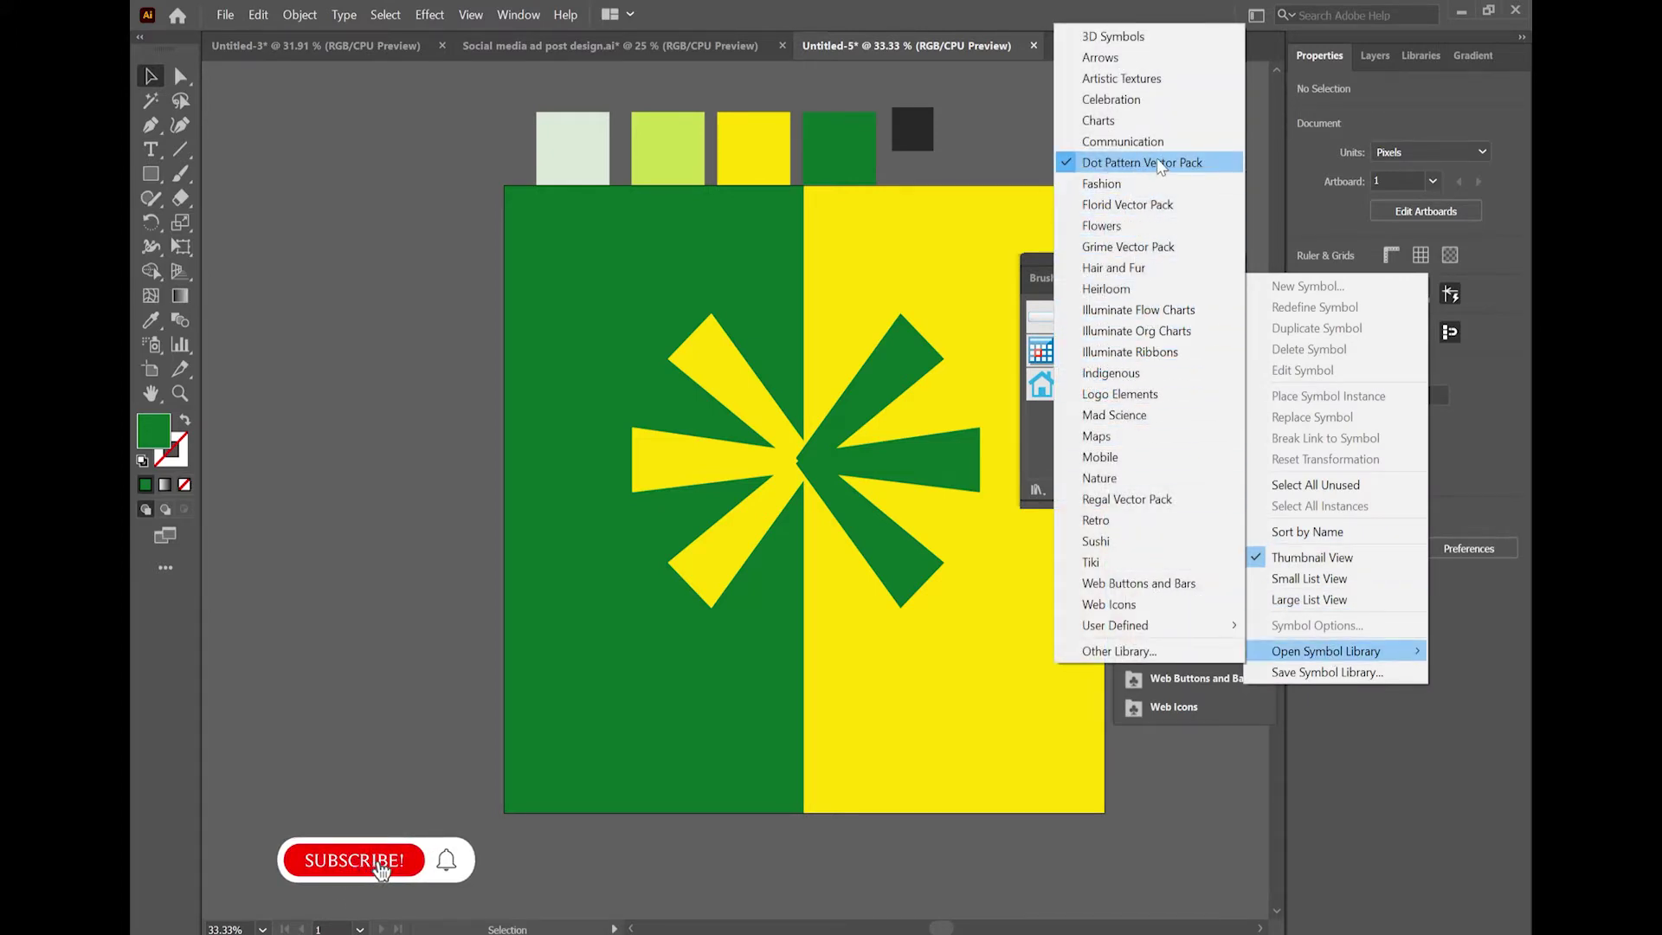
pyautogui.click(1158, 162)
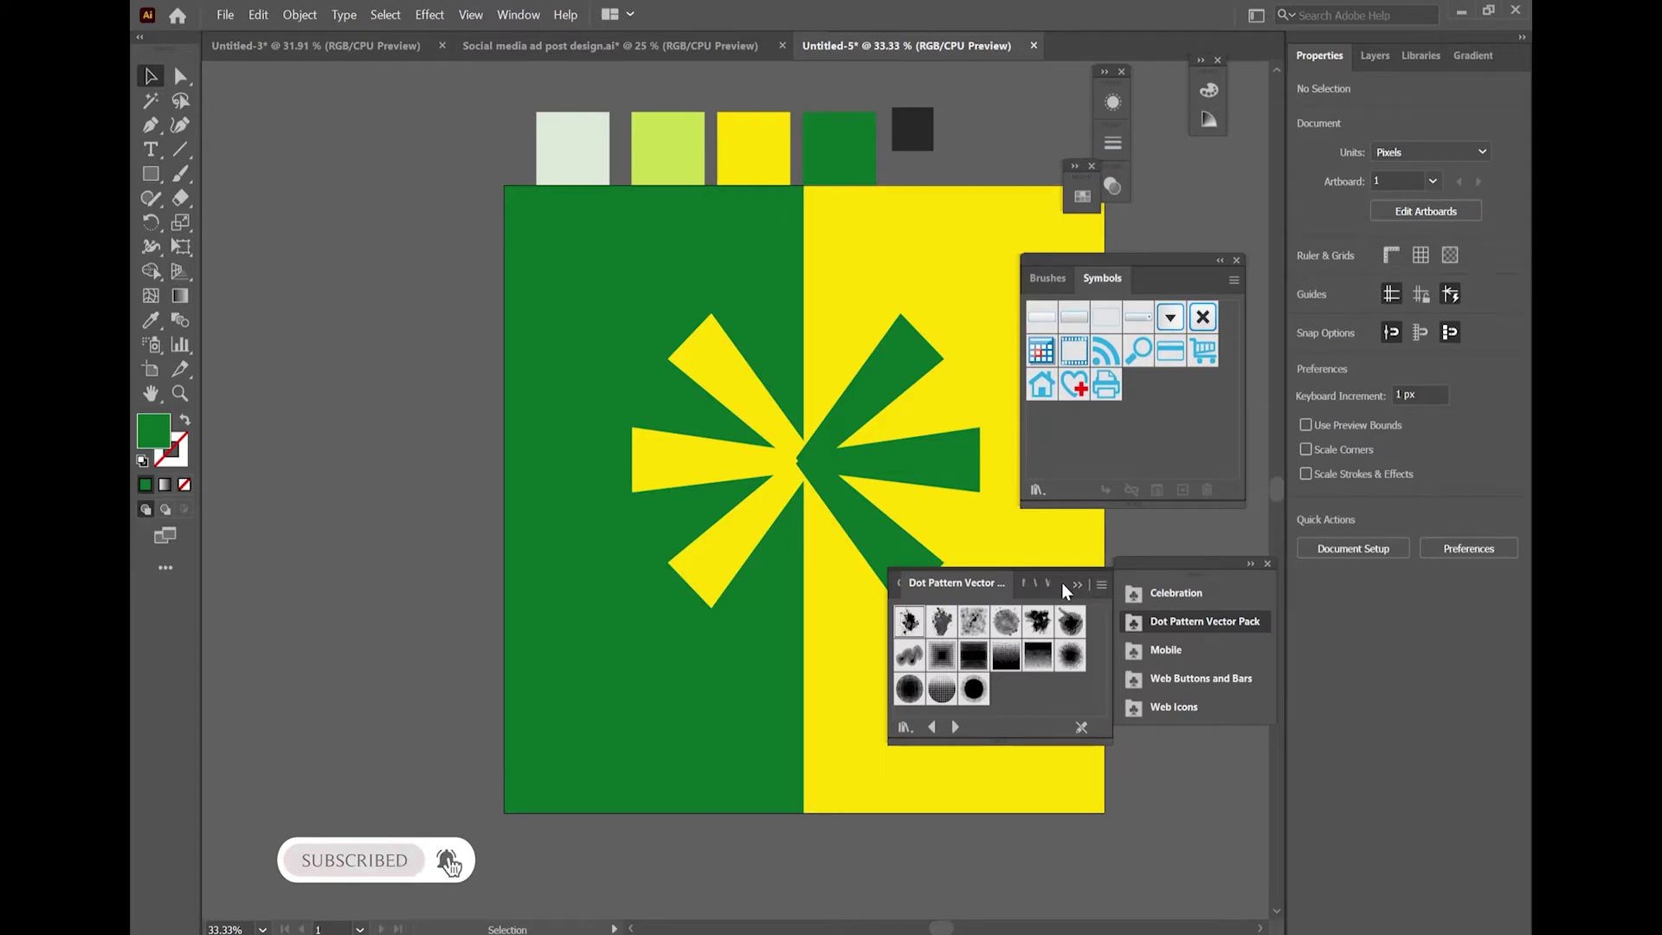
pyautogui.moveTo(1066, 589)
pyautogui.mouseDown()
pyautogui.moveTo(401, 418)
pyautogui.moveTo(388, 262)
pyautogui.mouseUp()
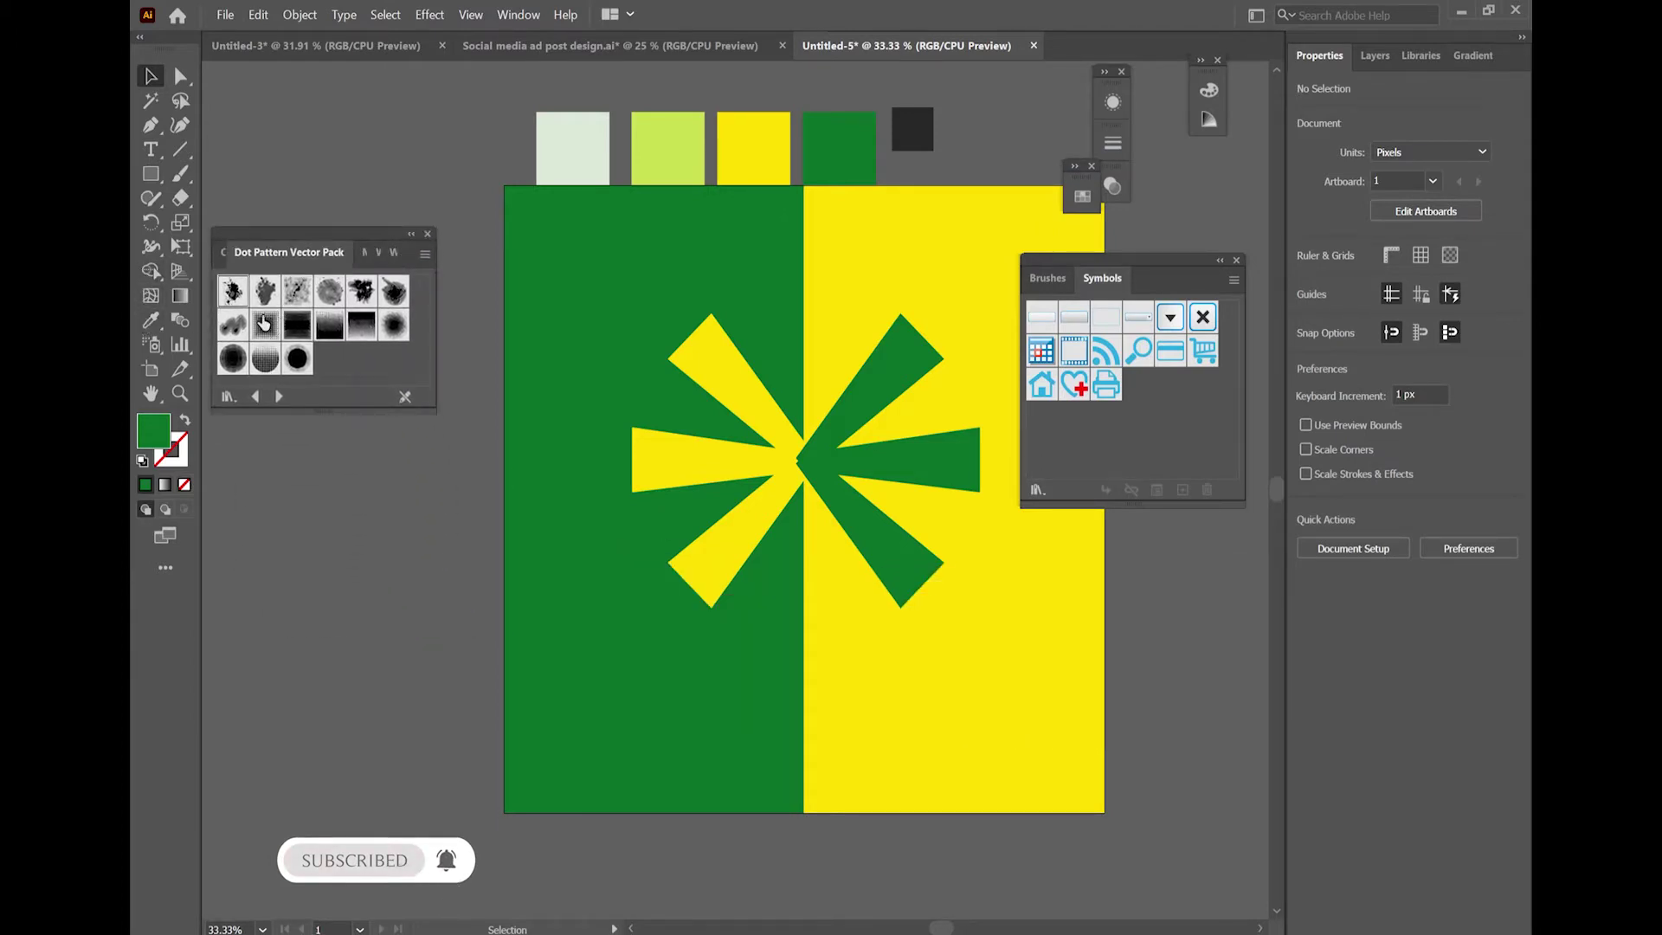
pyautogui.click(265, 325)
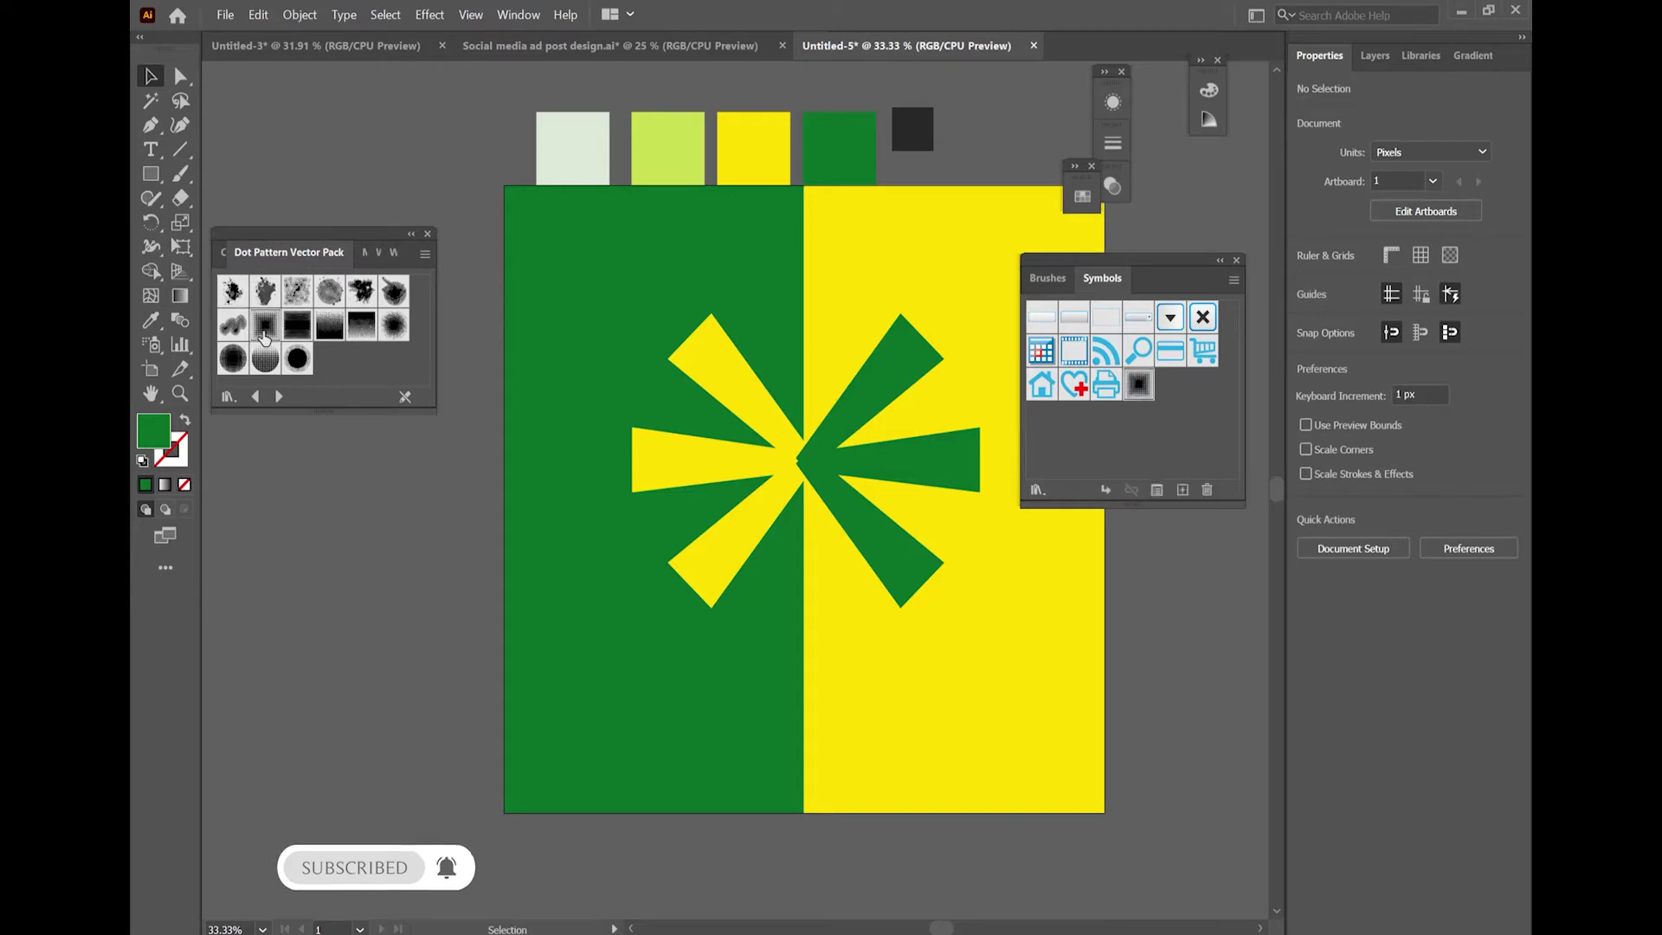
# Step: Spray the dot symbol at the artboard's lower left and expand it into plain objects
pyautogui.click(152, 346)
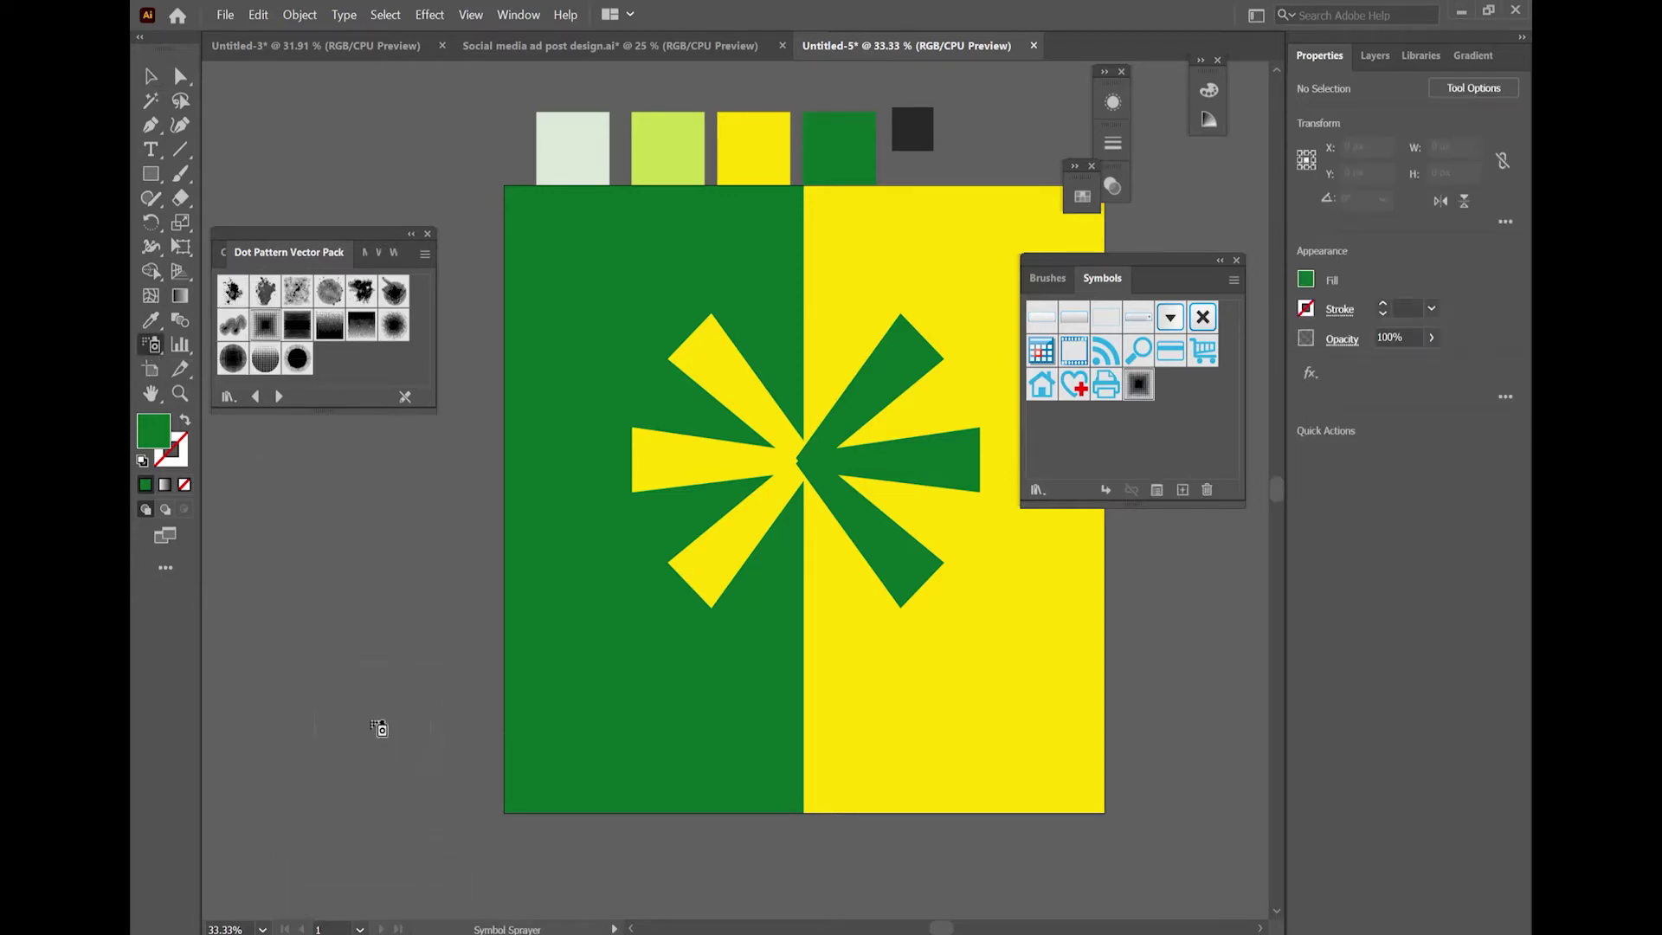
pyautogui.click(371, 721)
pyautogui.click(151, 76)
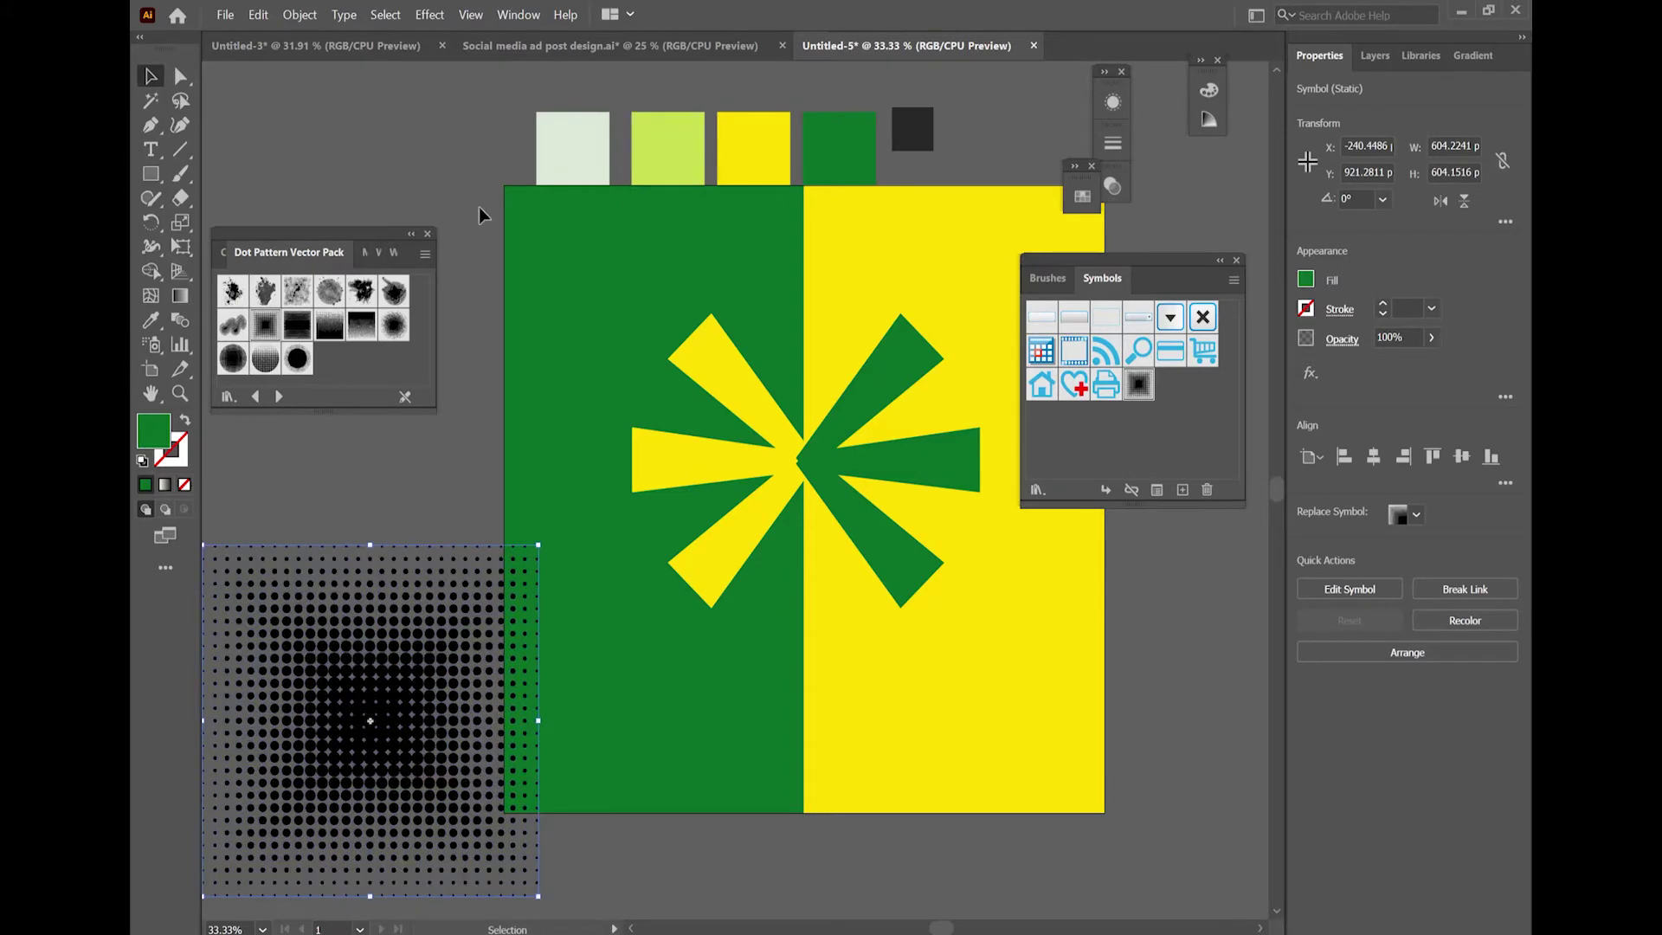
pyautogui.click(303, 14)
pyautogui.click(381, 230)
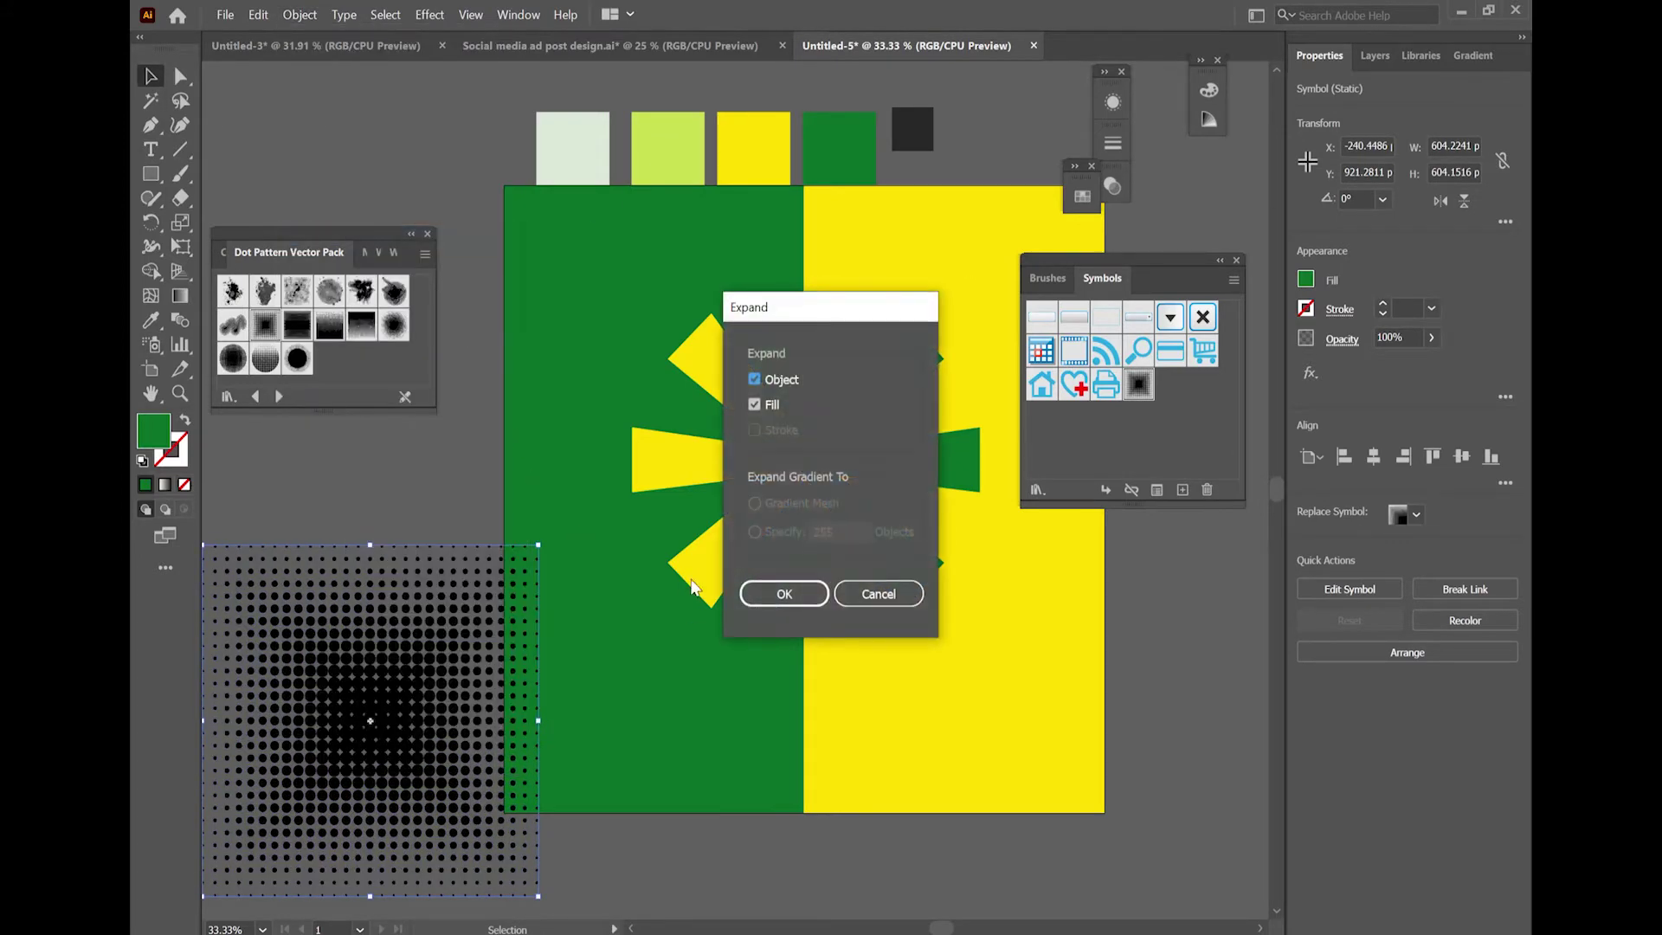
pyautogui.click(798, 591)
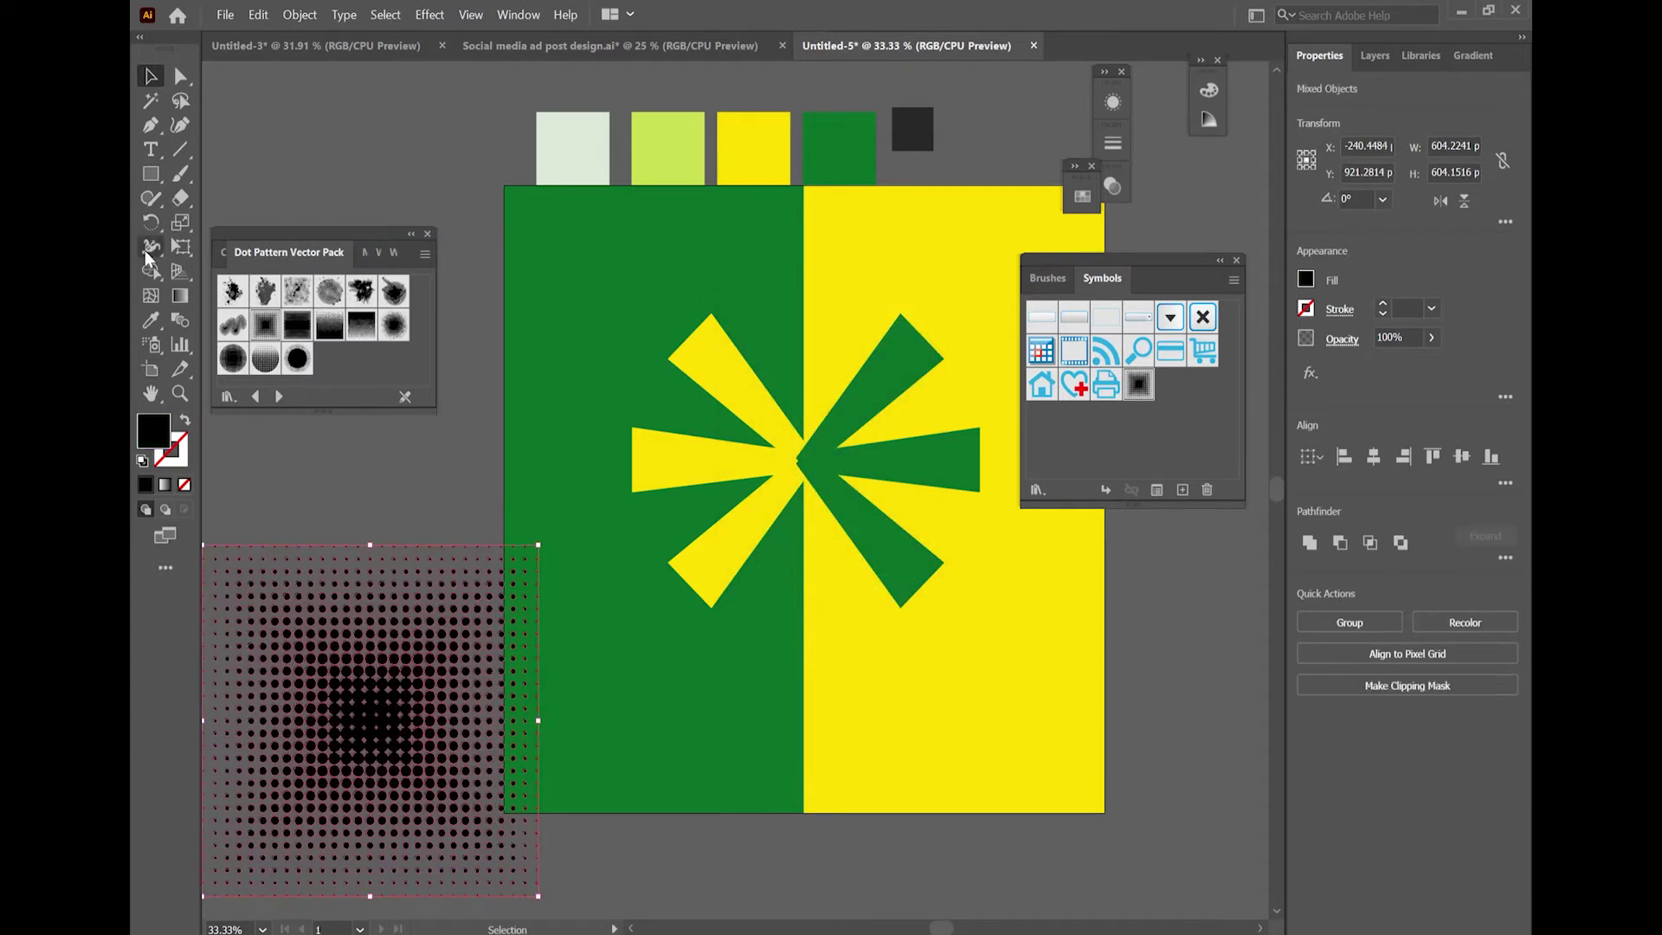
# Step: Recolour the expanded dots pale mint from the swatch and group them
pyautogui.click(150, 322)
pyautogui.click(572, 149)
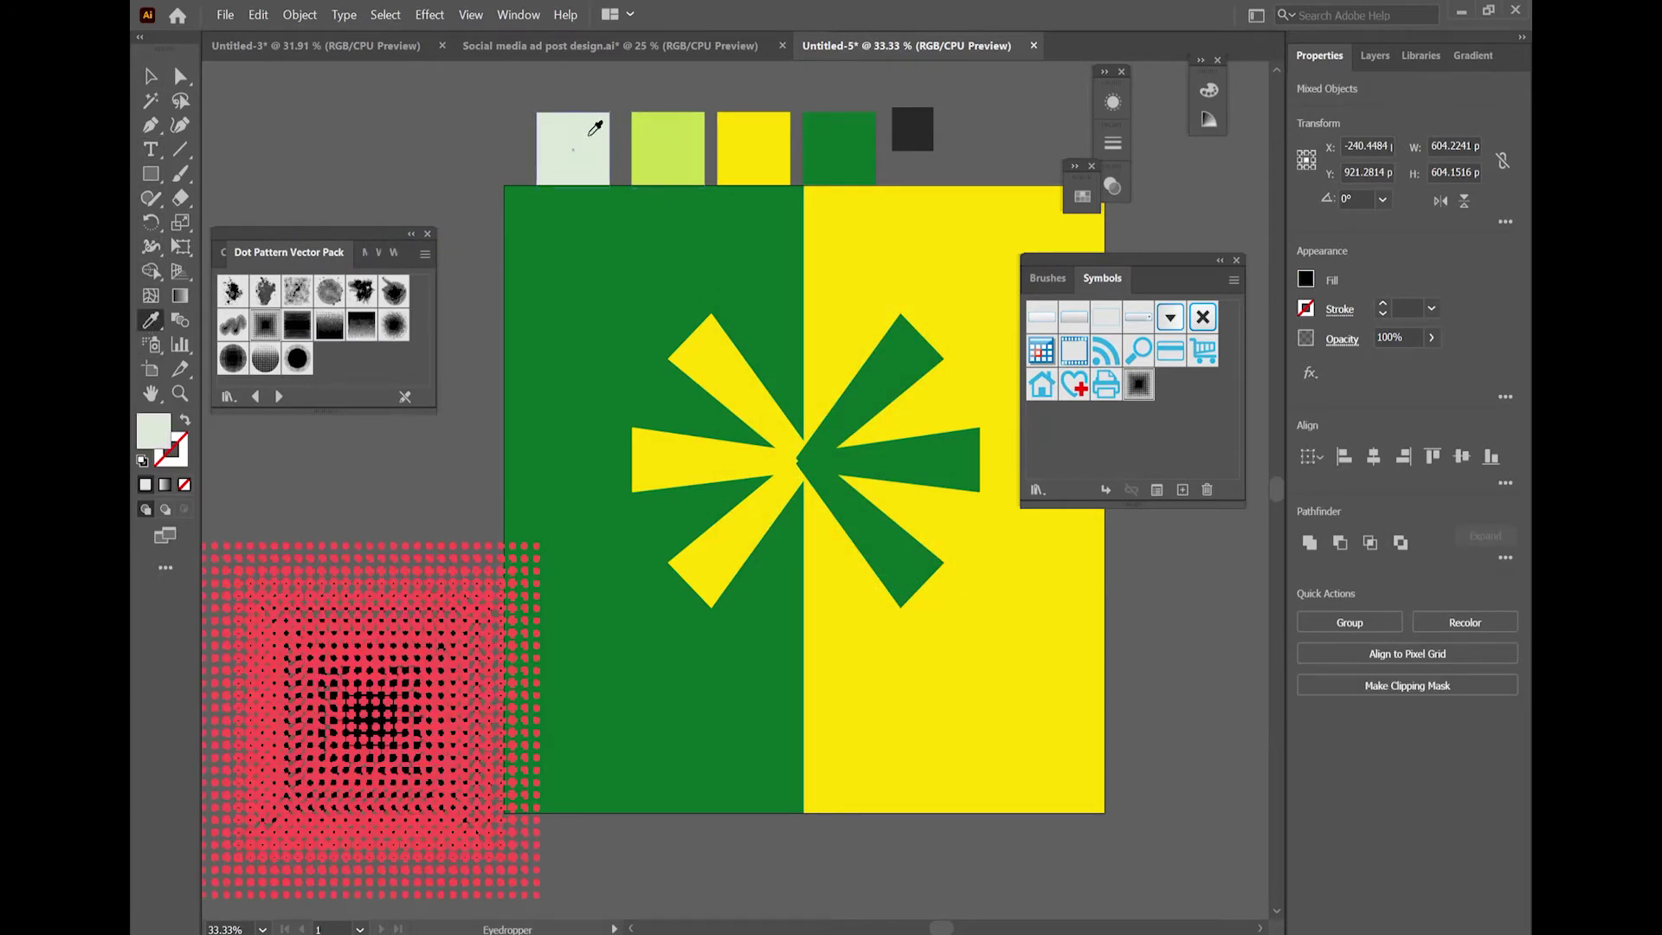
pyautogui.click(152, 78)
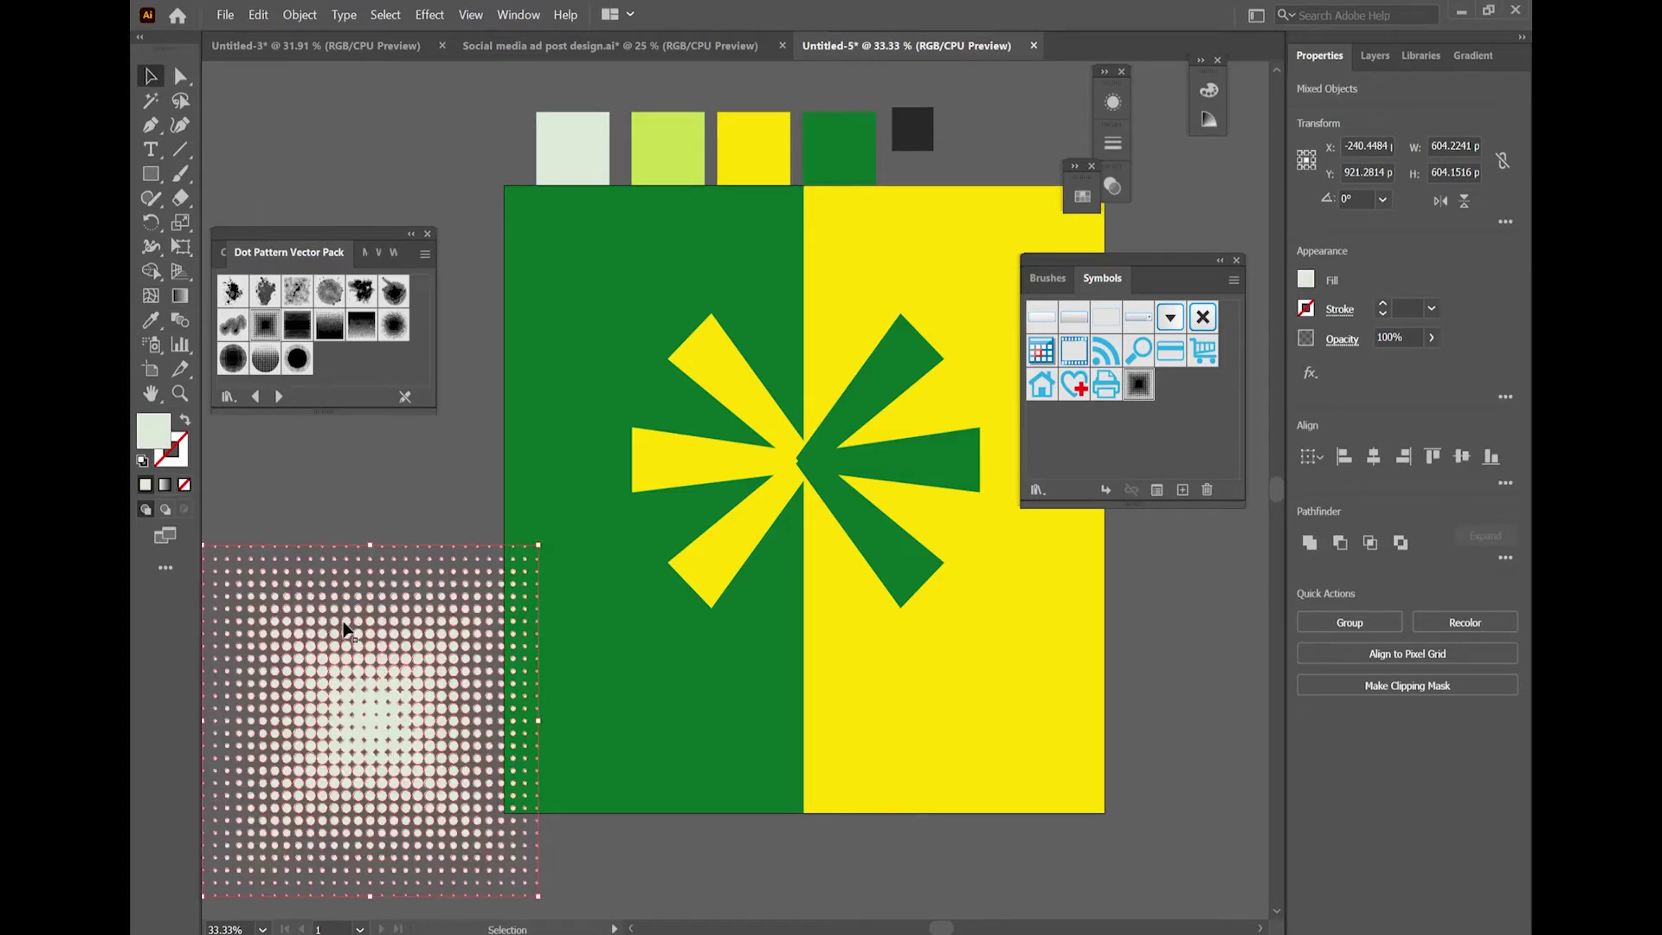
pyautogui.click(1372, 623)
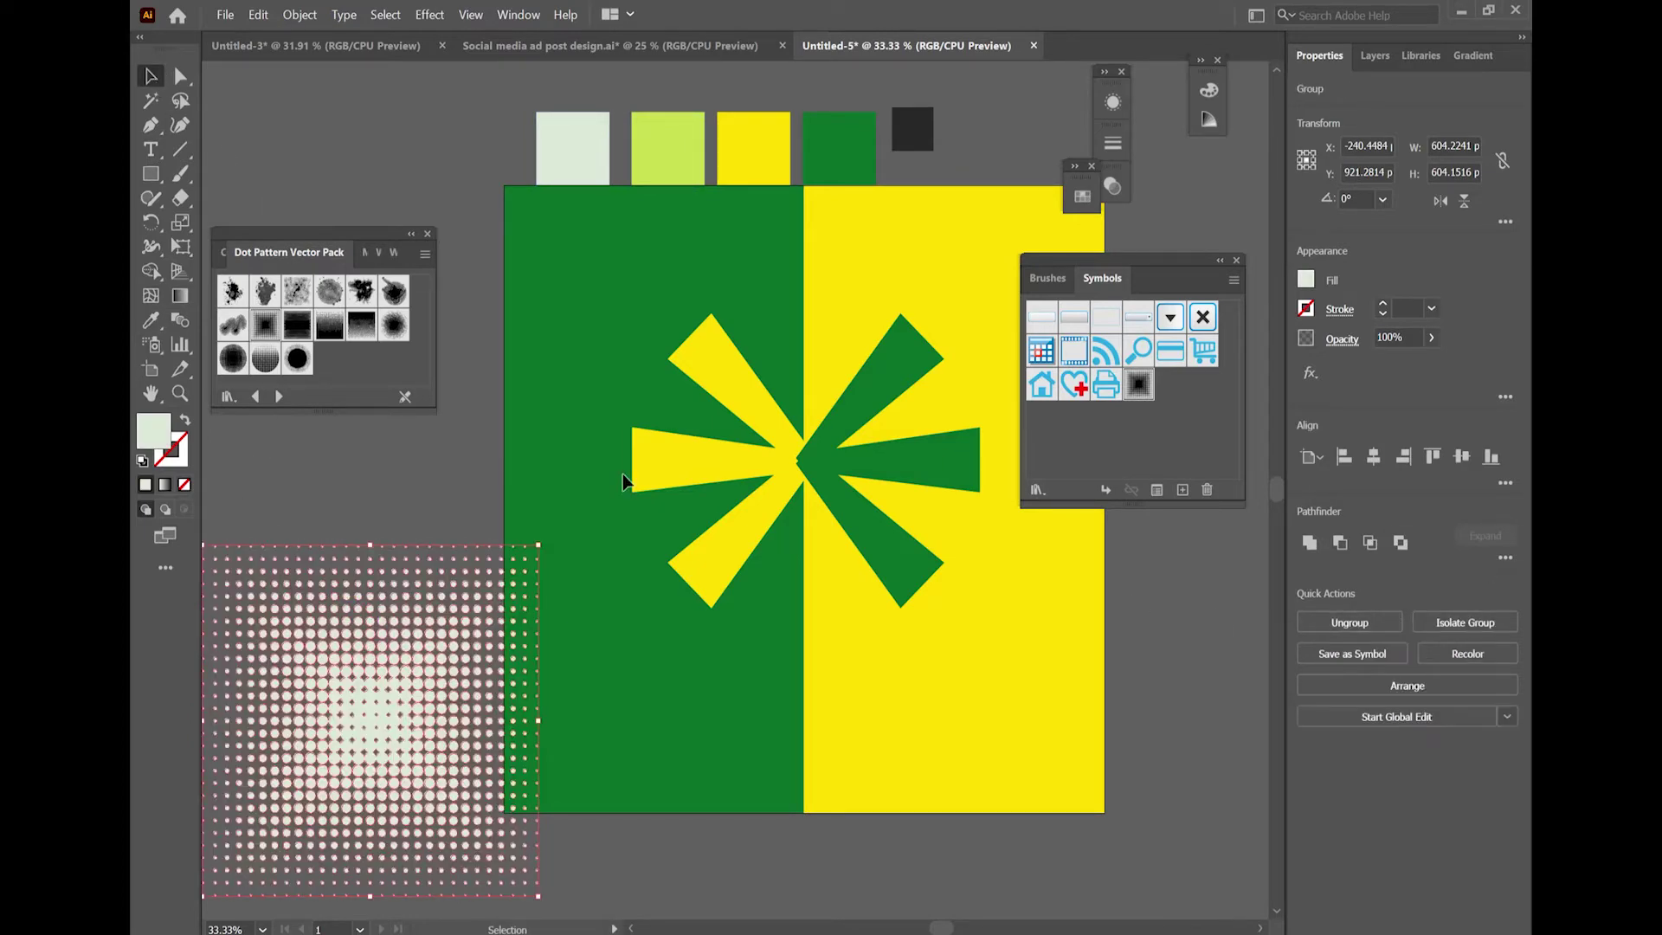
# Step: Group the starburst pieces and centre the group horizontally and vertically on the artboard
pyautogui.click(658, 376)
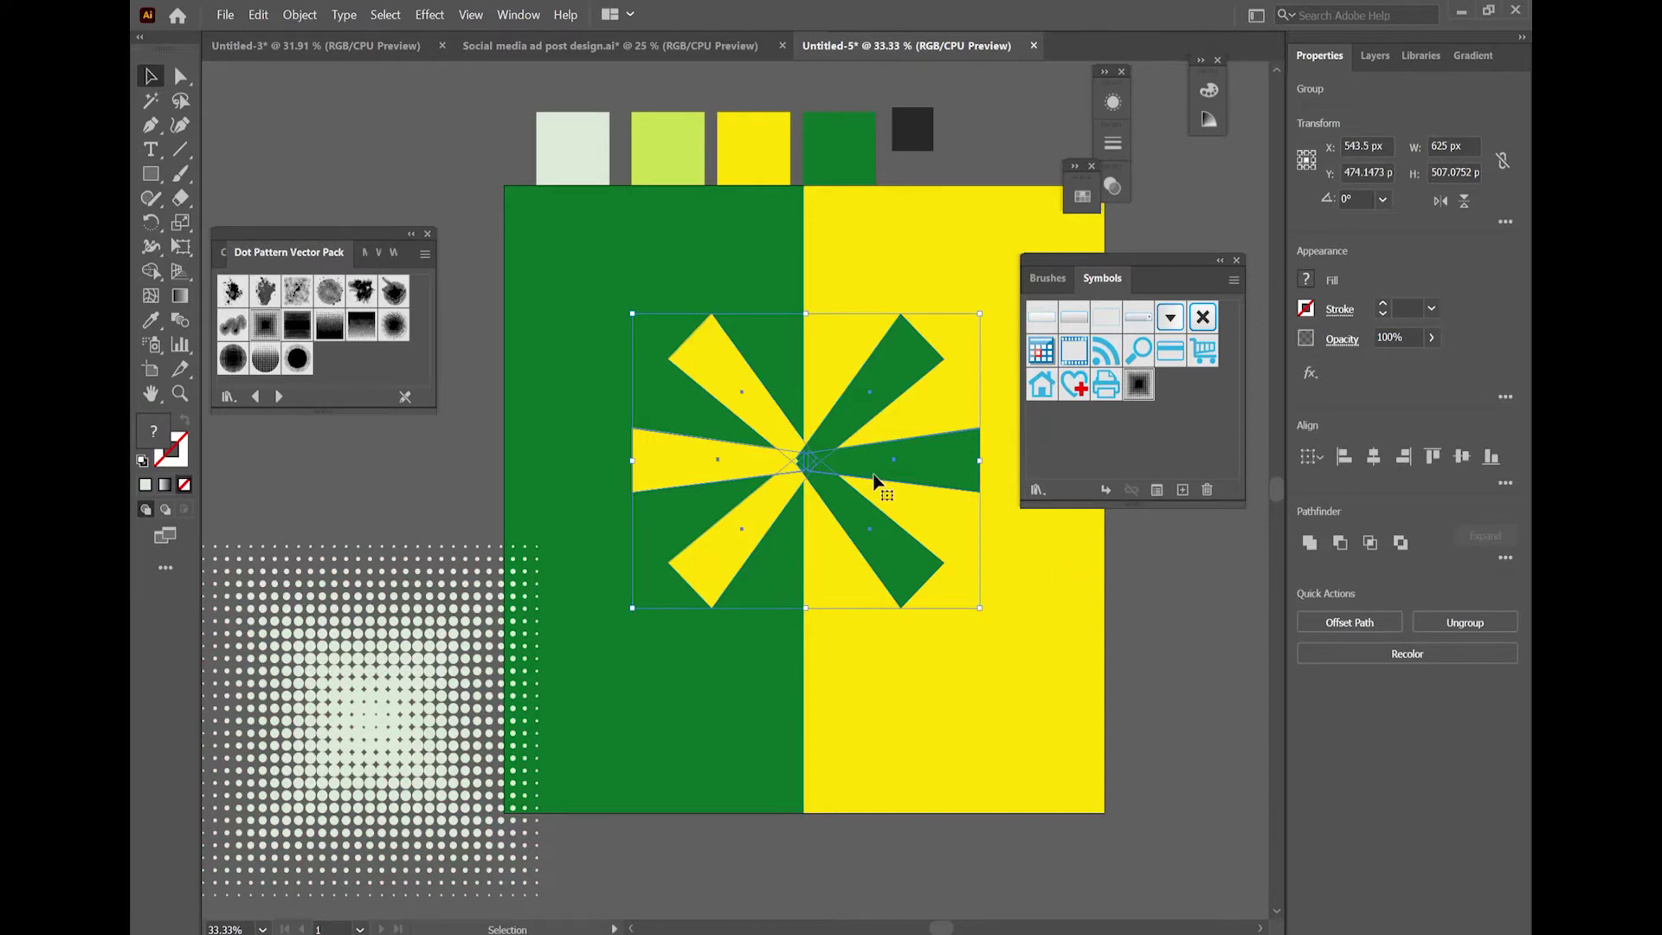
pyautogui.rightClick(876, 476)
pyautogui.click(917, 638)
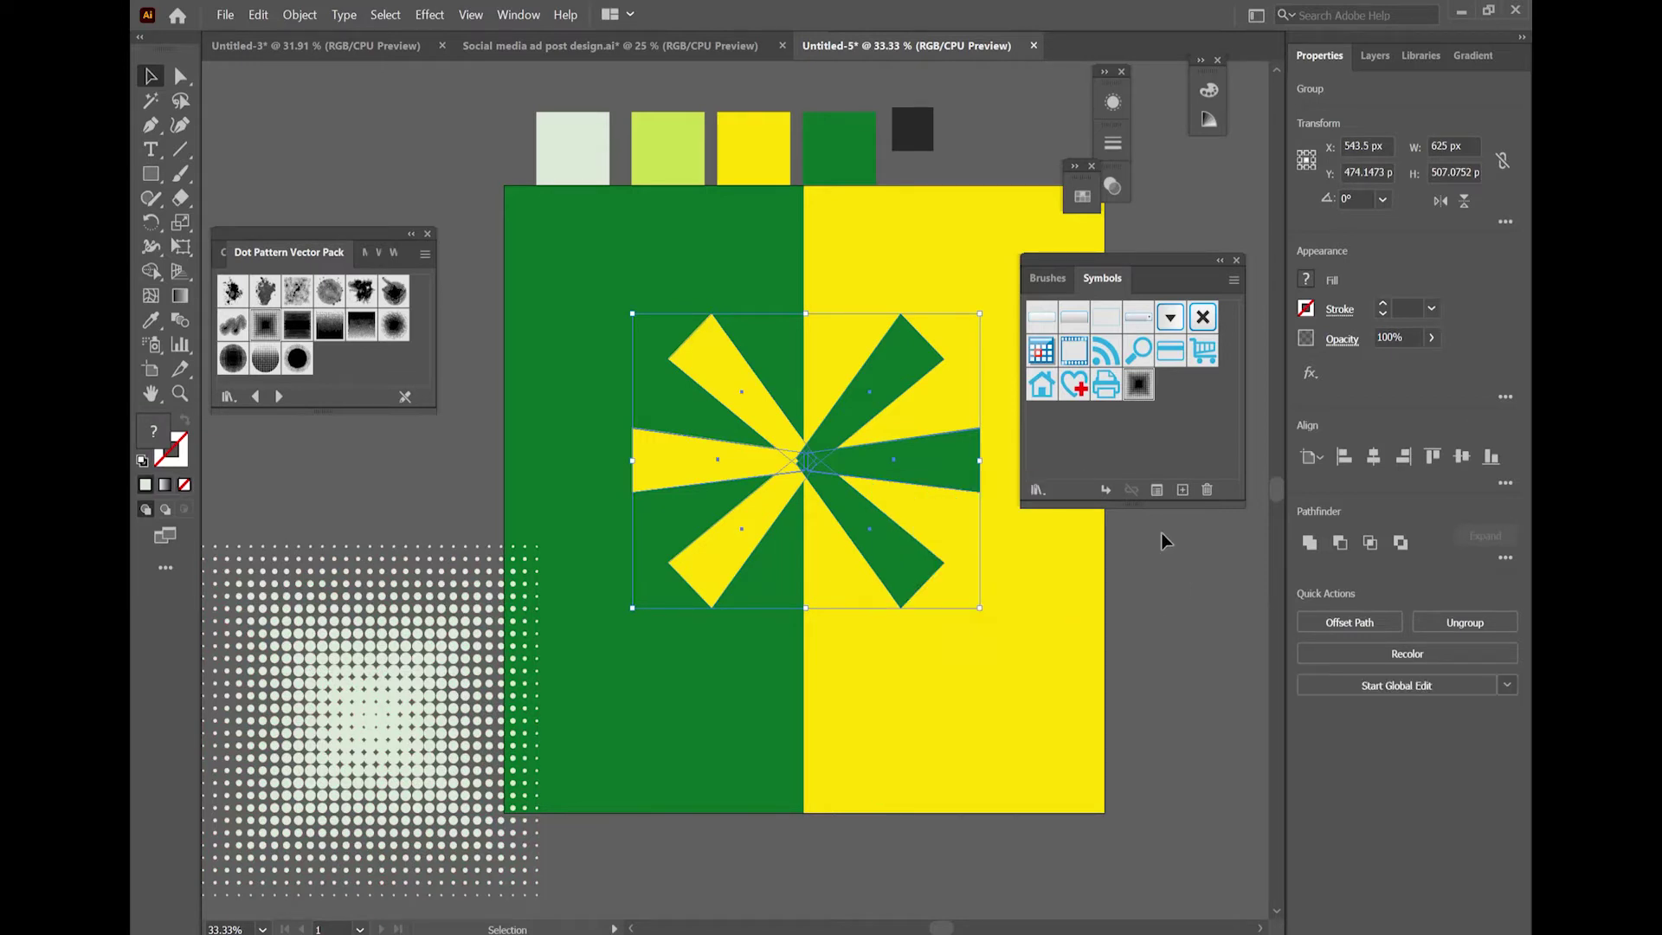
pyautogui.click(1374, 457)
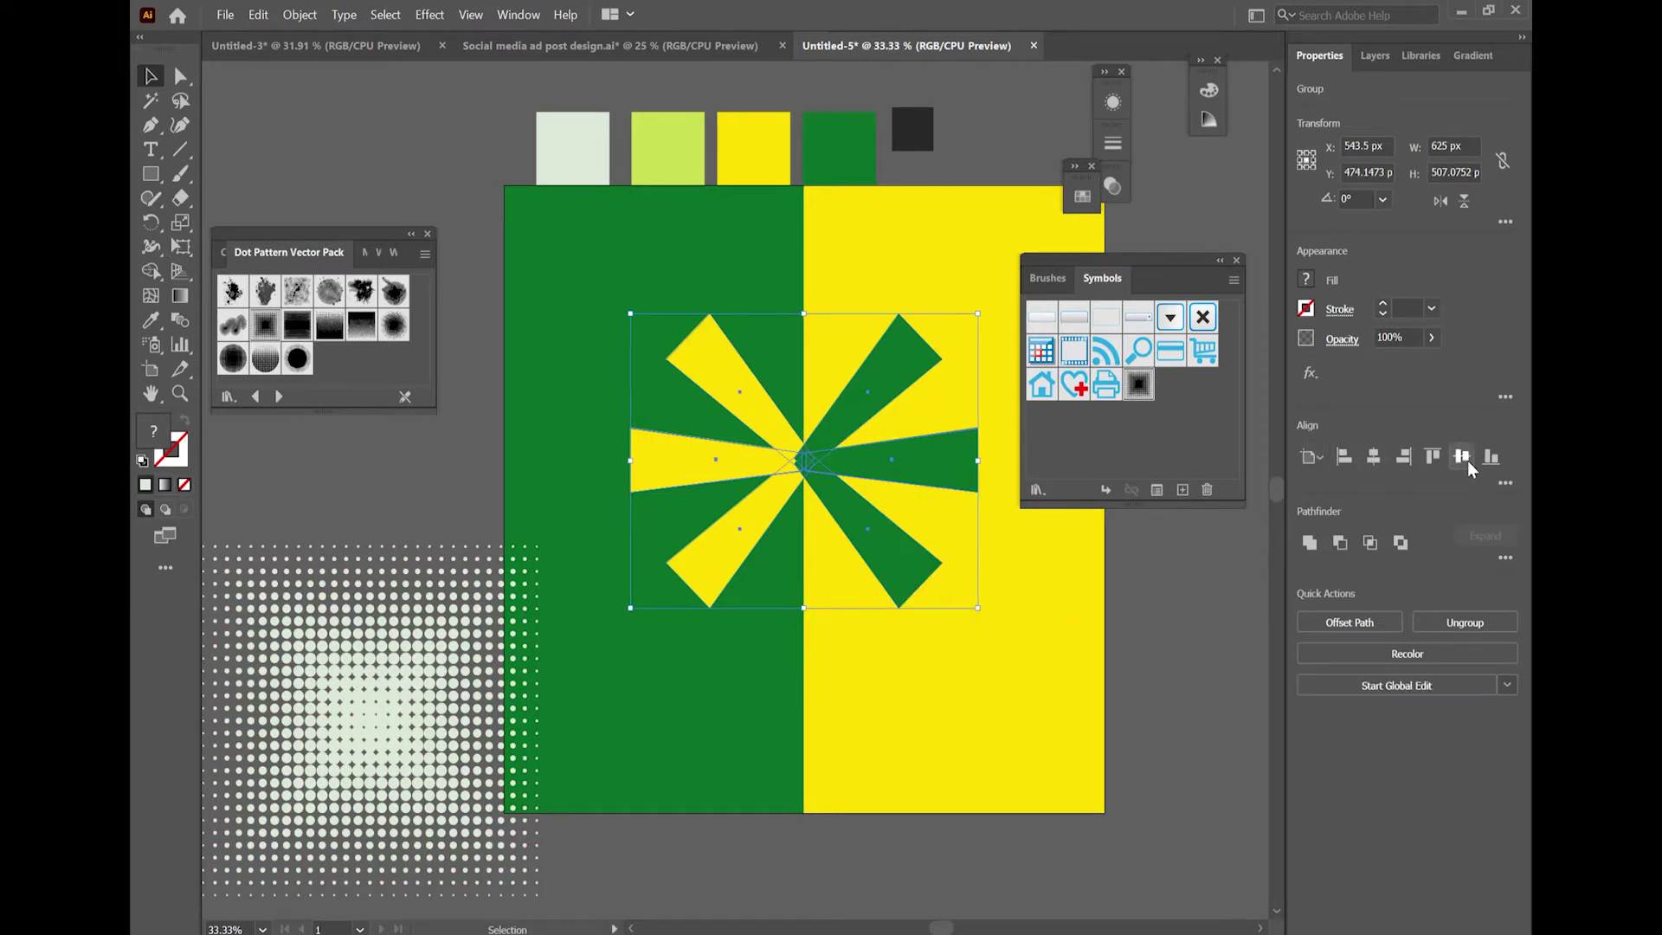
pyautogui.click(1467, 459)
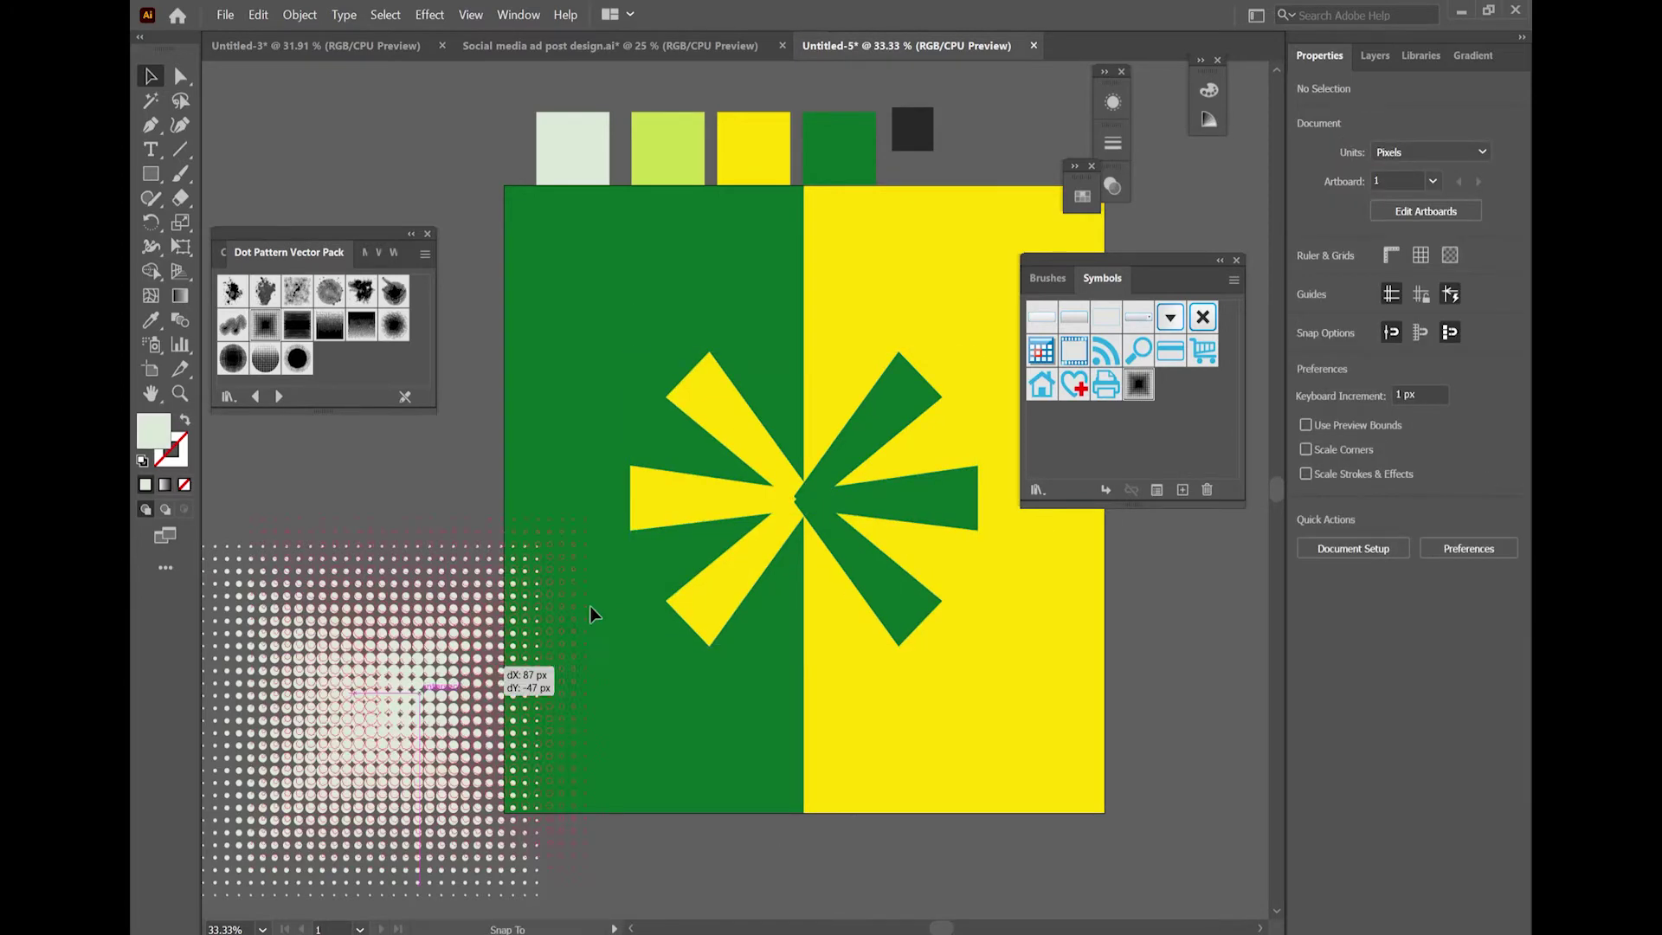
# Step: Centre the dot pattern horizontally and vertically on the artboard, then deselect
pyautogui.moveTo(422, 702); pyautogui.dragTo(725, 570)
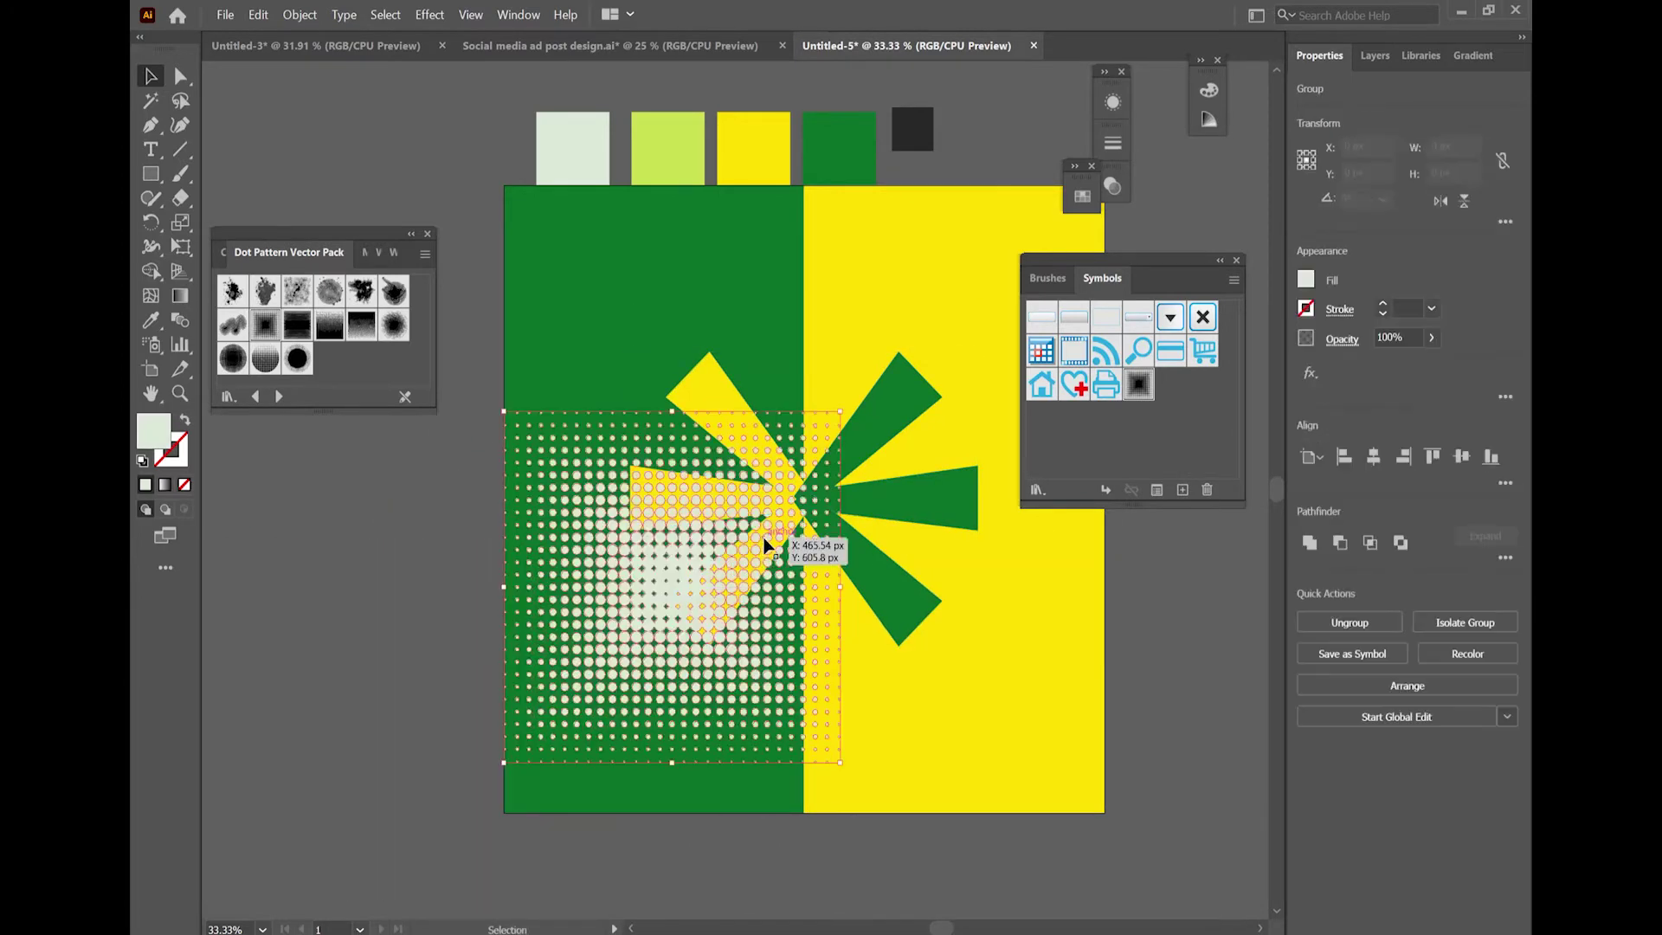
pyautogui.click(1373, 457)
pyautogui.click(1461, 457)
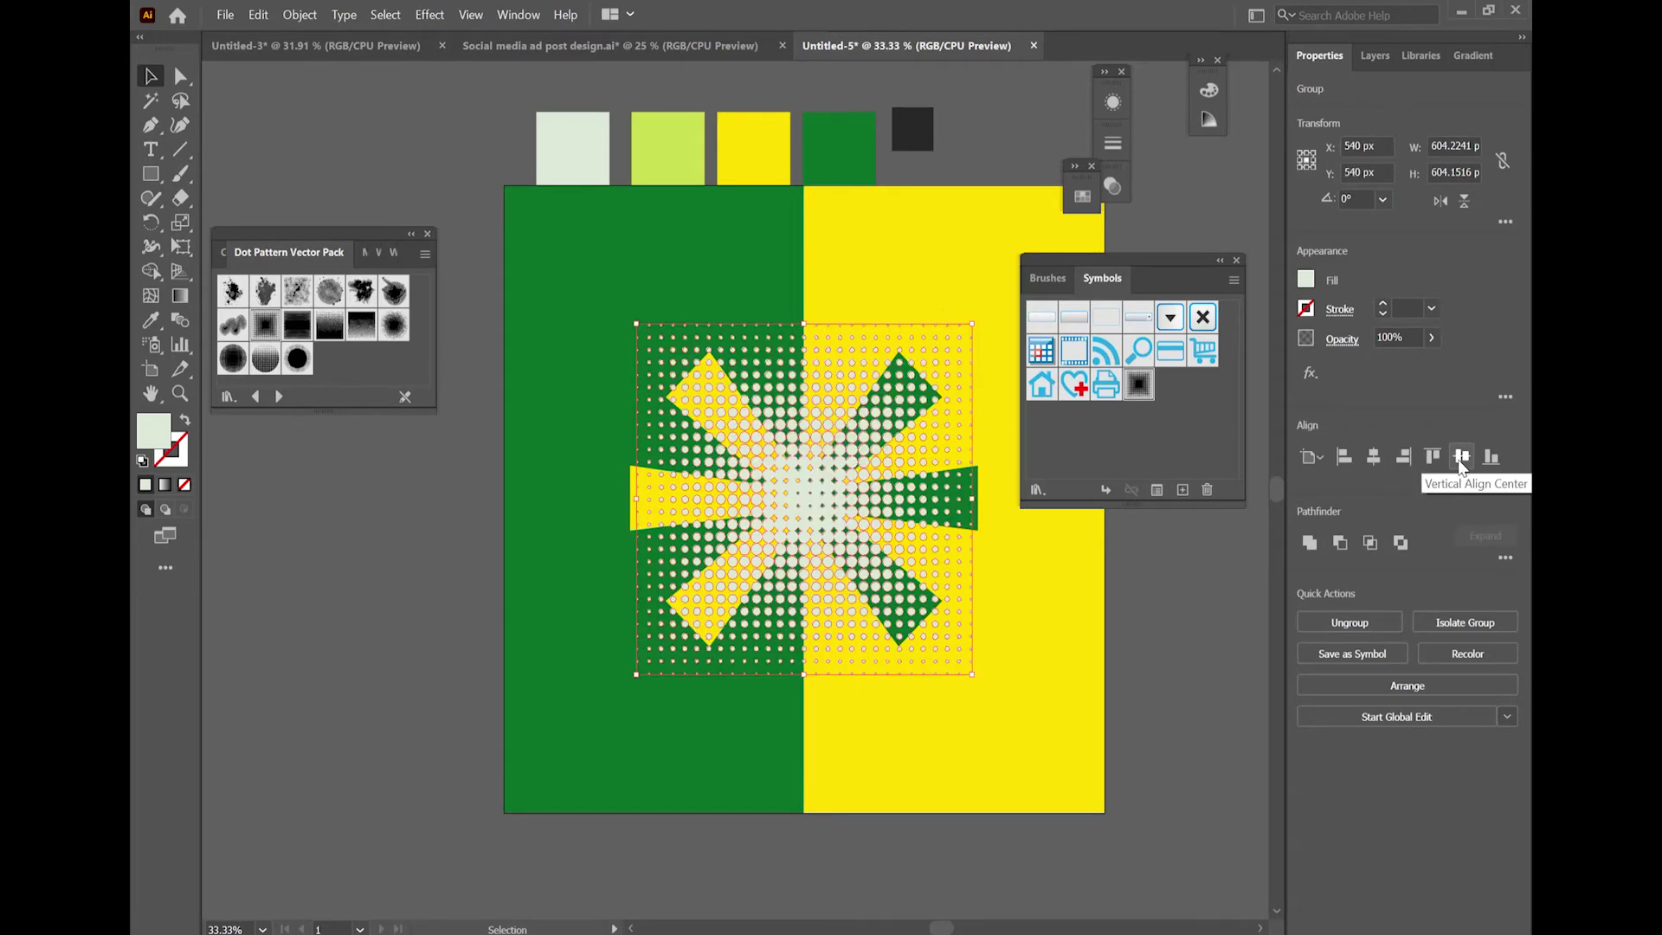
pyautogui.click(451, 599)
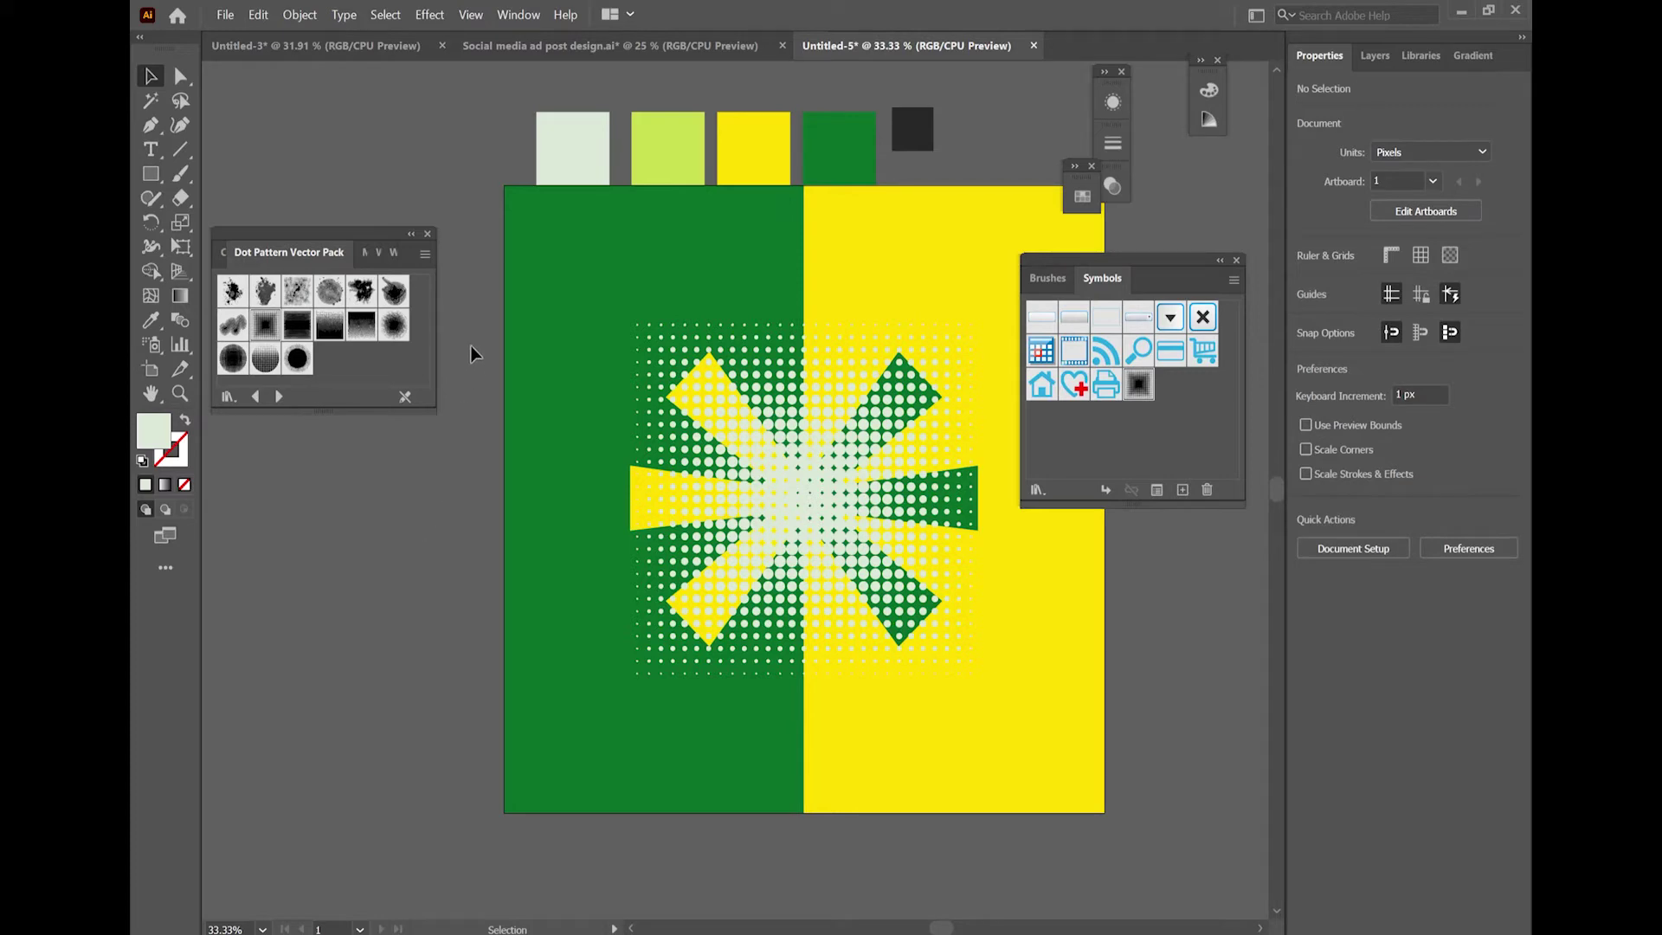
# Step: Choose the burger photo from the Downloads folder via File > Place
pyautogui.click(236, 16)
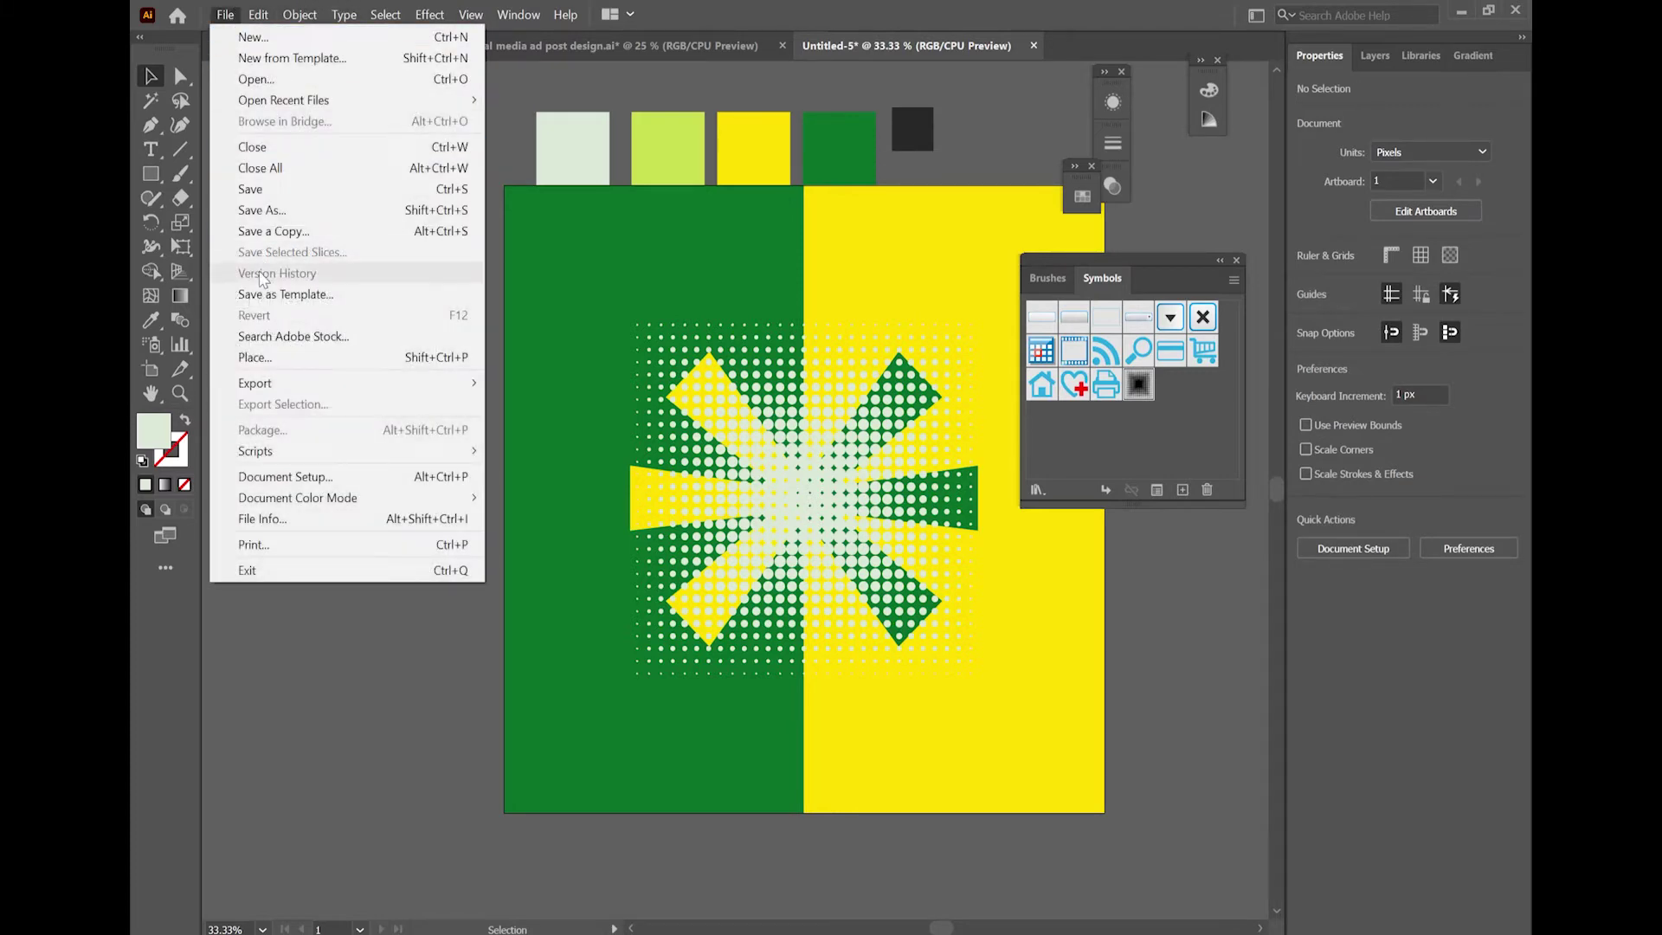
pyautogui.click(326, 352)
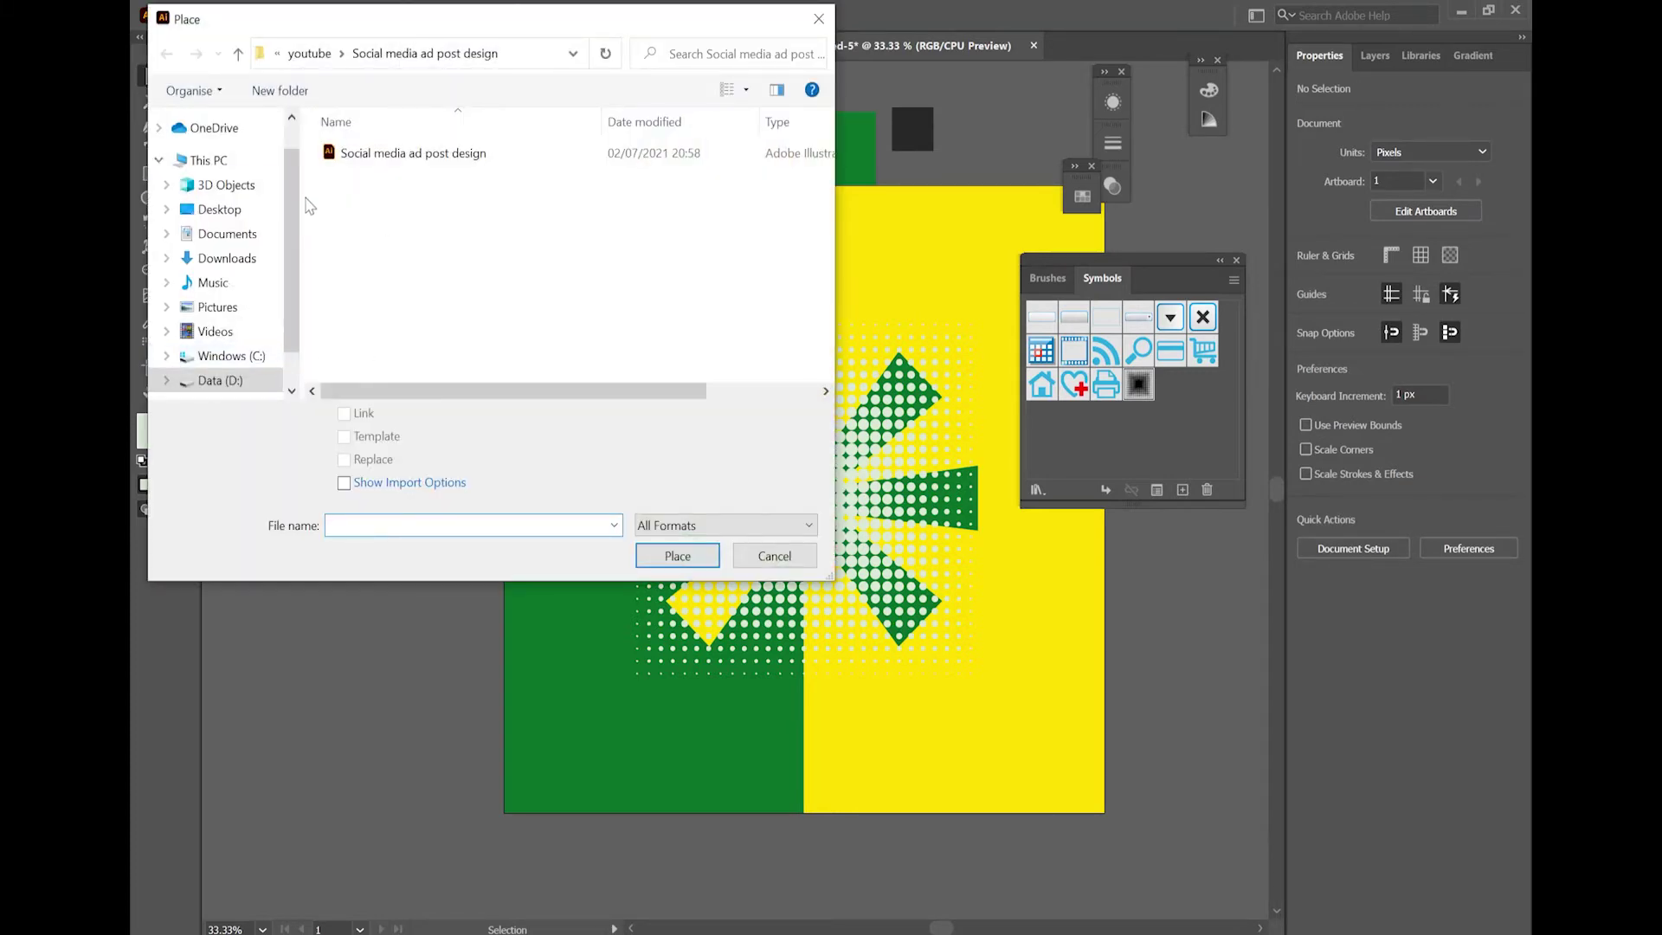
pyautogui.click(227, 258)
pyautogui.scroll(-3, 523, 268)
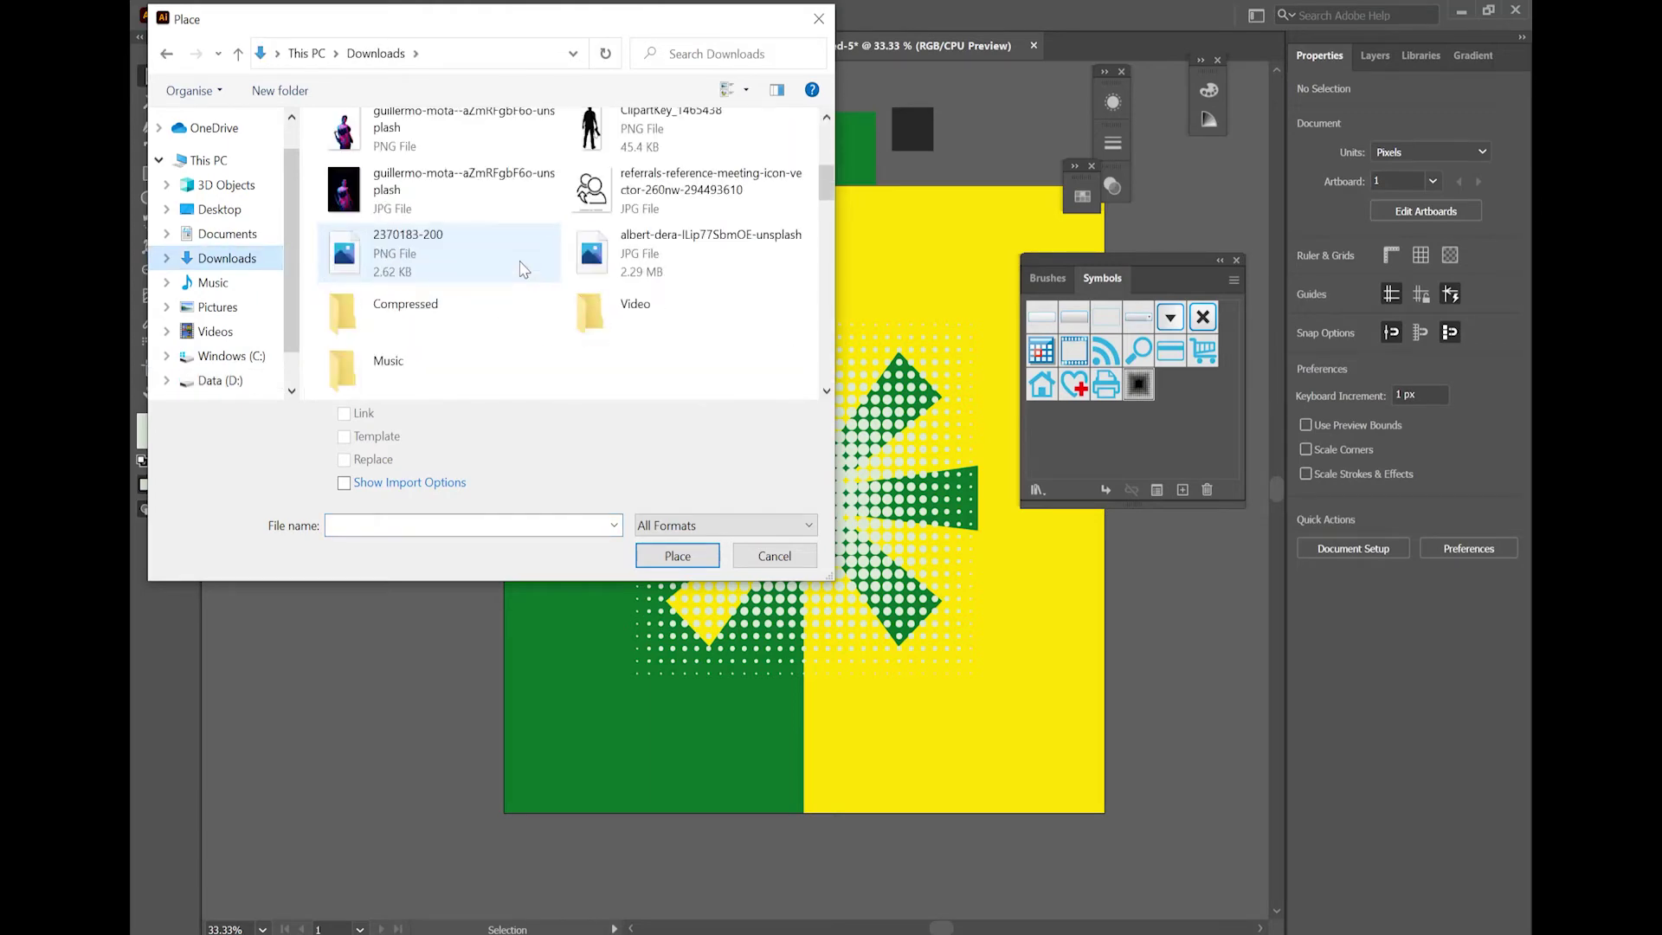
pyautogui.scroll(-2, 522, 269)
pyautogui.scroll(-3, 523, 268)
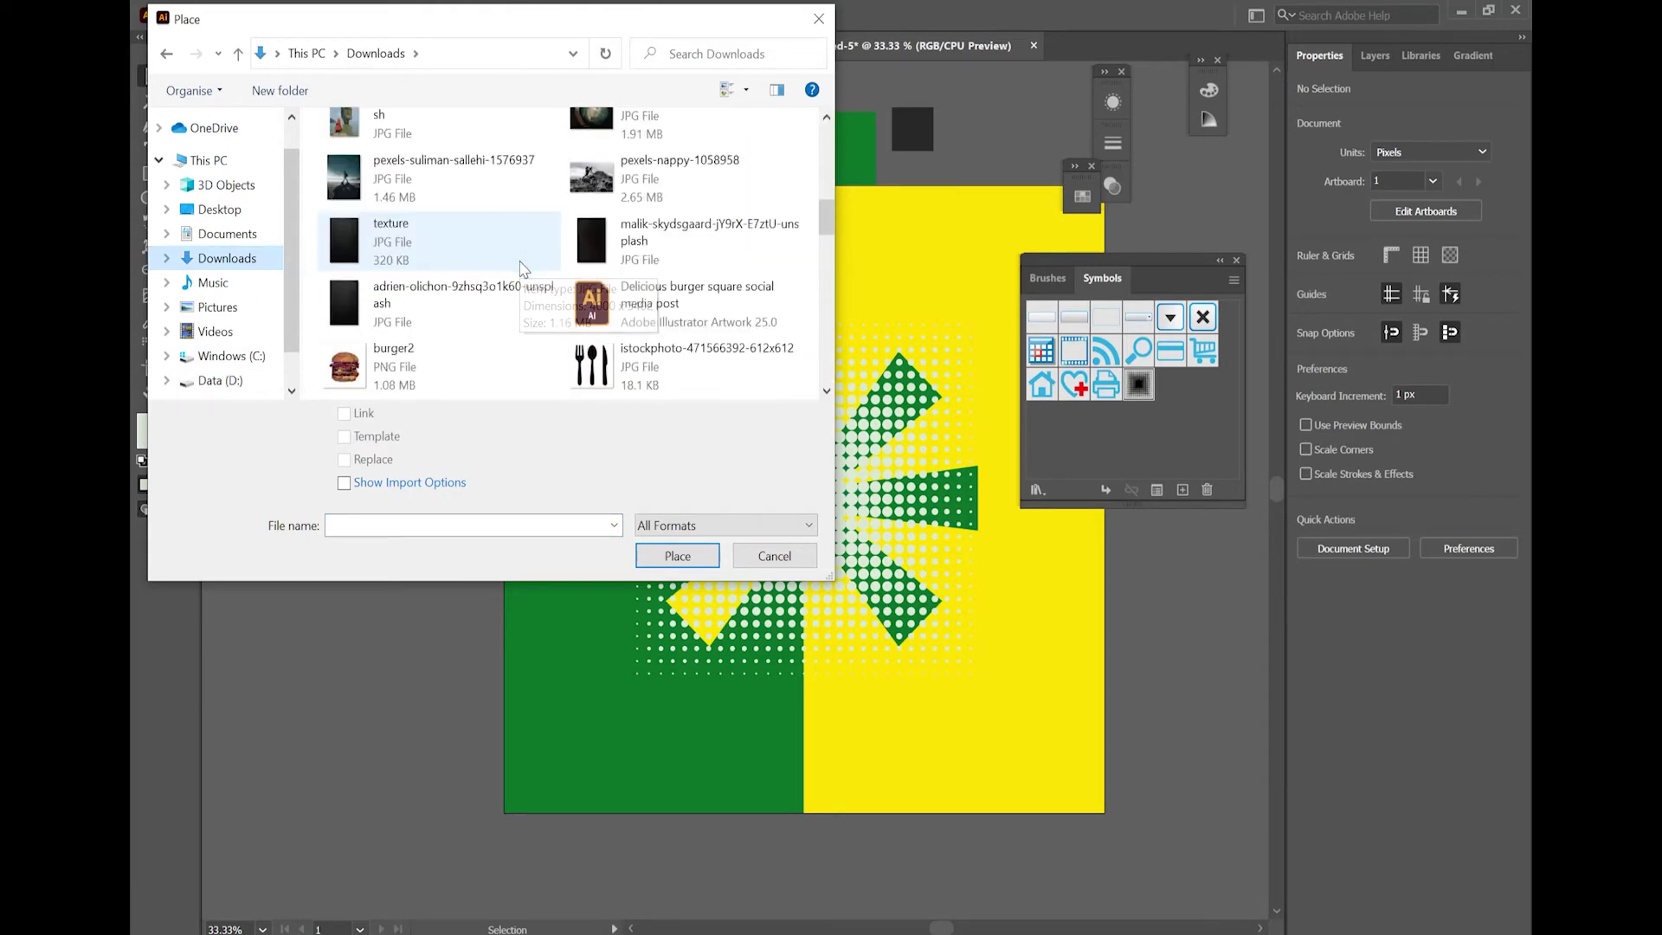
pyautogui.scroll(-3, 439, 290)
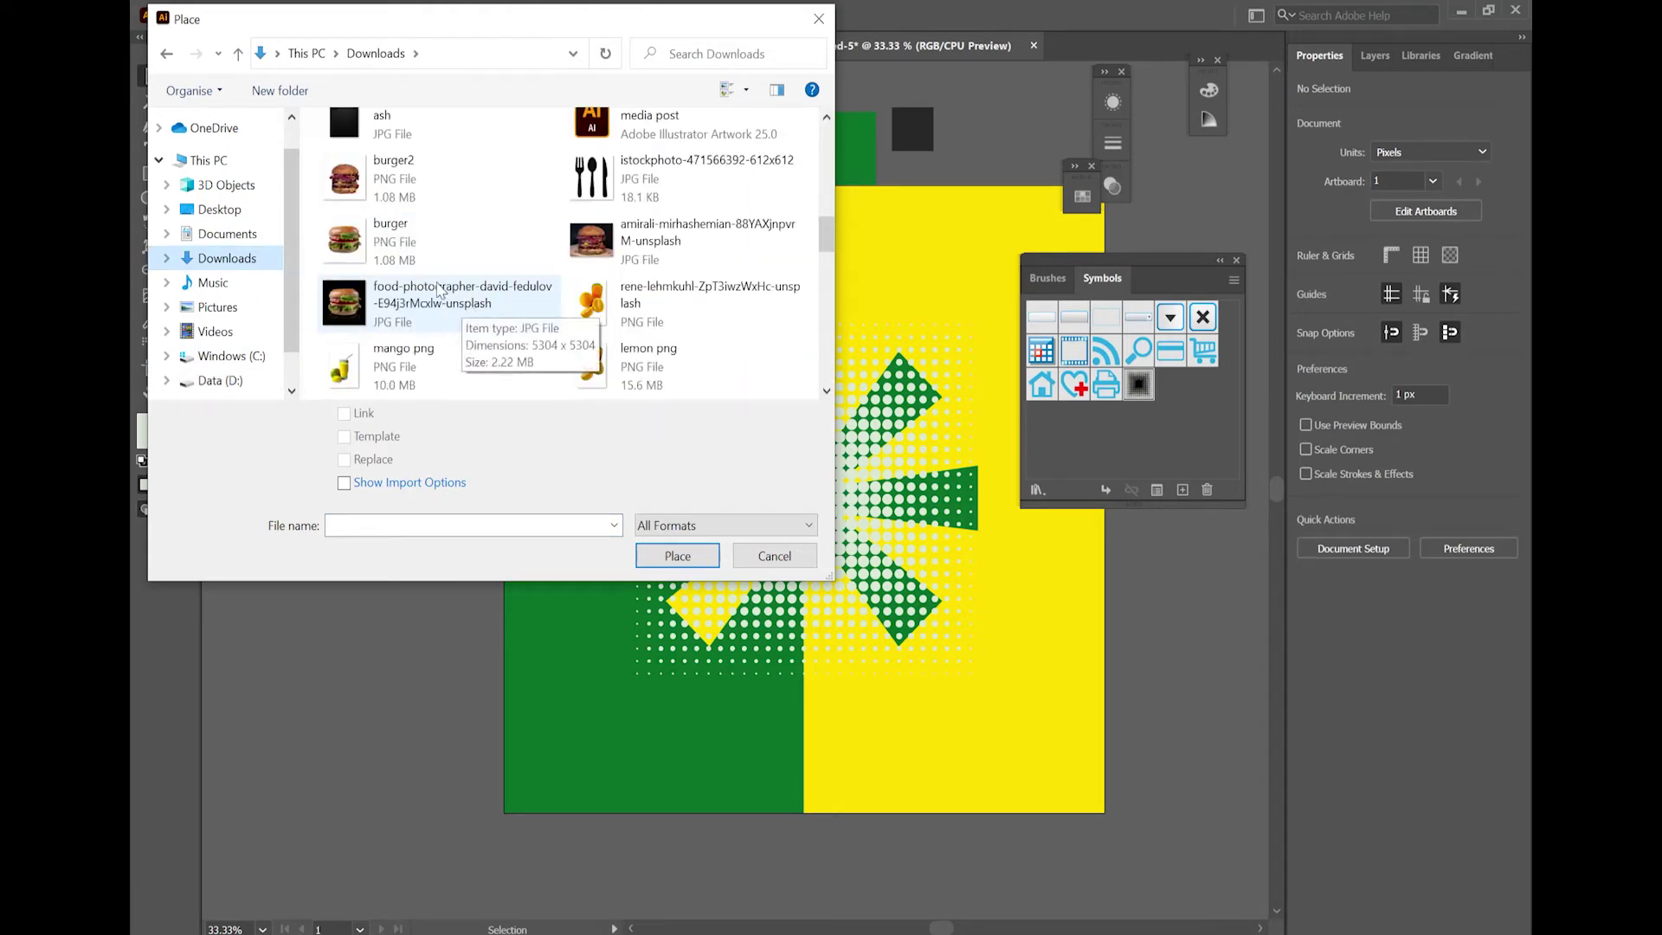
pyautogui.doubleClick(407, 240)
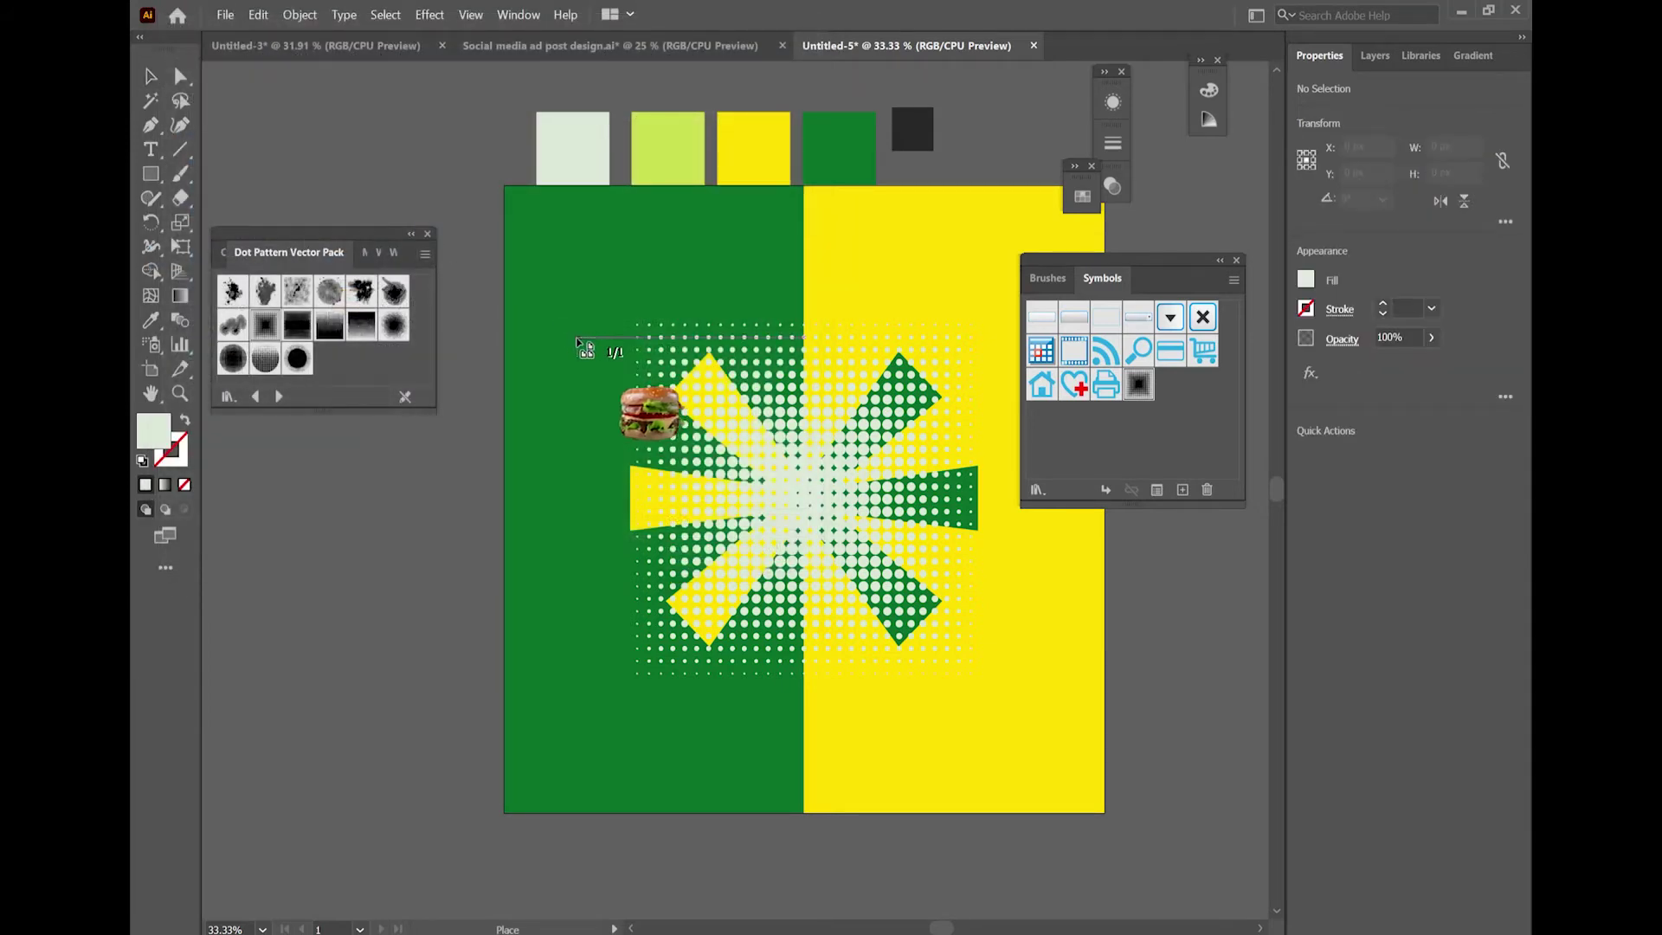
# Step: Place the burger, enlarge it to 546 × 546 px and centre it at 540, 540
pyautogui.moveTo(556, 316); pyautogui.dragTo(807, 577)
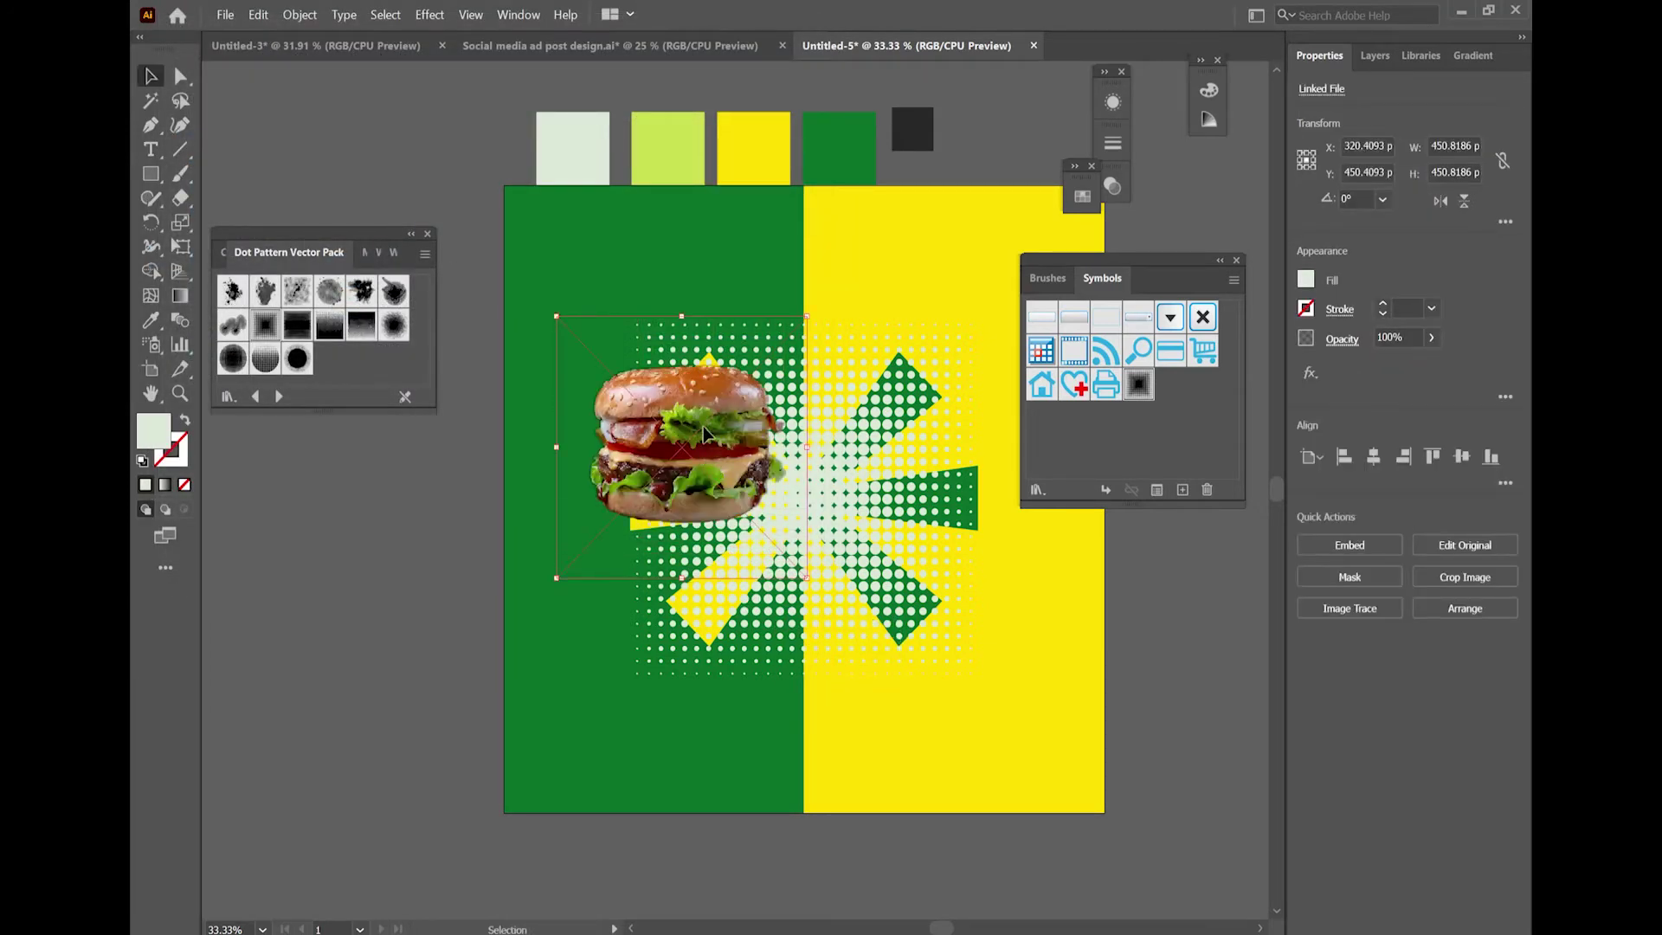
pyautogui.moveTo(704, 433); pyautogui.dragTo(806, 497)
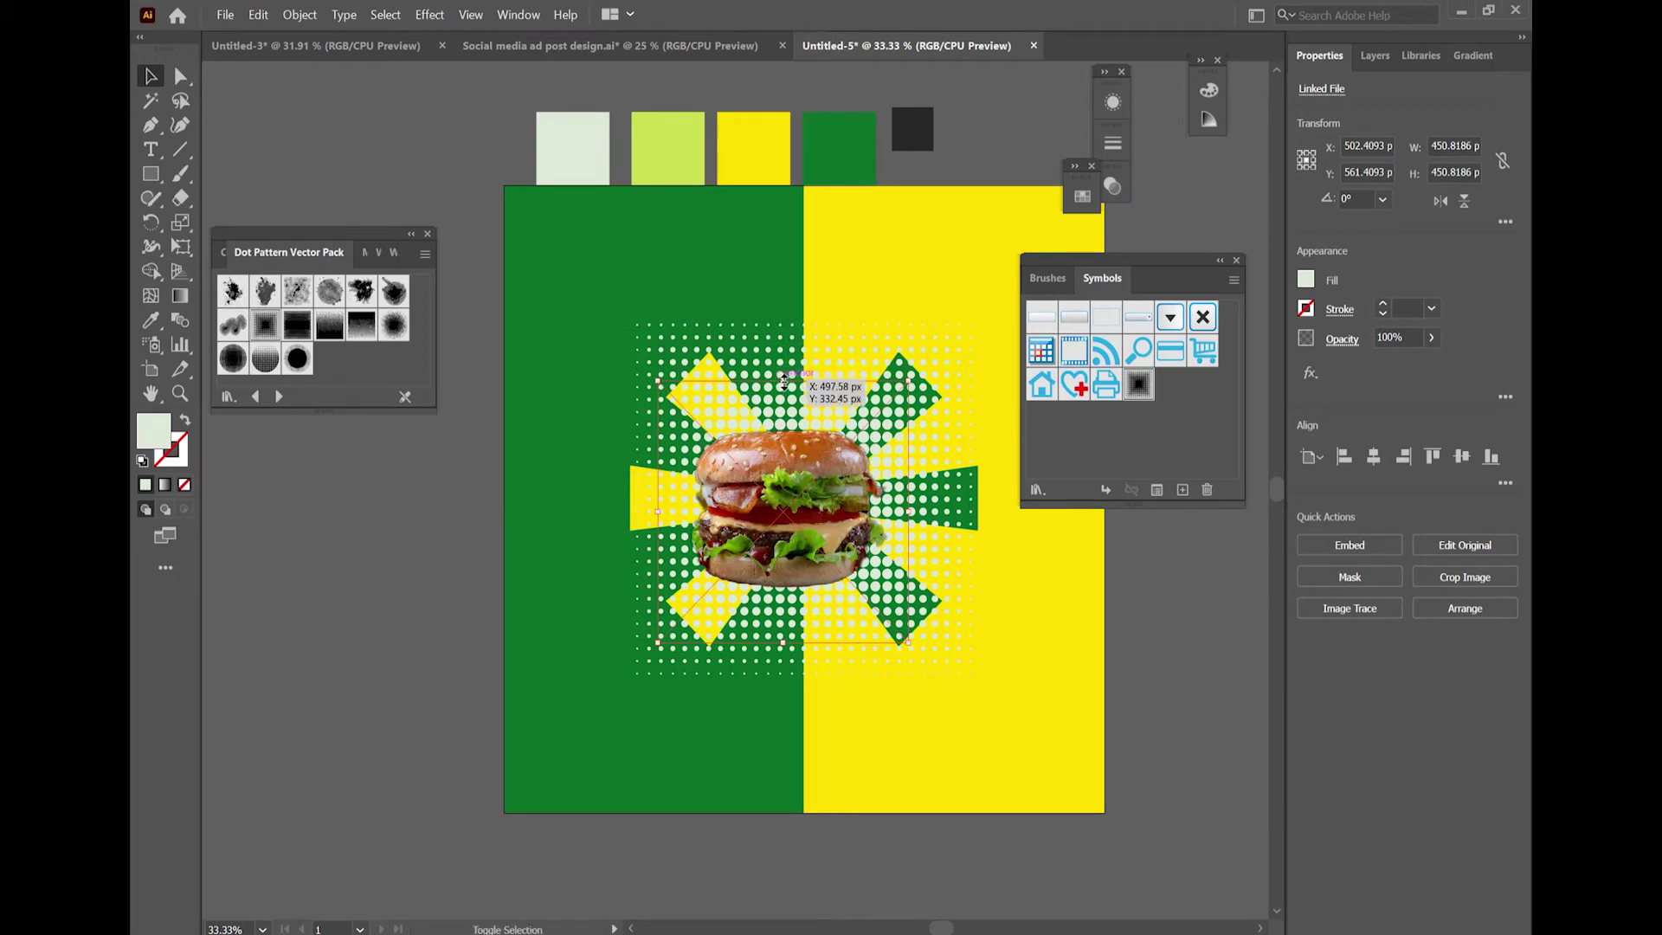
pyautogui.moveTo(783, 381); pyautogui.dragTo(783, 335)
pyautogui.moveTo(786, 480); pyautogui.dragTo(810, 476)
pyautogui.moveTo(797, 638); pyautogui.dragTo(798, 653)
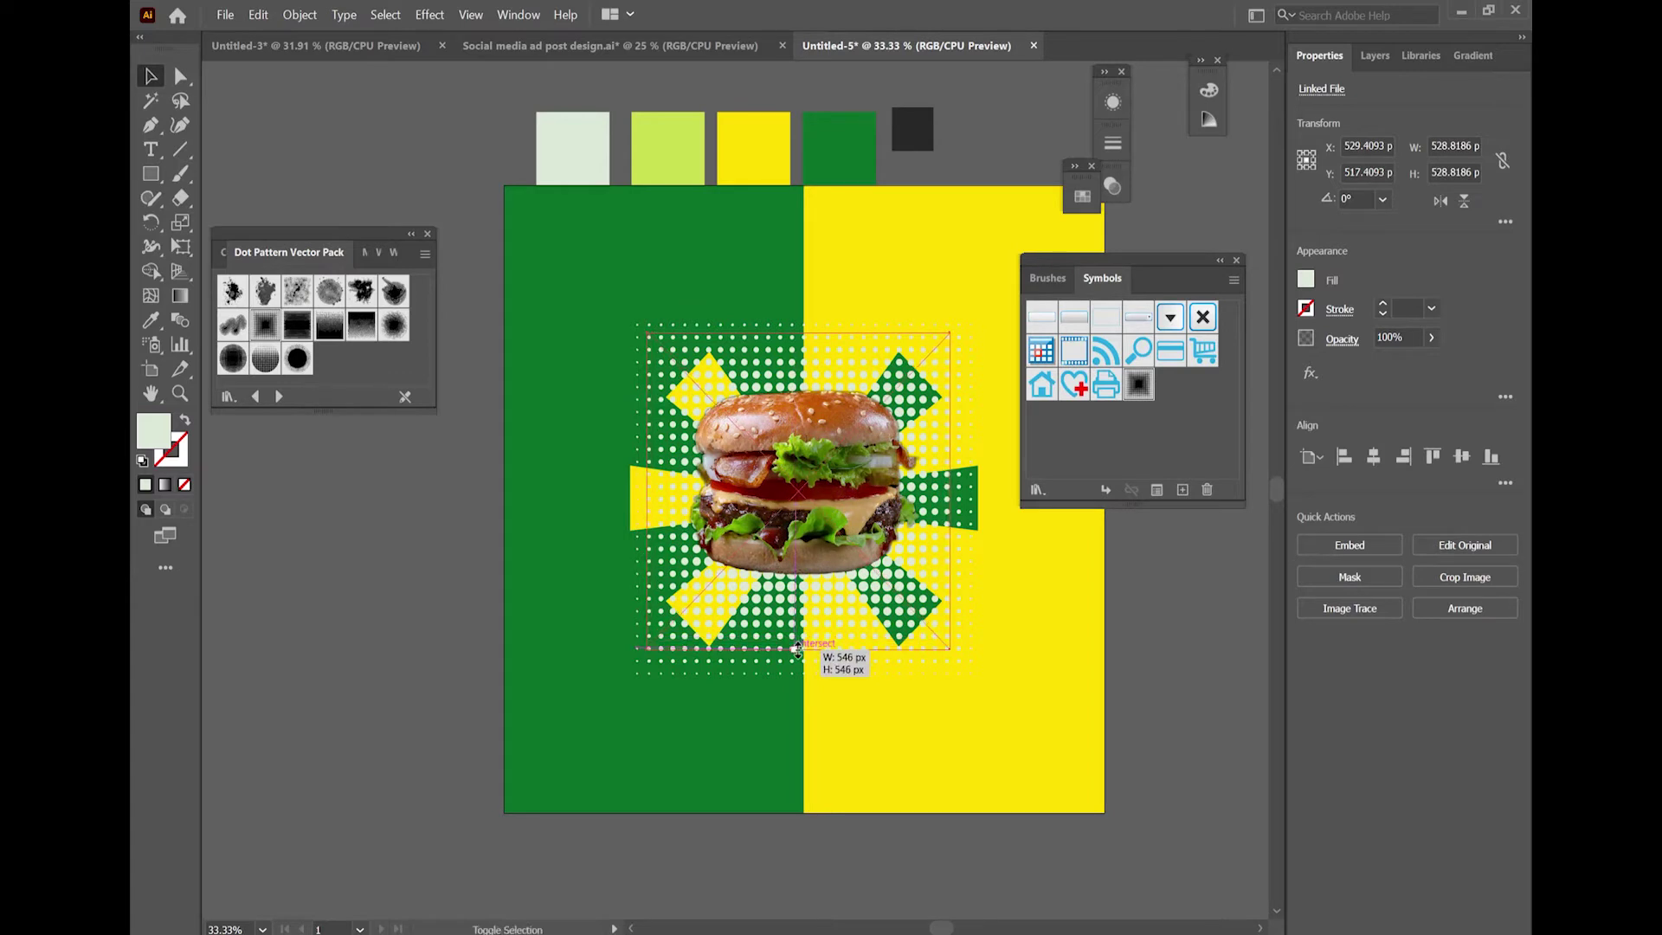
pyautogui.click(1374, 456)
pyautogui.click(1462, 456)
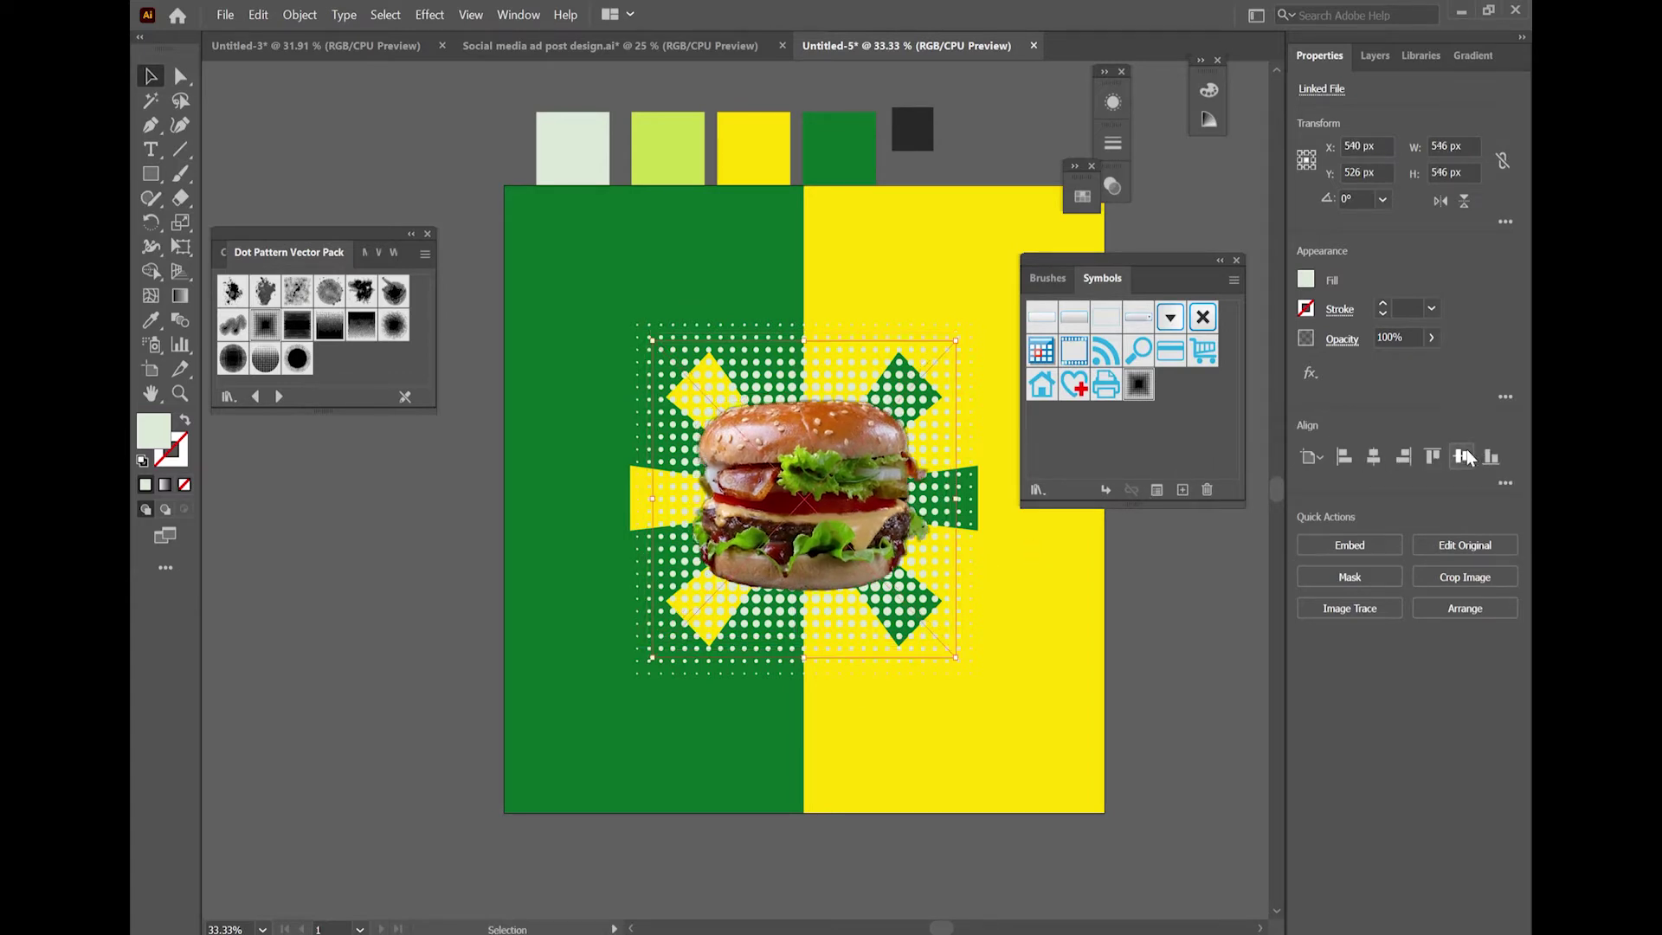
# Step: Add a Multiply drop shadow to the burger: 75% opacity, 2 px X, 31 px Y, 17 px blur
pyautogui.click(430, 15)
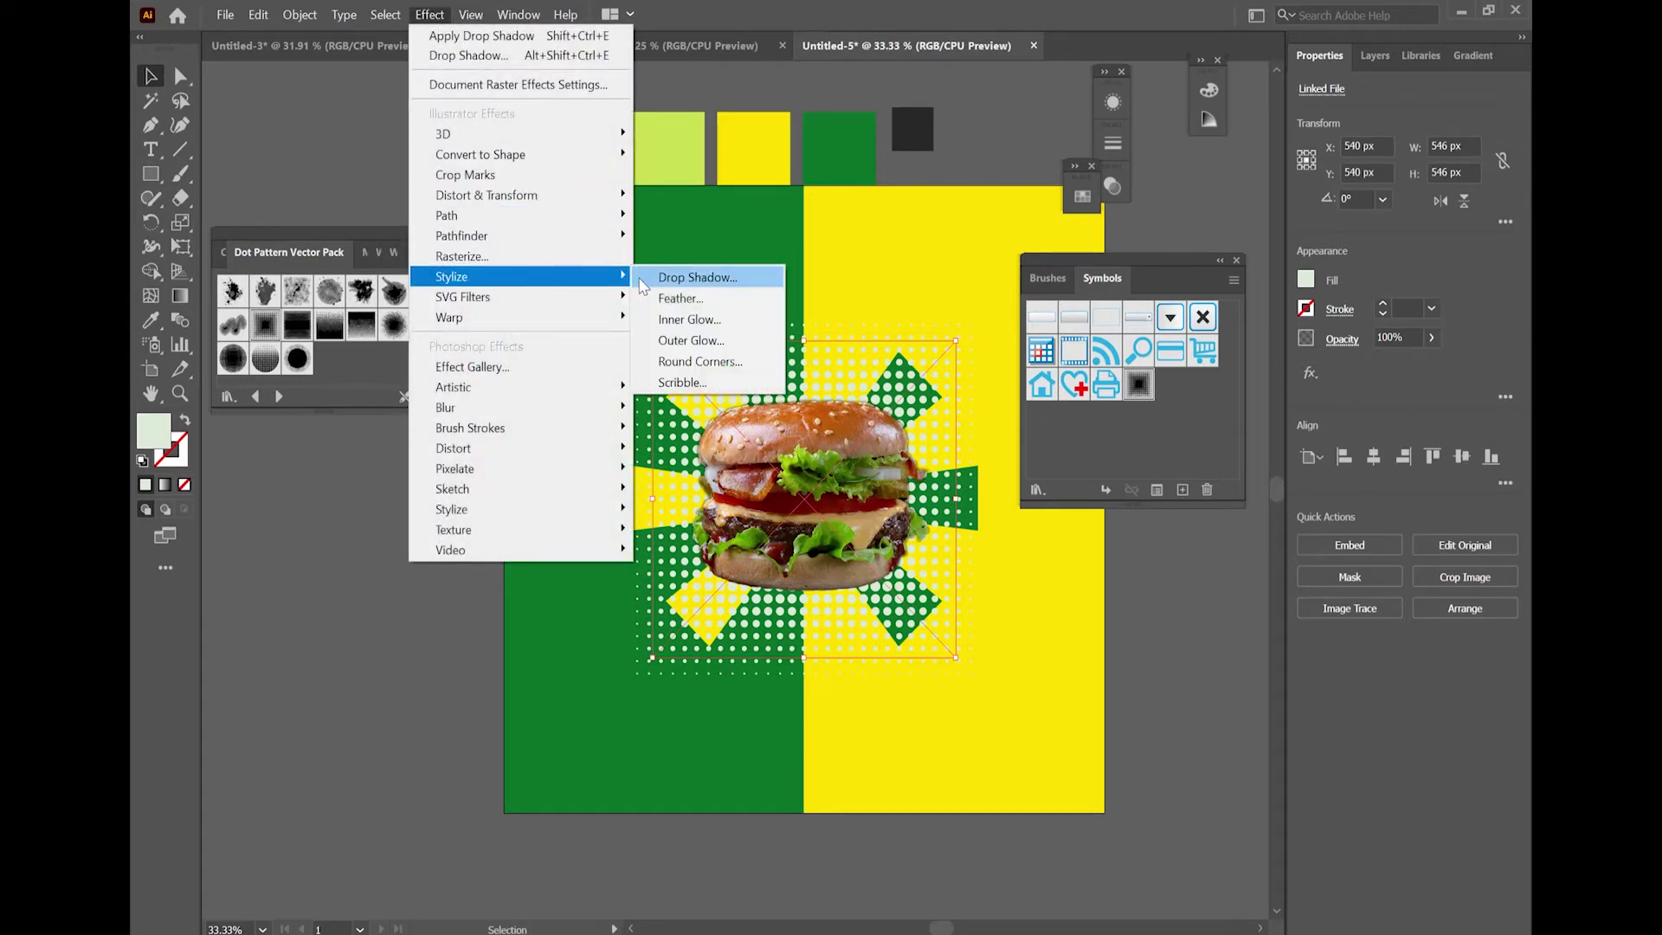
pyautogui.click(666, 277)
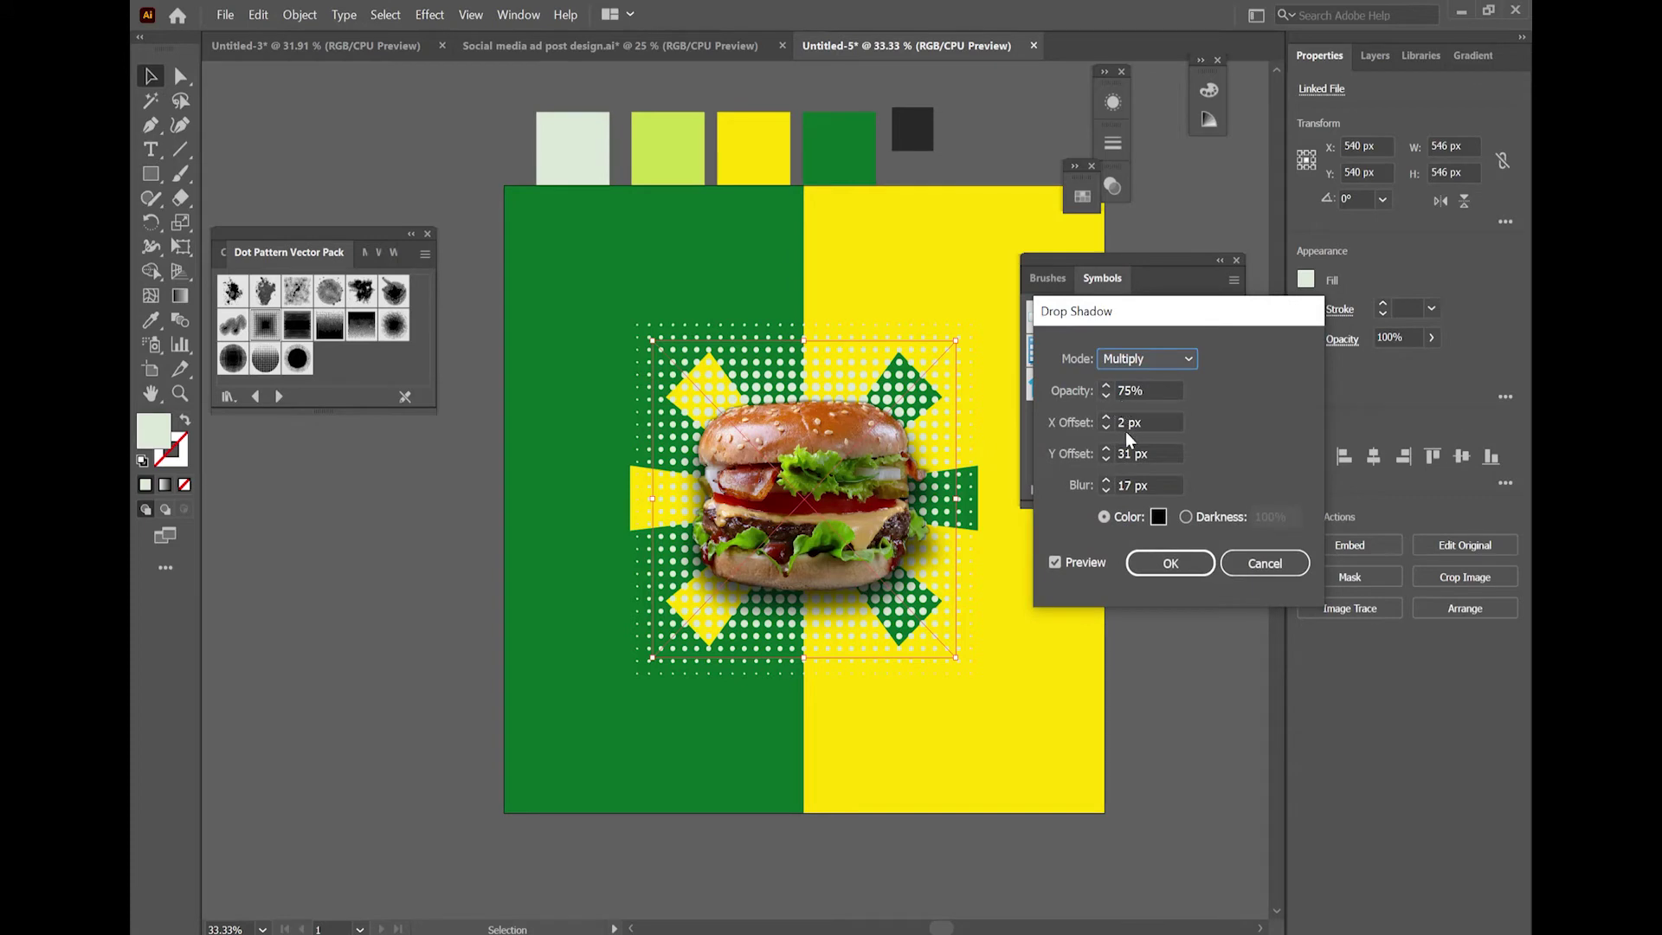
pyautogui.doubleClick(1123, 455)
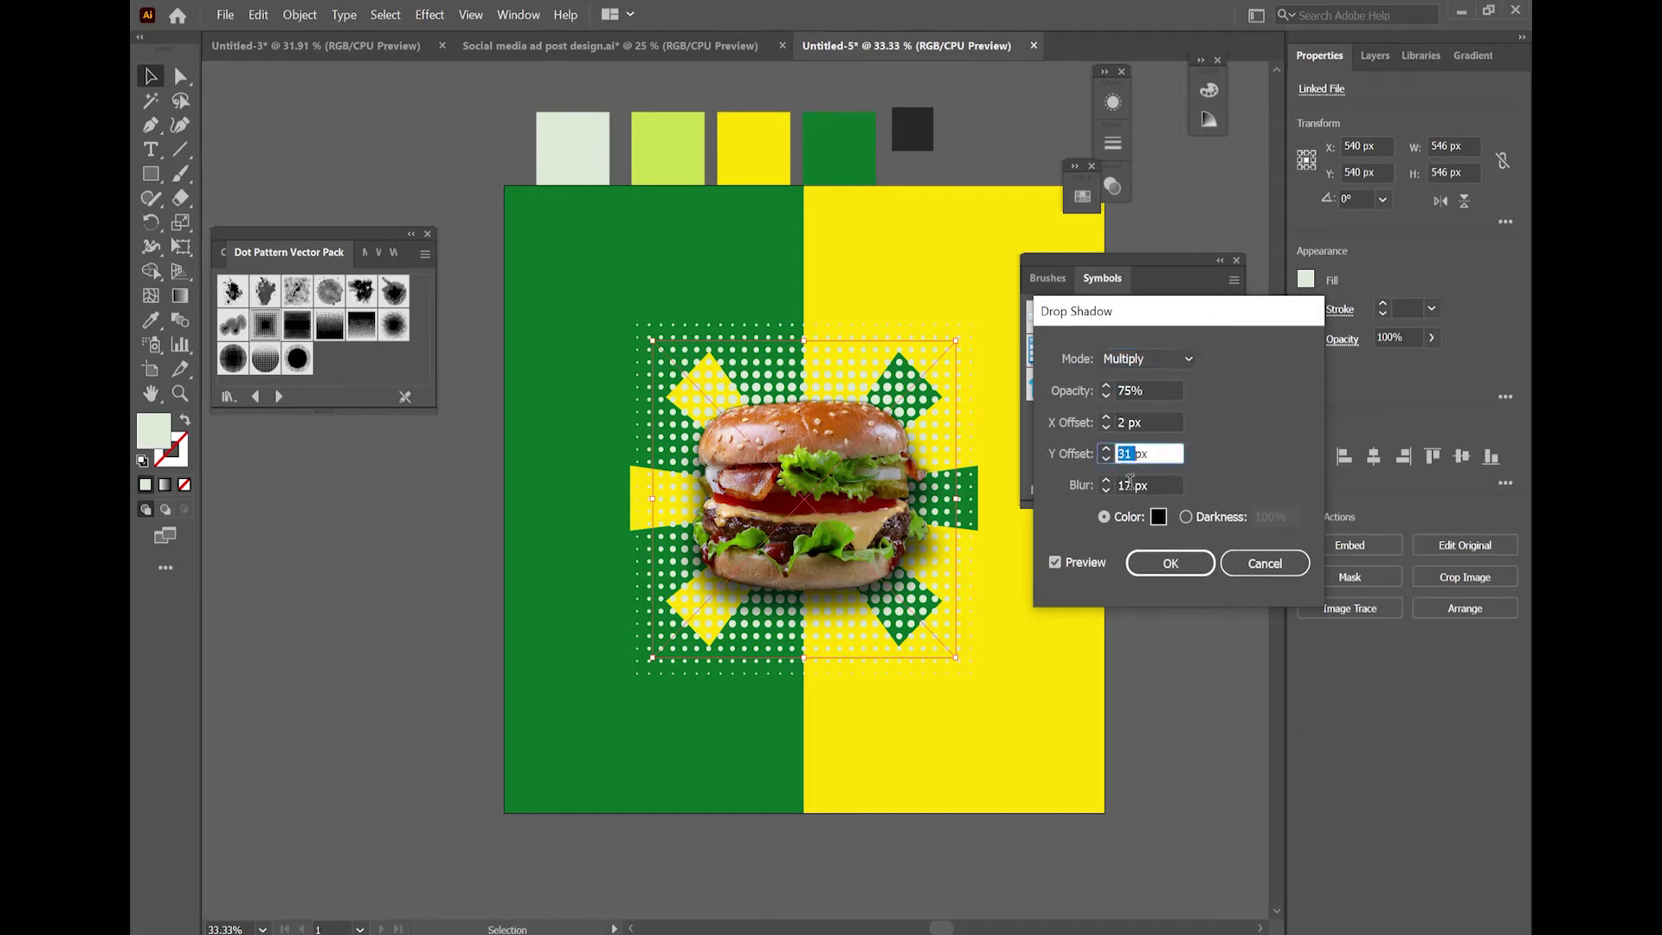
pyautogui.click(1122, 486)
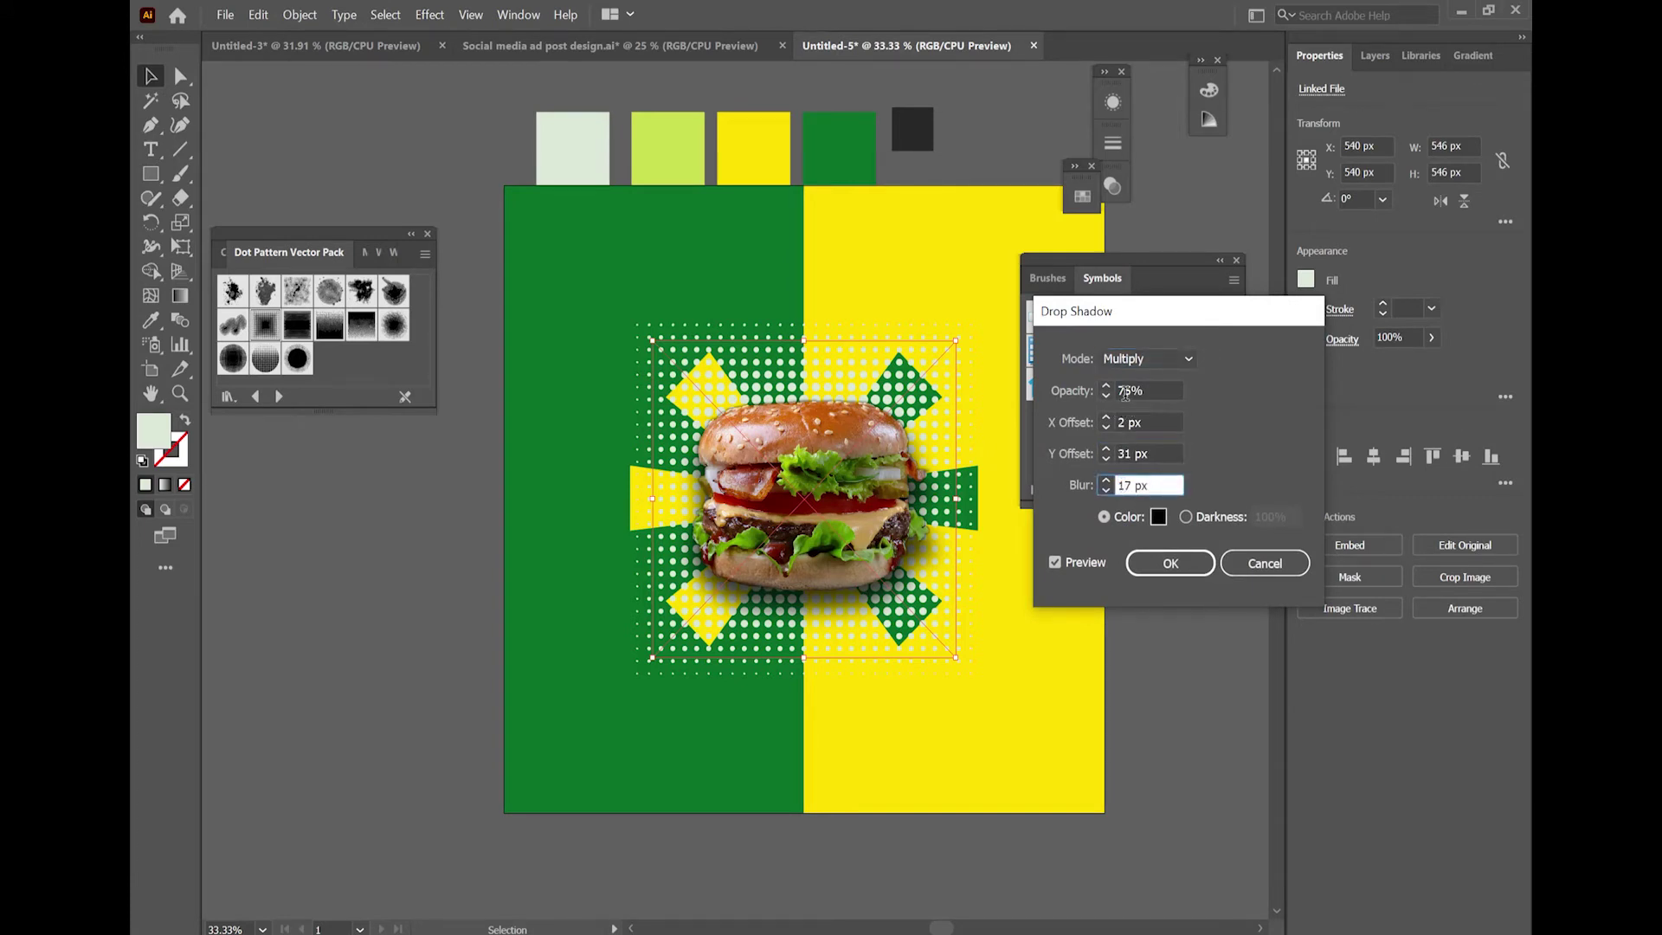
pyautogui.click(1182, 569)
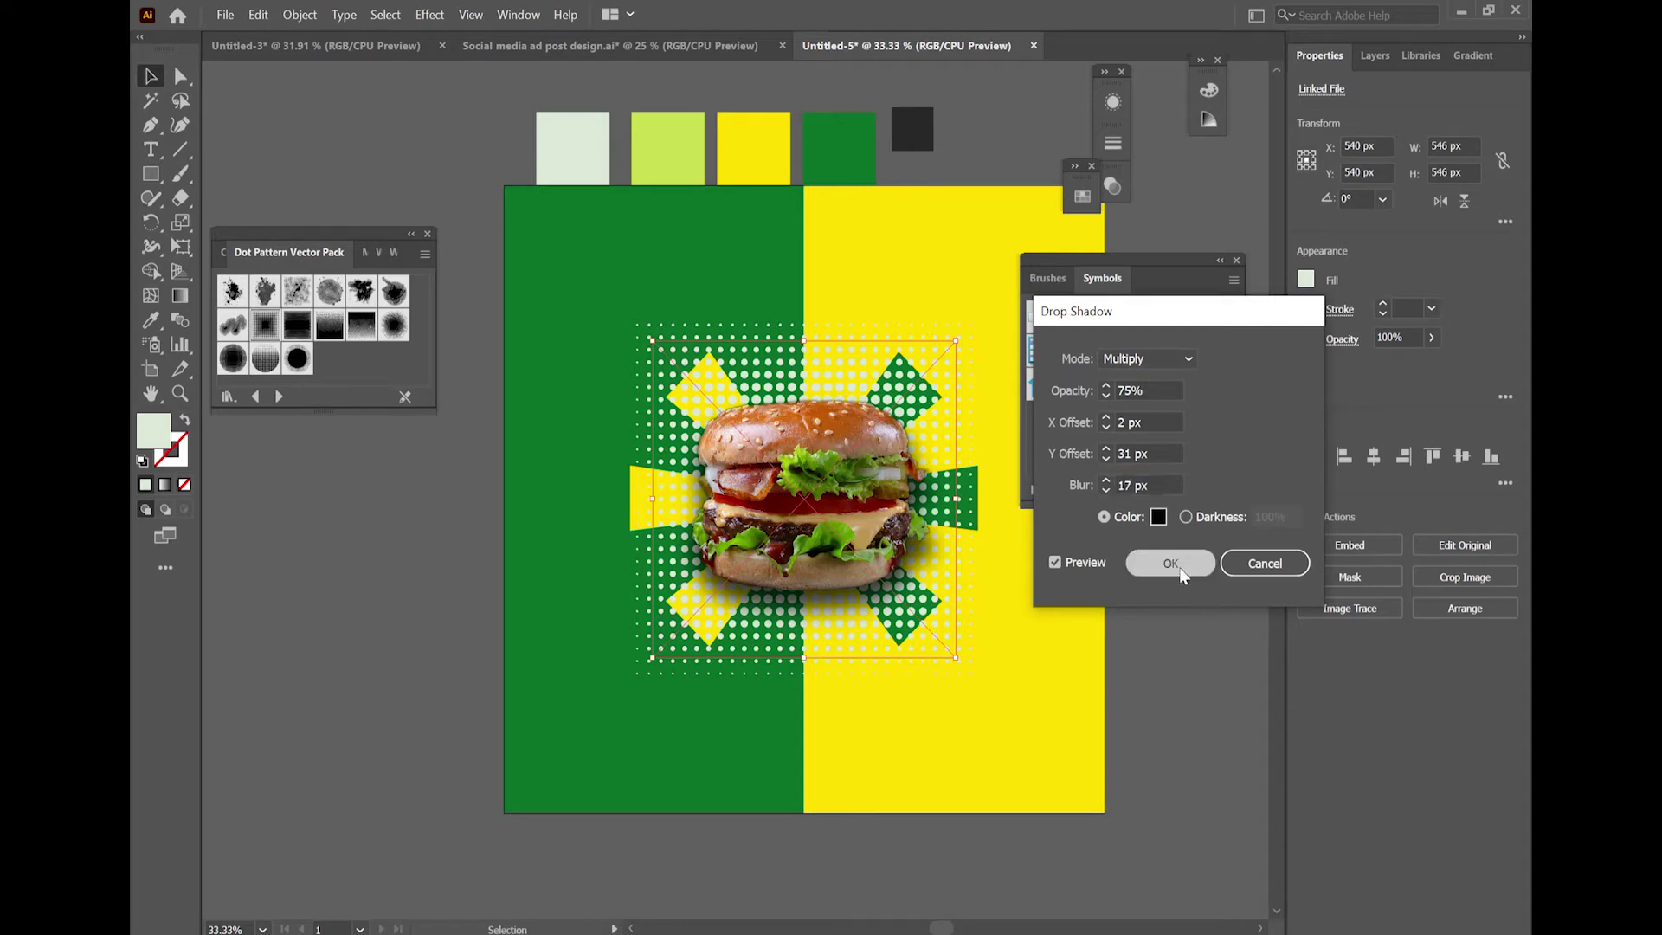
pyautogui.click(1178, 662)
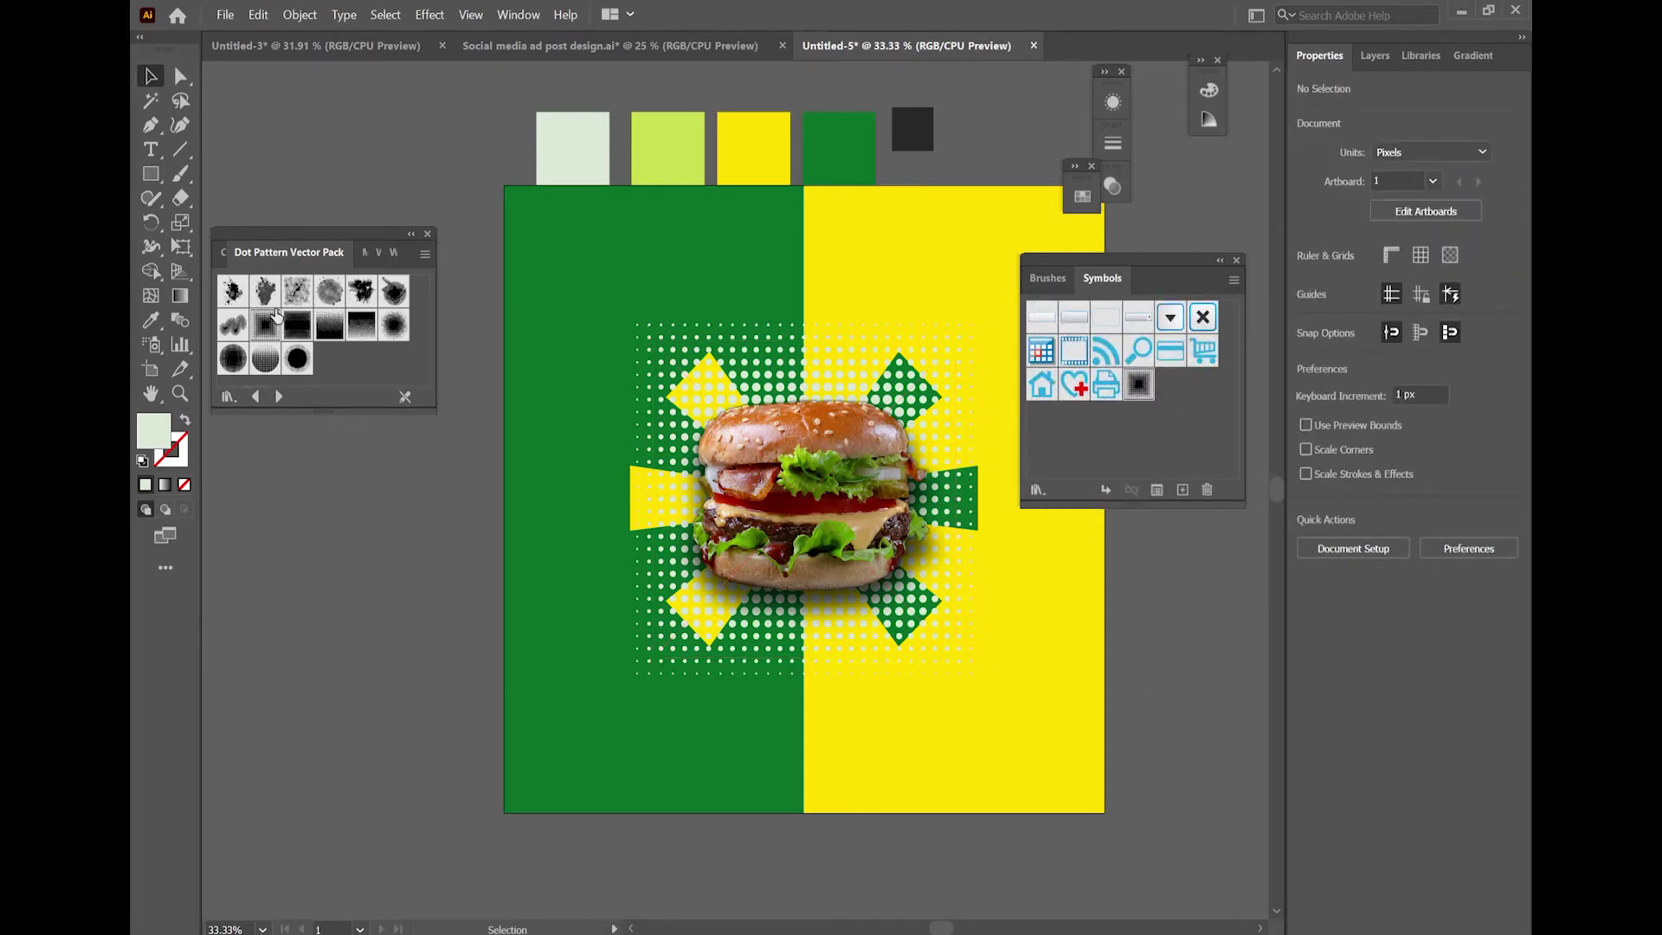
# Step: Add the dot pattern to Symbols and spray a large halftone dot circle beside the artboard
pyautogui.click(263, 361)
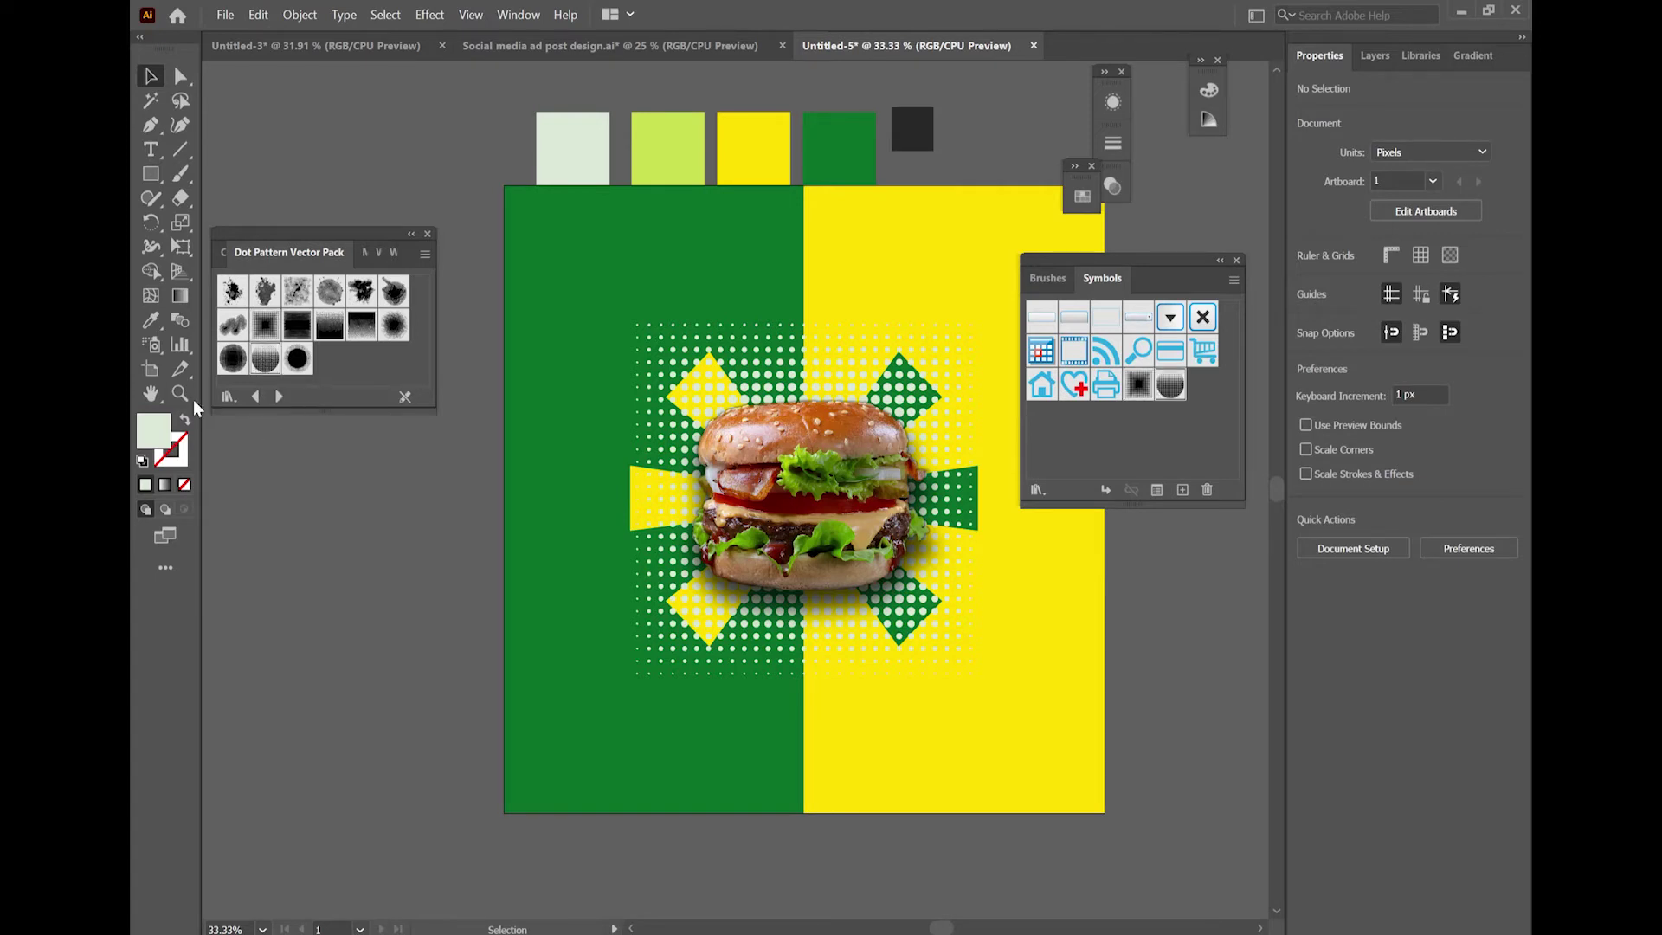
pyautogui.click(153, 345)
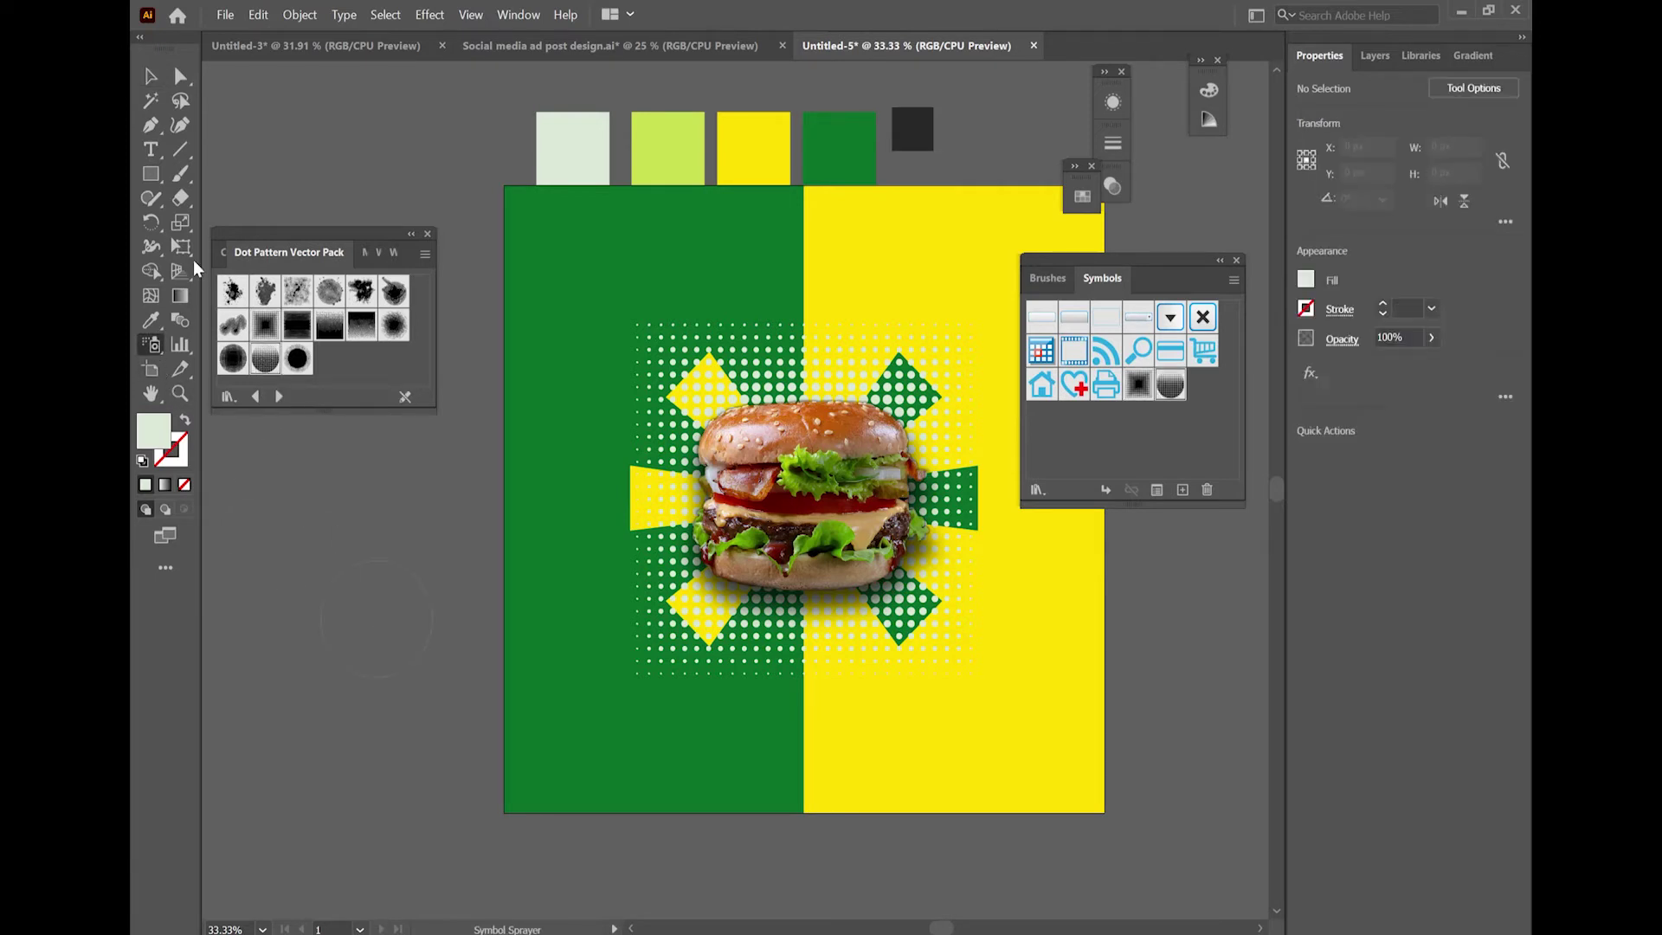
pyautogui.click(376, 618)
pyautogui.press('v')
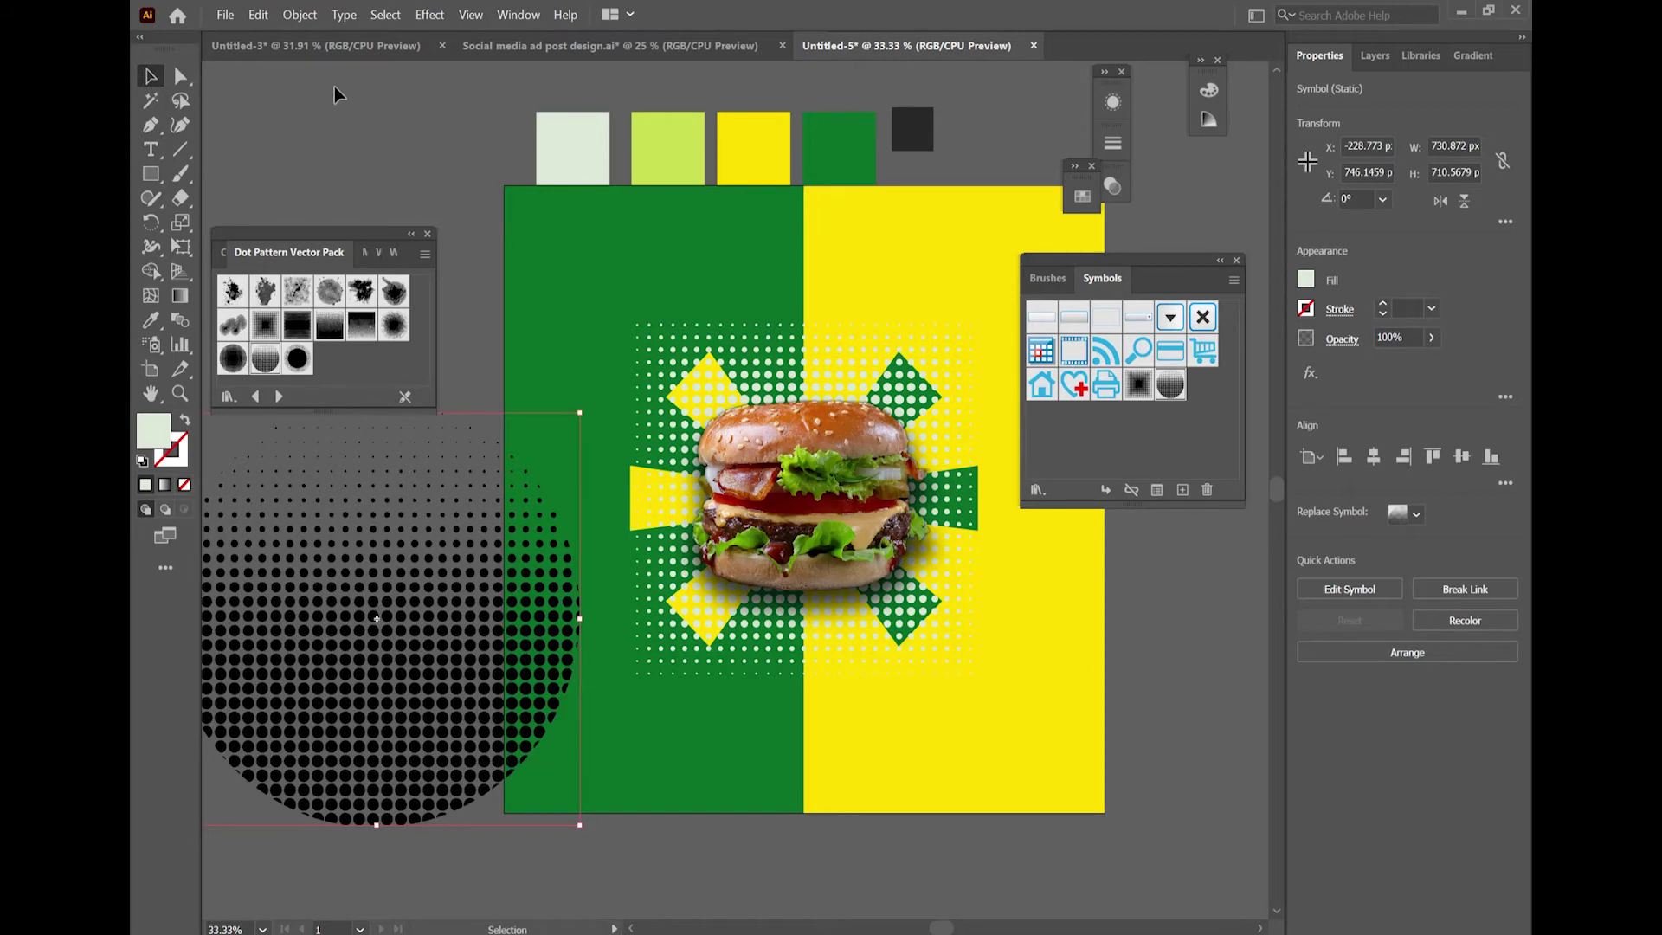
# Step: Expand the sprayed halftone symbol into paths and unite the dots into one group
pyautogui.click(301, 15)
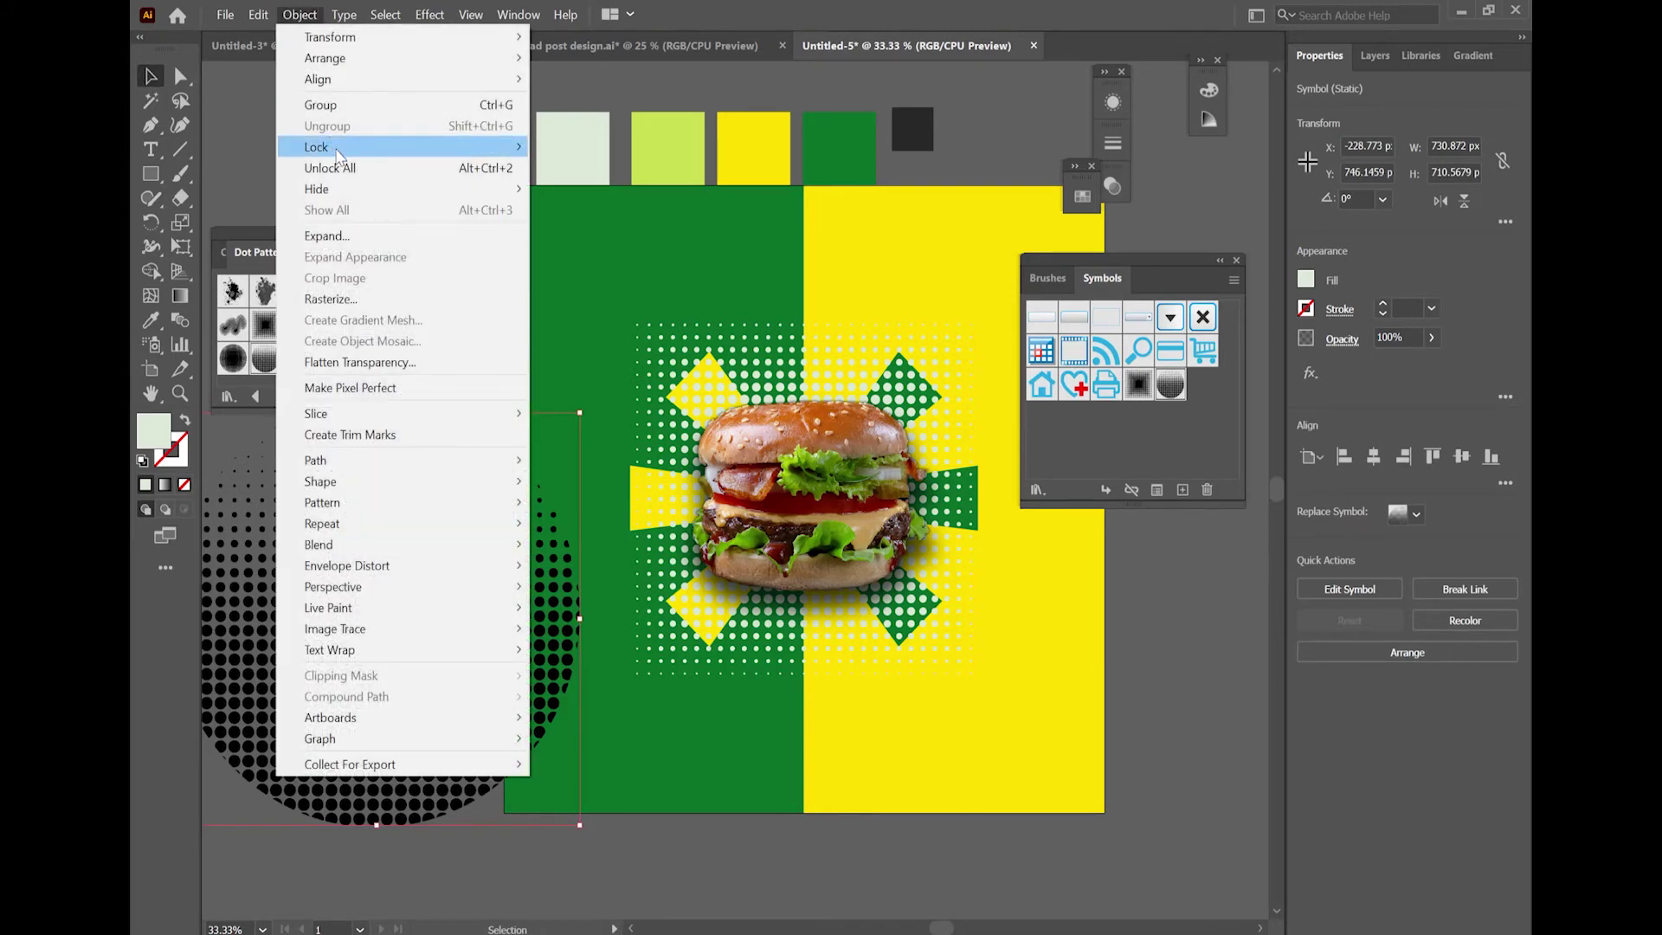
pyautogui.click(338, 234)
pyautogui.click(779, 593)
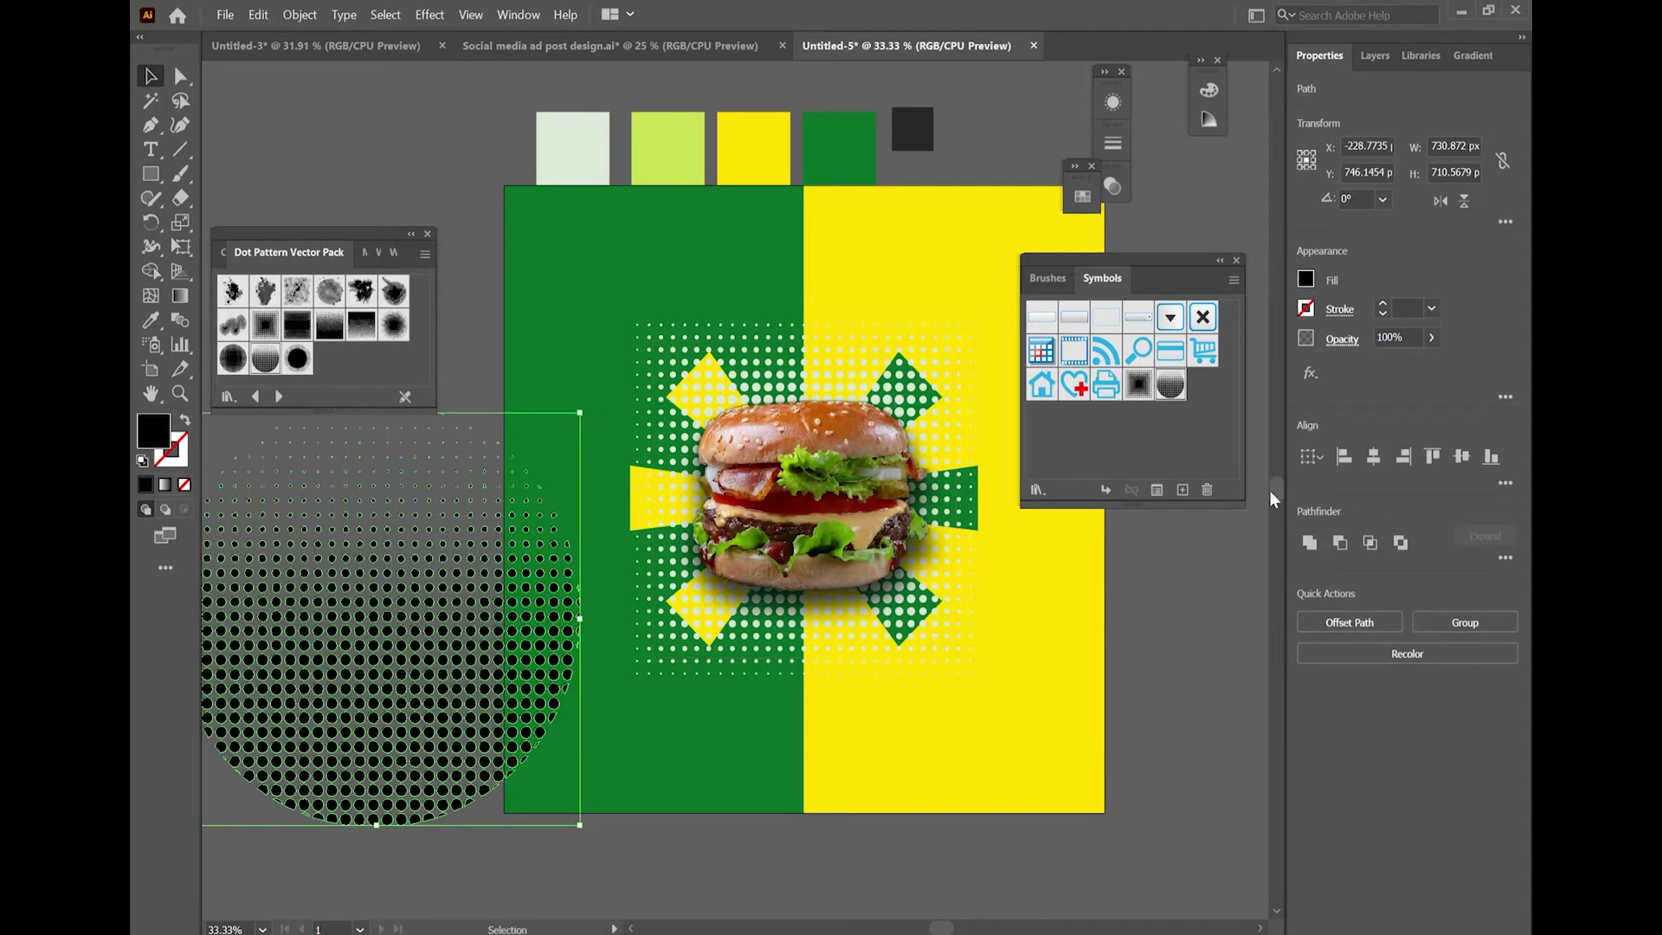
pyautogui.click(1310, 543)
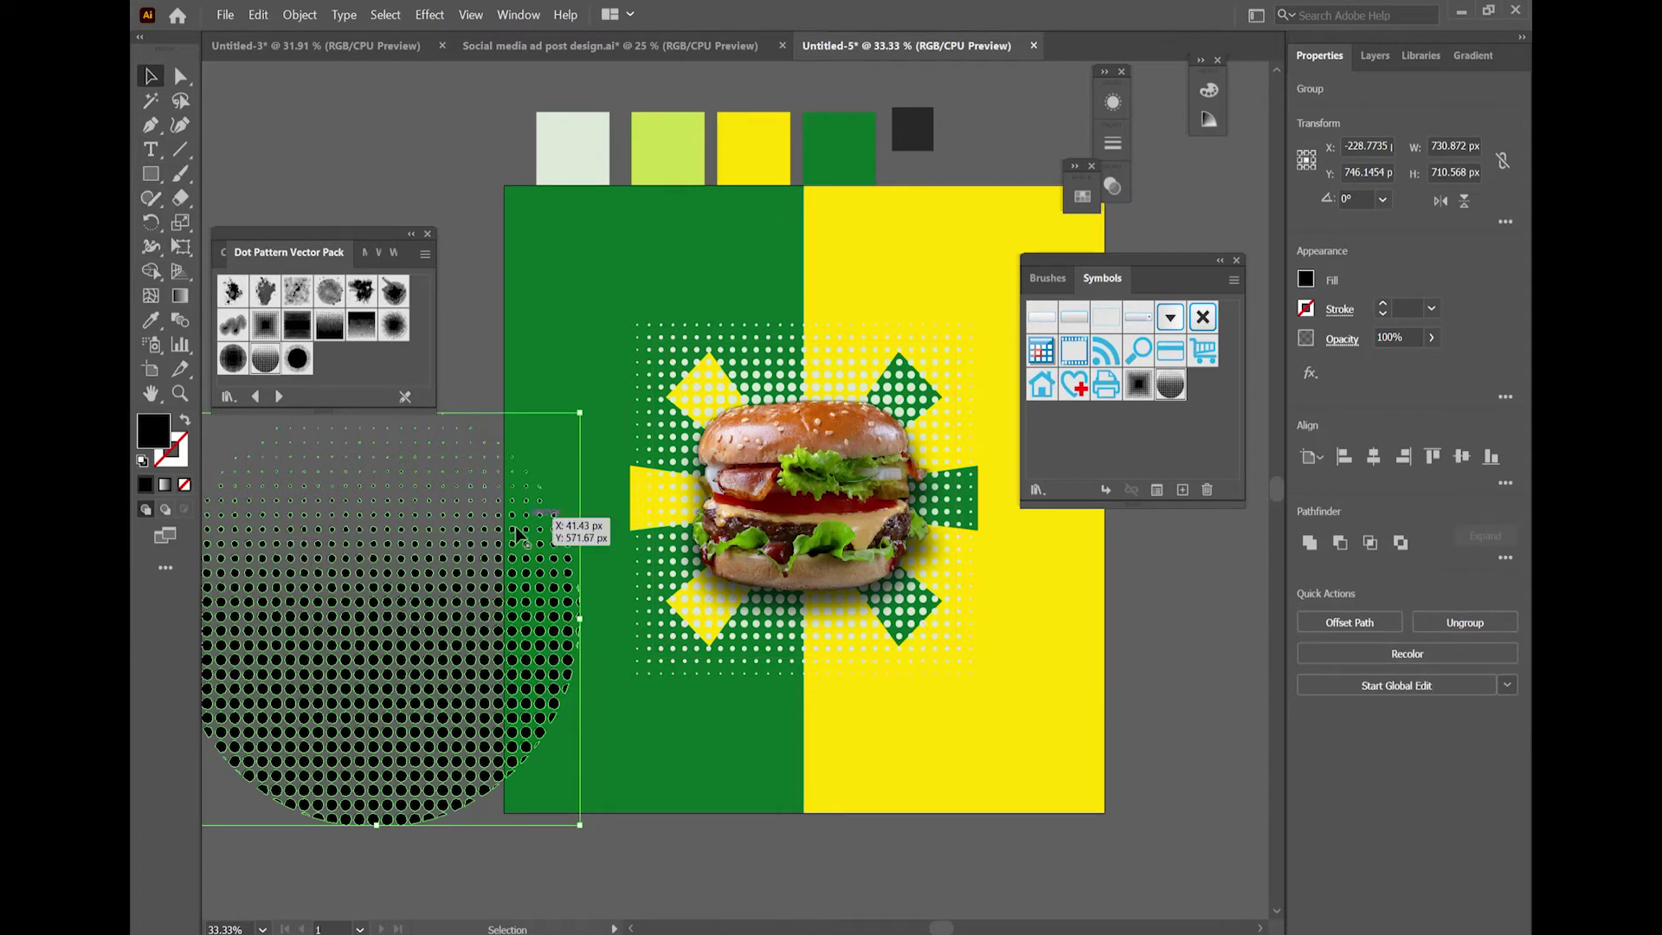
# Step: Move the halftone circle over the artboard's bottom-left edge and recolour it with the artboard's yellow
pyautogui.moveTo(430, 582); pyautogui.dragTo(645, 826)
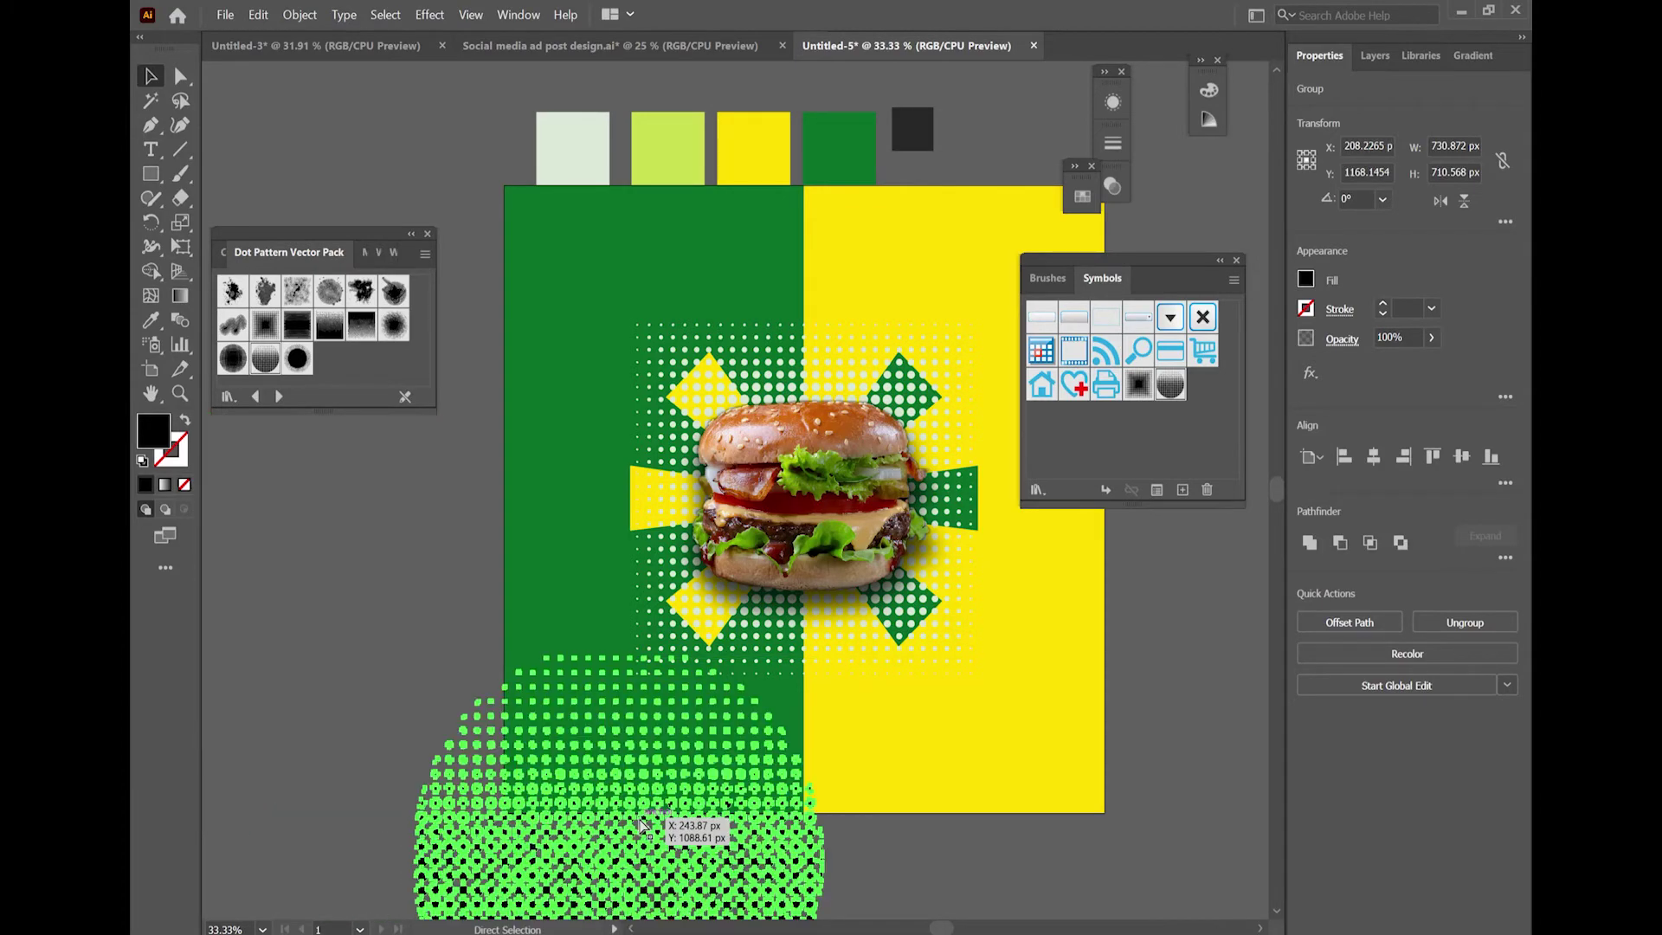
pyautogui.hotkey('ctrl', '-')
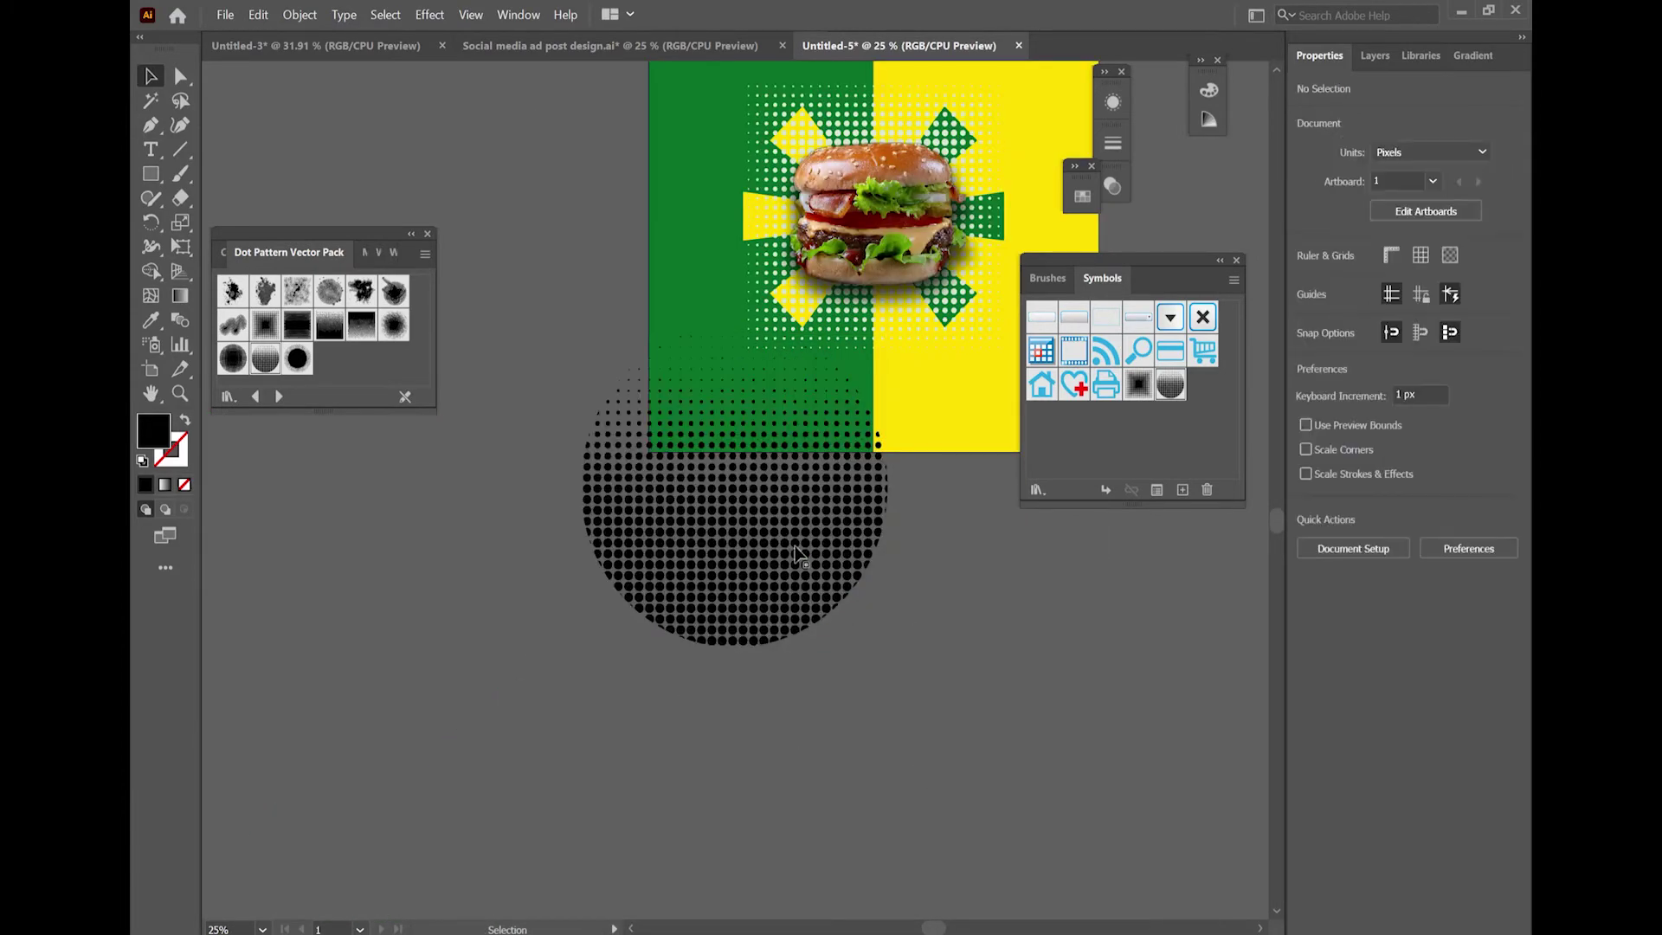
pyautogui.moveTo(789, 557); pyautogui.dragTo(824, 595)
pyautogui.scroll(1, 824, 595)
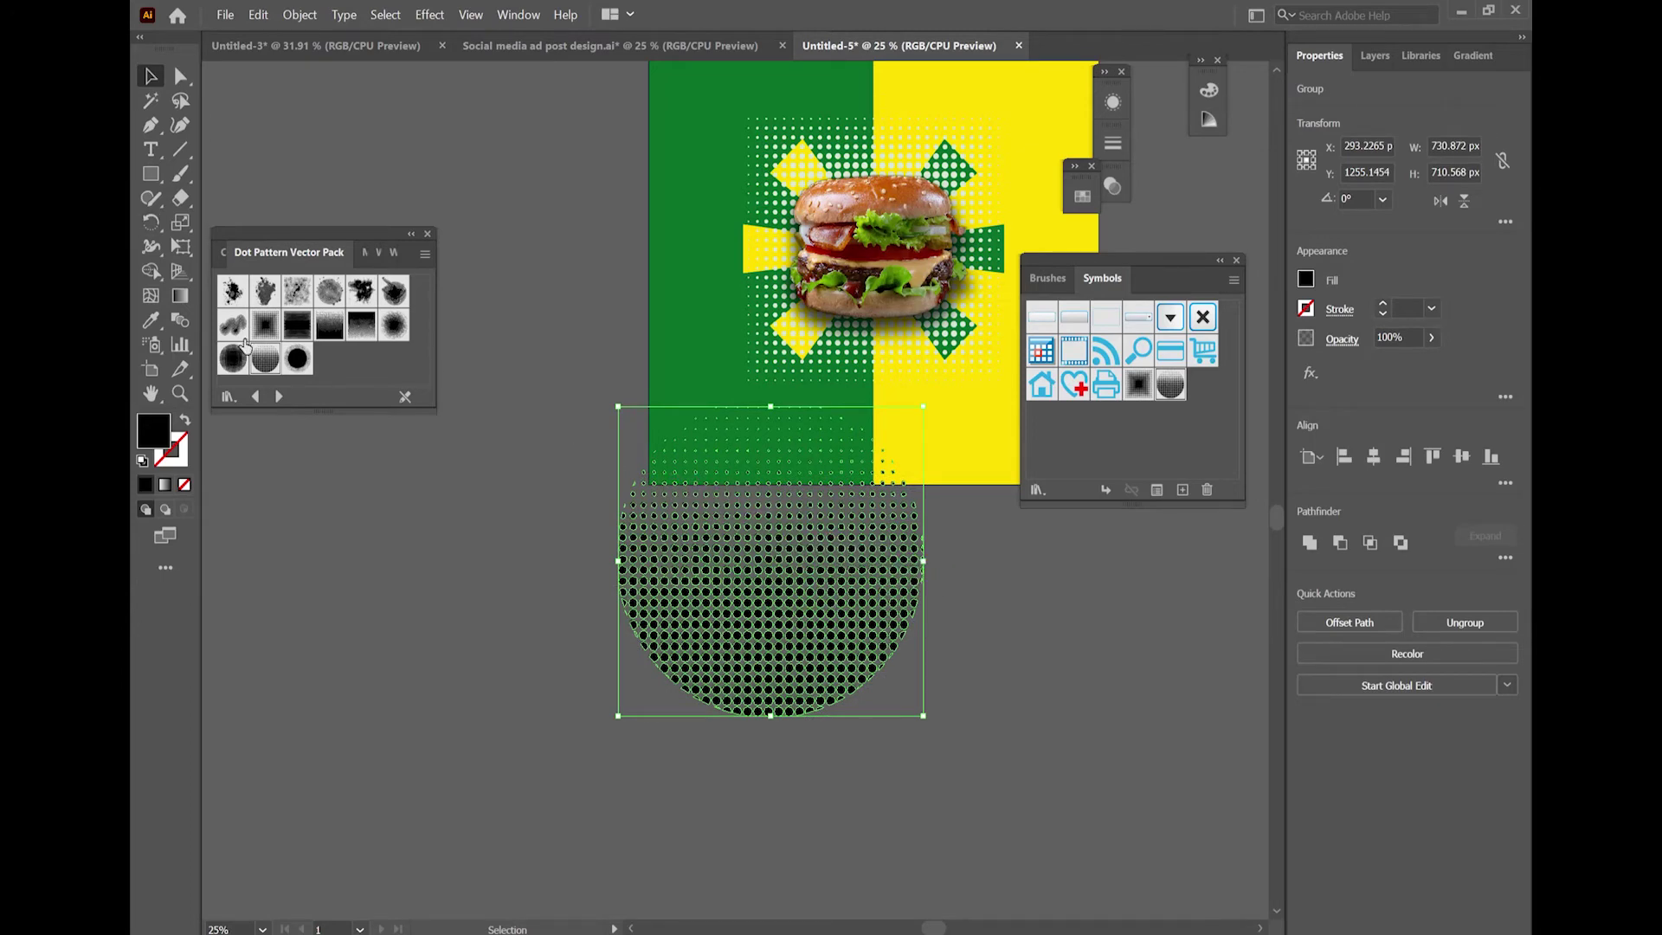
pyautogui.click(150, 319)
pyautogui.click(946, 424)
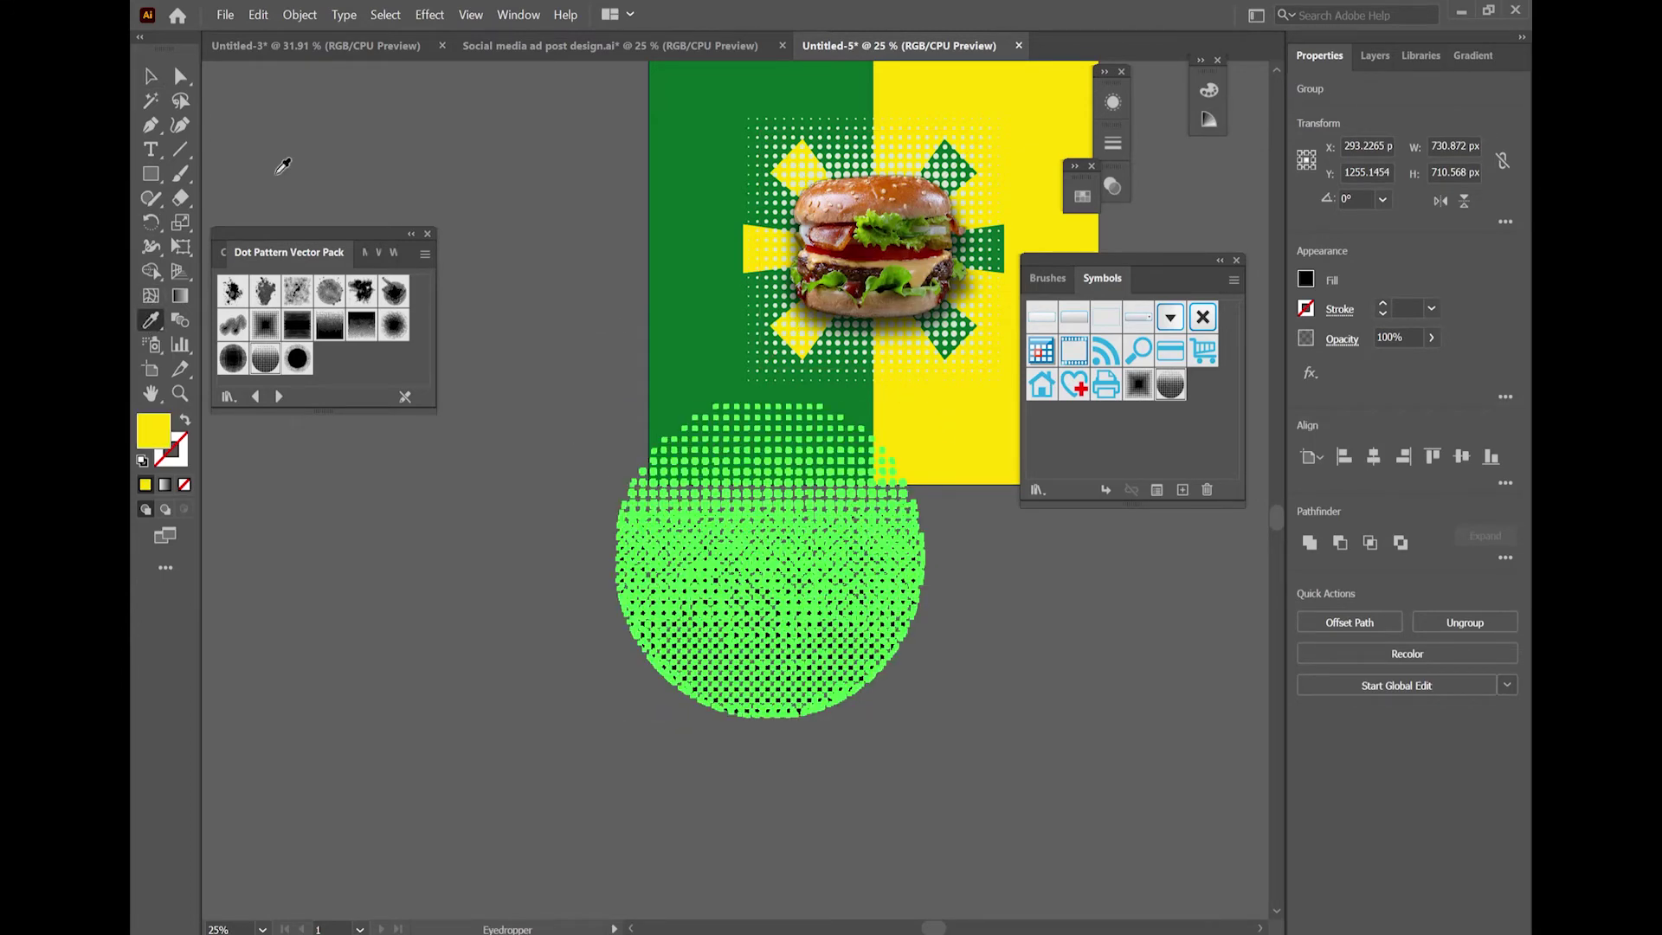
pyautogui.click(150, 76)
pyautogui.click(428, 201)
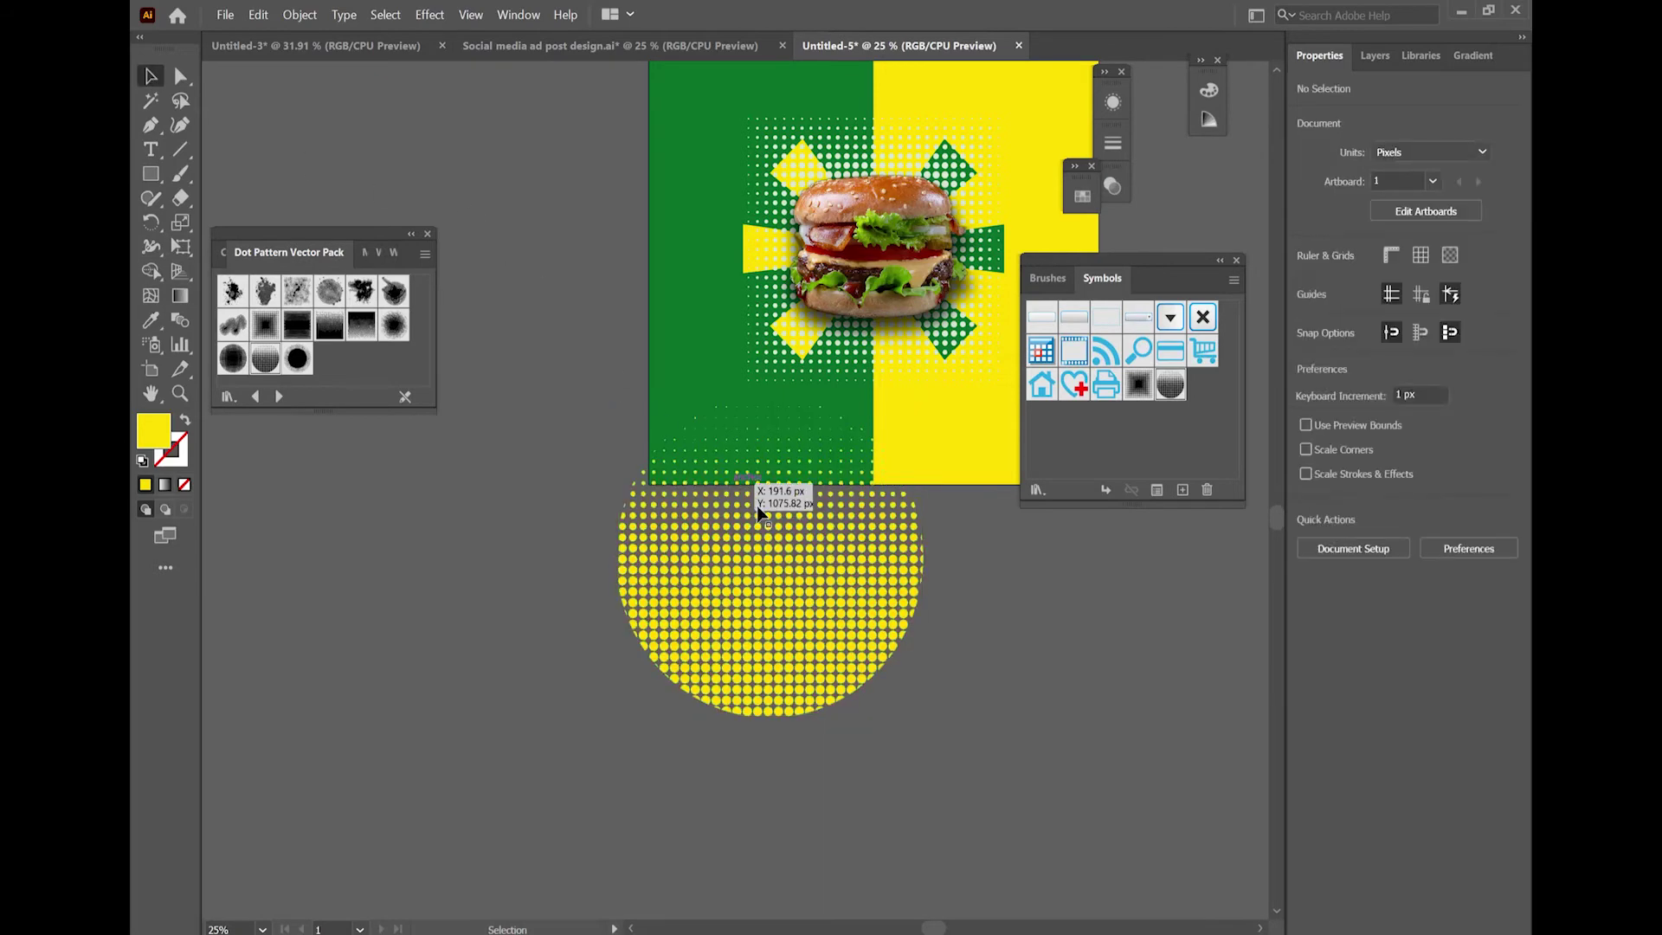
# Step: Duplicate the yellow halftone circle to the right and recolour the copy with the dark green swatch
pyautogui.hotkey('ctrl', '-')
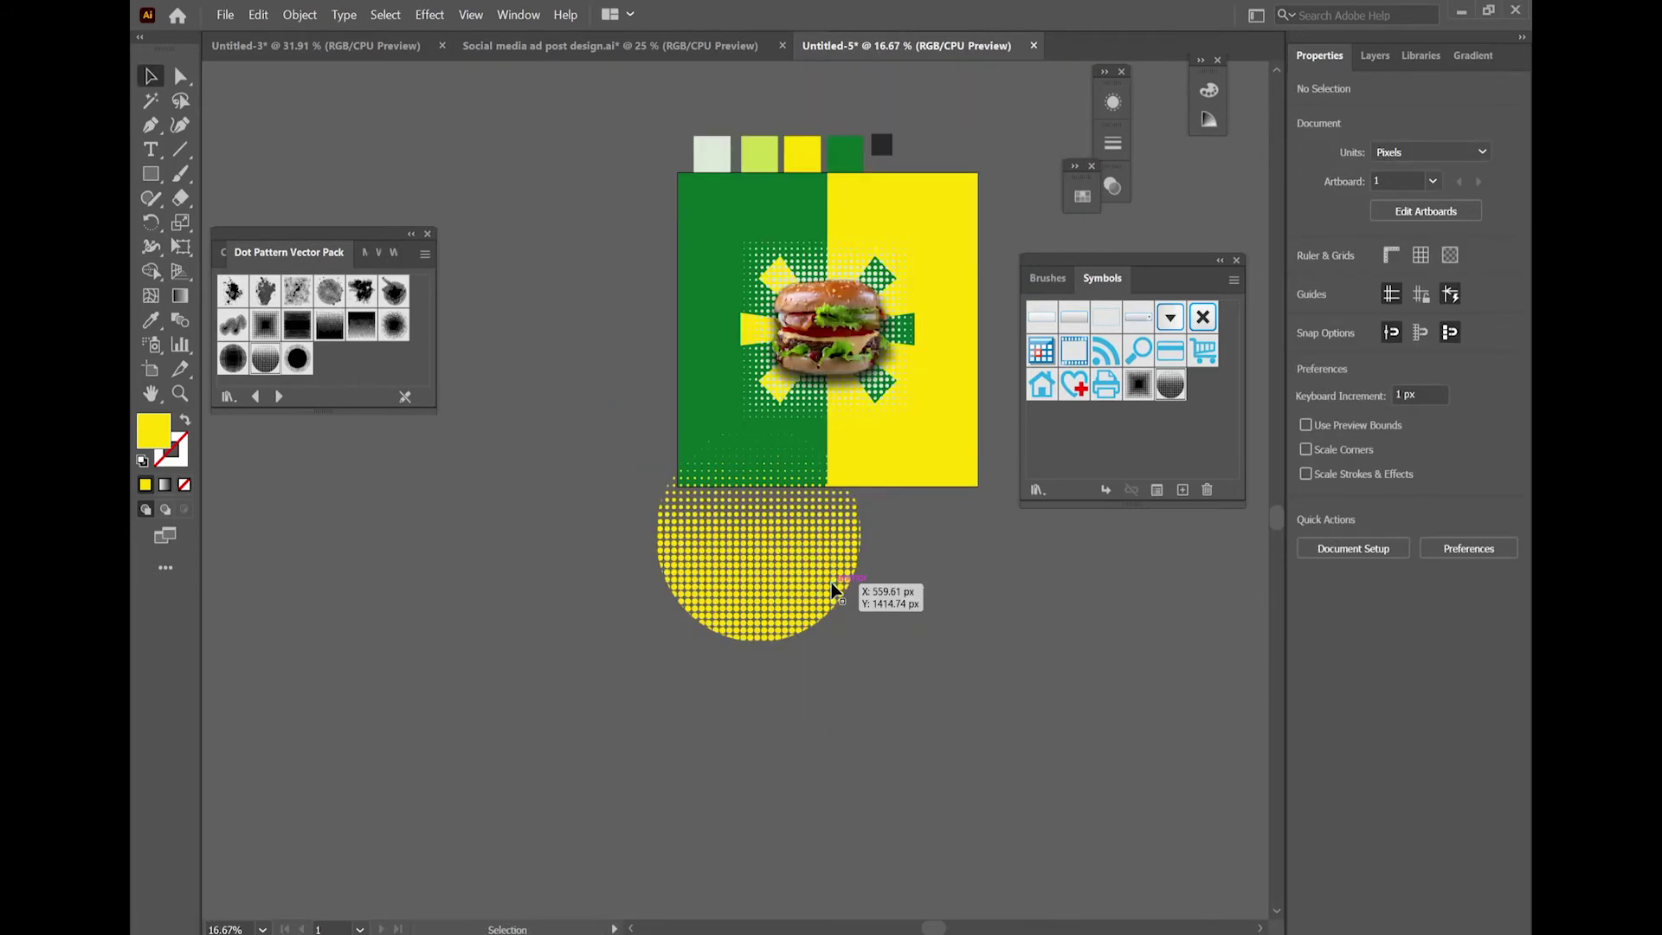
pyautogui.moveTo(808, 574); pyautogui.dragTo(949, 626)
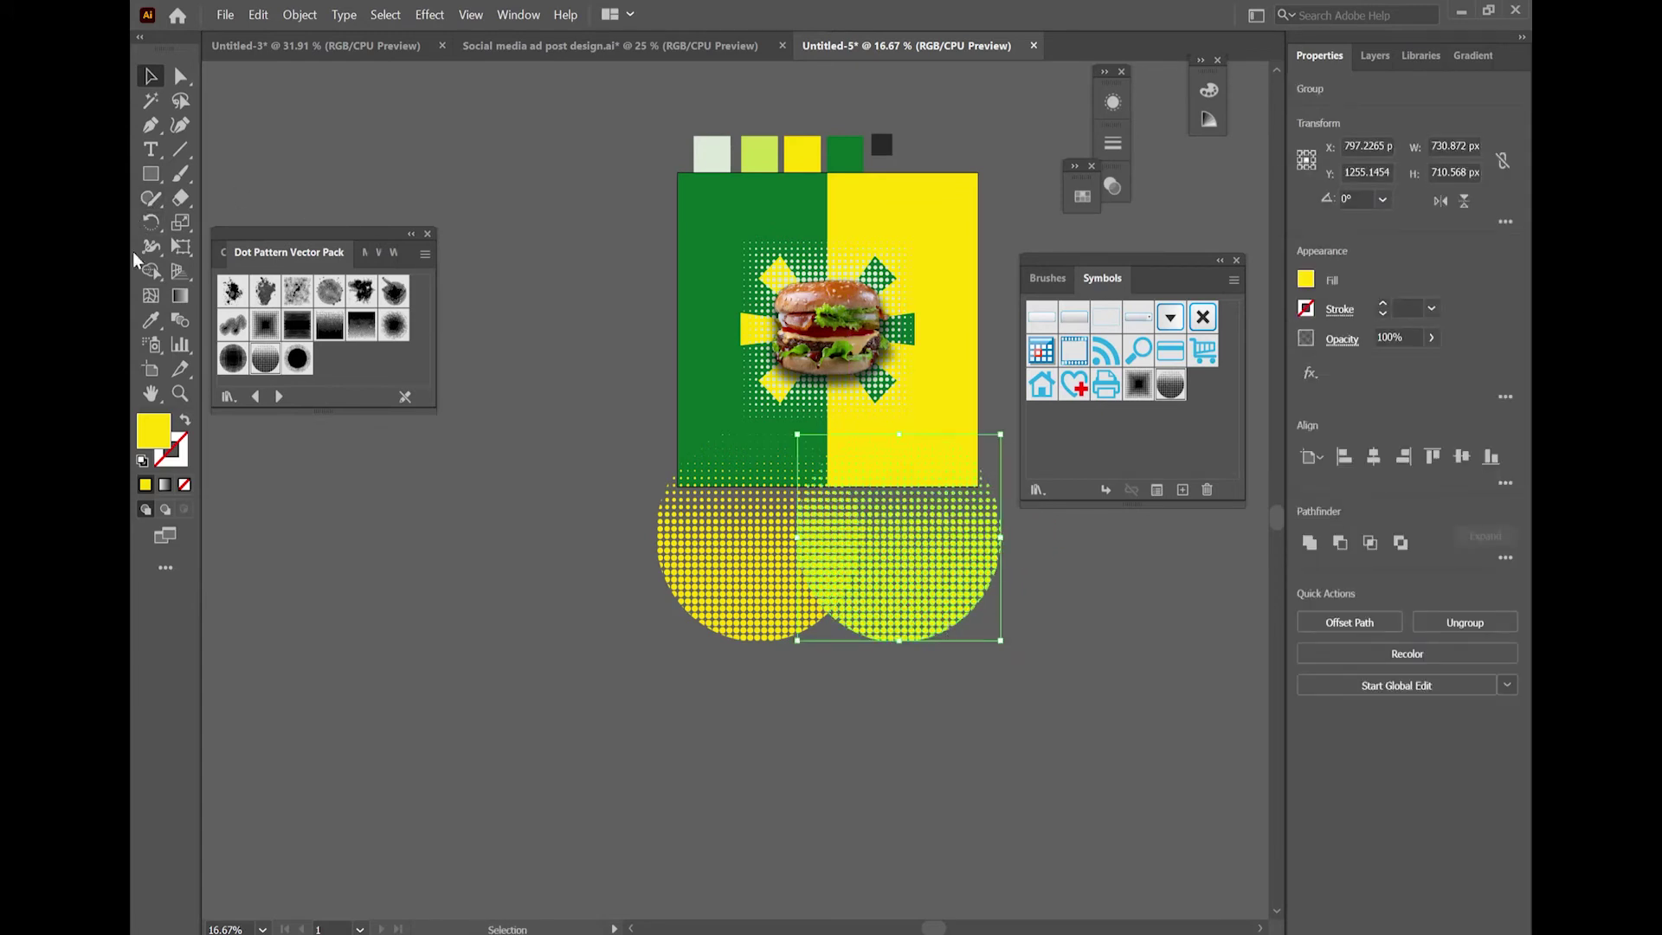
pyautogui.click(152, 325)
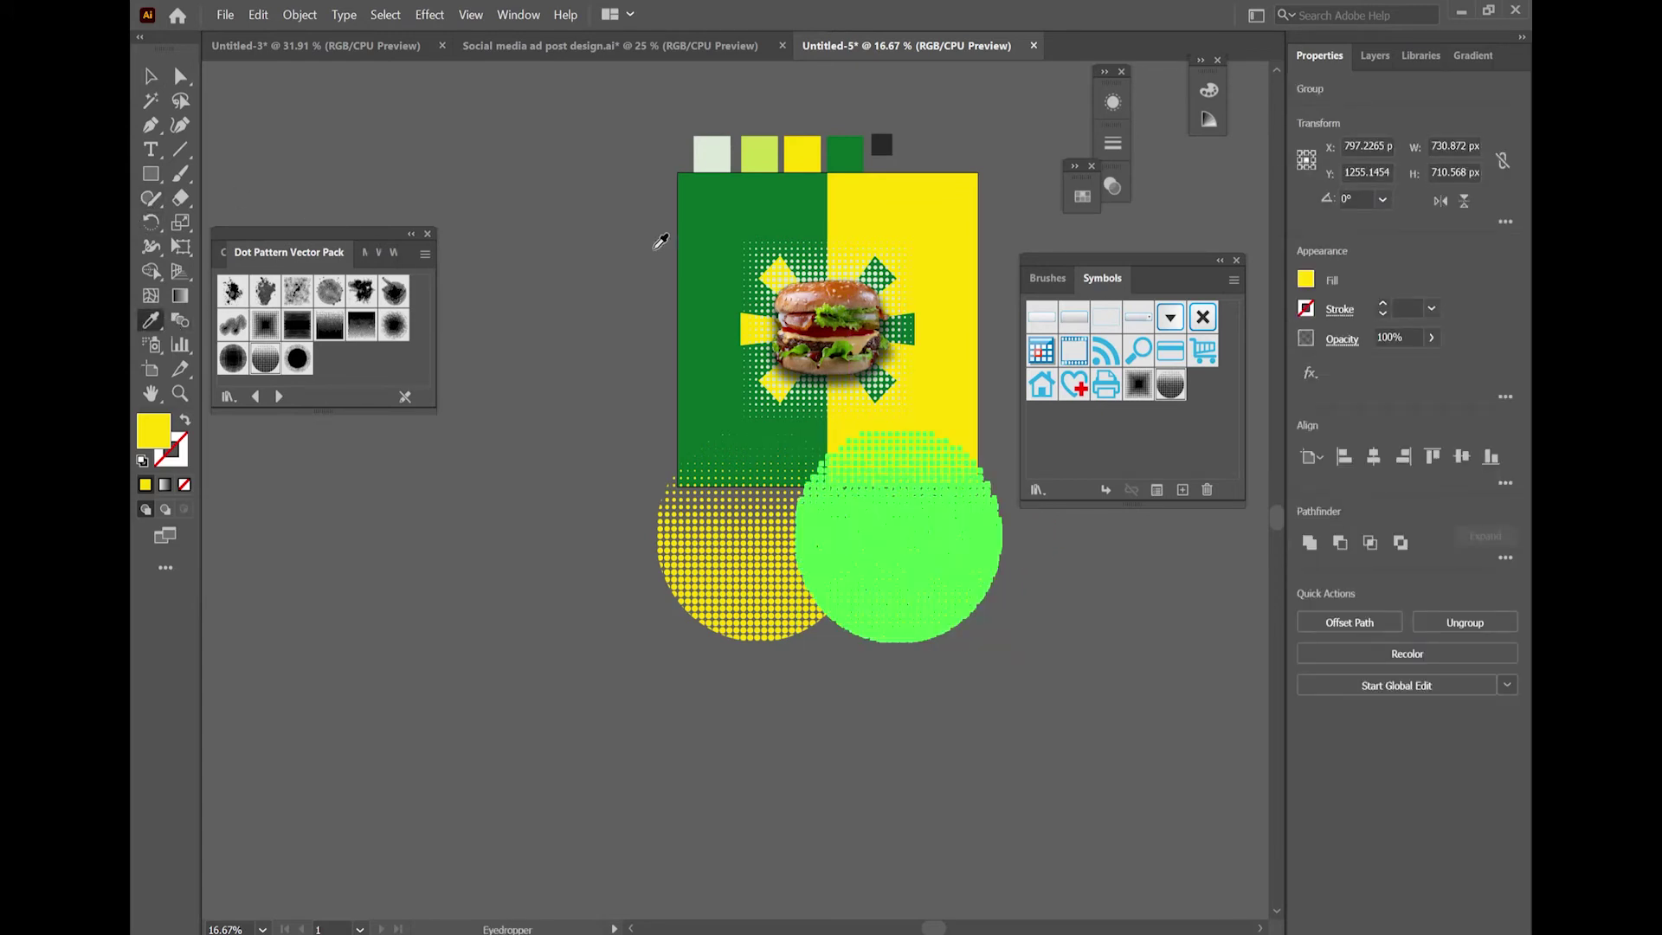
pyautogui.click(704, 220)
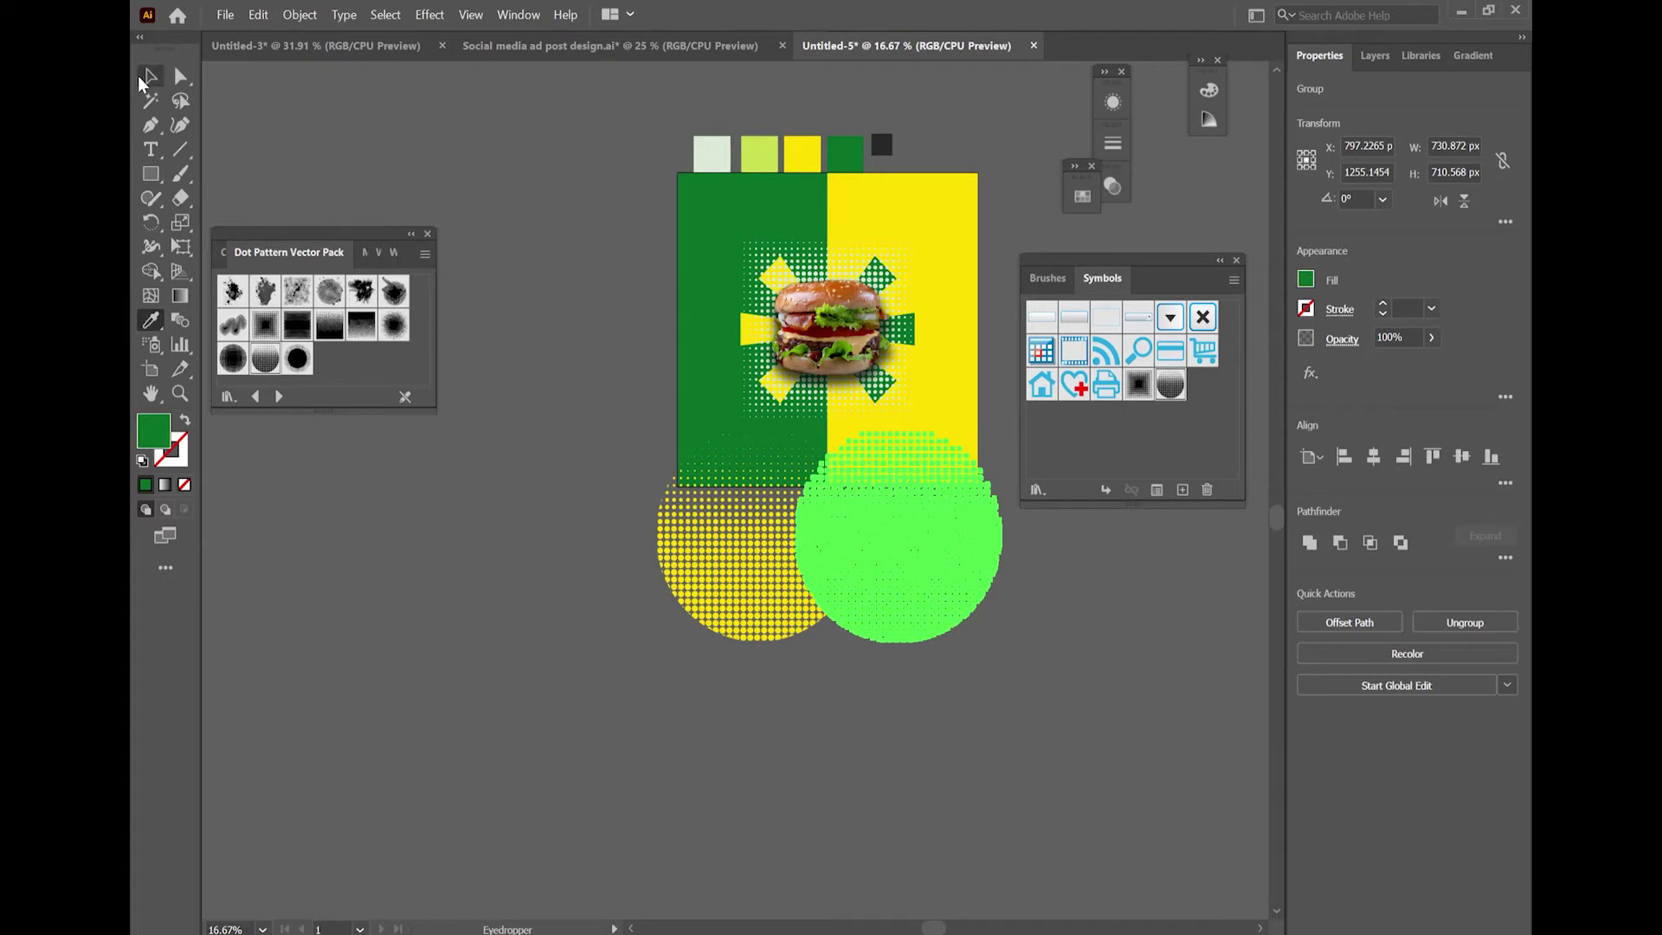
pyautogui.click(148, 76)
pyautogui.click(567, 277)
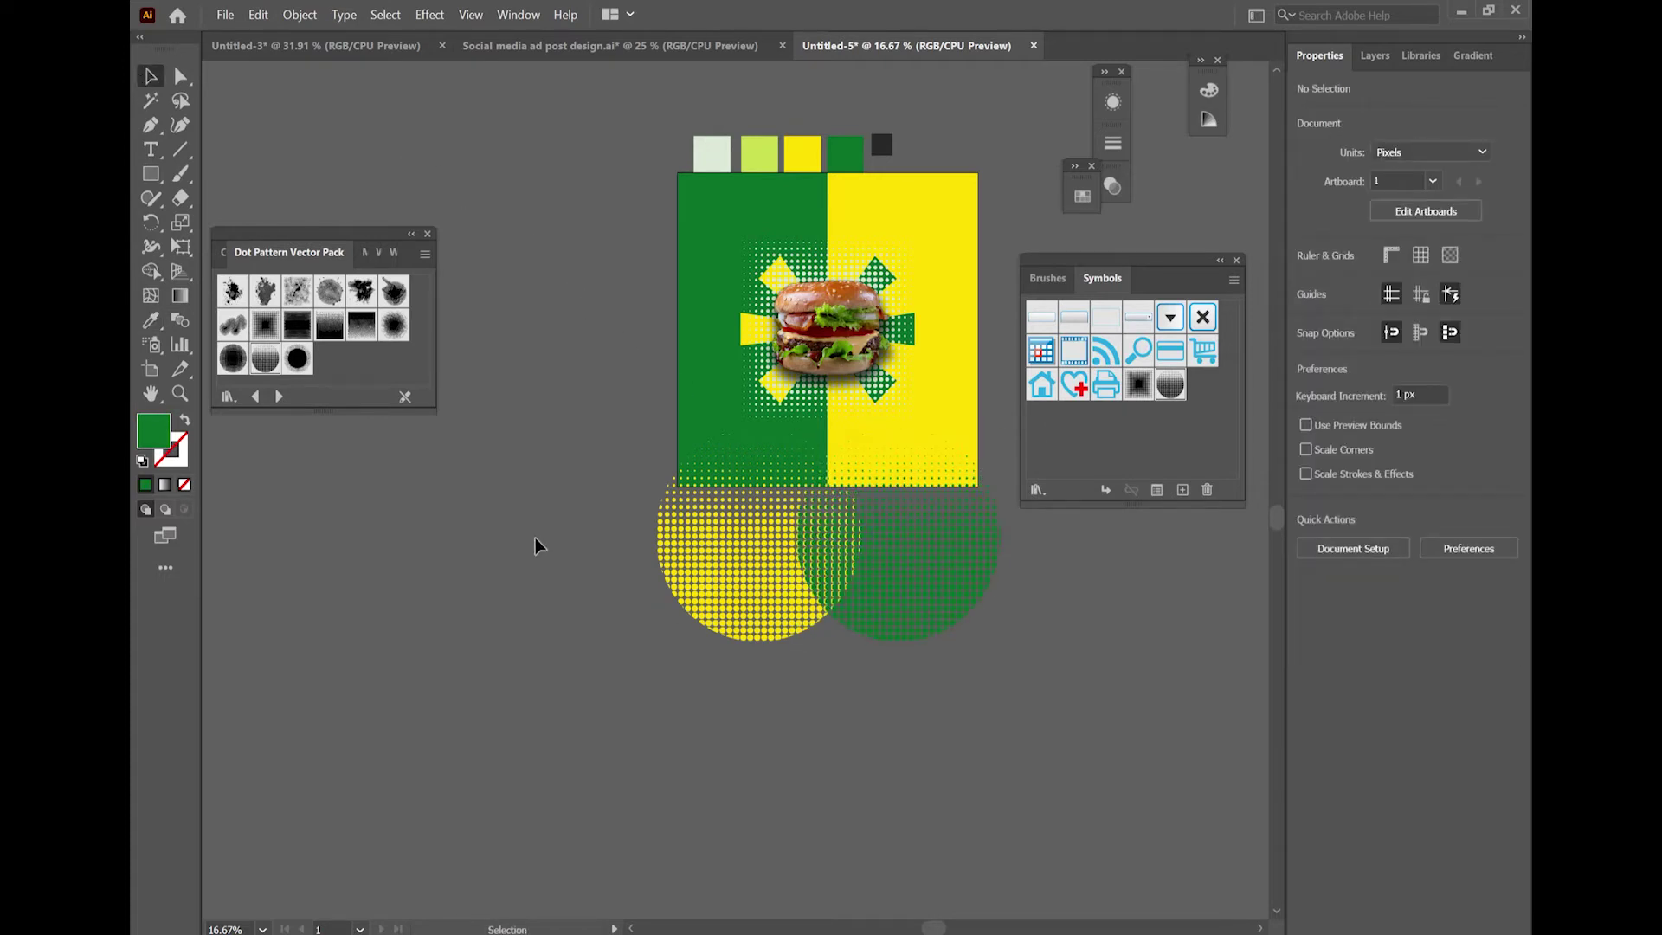
# Step: Delete the yellow halftone dots hanging below the artboard, working inside the group
pyautogui.doubleClick(686, 555)
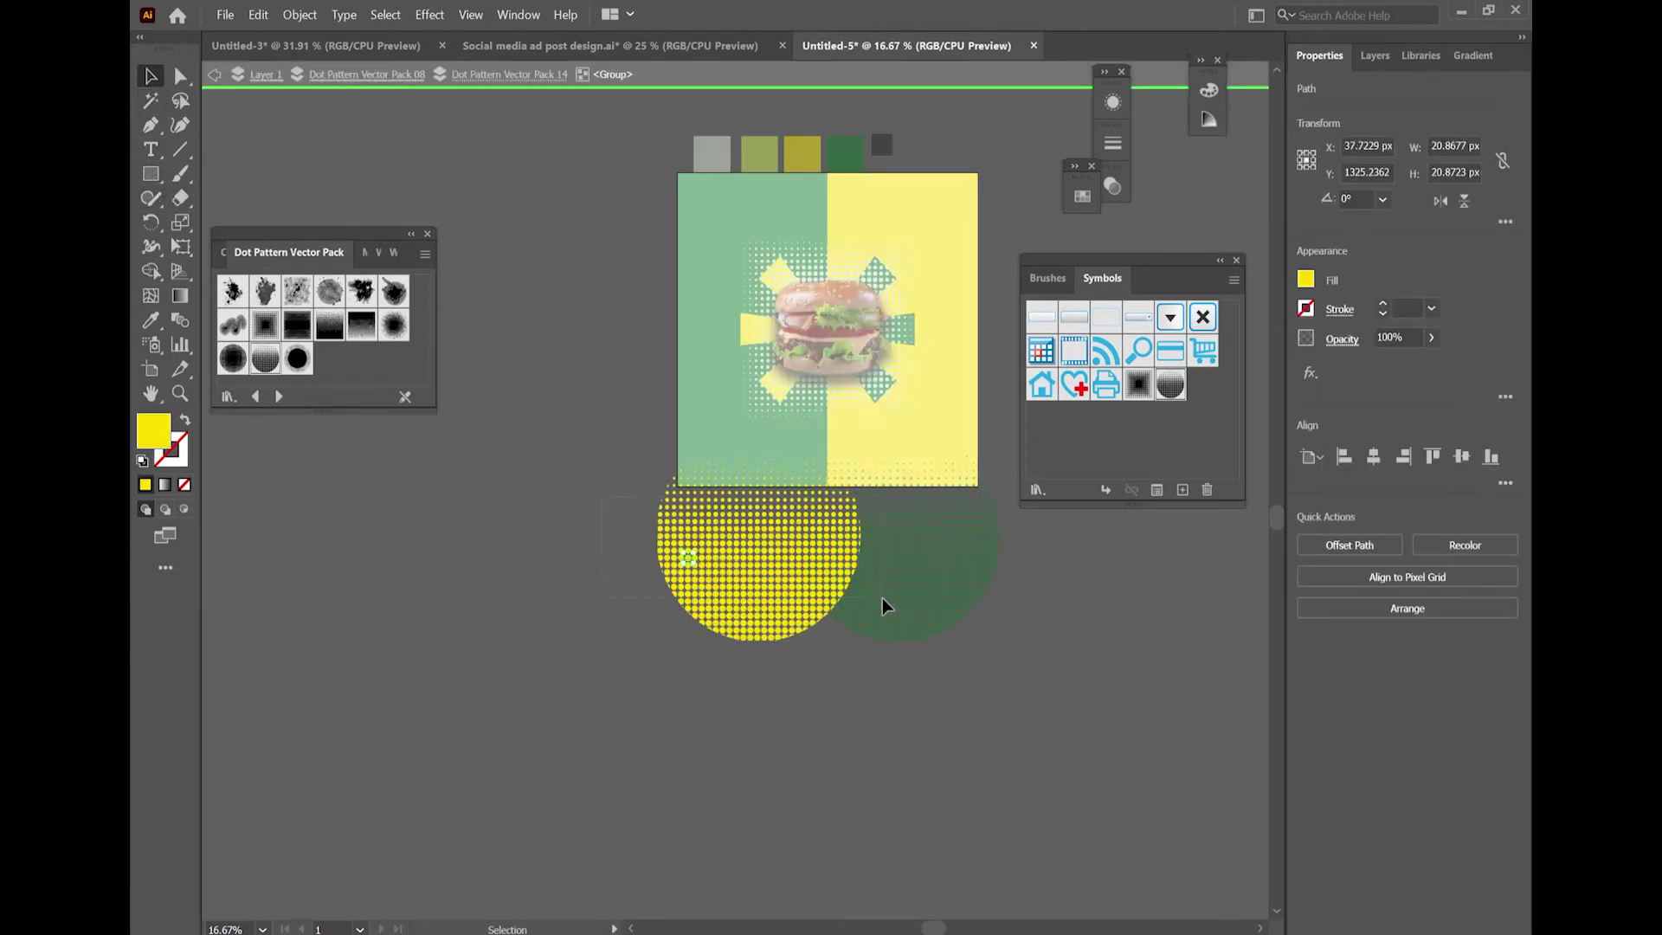
pyautogui.moveTo(888, 604); pyautogui.dragTo(888, 605)
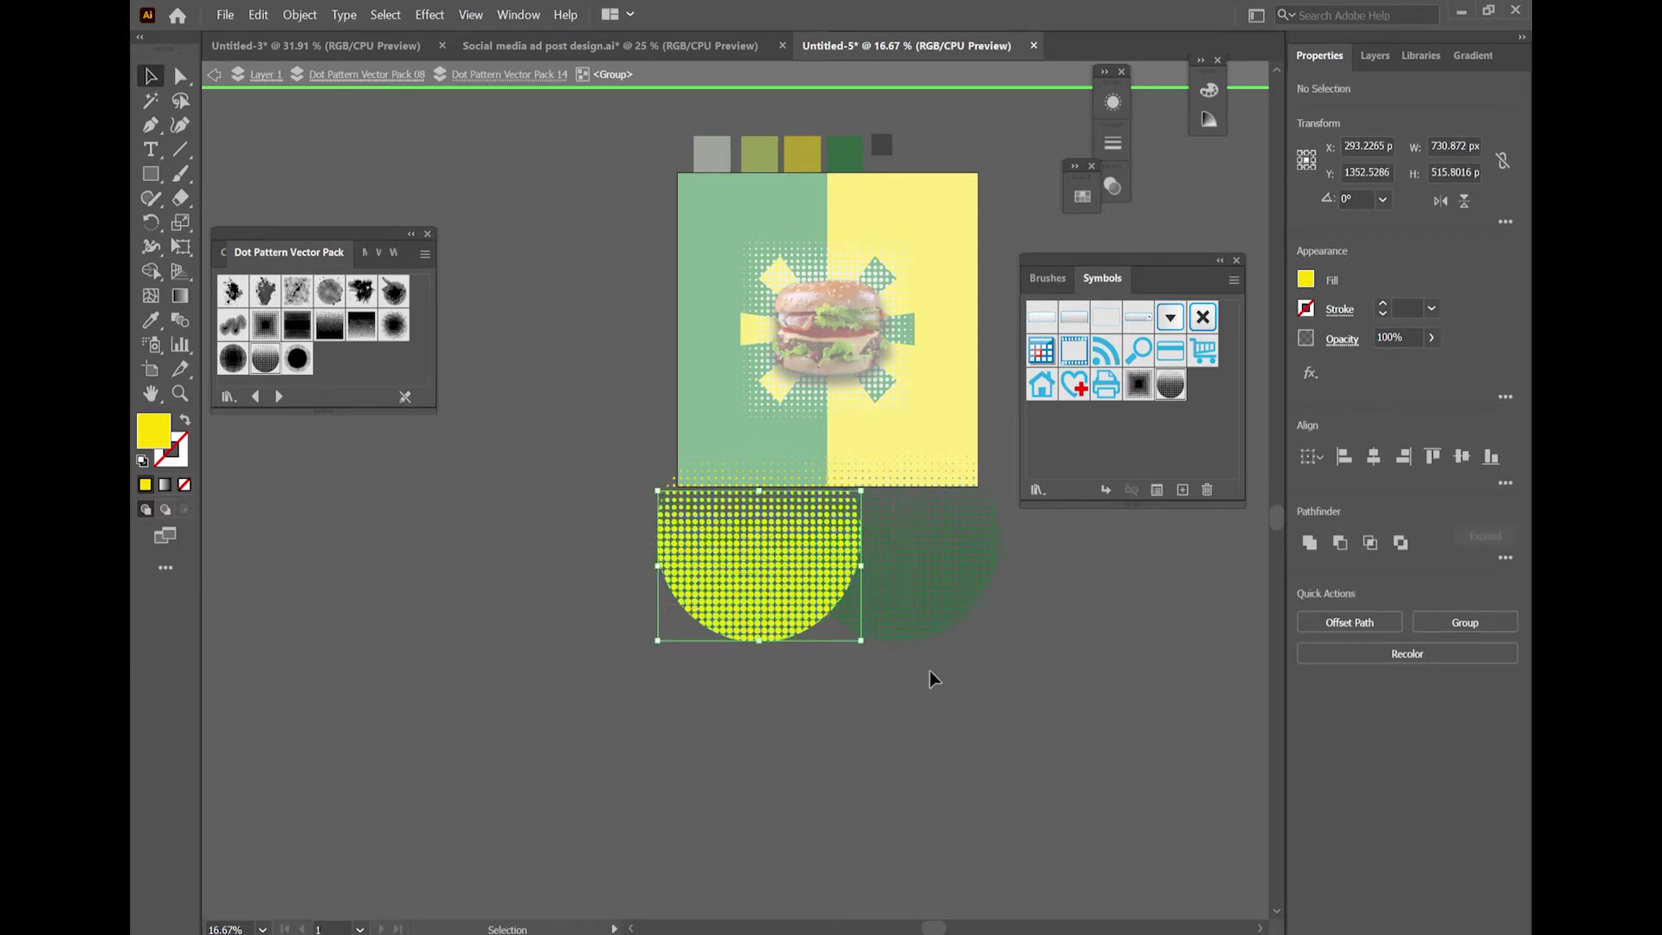
pyautogui.press('Delete')
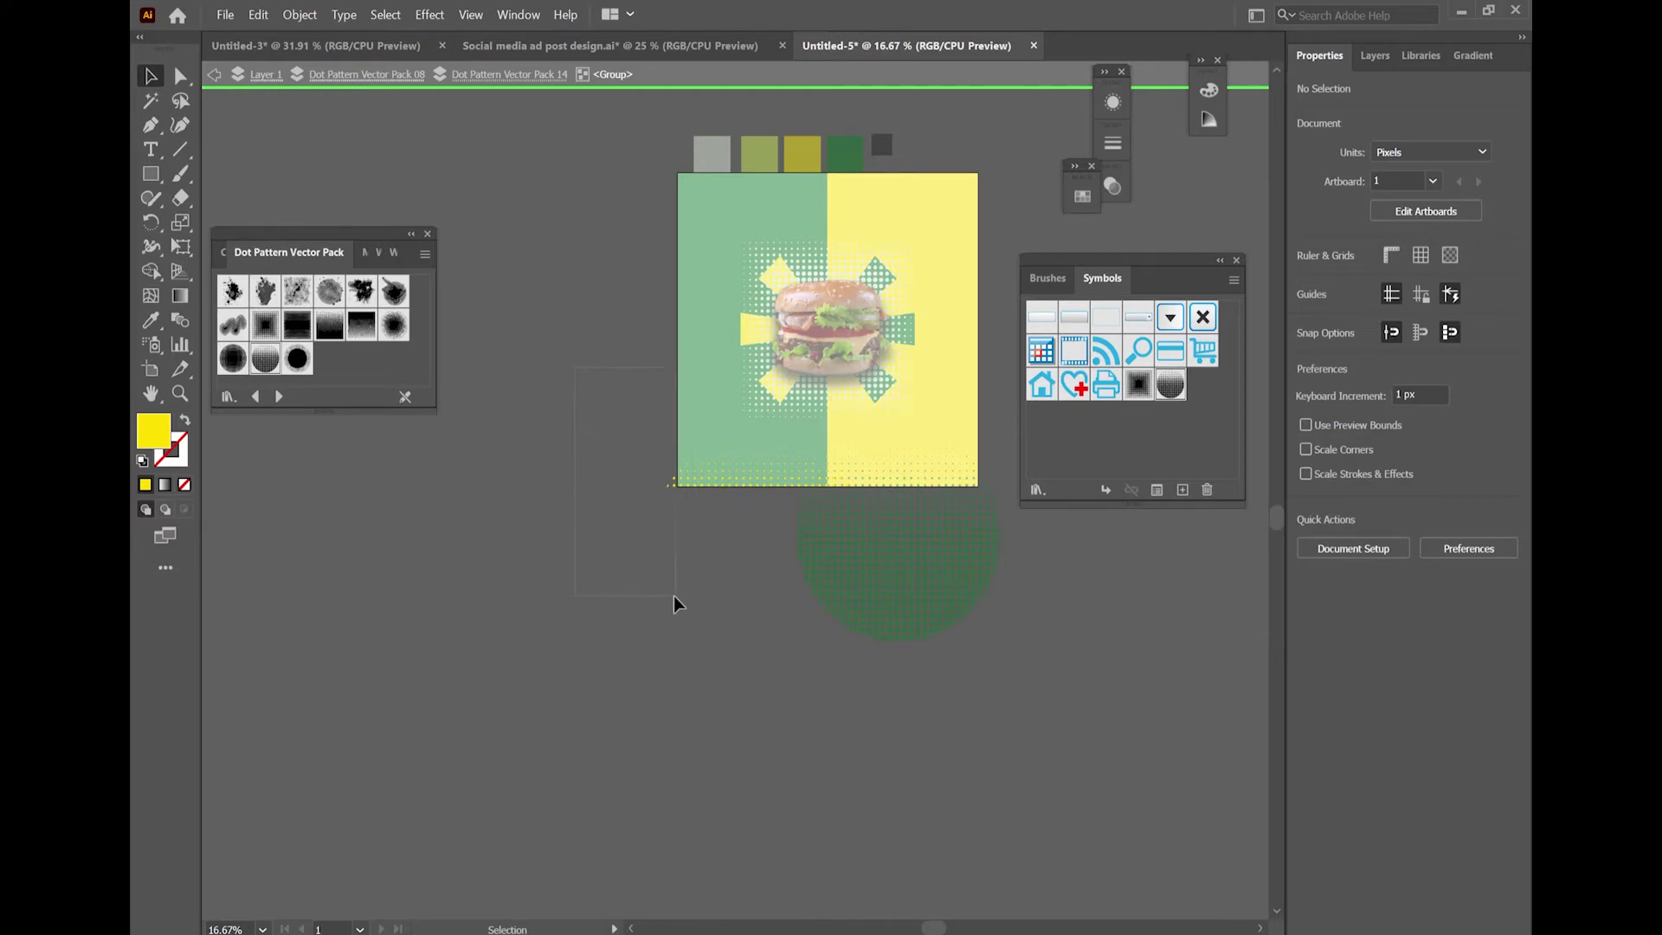
pyautogui.moveTo(678, 597); pyautogui.dragTo(673, 599)
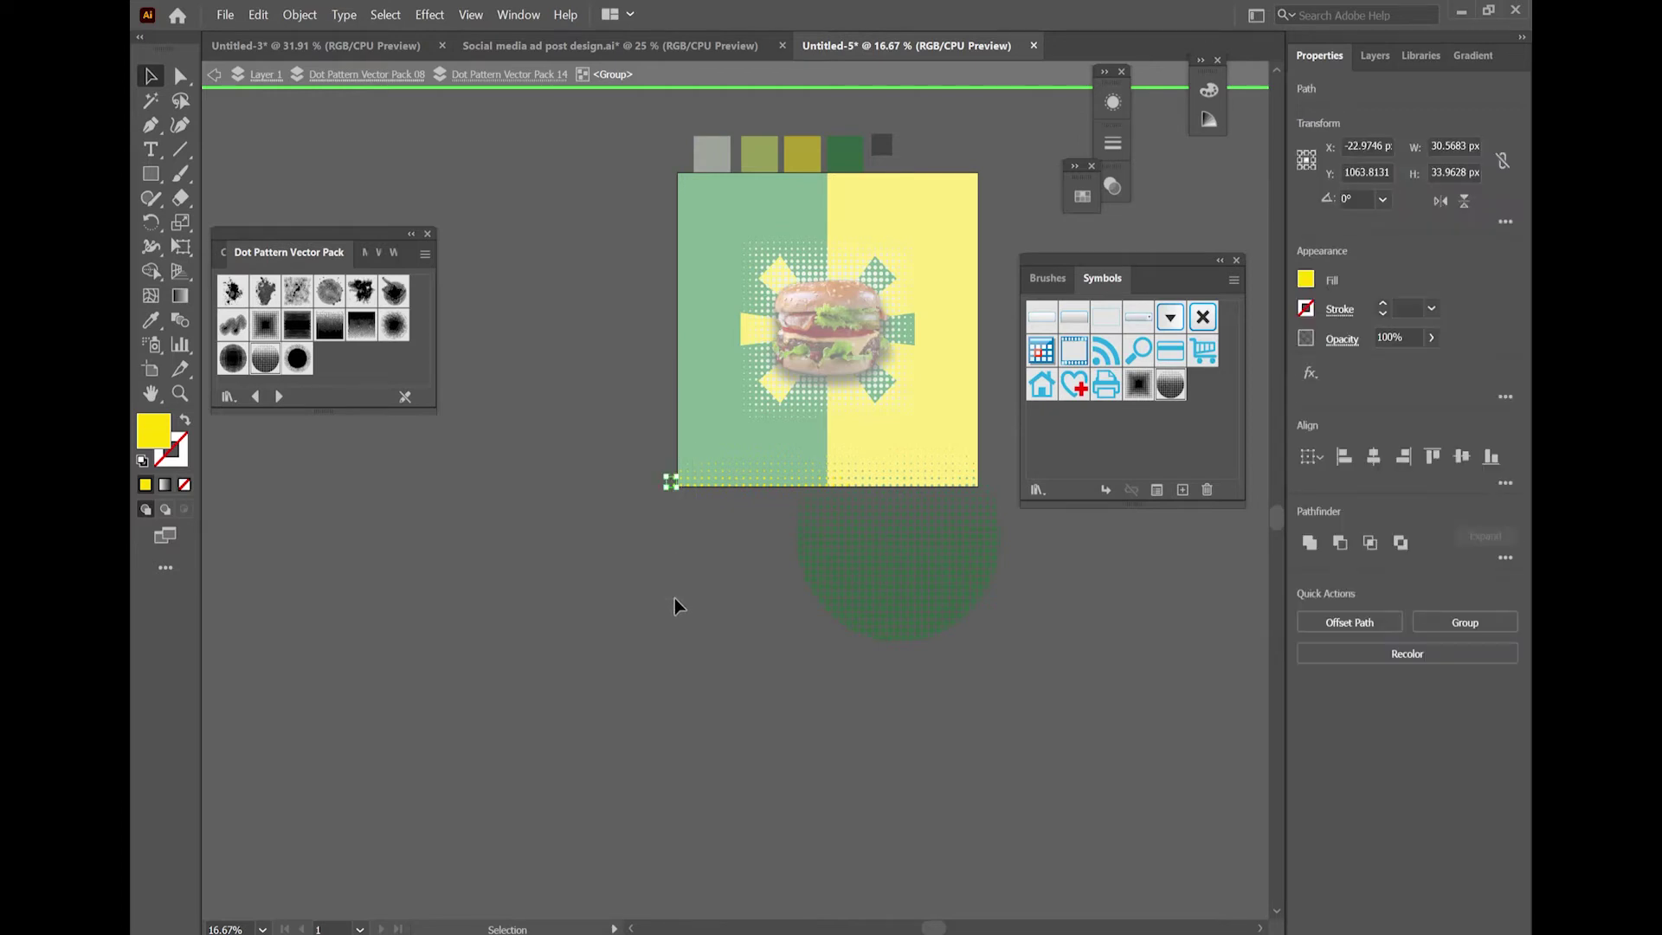
pyautogui.press('Delete')
pyautogui.doubleClick(674, 599)
# Step: Delete the green halftone dots below the artboard and exit isolation mode
pyautogui.click(895, 566)
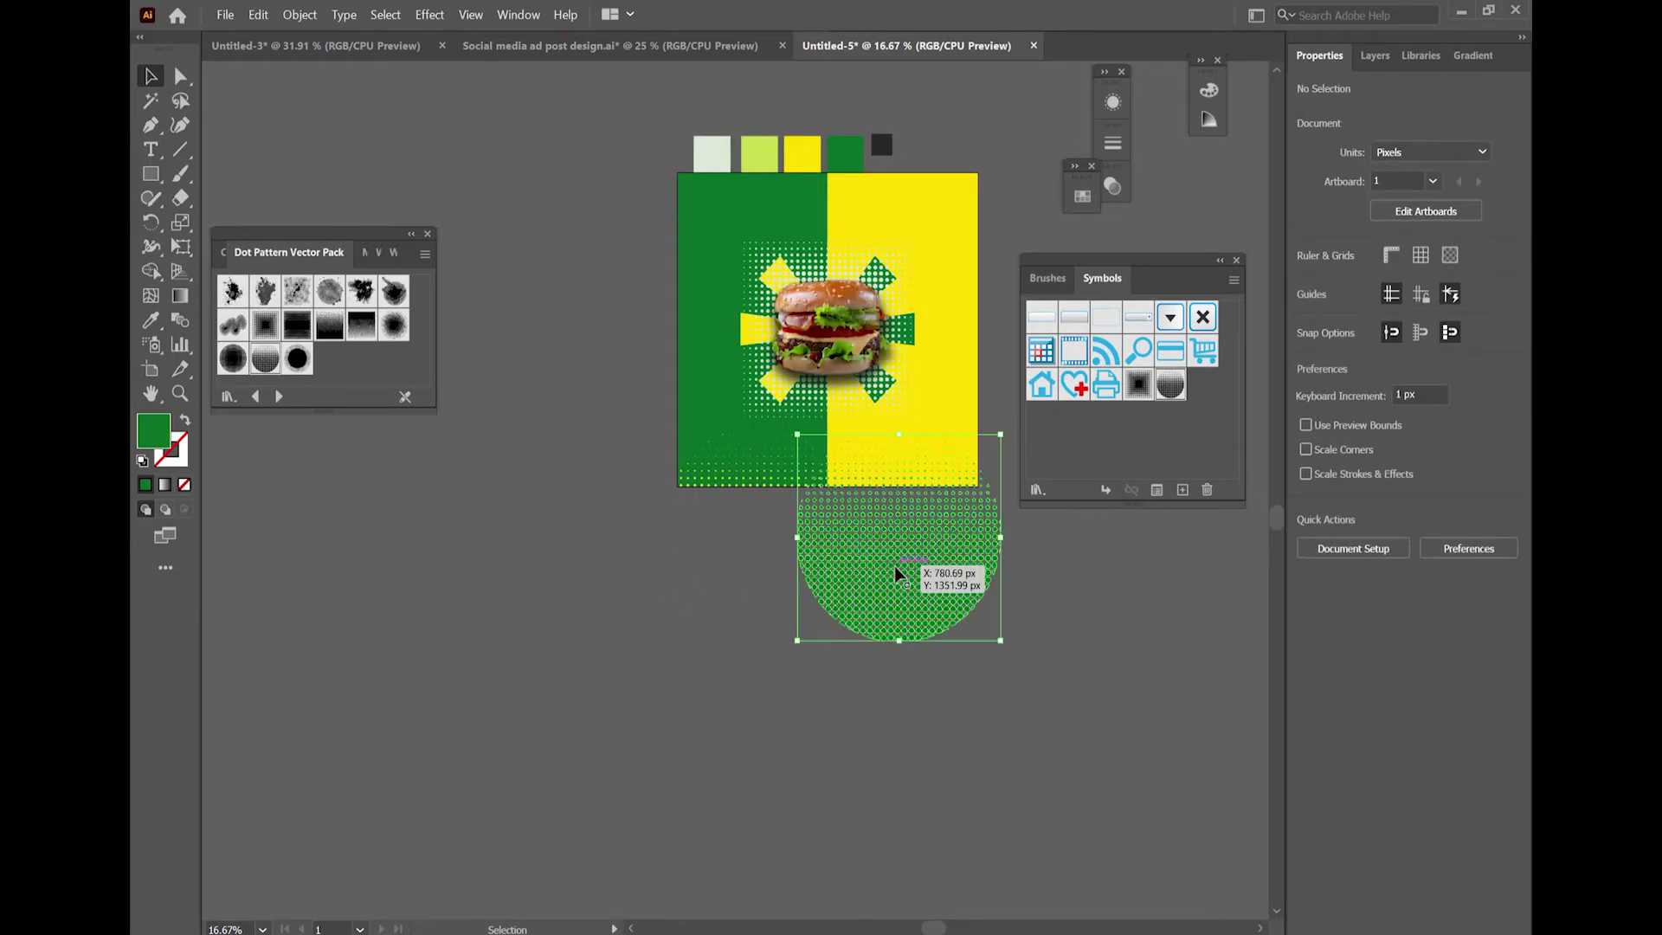
pyautogui.doubleClick(895, 566)
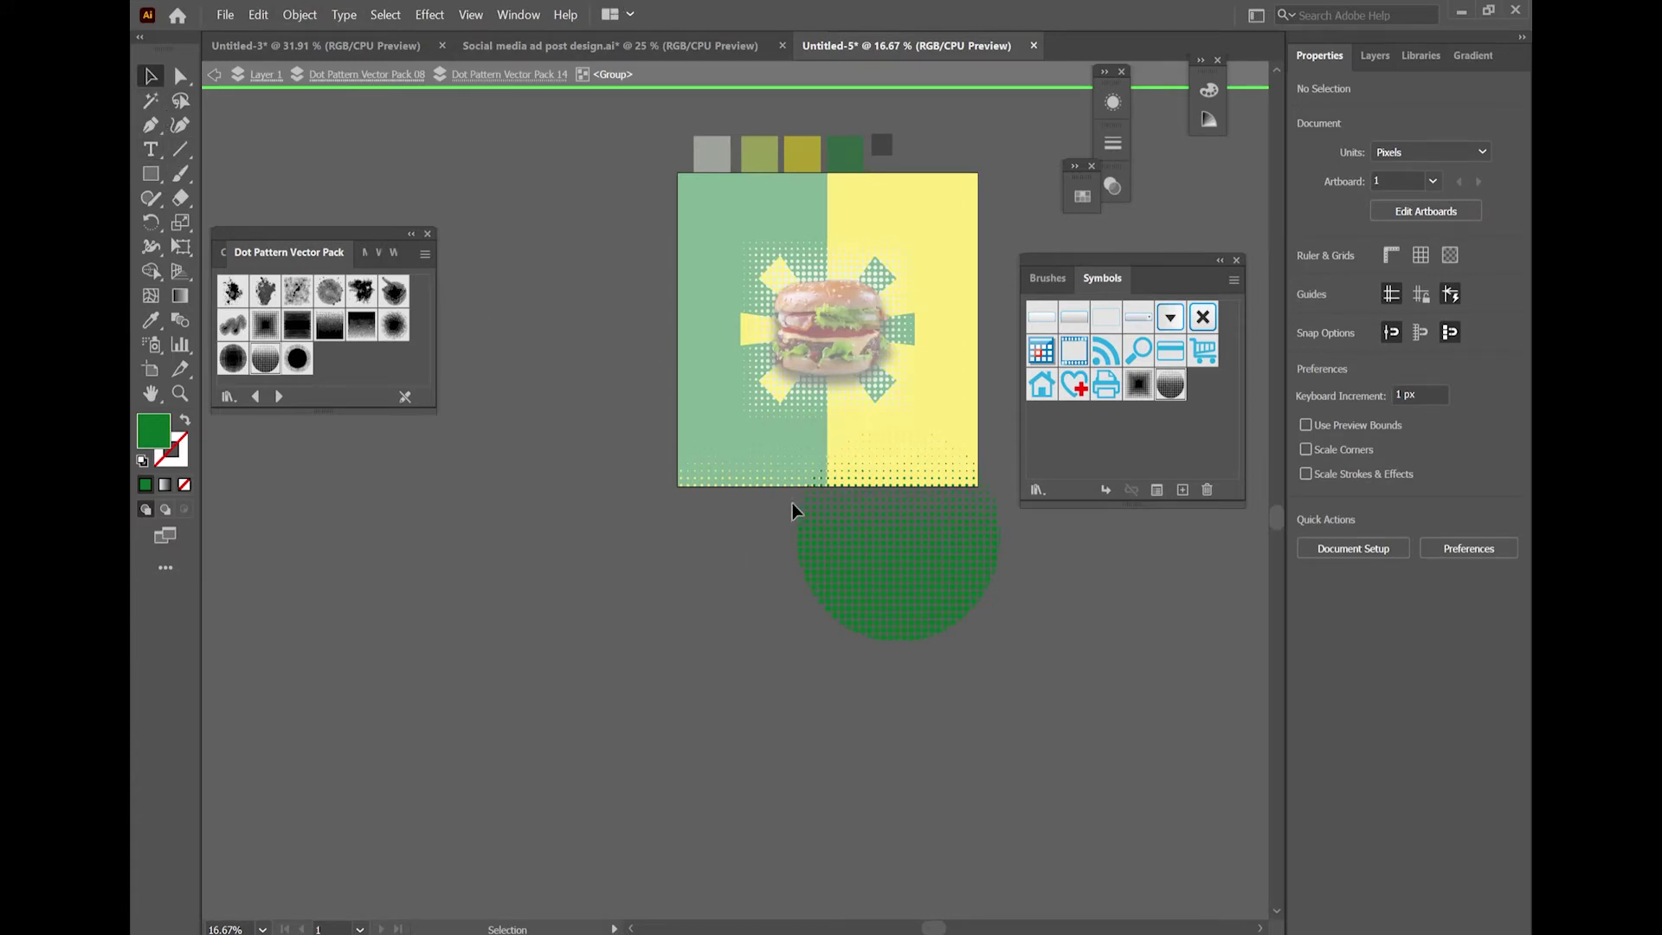
pyautogui.moveTo(1054, 732); pyautogui.dragTo(1097, 782)
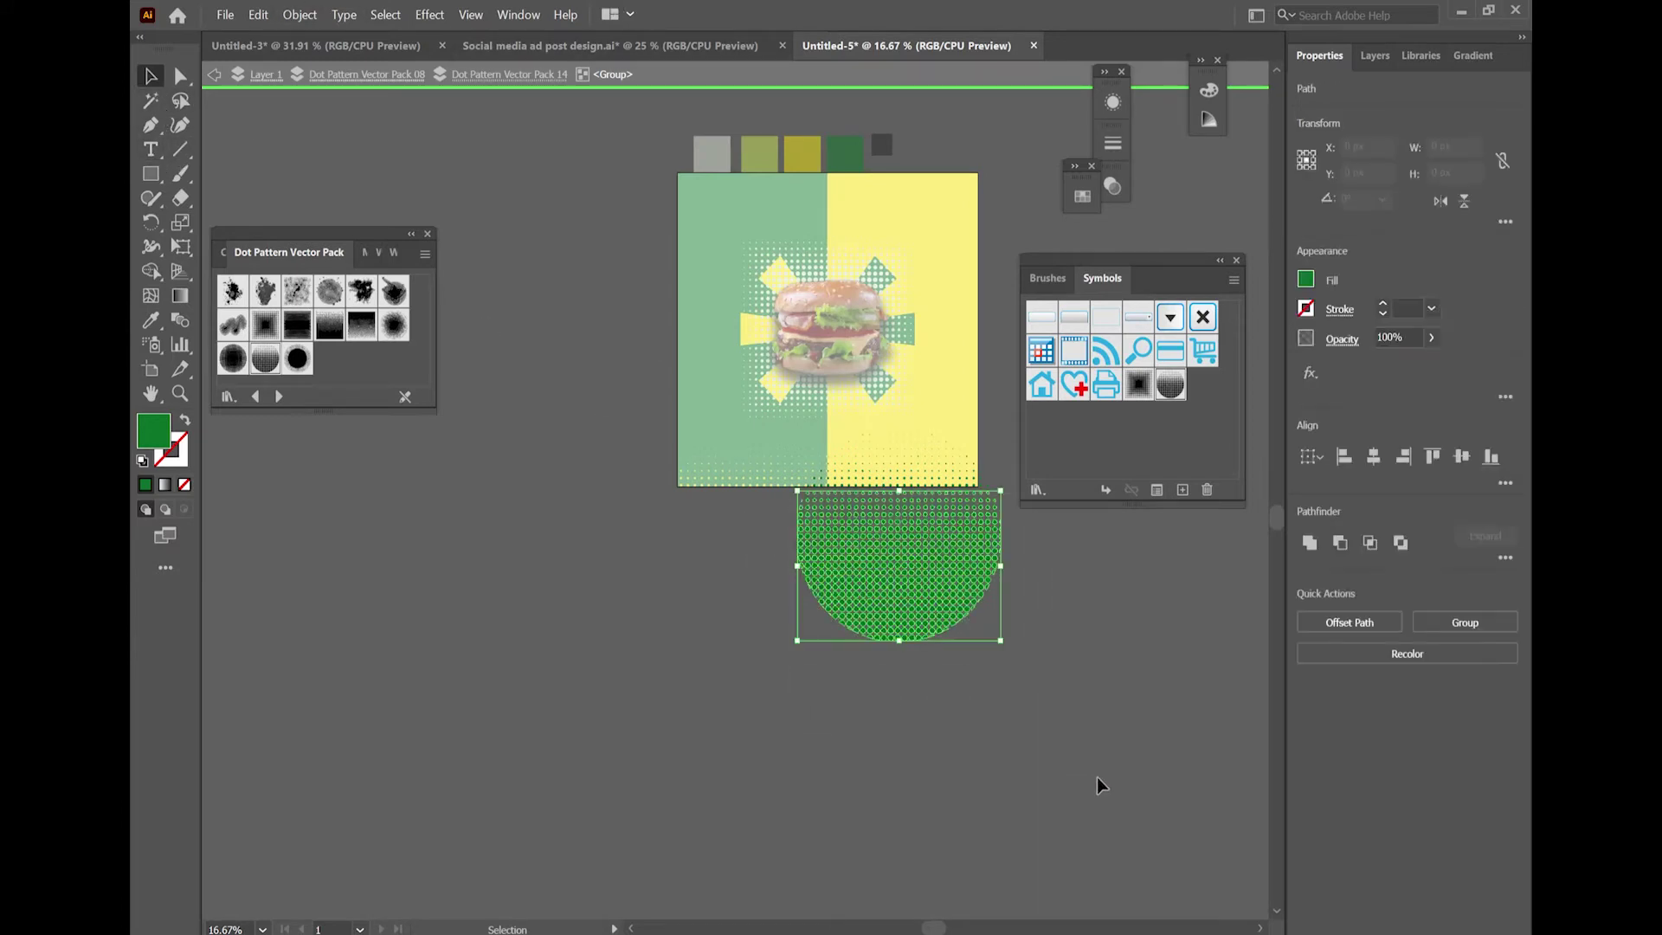
pyautogui.press('Delete')
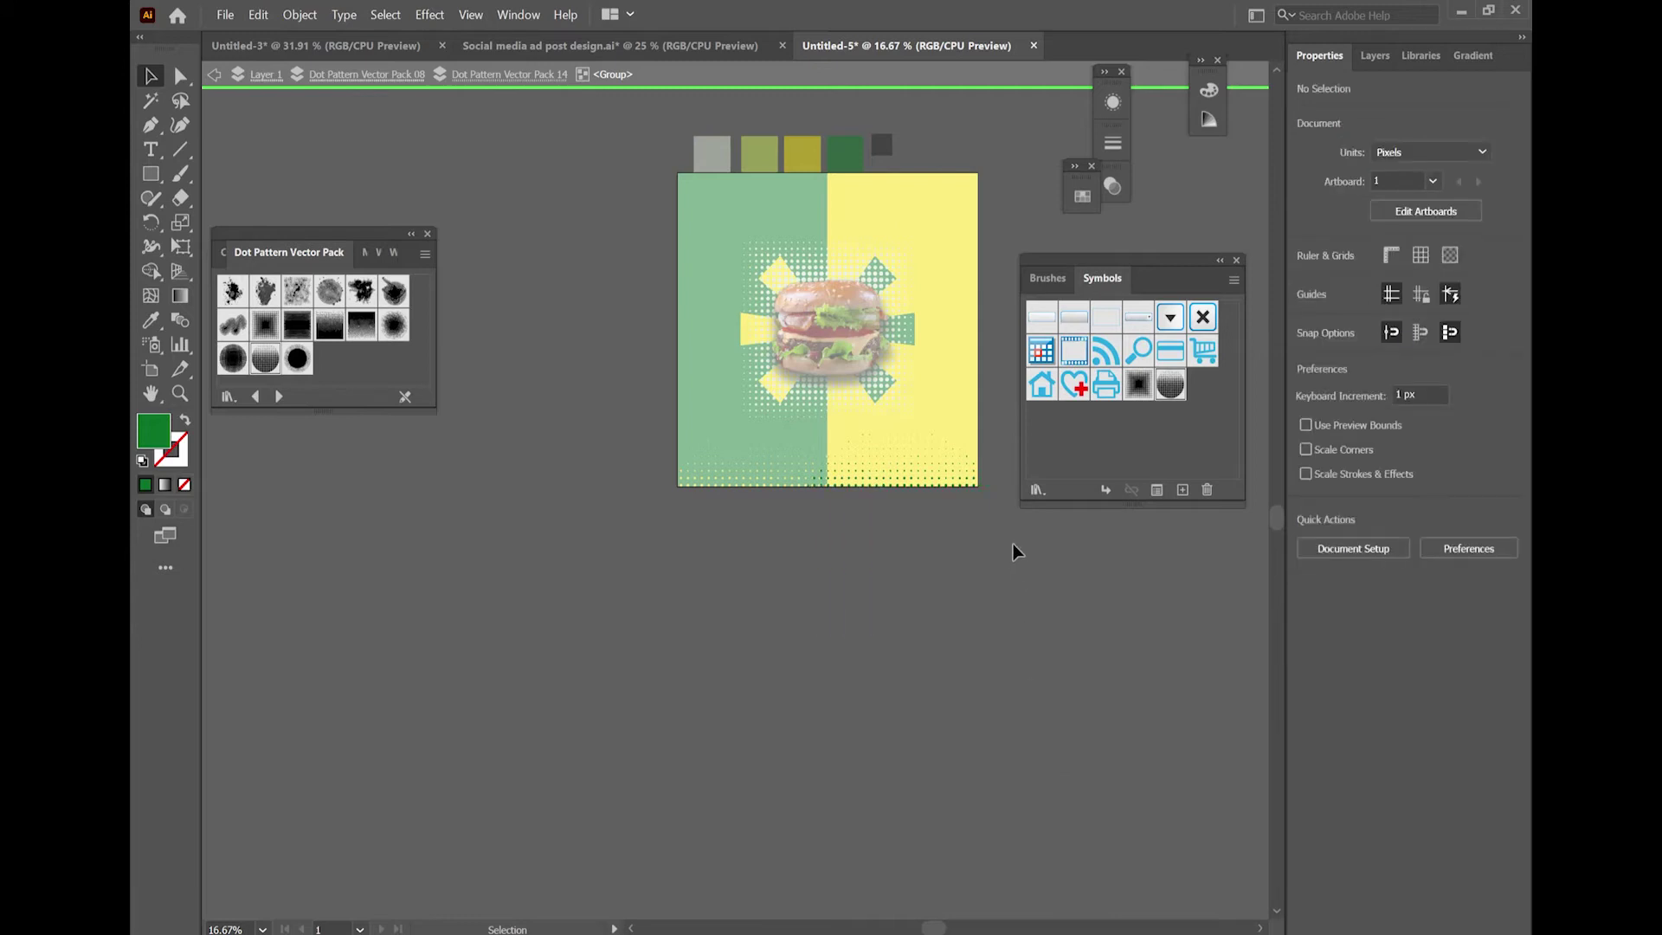
pyautogui.doubleClick(1000, 525)
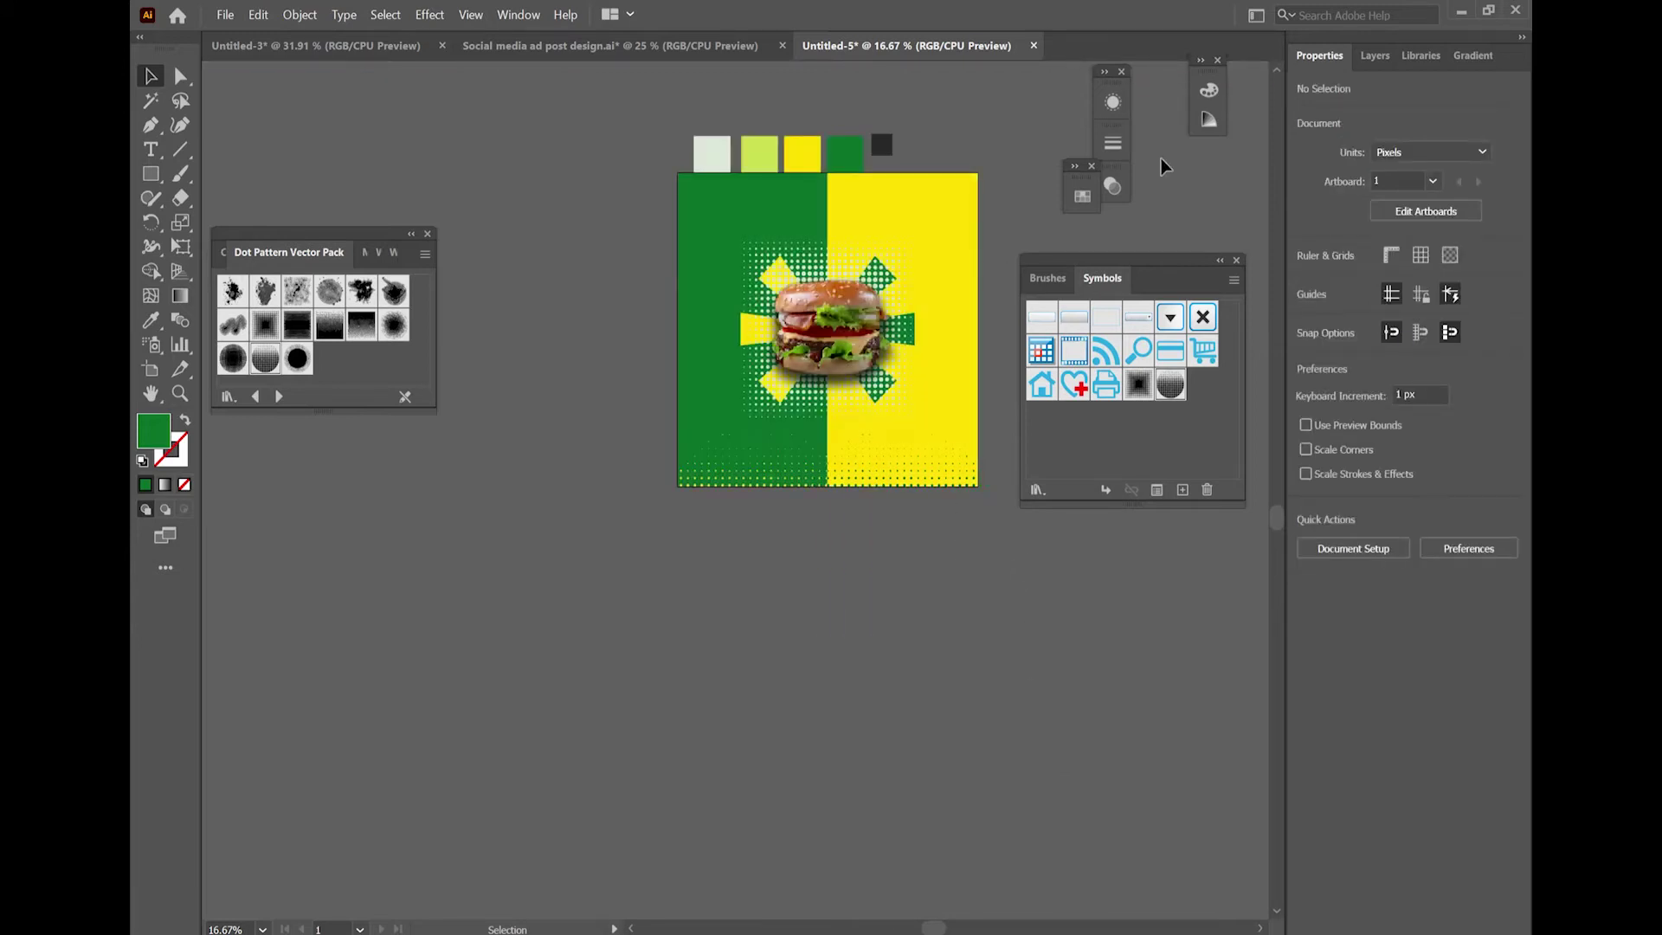
# Step: Add a Dot Pattern Vector Pack splatter to Symbols, spray it lower left, and expand it into shapes
pyautogui.moveTo(1182, 274)
pyautogui.mouseDown()
pyautogui.moveTo(1224, 300)
pyautogui.moveTo(1217, 288)
pyautogui.mouseUp()
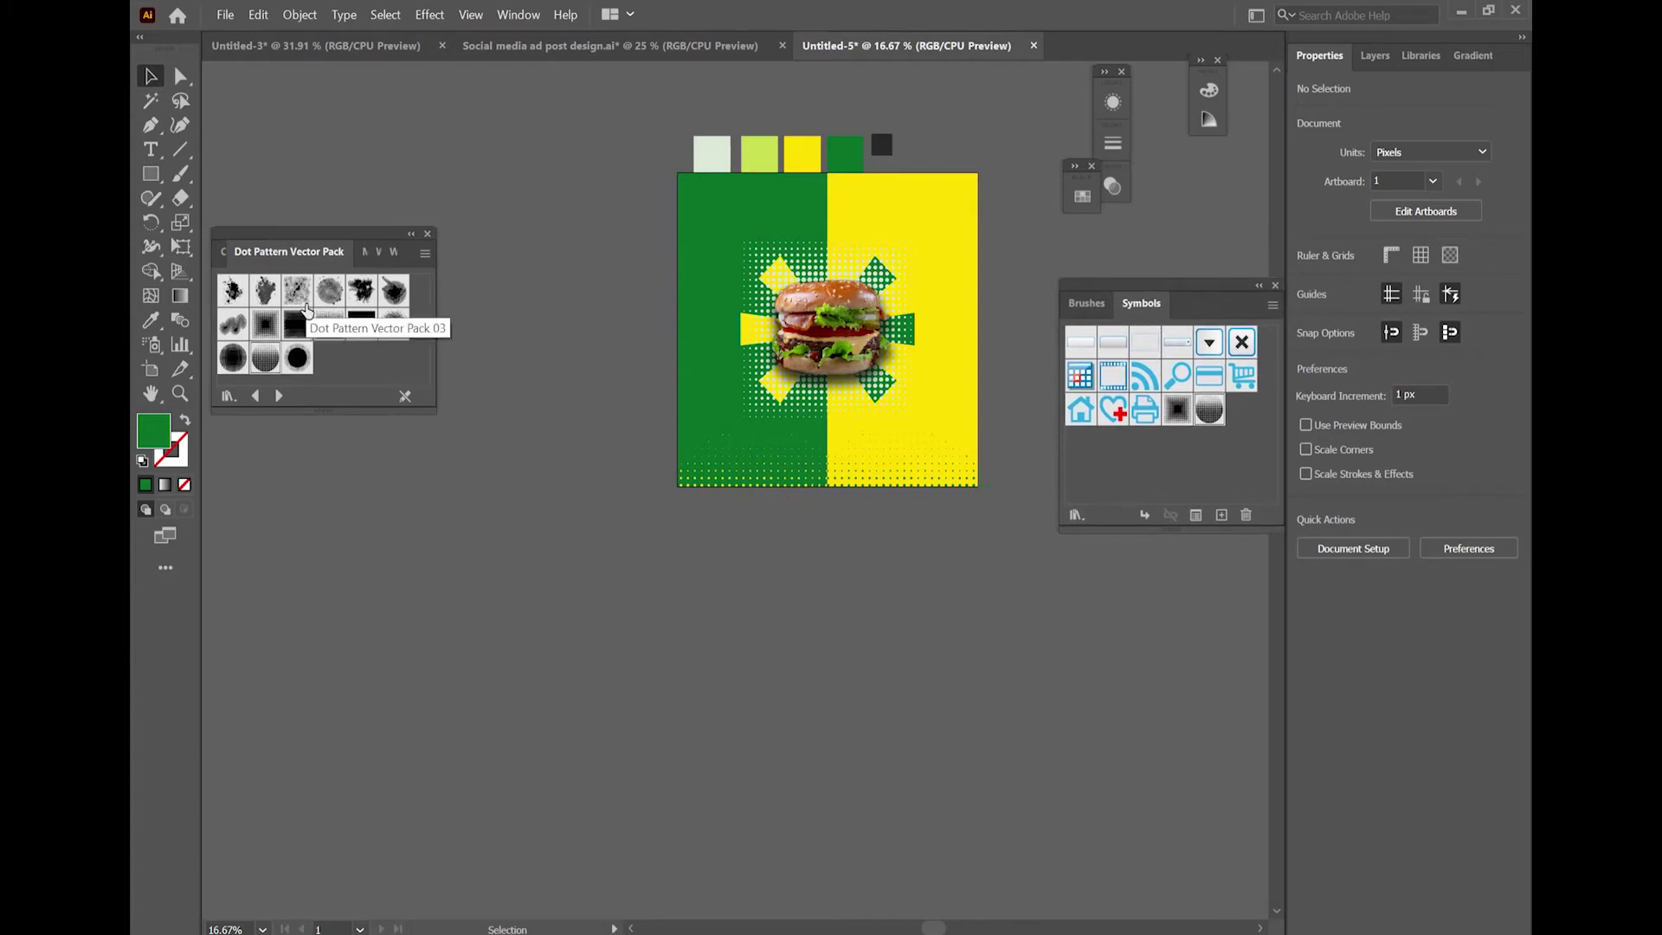
pyautogui.click(232, 291)
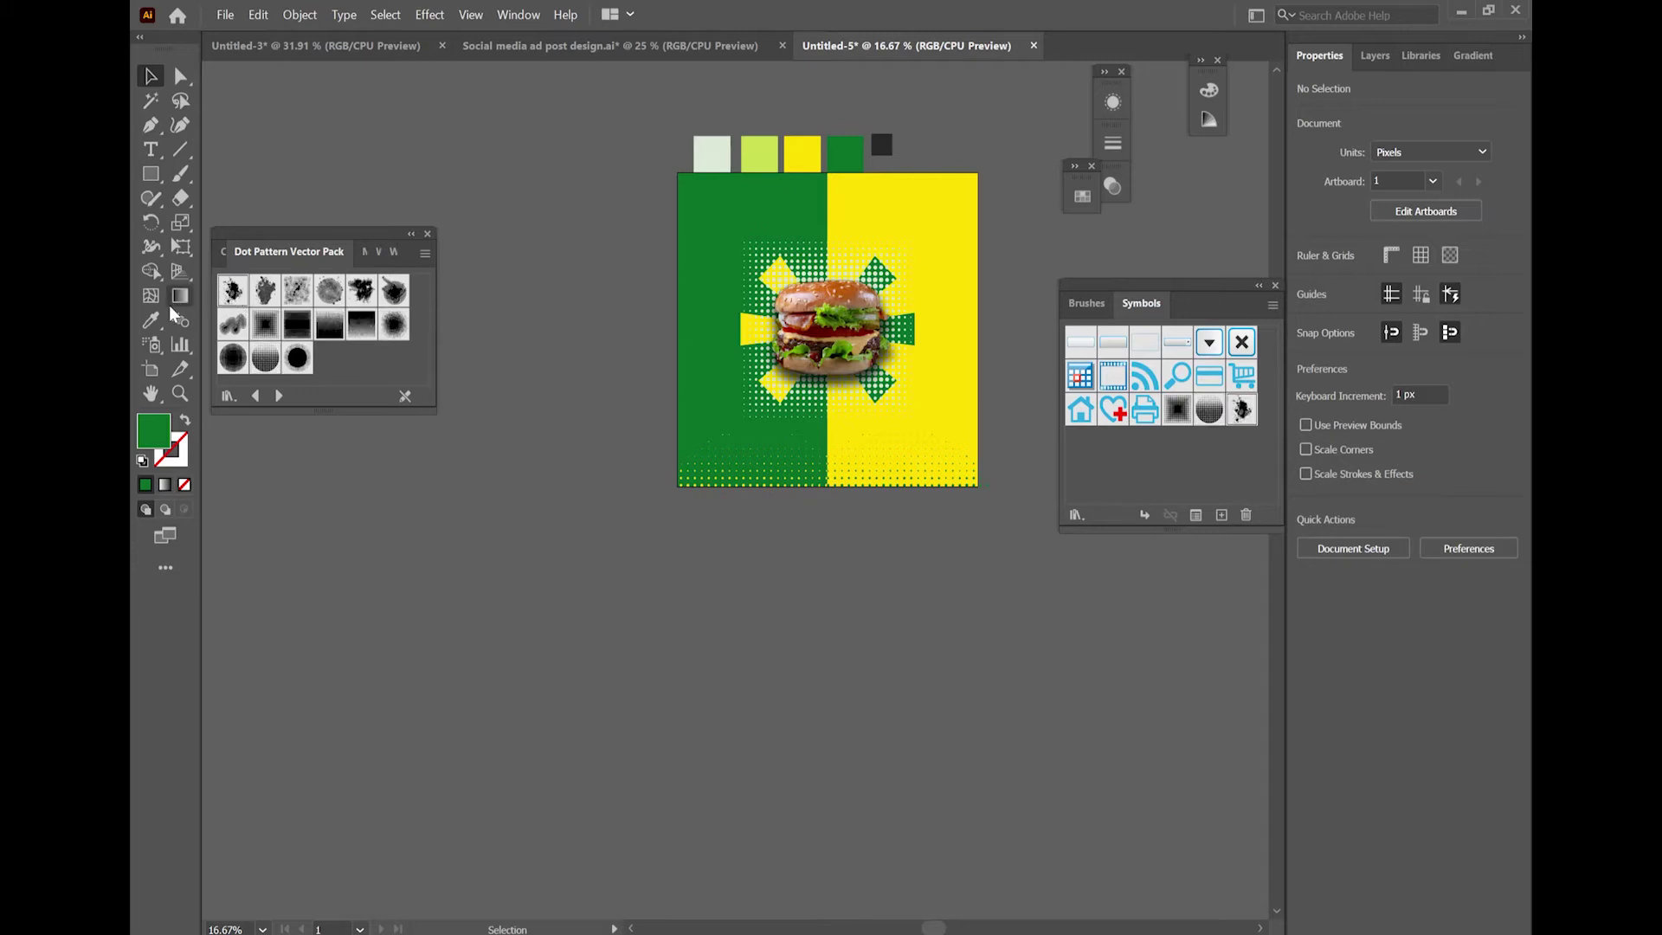
pyautogui.click(151, 345)
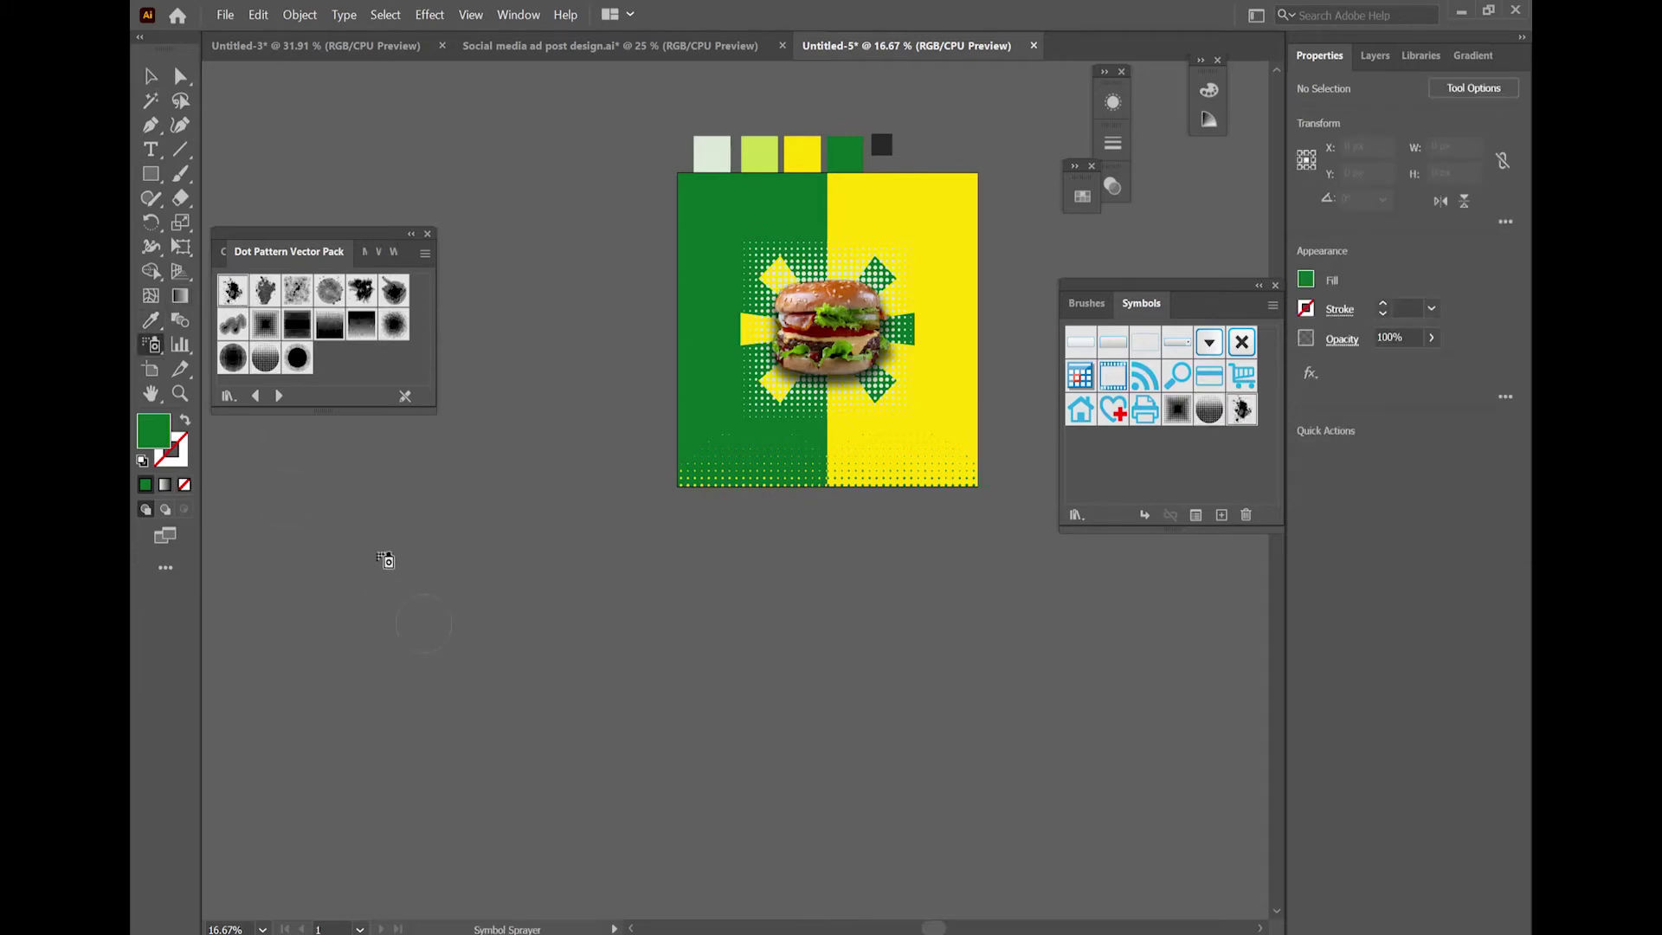
pyautogui.moveTo(430, 631); pyautogui.dragTo(356, 500)
pyautogui.click(150, 77)
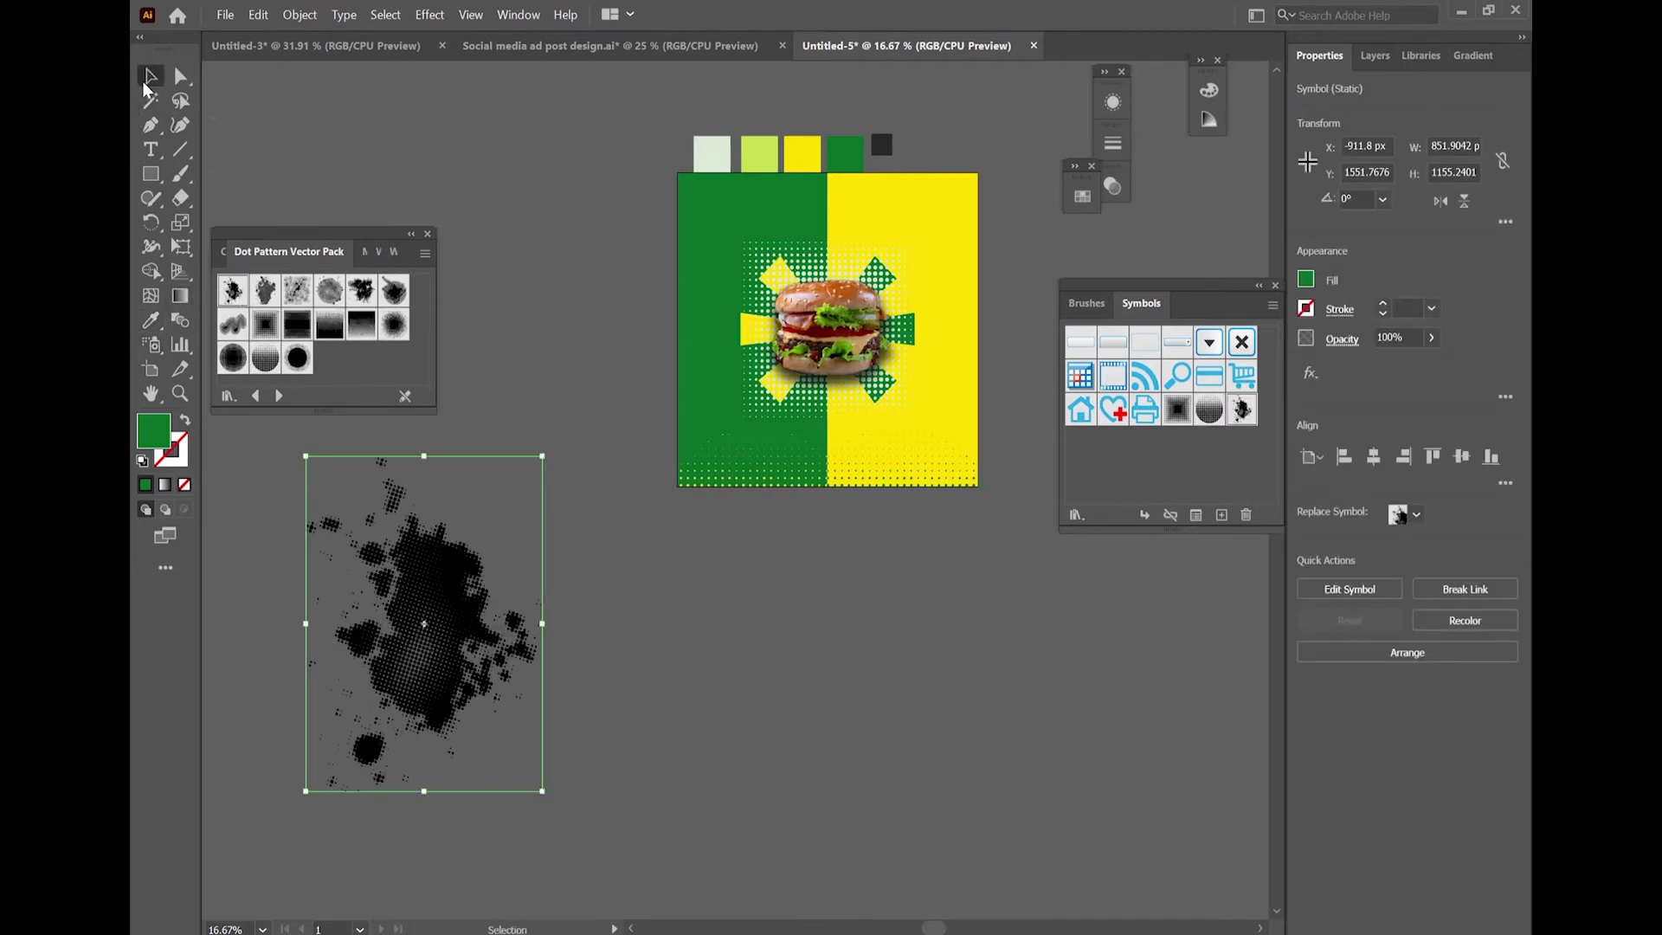
pyautogui.click(291, 15)
pyautogui.click(357, 227)
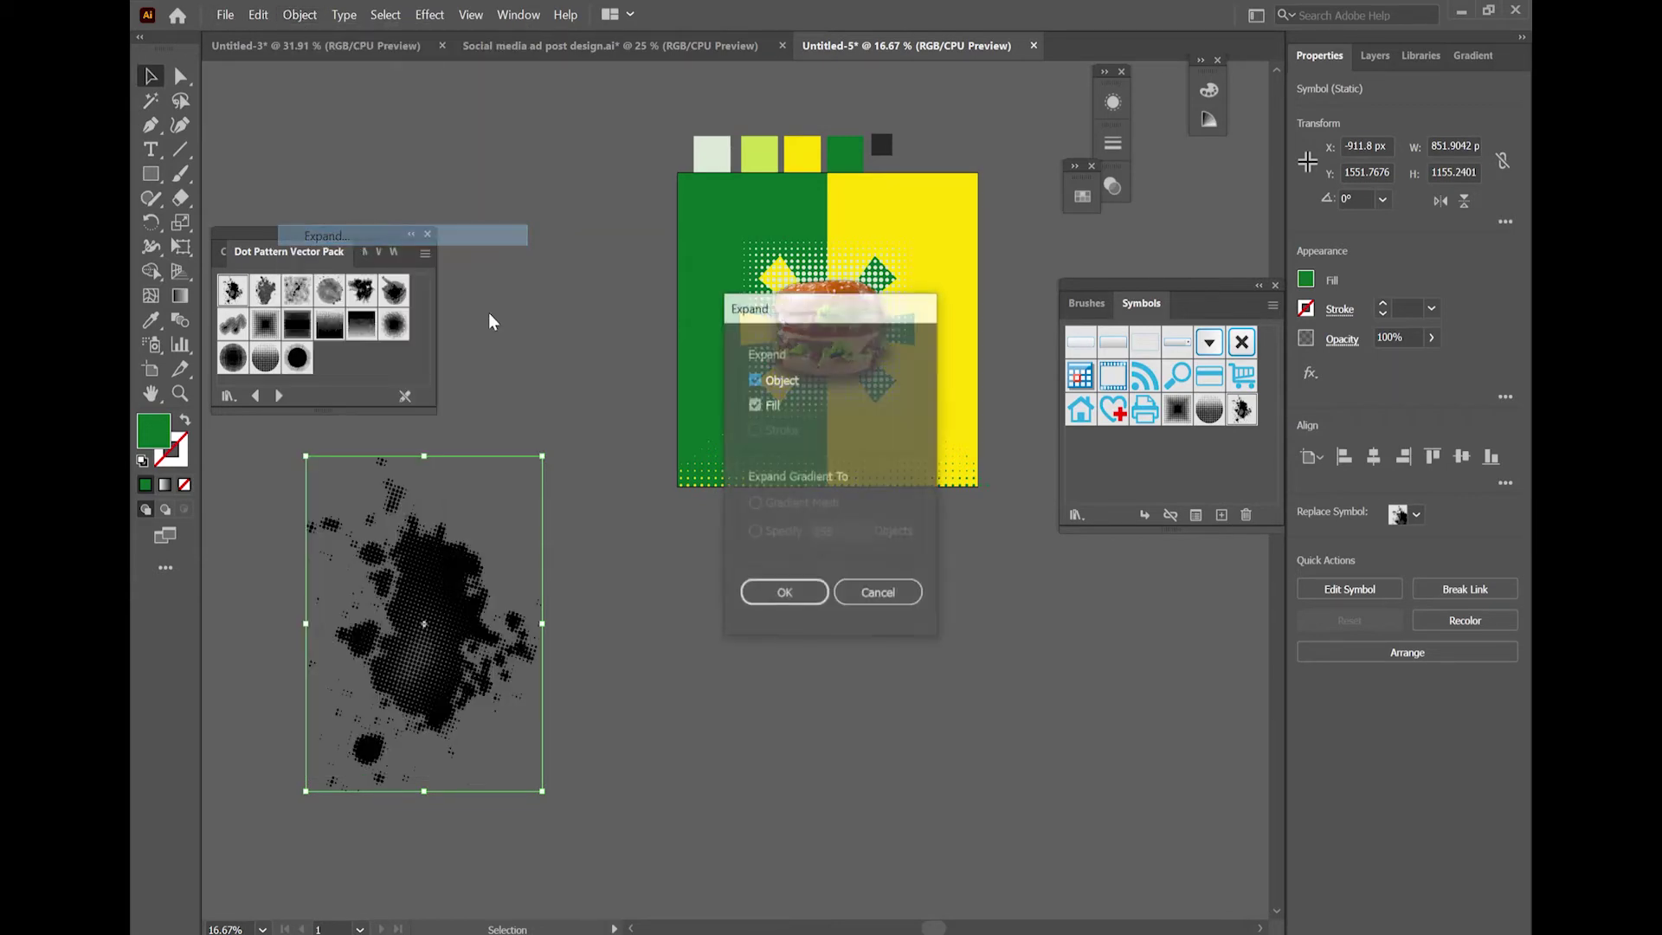
pyautogui.click(779, 595)
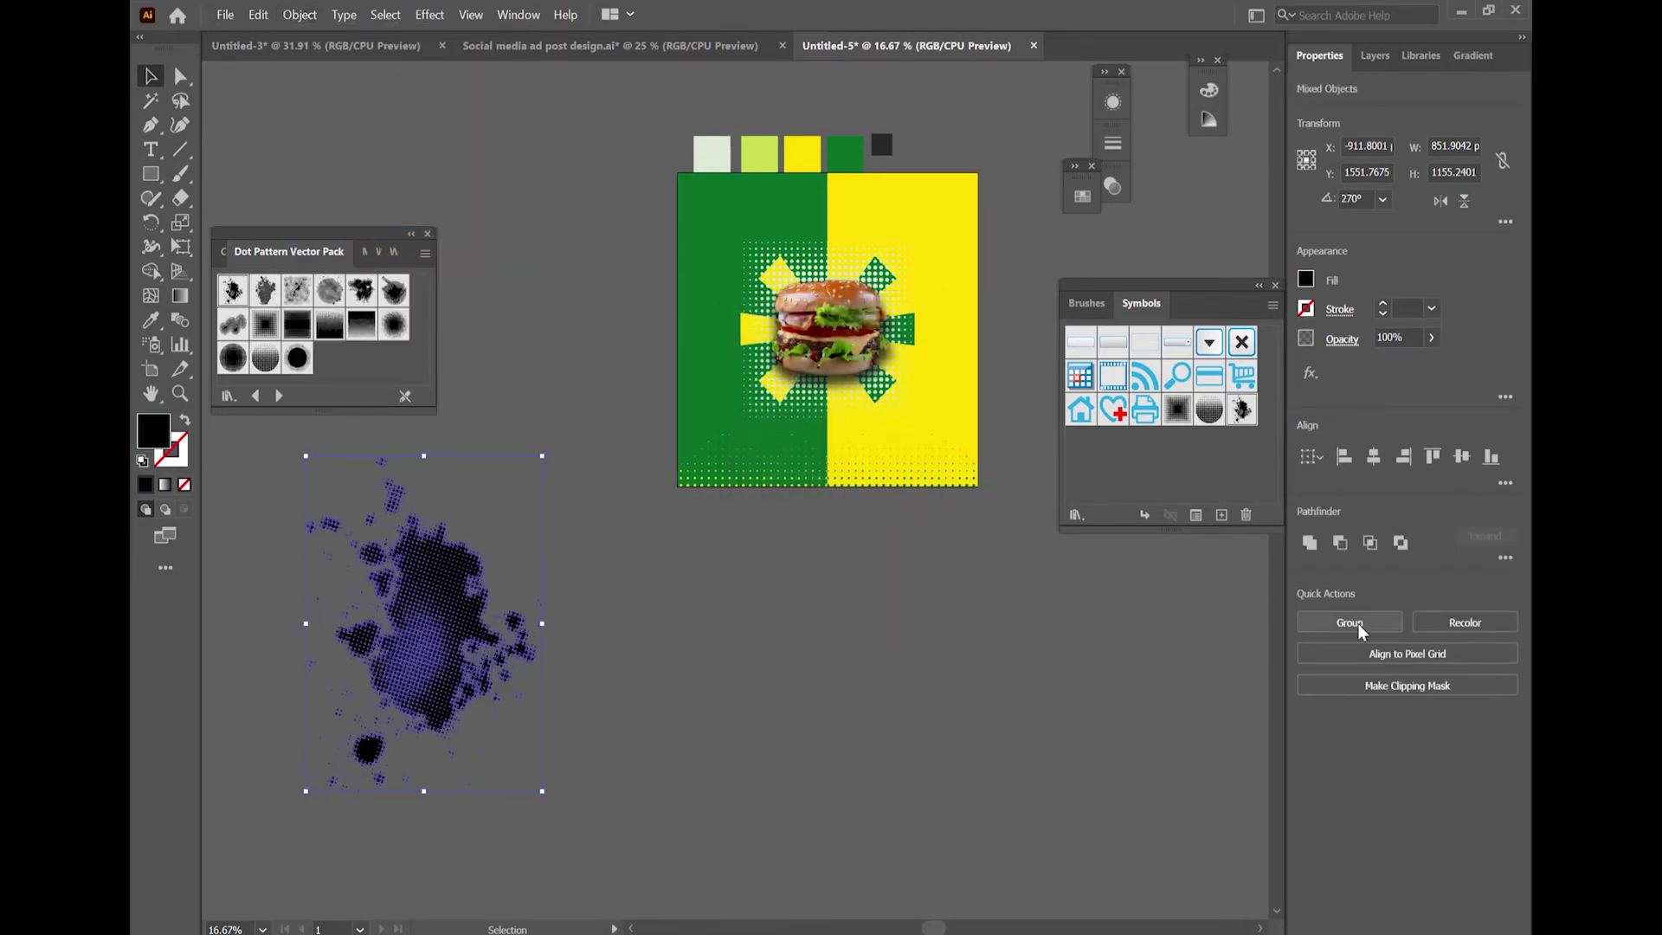
# Step: Colour the splatter with the dark green swatch and move it onto the artboard's right edge
pyautogui.click(150, 320)
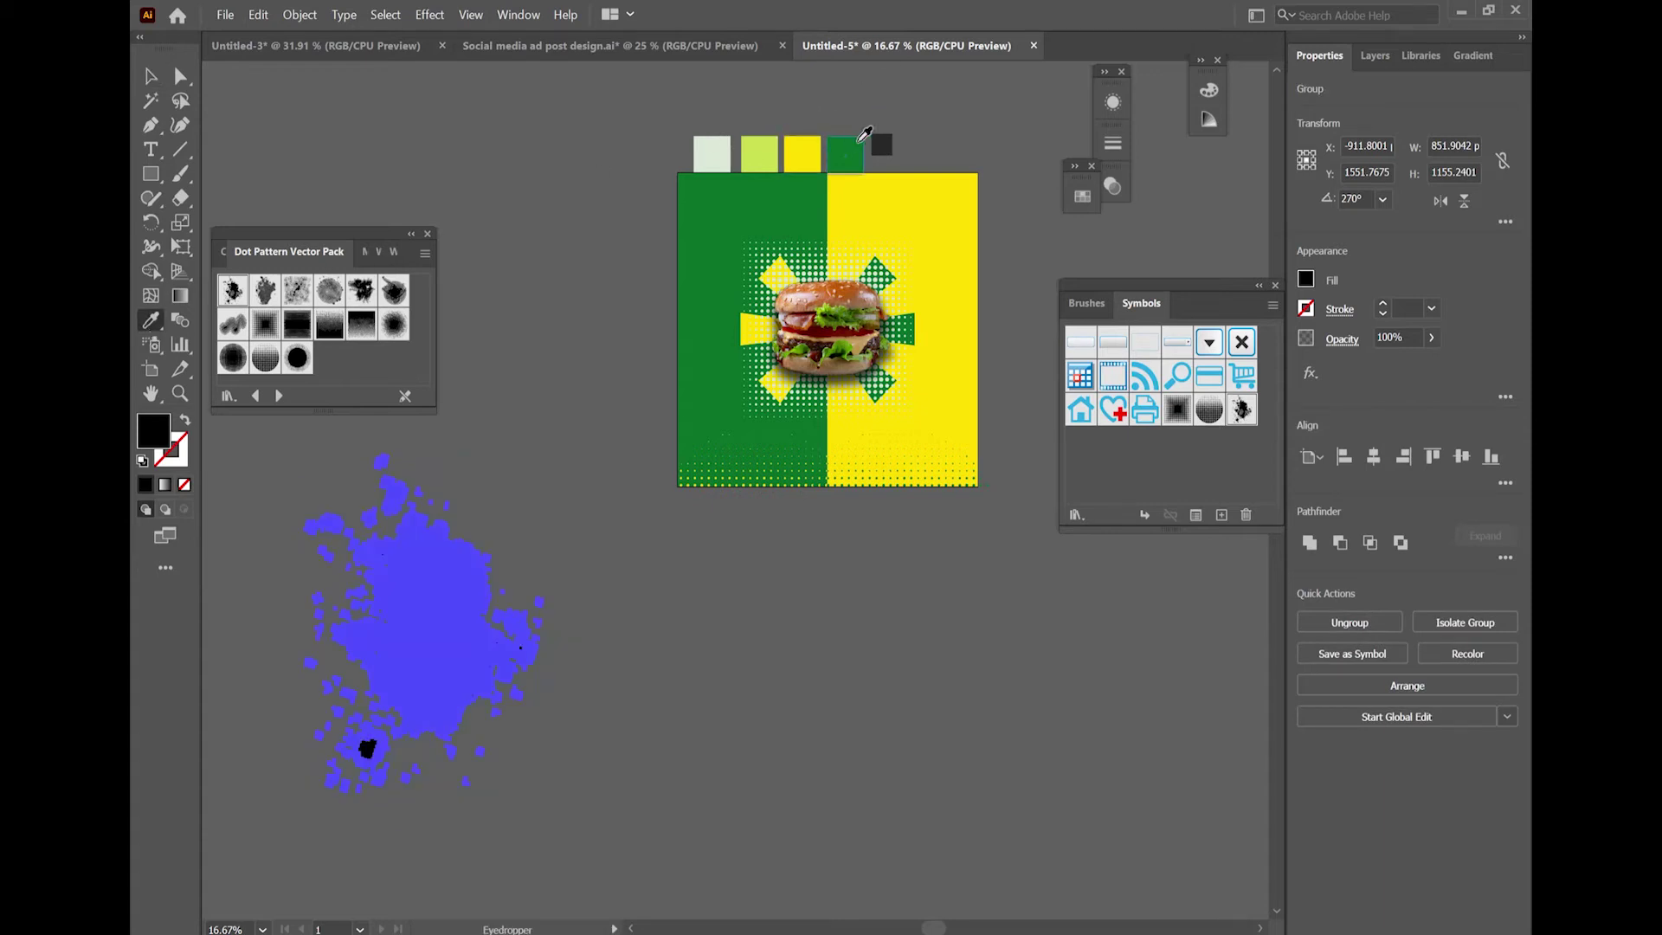
pyautogui.click(852, 138)
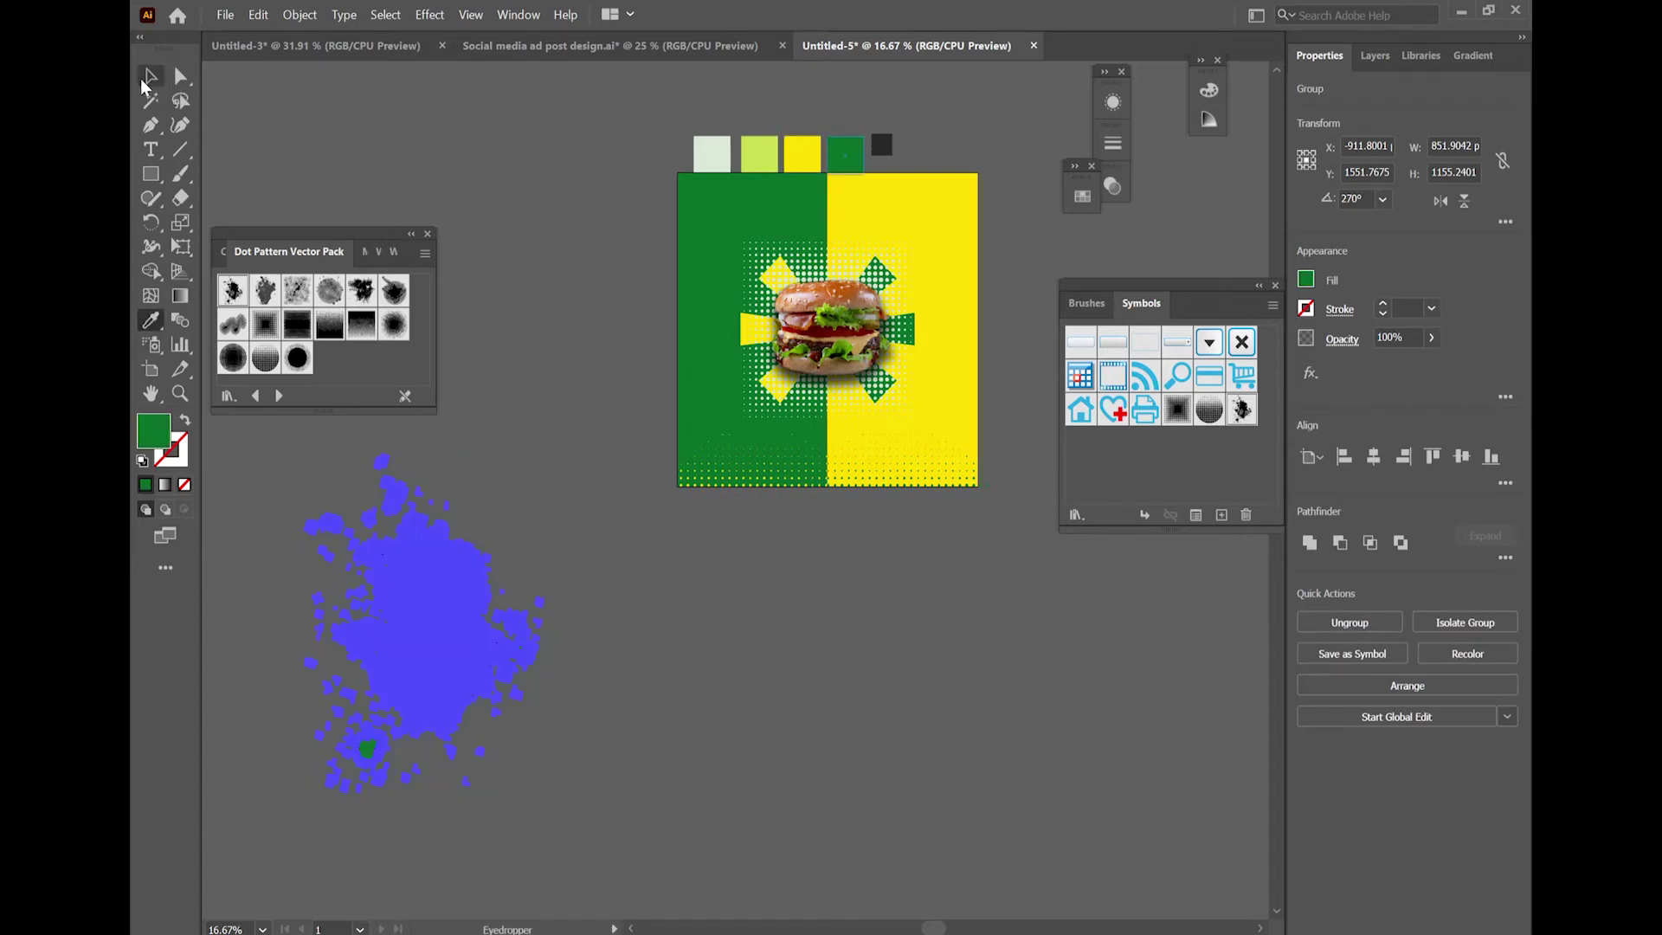
pyautogui.click(151, 76)
pyautogui.click(636, 662)
pyautogui.moveTo(397, 638); pyautogui.dragTo(999, 323)
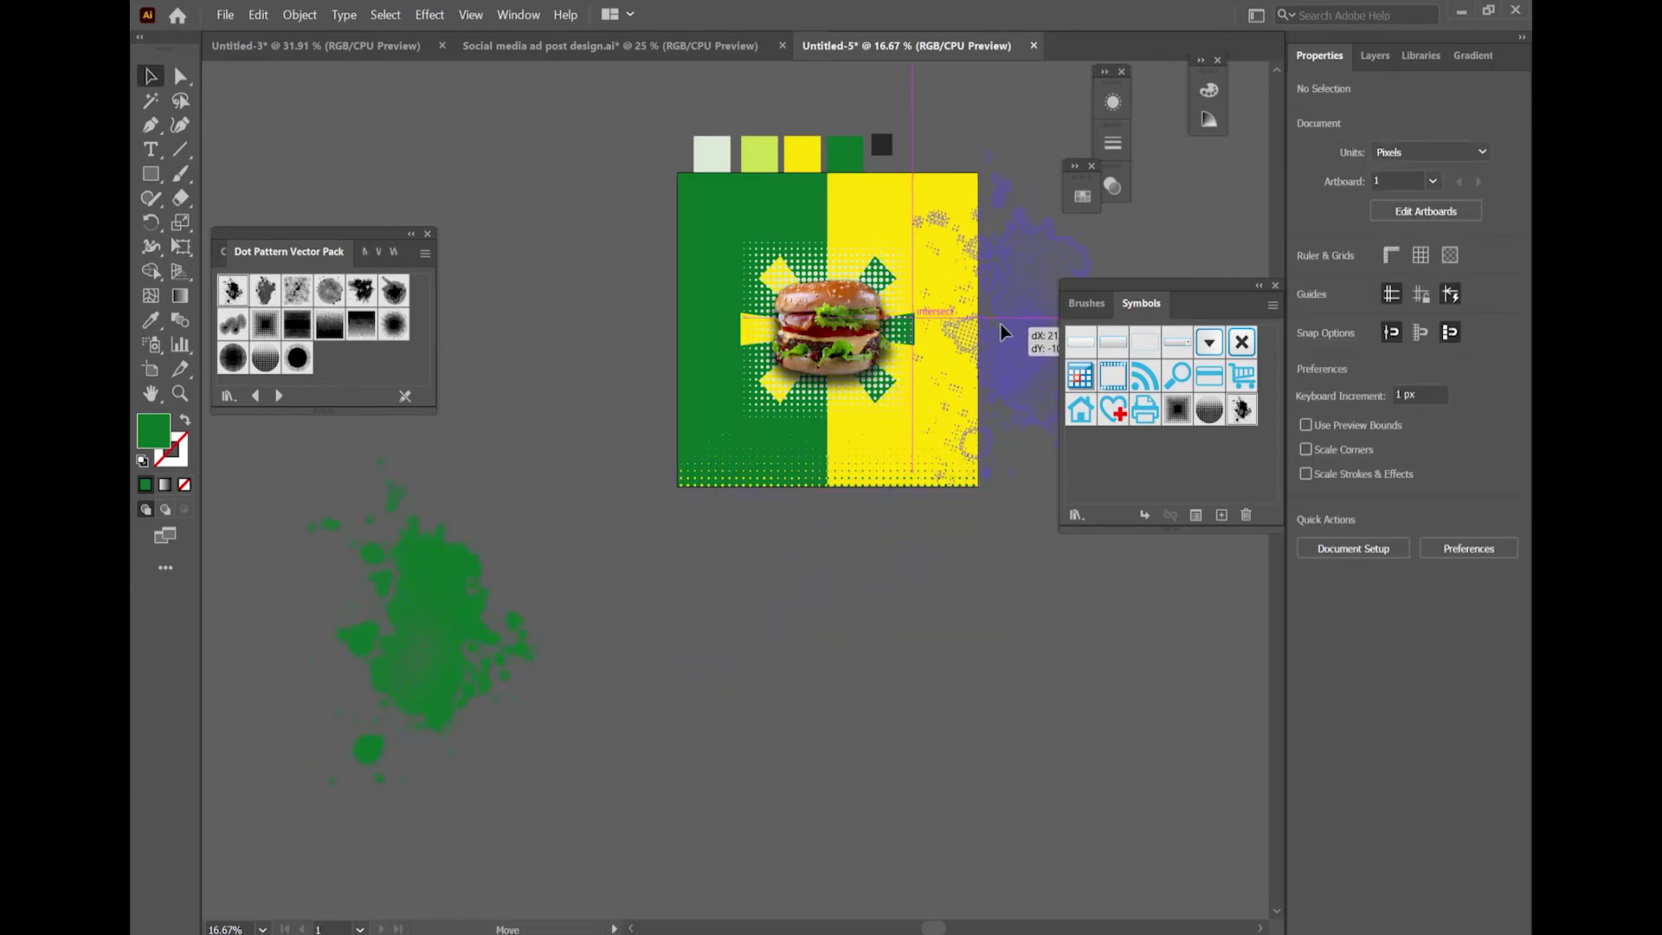
# Step: Settle the splatter on the right edge and place a vertically reflected copy on the left edge
pyautogui.moveTo(999, 323); pyautogui.dragTo(997, 315)
pyautogui.click(980, 620)
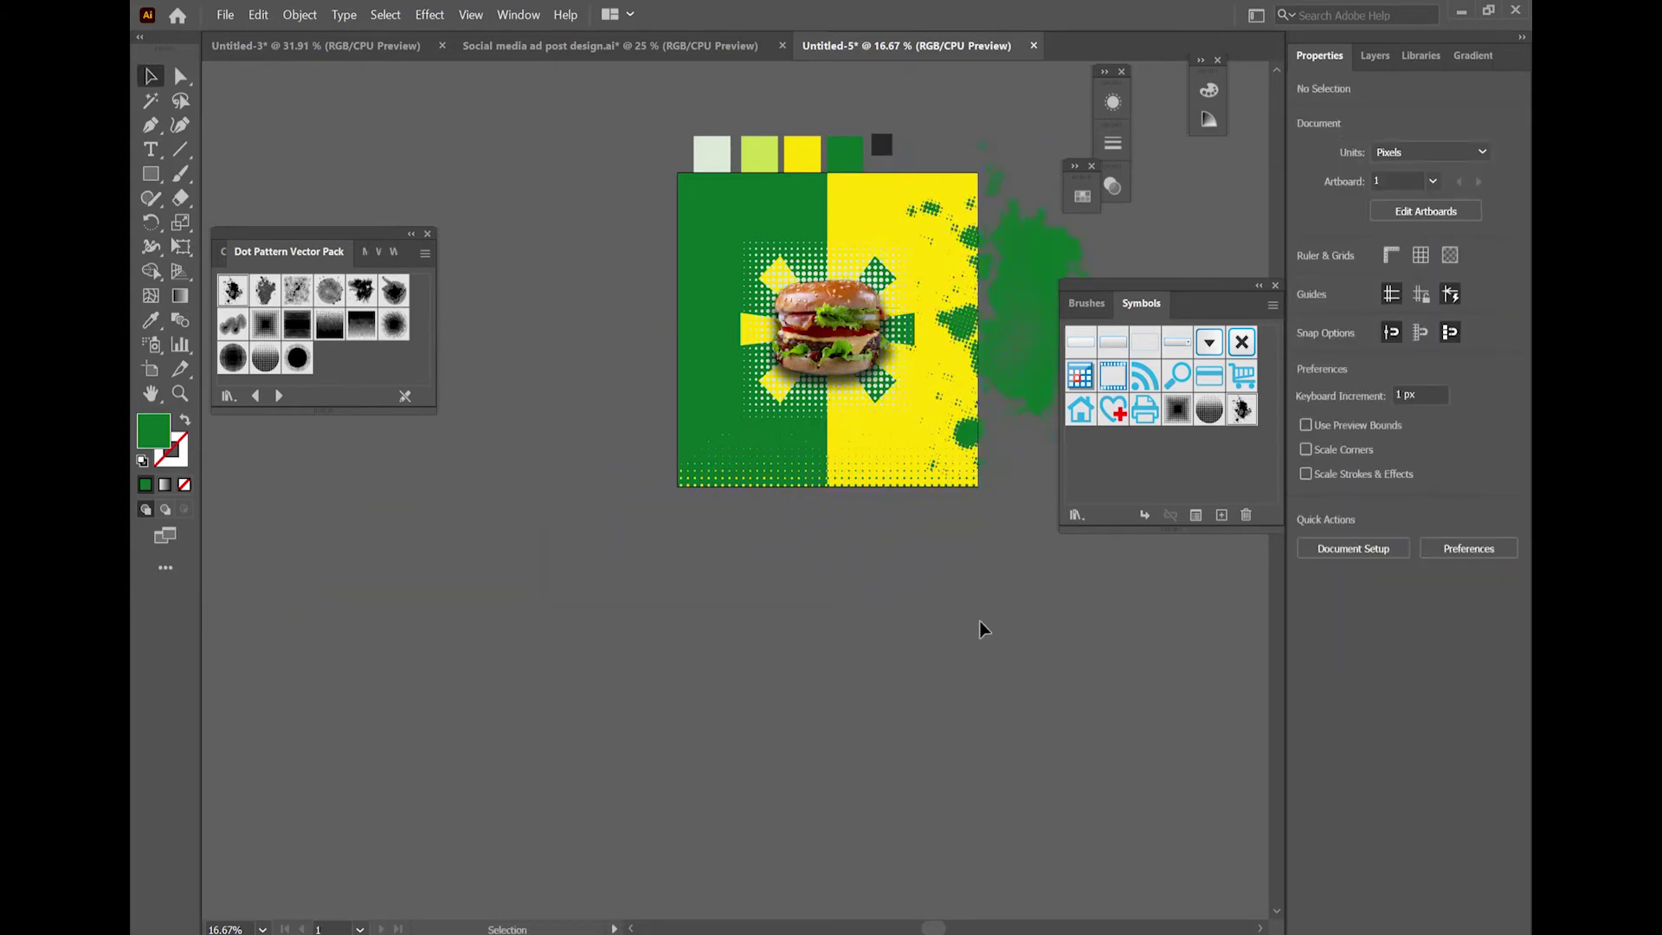
pyautogui.click(1007, 334)
pyautogui.rightClick(1006, 334)
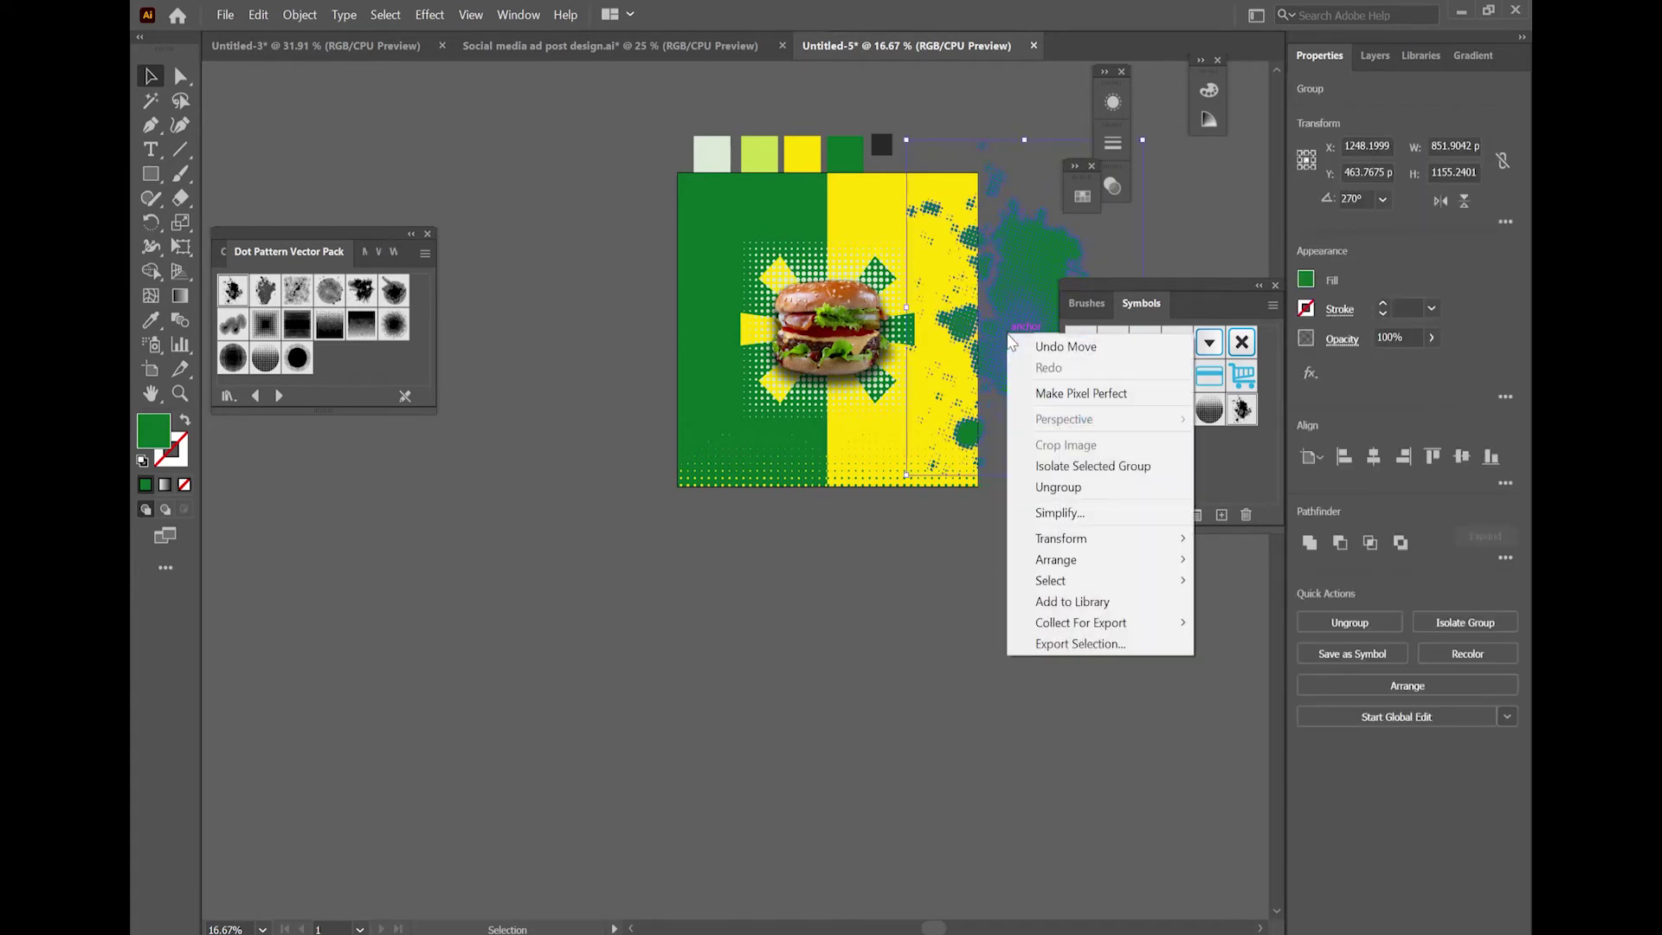
pyautogui.moveTo(1061, 537)
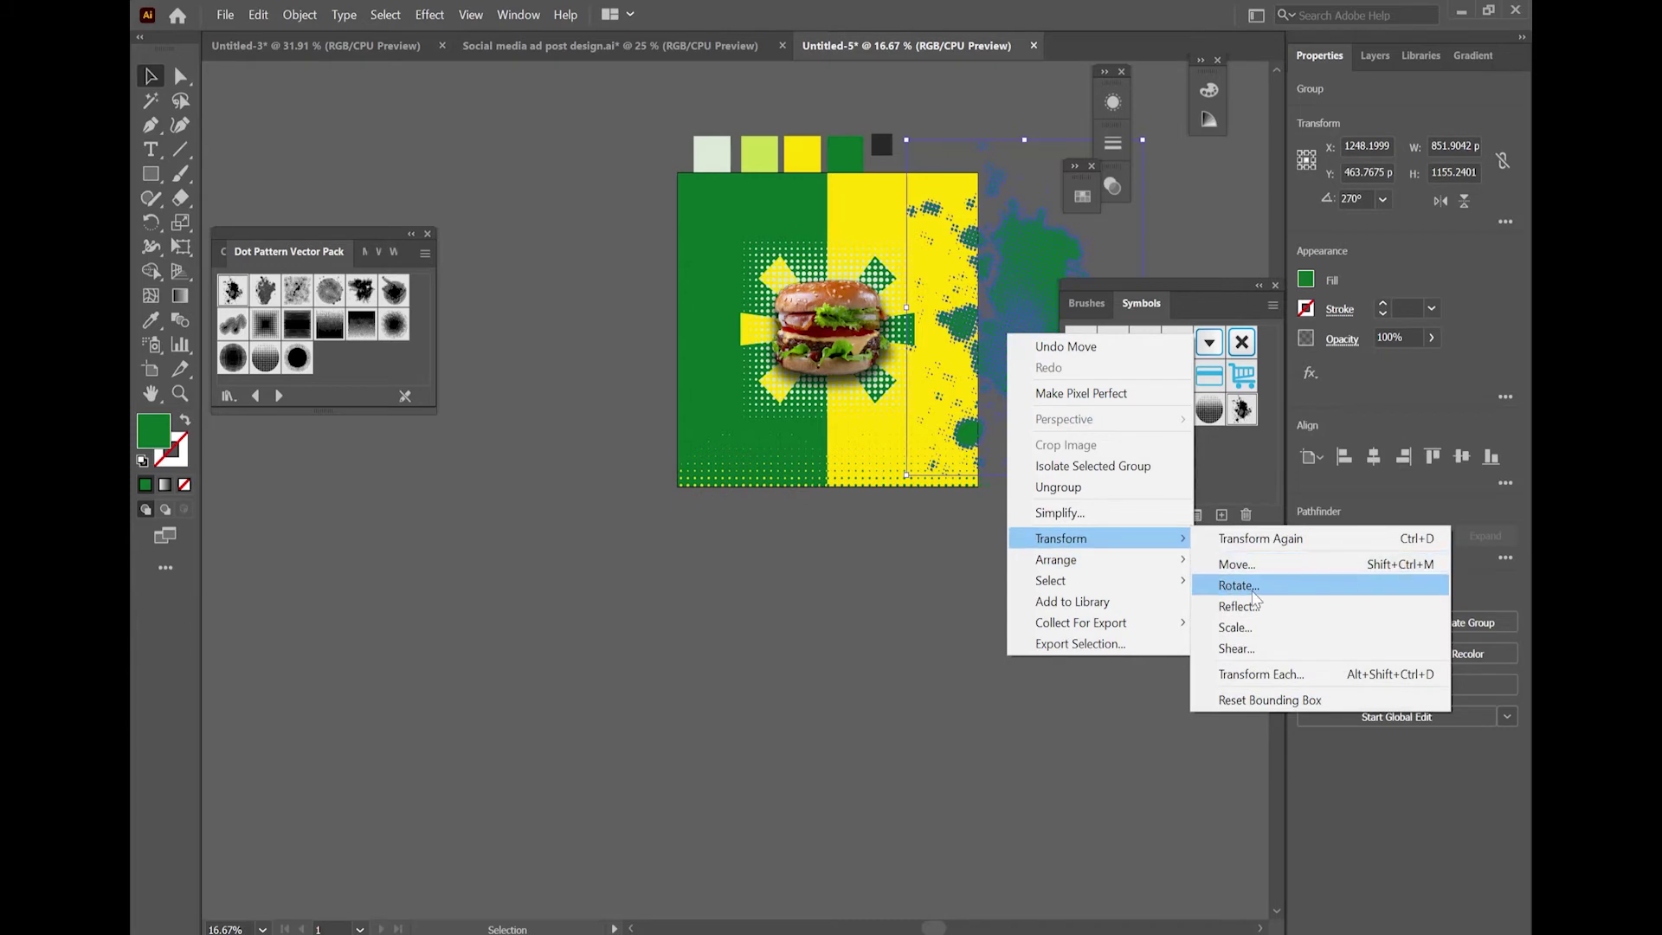
pyautogui.click(1238, 606)
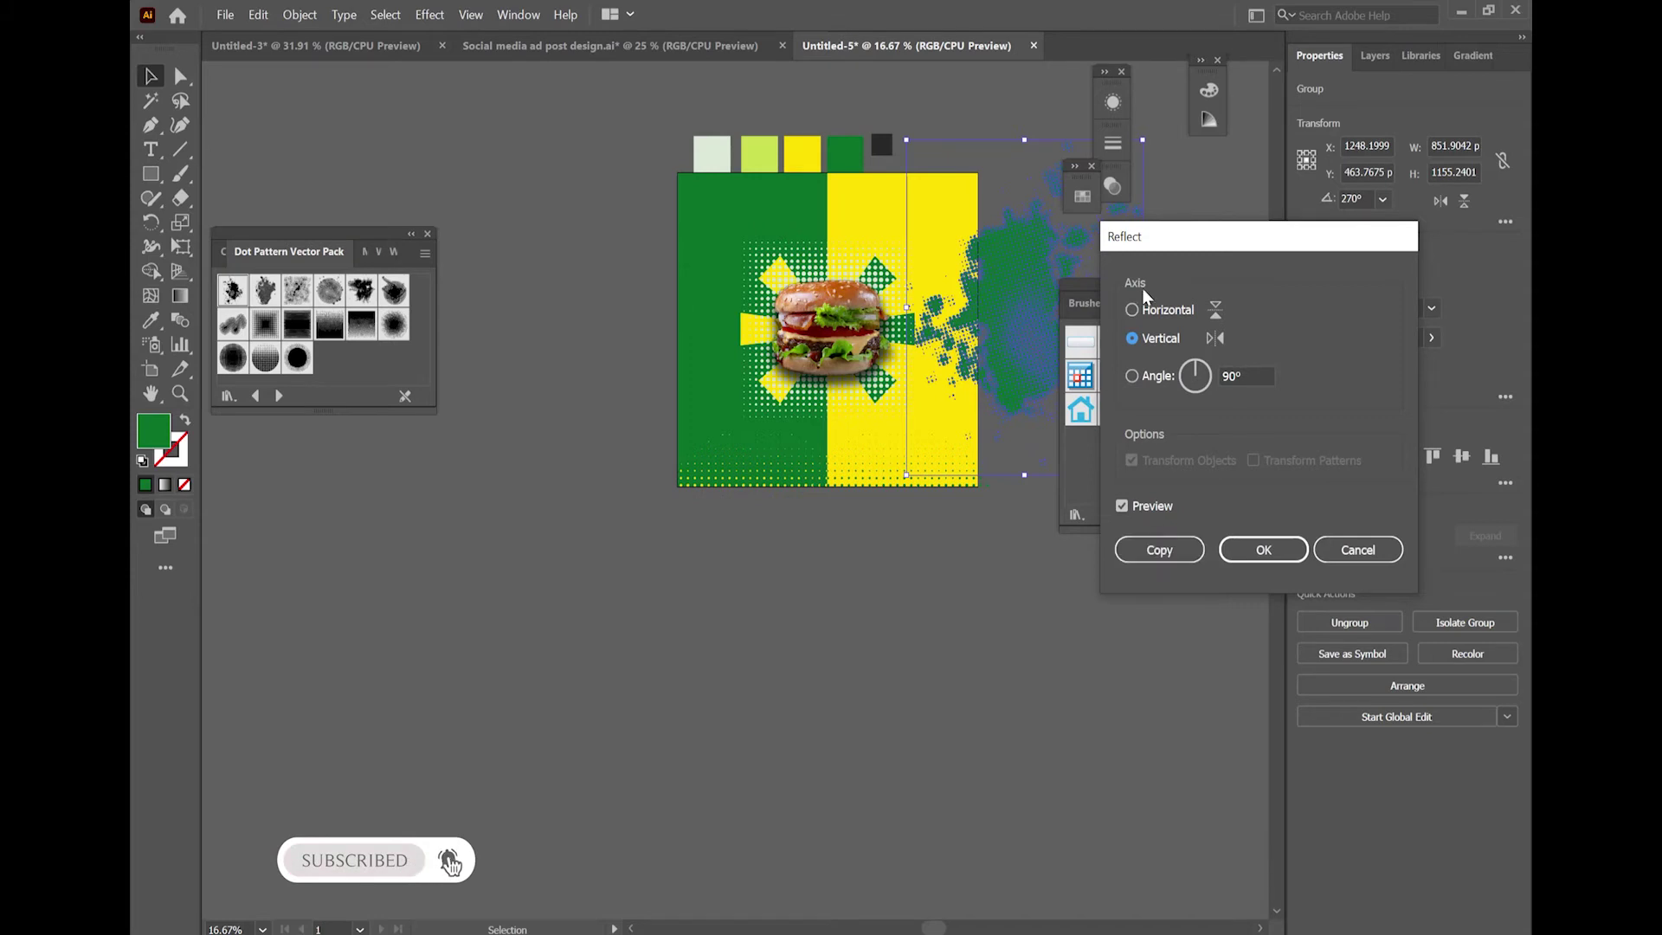
pyautogui.click(1160, 550)
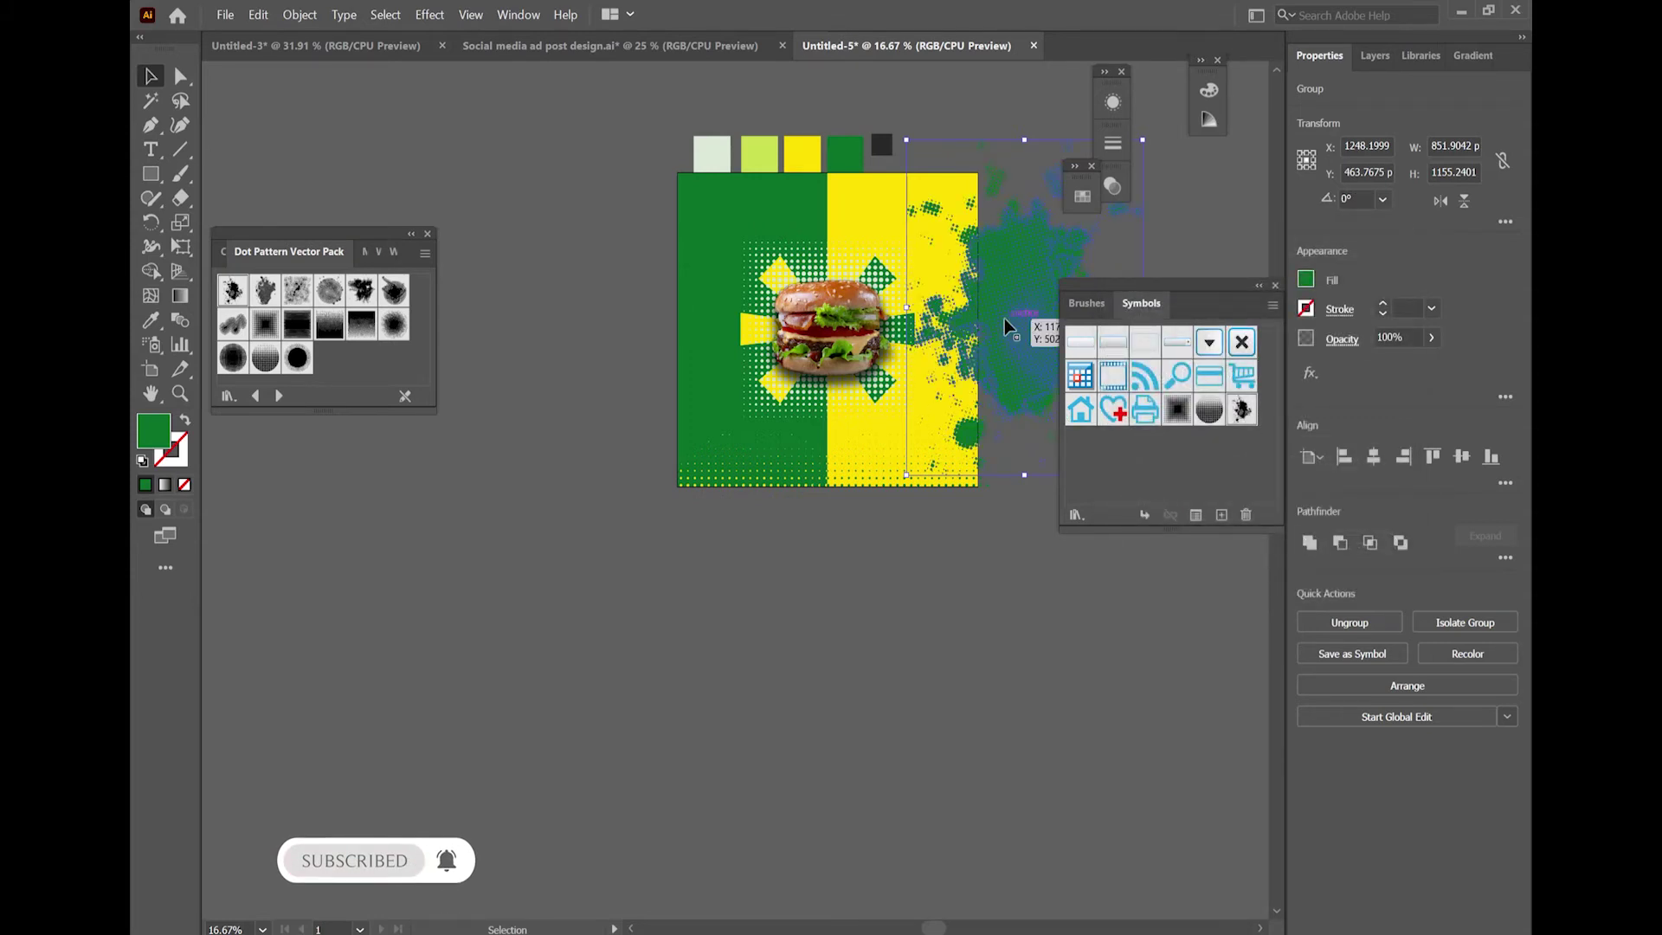
pyautogui.moveTo(1050, 313)
pyautogui.mouseDown()
pyautogui.moveTo(658, 372)
pyautogui.moveTo(600, 356)
pyautogui.mouseUp()
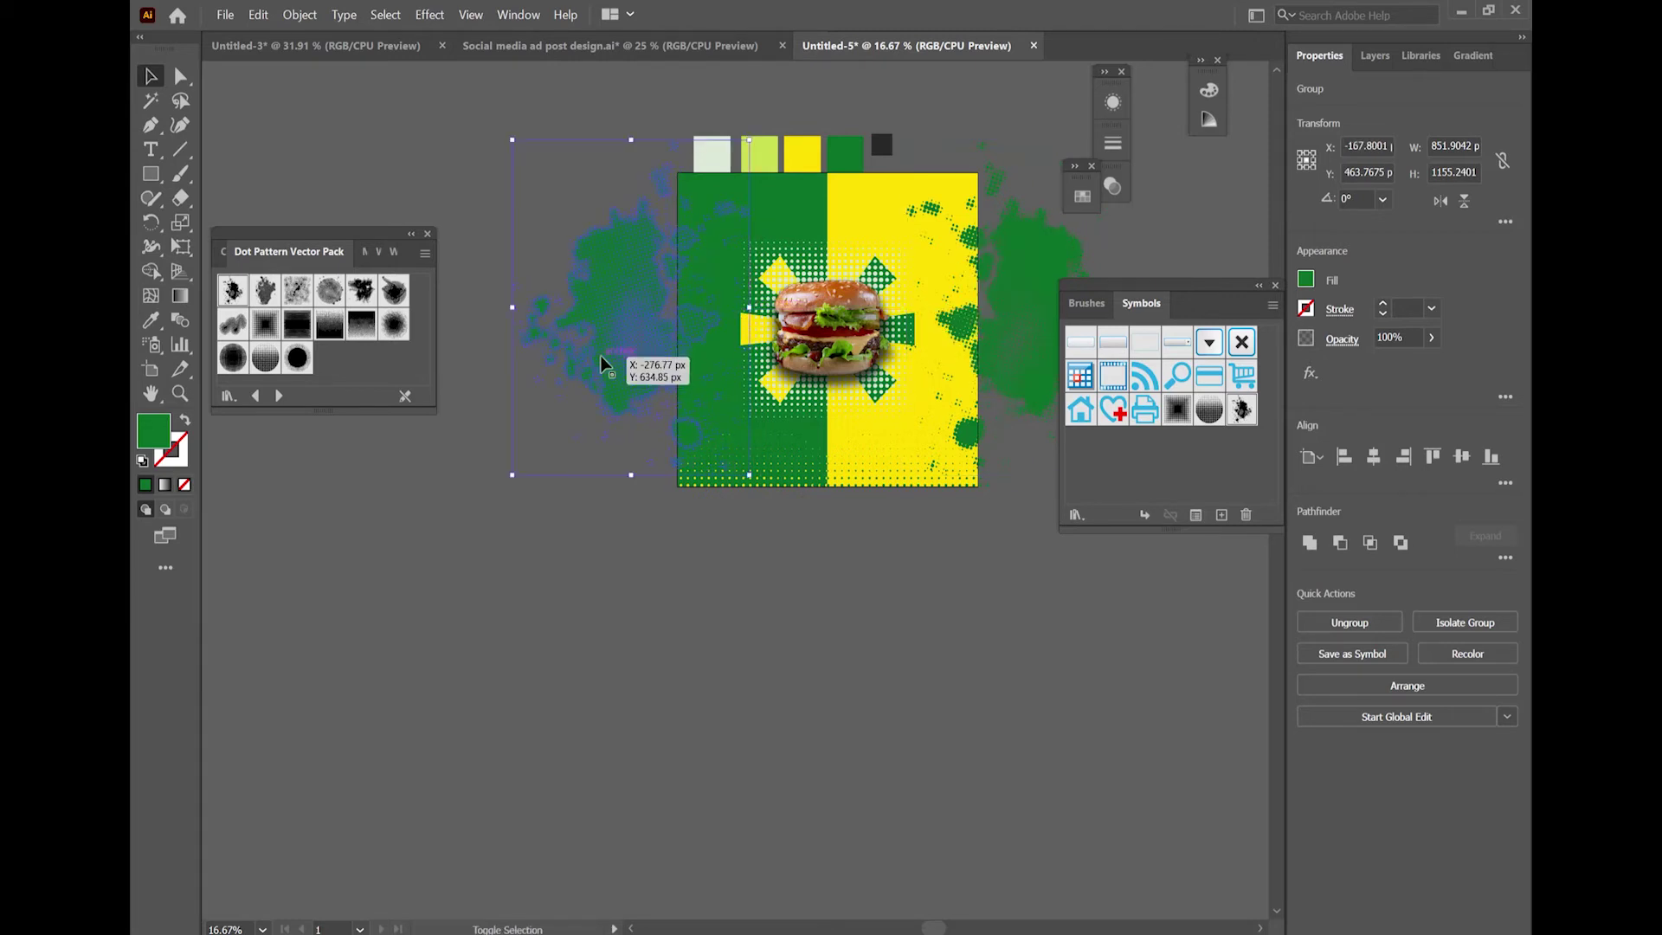
# Step: Recolour the left splatter with the palette's yellow swatch
pyautogui.click(152, 320)
pyautogui.click(804, 149)
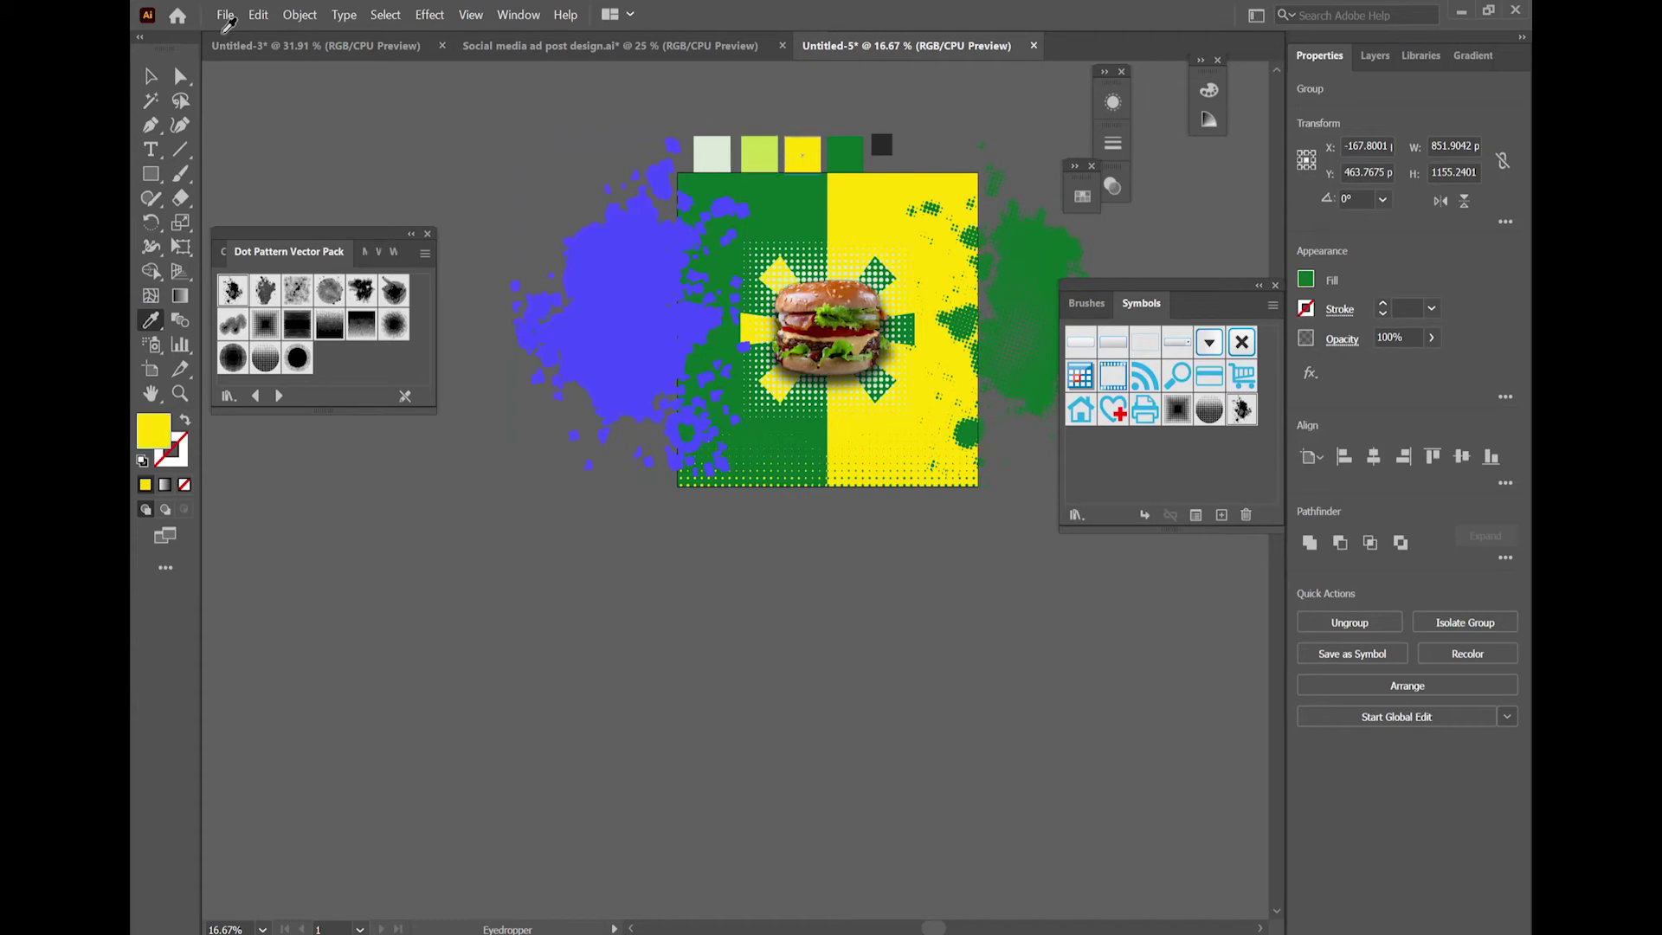
pyautogui.click(147, 76)
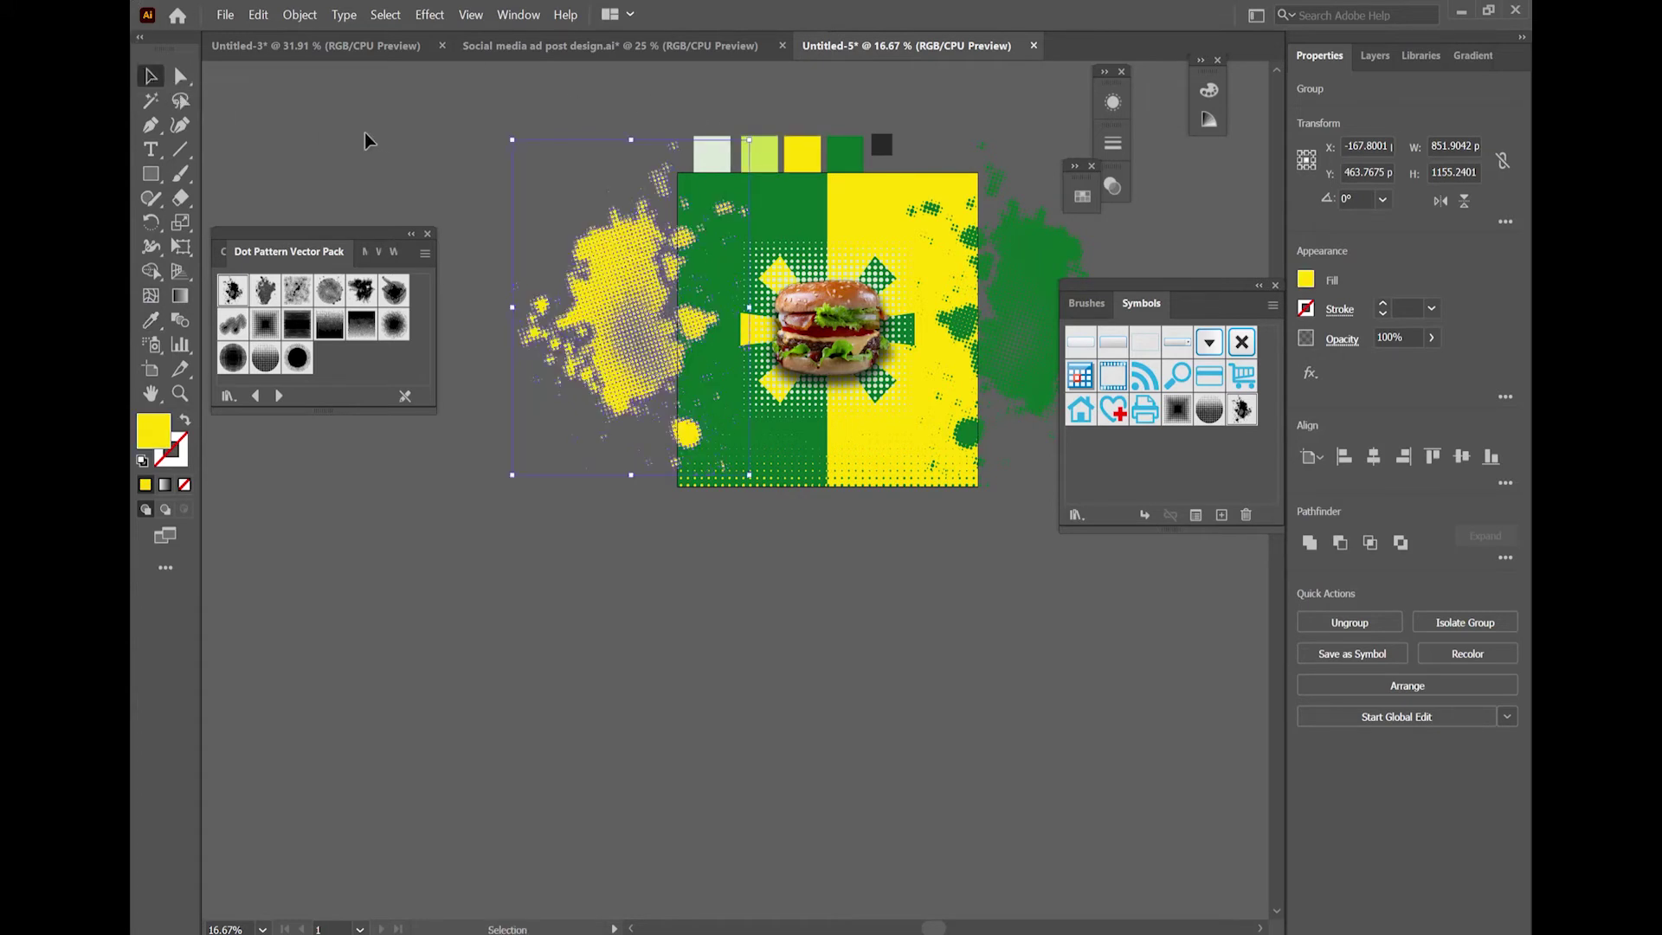
pyautogui.click(383, 132)
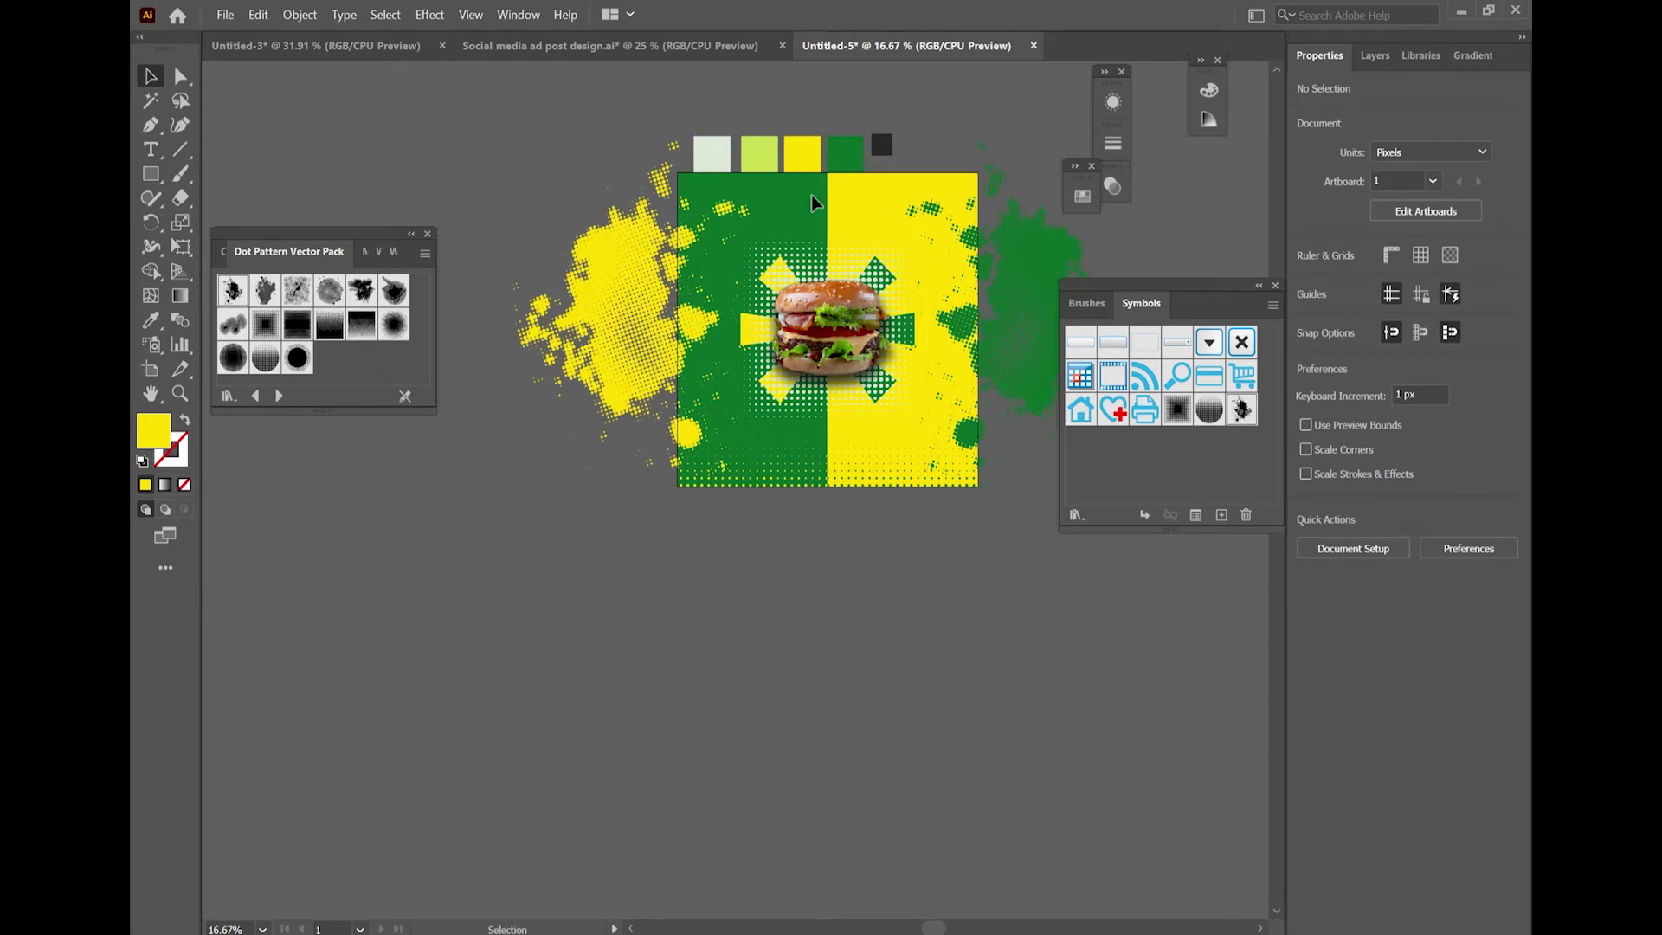
pyautogui.scroll(1, 806, 185)
pyautogui.scroll(1, 806, 185)
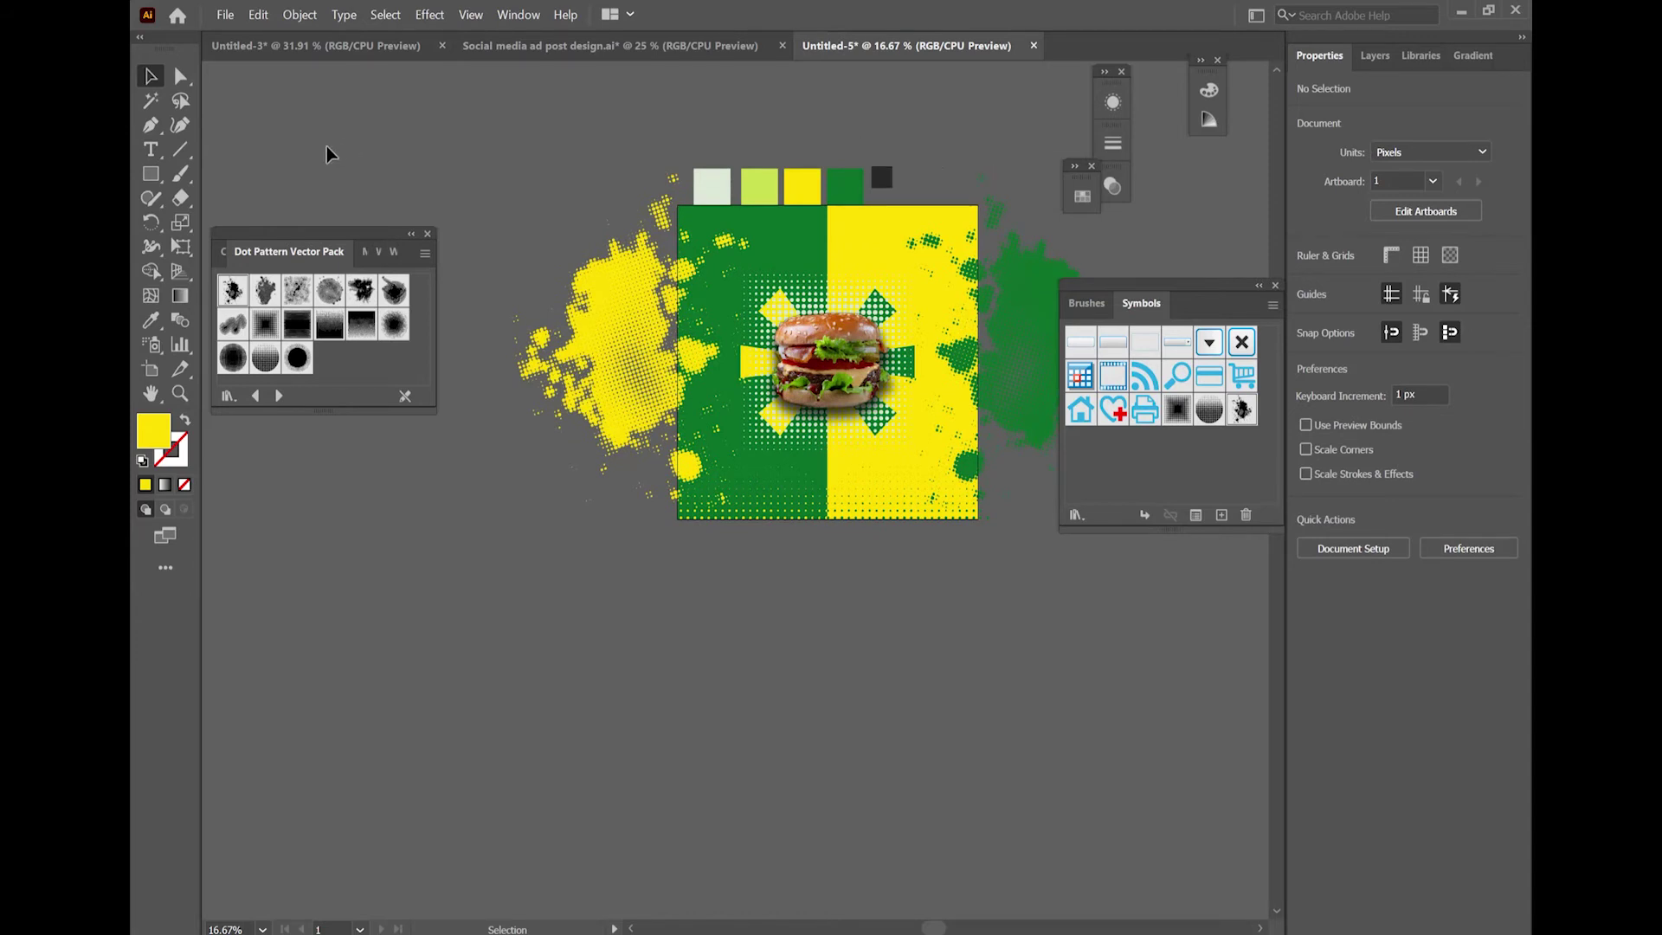
# Step: Type 'Burger' as a new text object near the top of the artboard
pyautogui.click(151, 149)
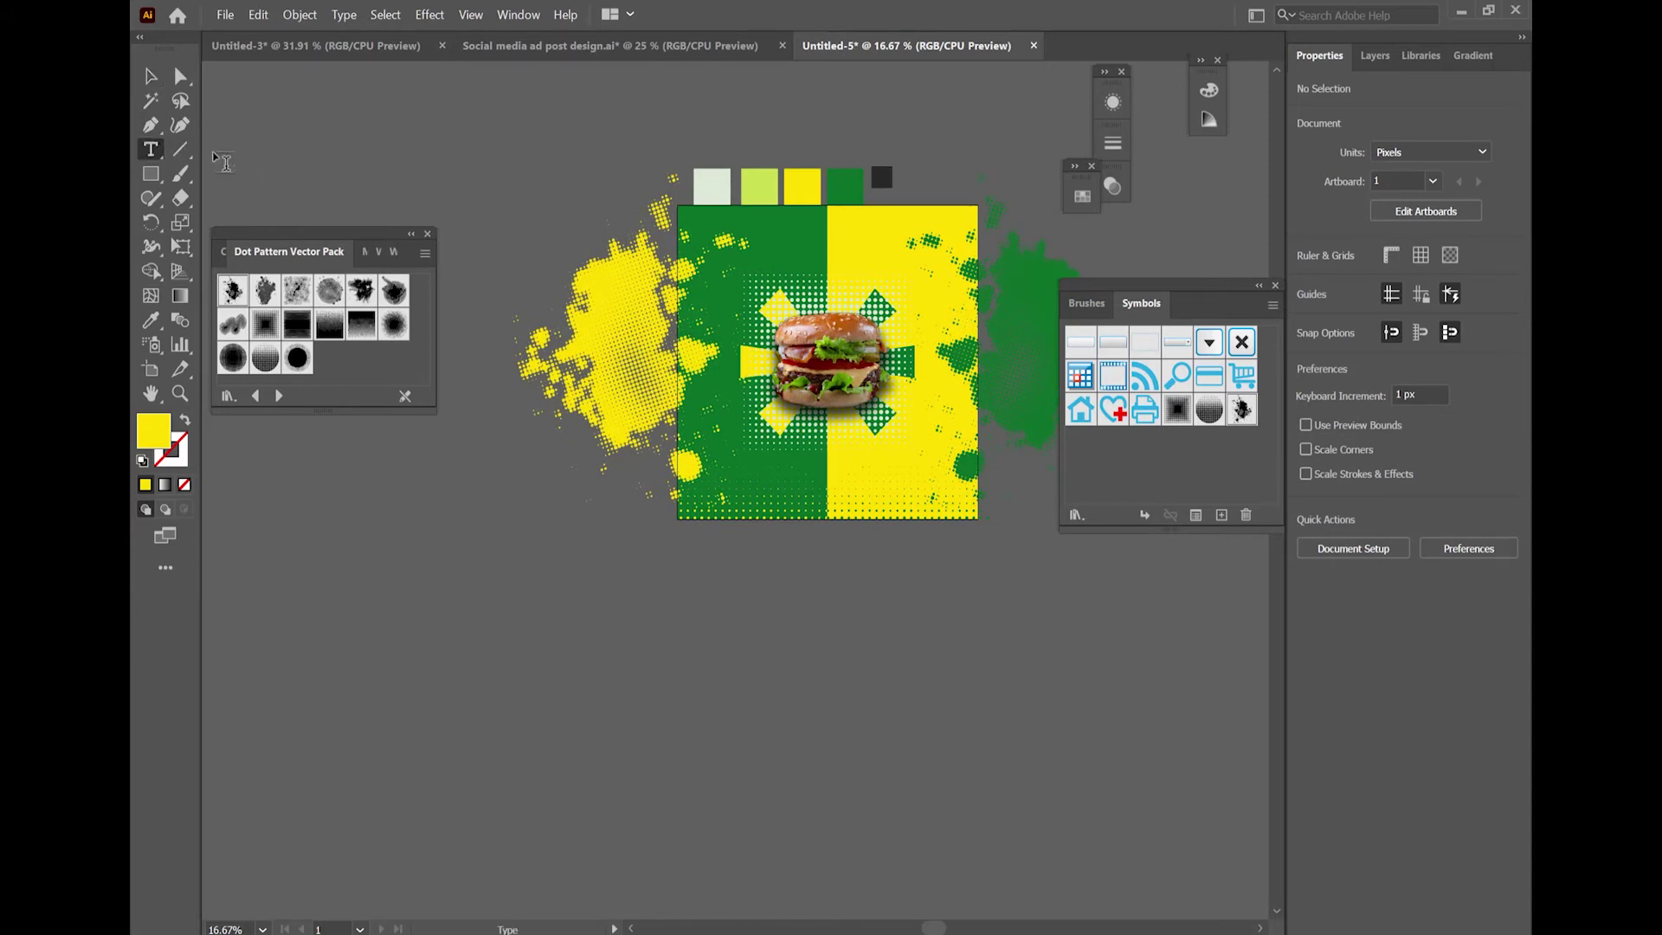
pyautogui.click(534, 152)
pyautogui.moveTo(606, 163); pyautogui.dragTo(762, 246)
pyautogui.write('Bur')
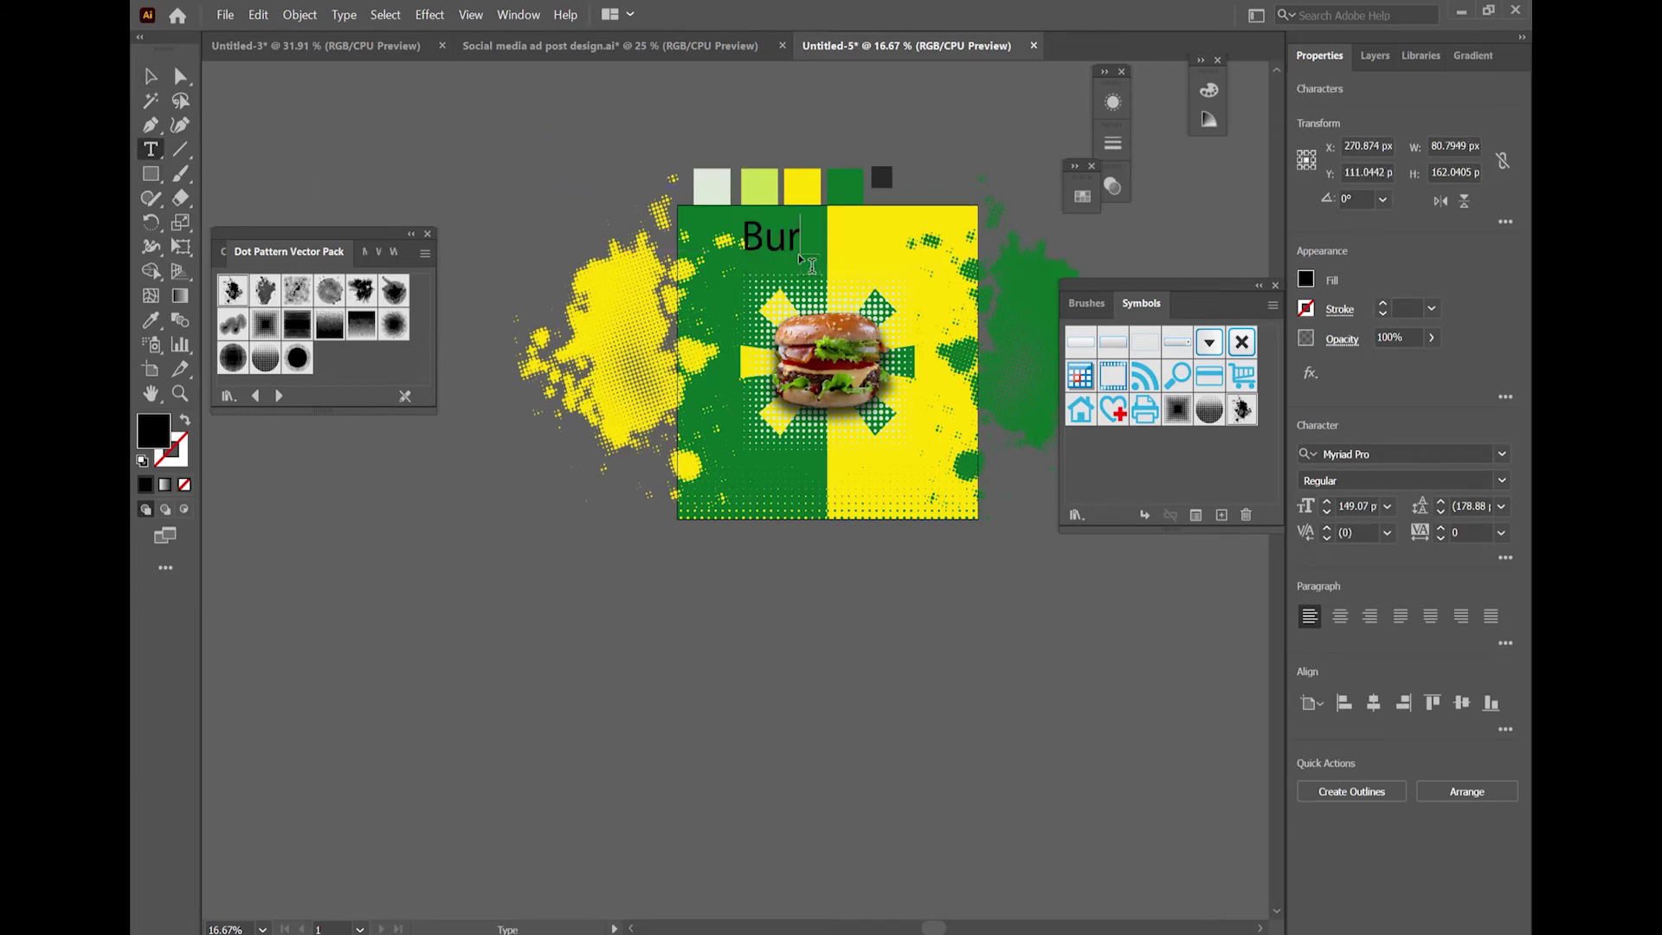
pyautogui.write('ger')
pyautogui.press('Escape')
# Step: Set the headline to Rockwell Bold, change it to UPPERCASE, and scale it down
pyautogui.click(1402, 454)
pyautogui.write('Rockwell')
pyautogui.press('Return')
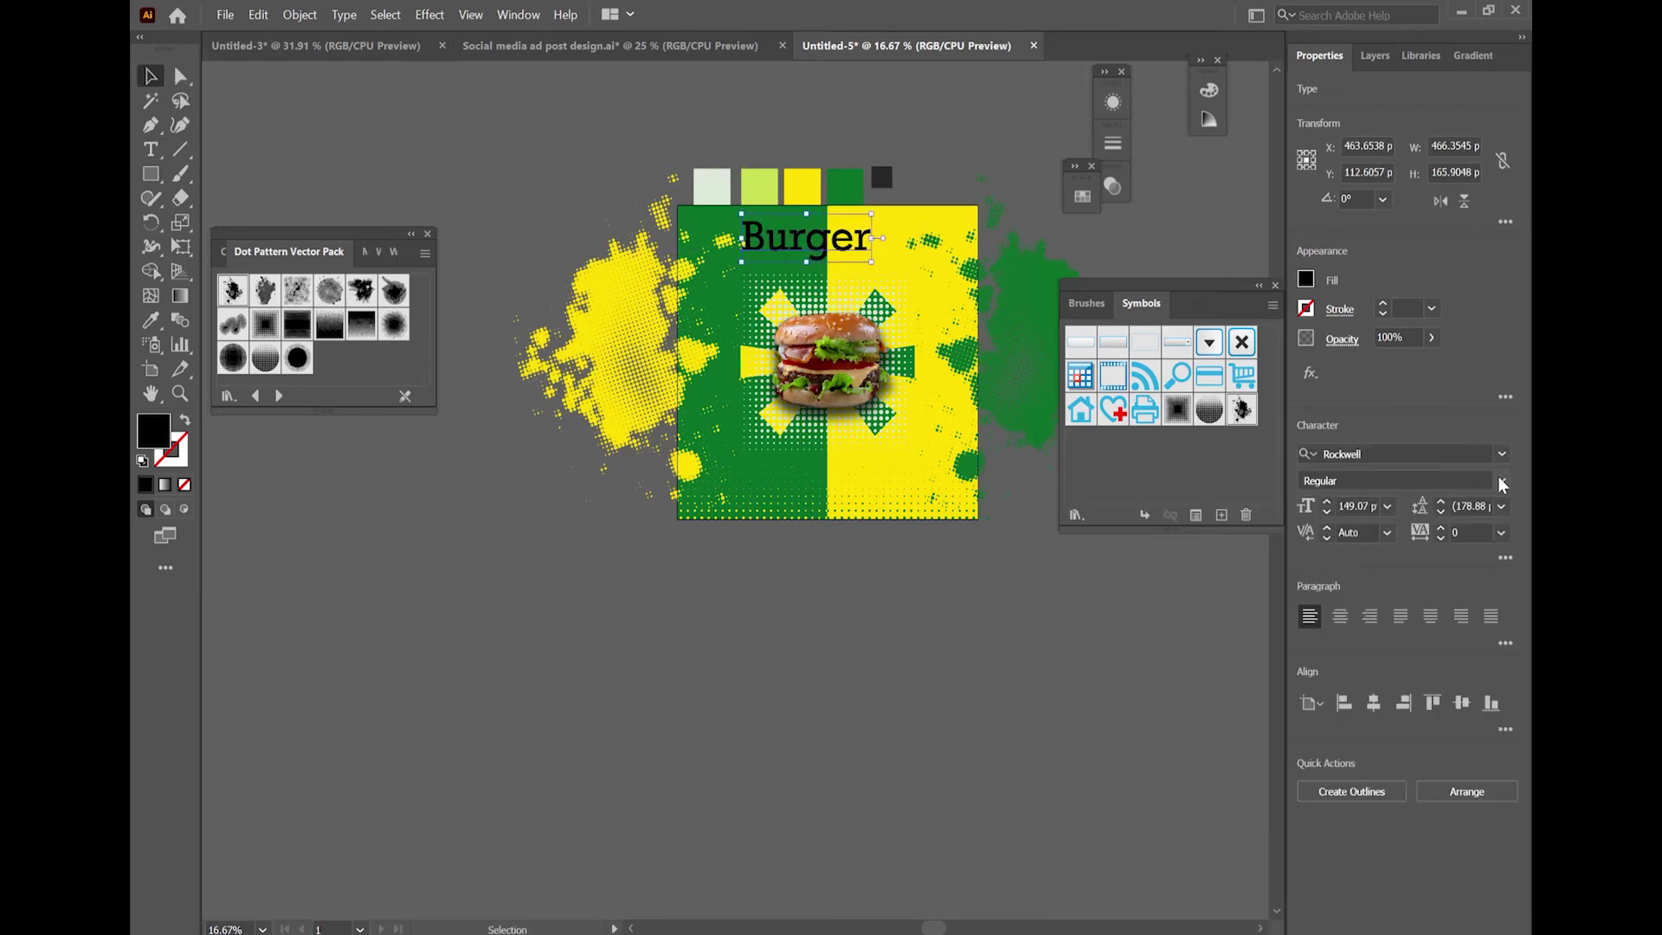
pyautogui.click(1502, 482)
pyautogui.click(1324, 545)
pyautogui.click(343, 15)
pyautogui.click(645, 300)
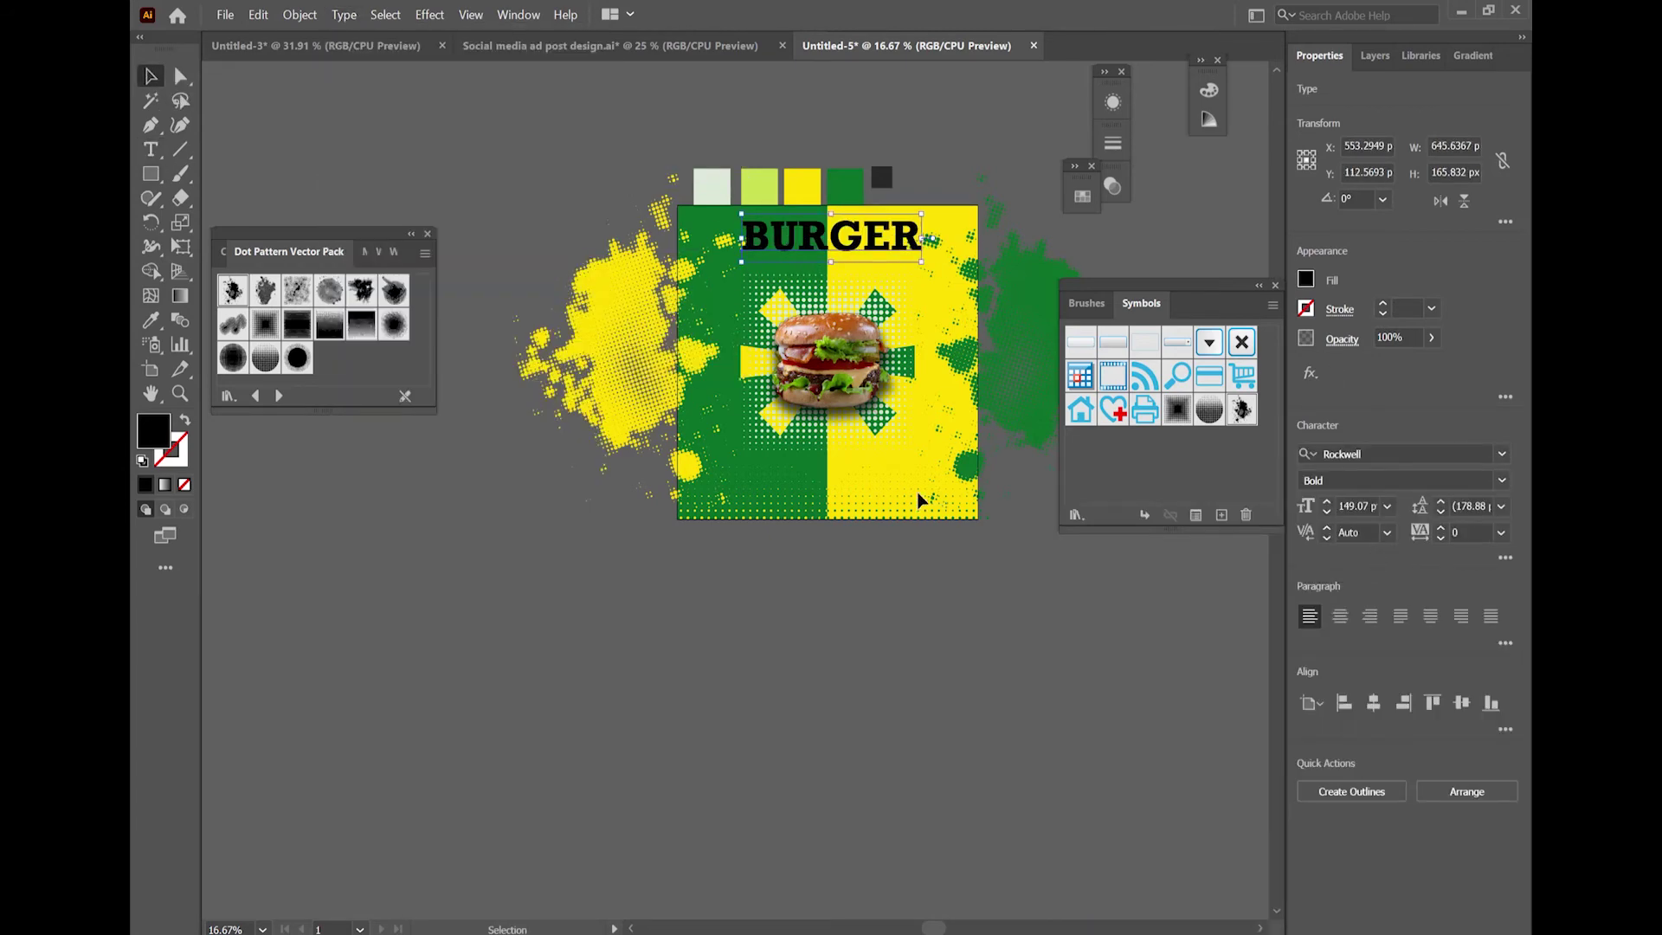
pyautogui.moveTo(865, 238)
pyautogui.mouseDown()
pyautogui.moveTo(888, 278)
pyautogui.moveTo(832, 253)
pyautogui.moveTo(886, 253)
pyautogui.mouseUp()
pyautogui.click(554, 588)
# Step: Fill the whole BURGER headline with yellow
pyautogui.click(150, 149)
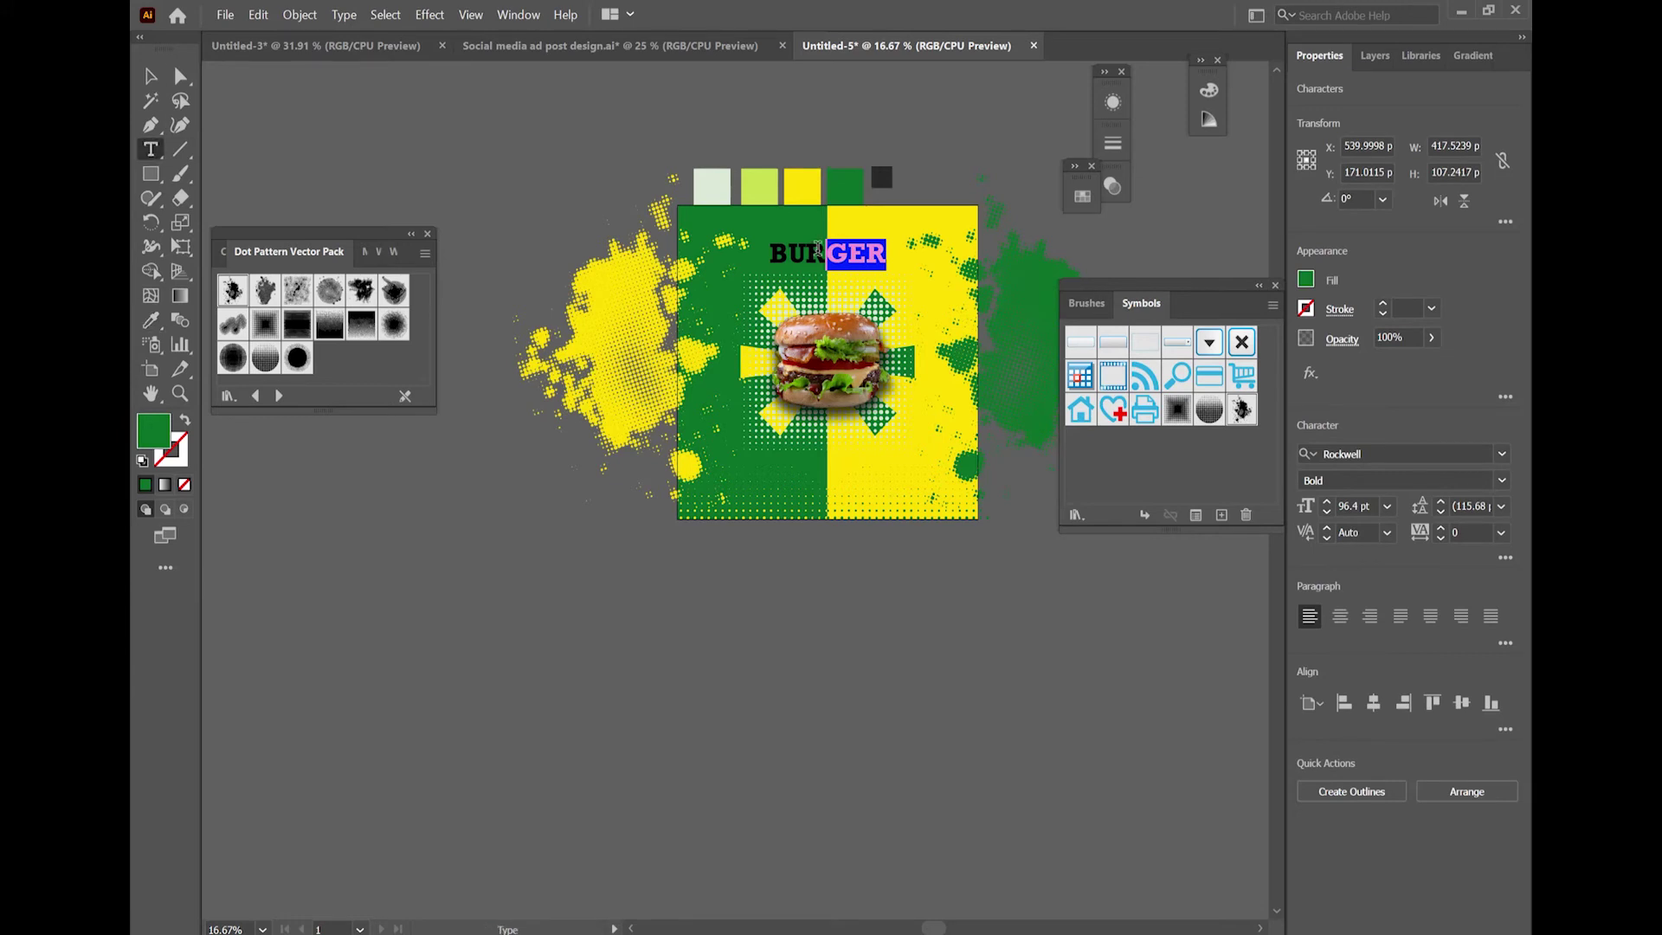
pyautogui.hotkey('ctrl', 'a')
pyautogui.click(802, 185)
pyautogui.keyDown('ctrl'); pyautogui.click(442, 115); pyautogui.keyUp('ctrl')
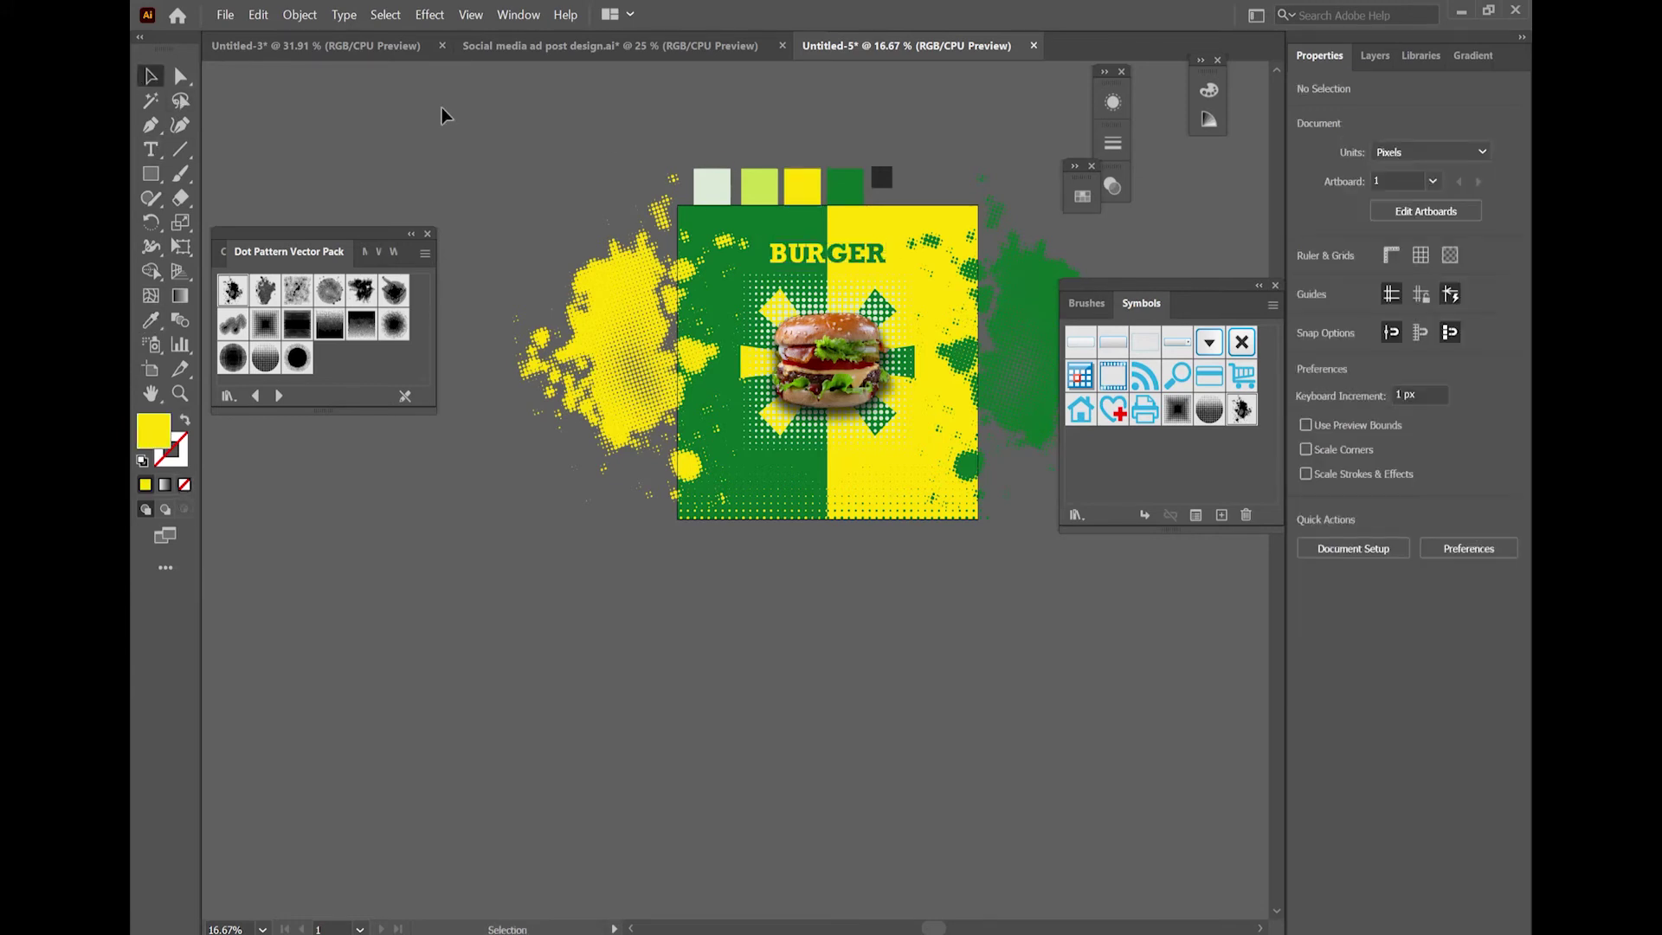
pyautogui.click(820, 262)
# Step: Add the 'With lettuce and Tomato' tagline under BURGER in pale green, with 'and Tomato' in black
pyautogui.press('t')
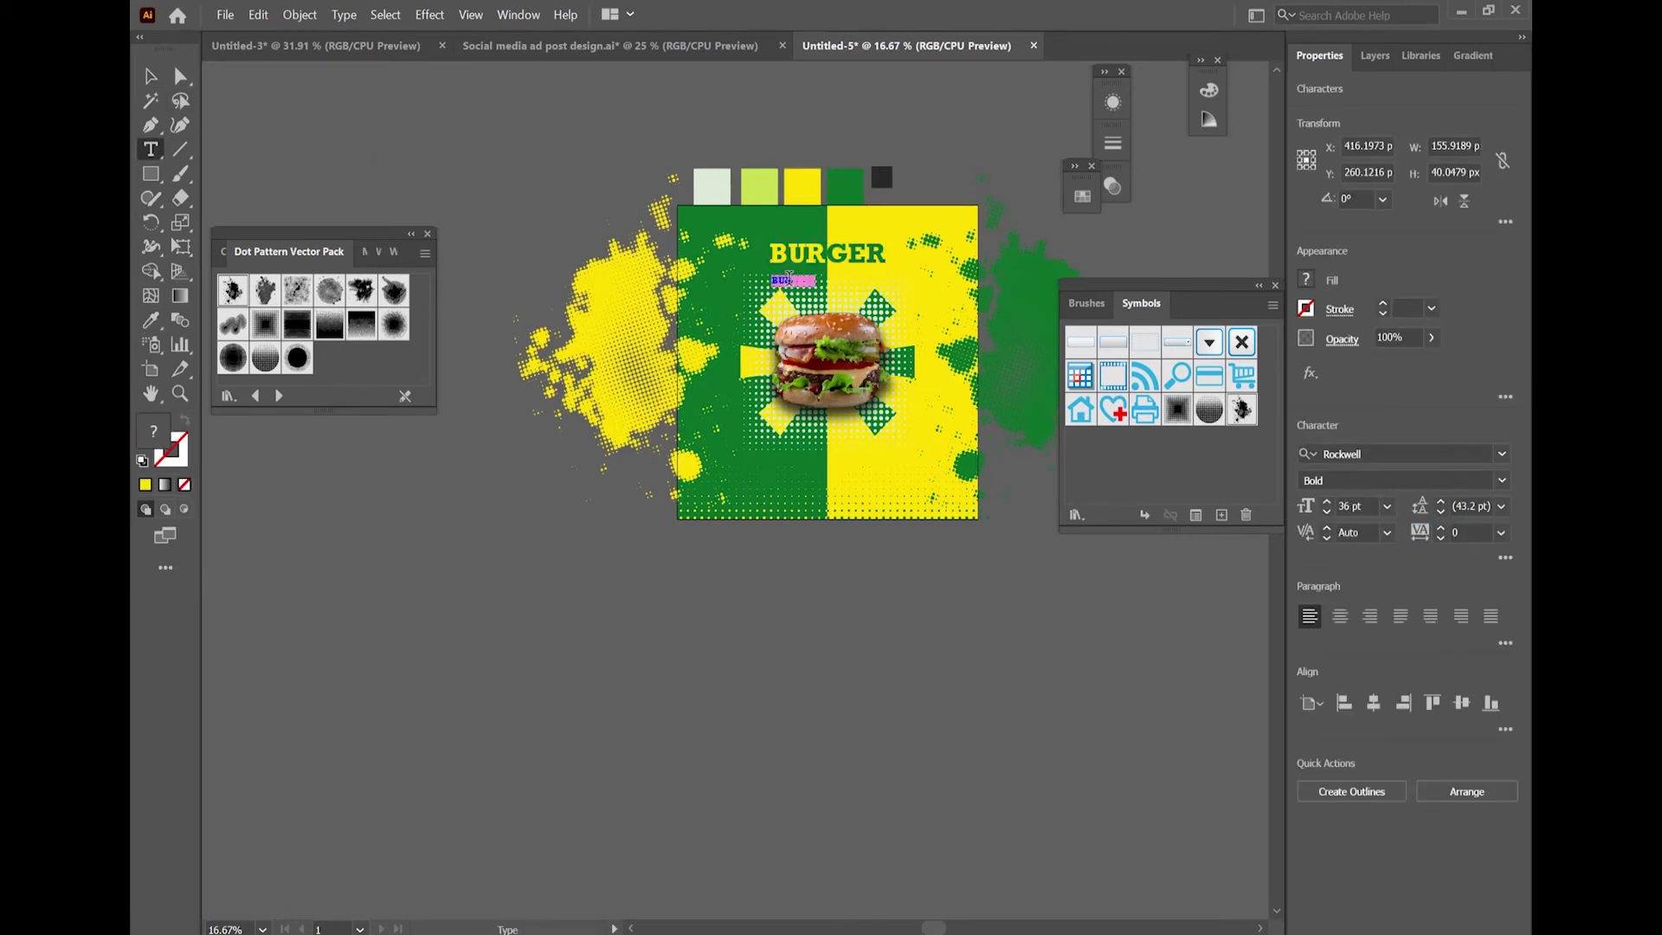
pyautogui.press('BackSpace')
pyautogui.write('With lettuce')
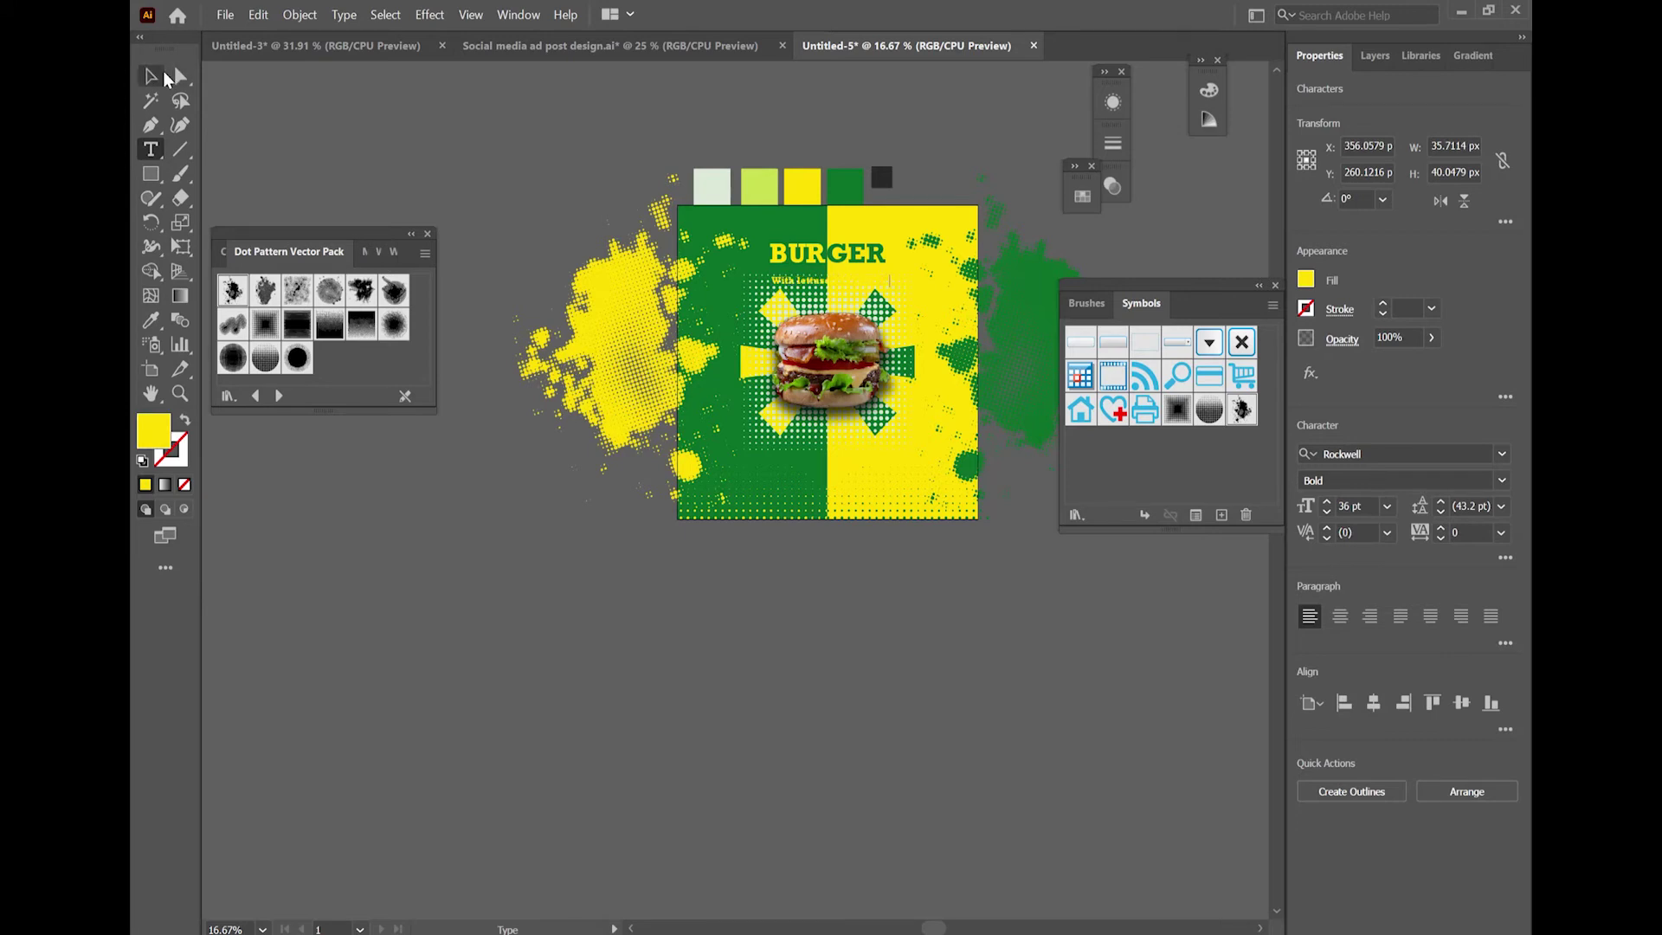
pyautogui.click(151, 319)
pyautogui.click(711, 185)
pyautogui.press('t')
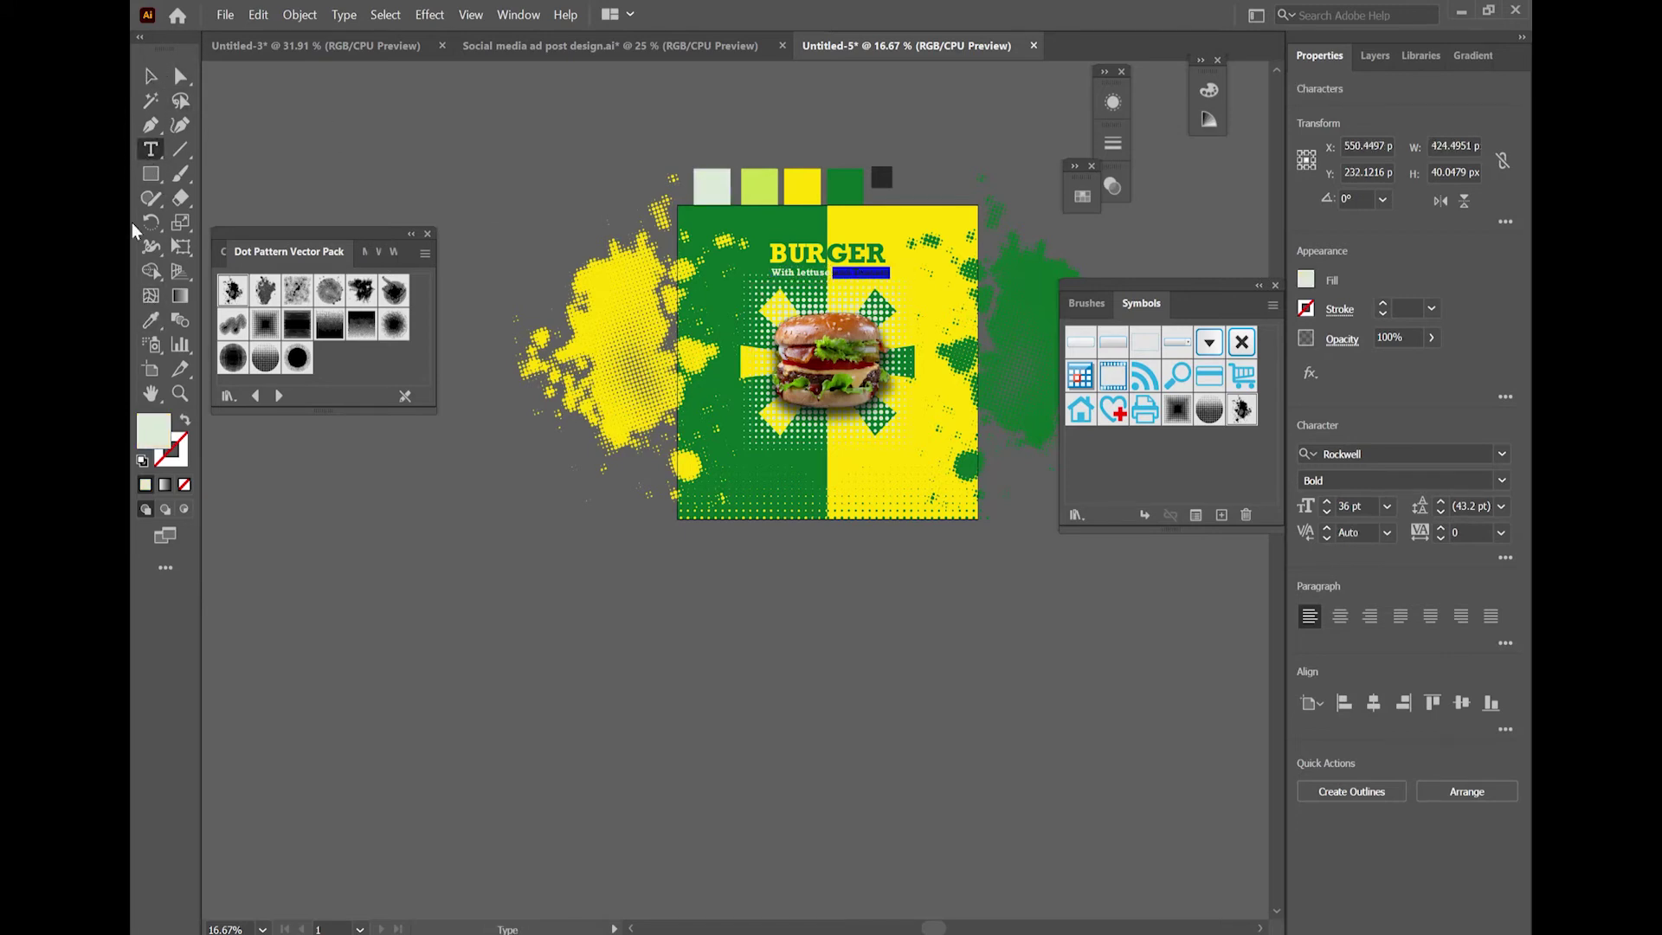
pyautogui.click(142, 460)
pyautogui.doubleClick(153, 430)
pyautogui.click(1002, 568)
pyautogui.press('Escape')
pyautogui.click(501, 117)
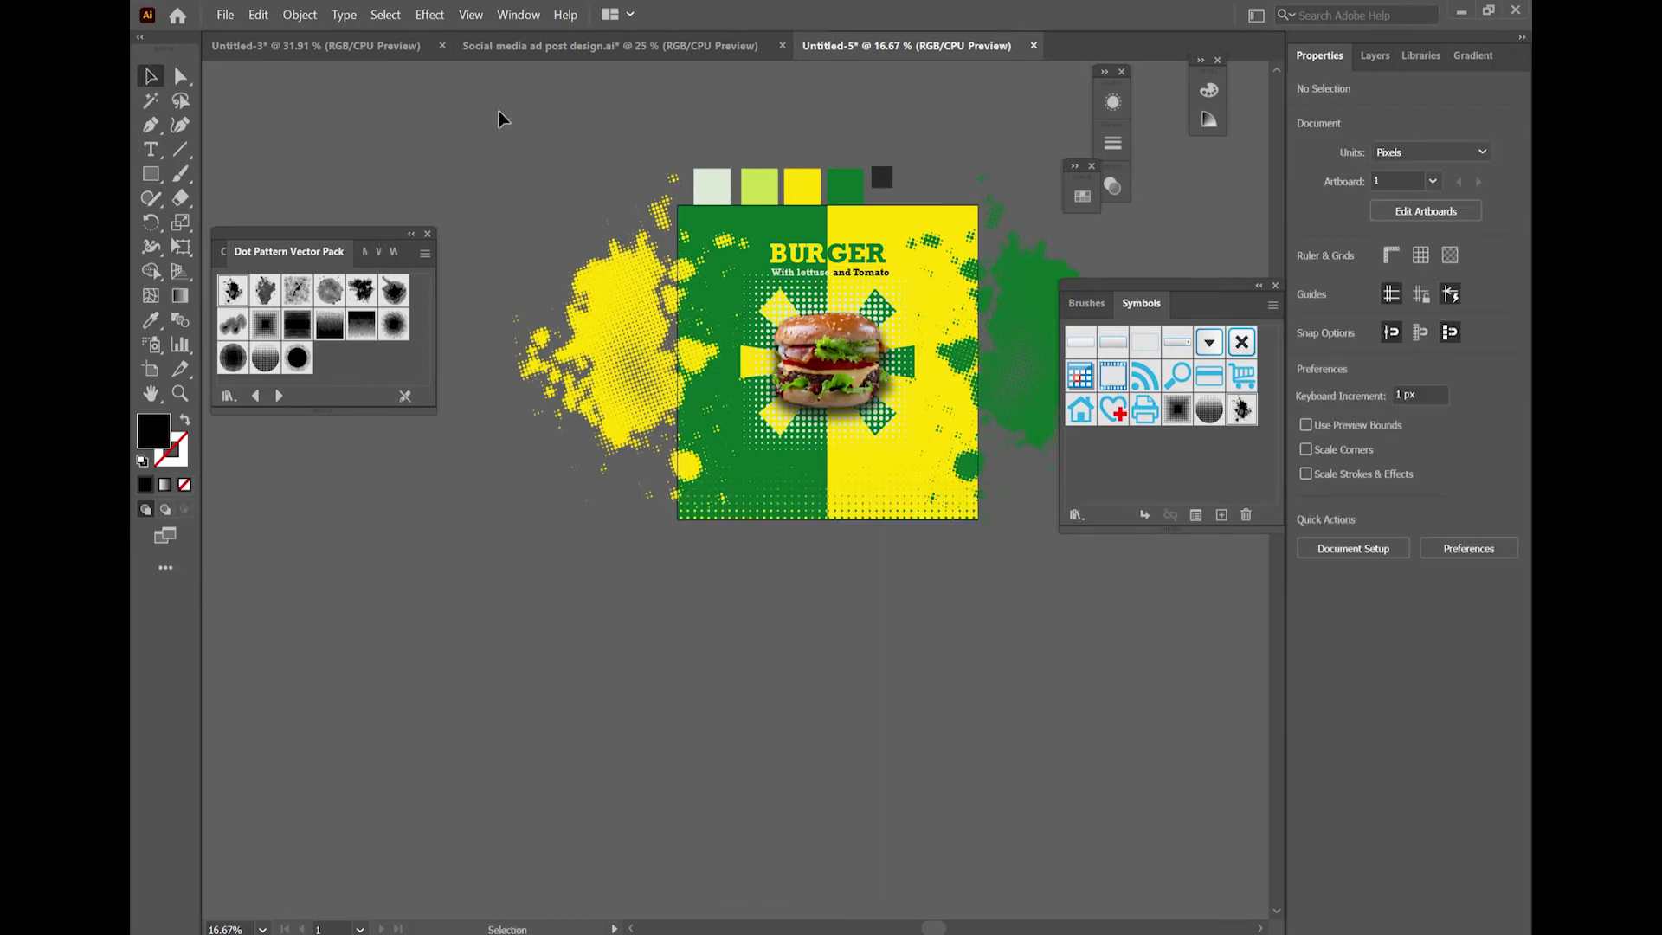
# Step: Copy the tagline below the burger, retype it as 'Free delivery' and enlarge its font size
pyautogui.moveTo(831, 274); pyautogui.dragTo(827, 455)
pyautogui.doubleClick(827, 452)
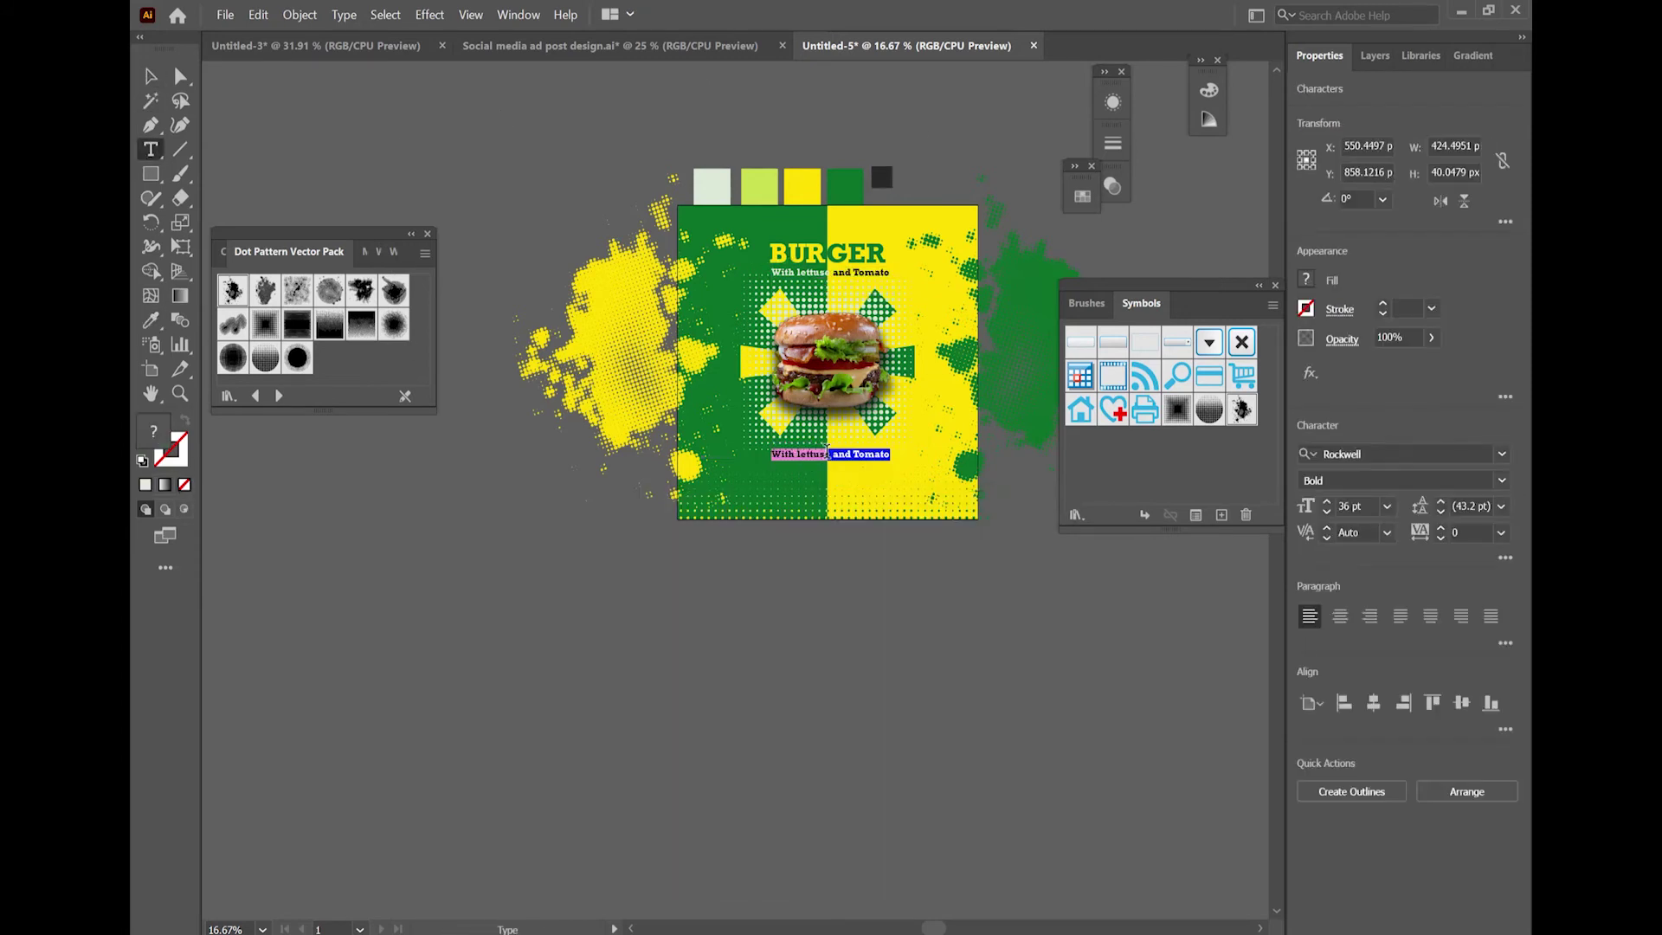
pyautogui.write('Free delive')
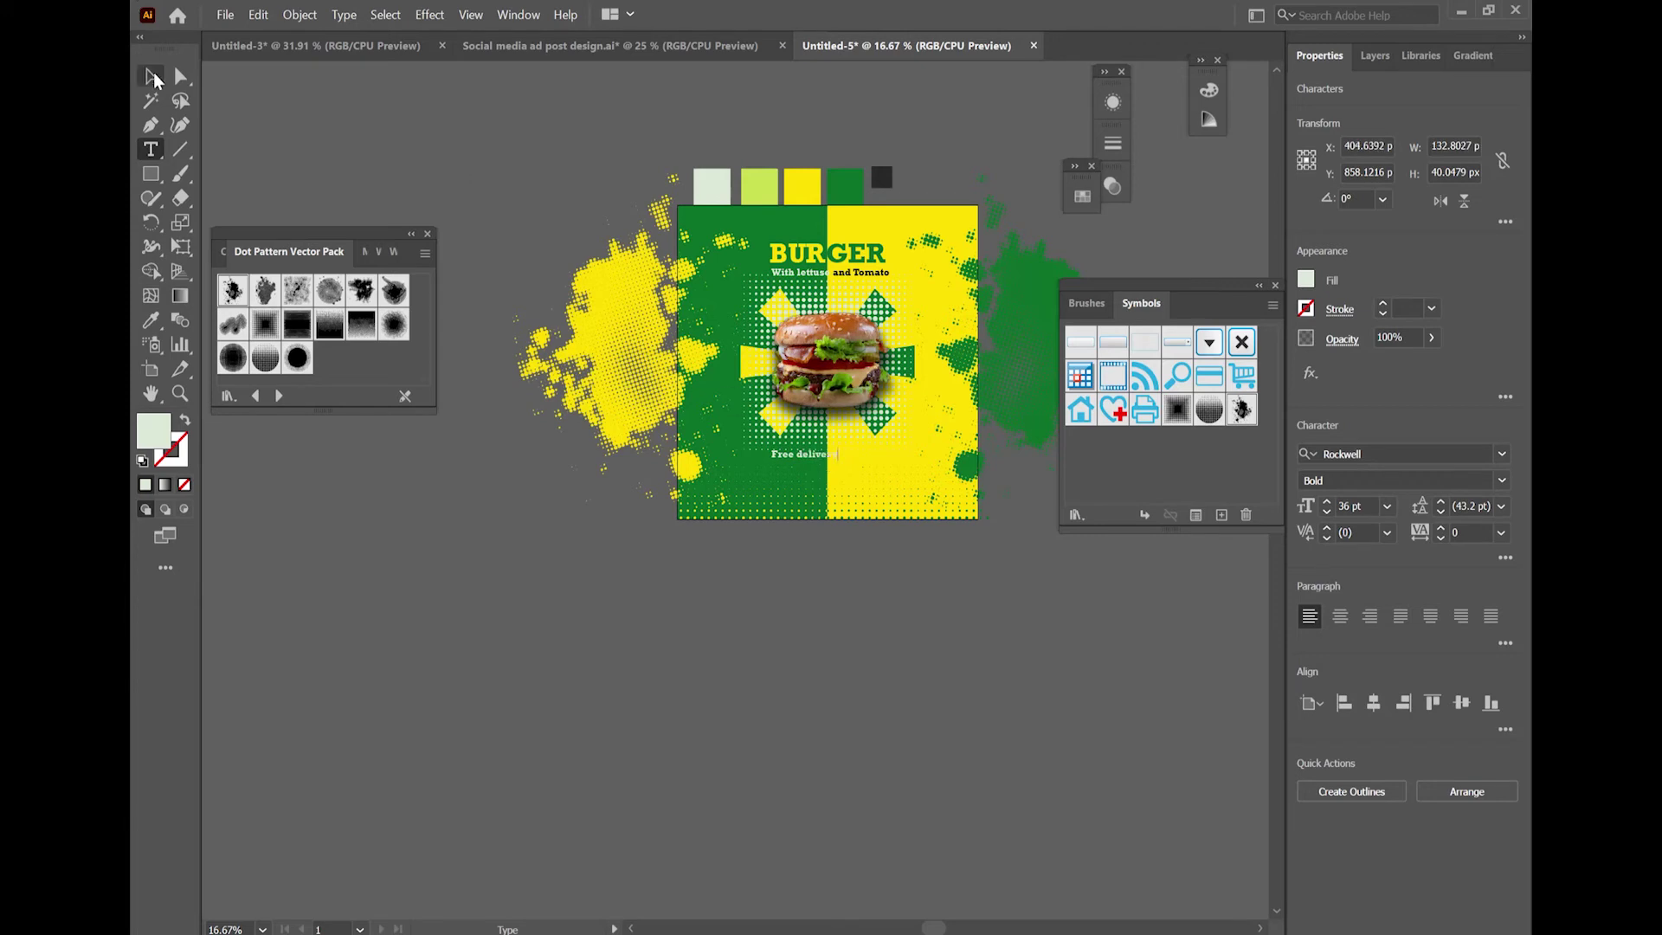
pyautogui.click(156, 80)
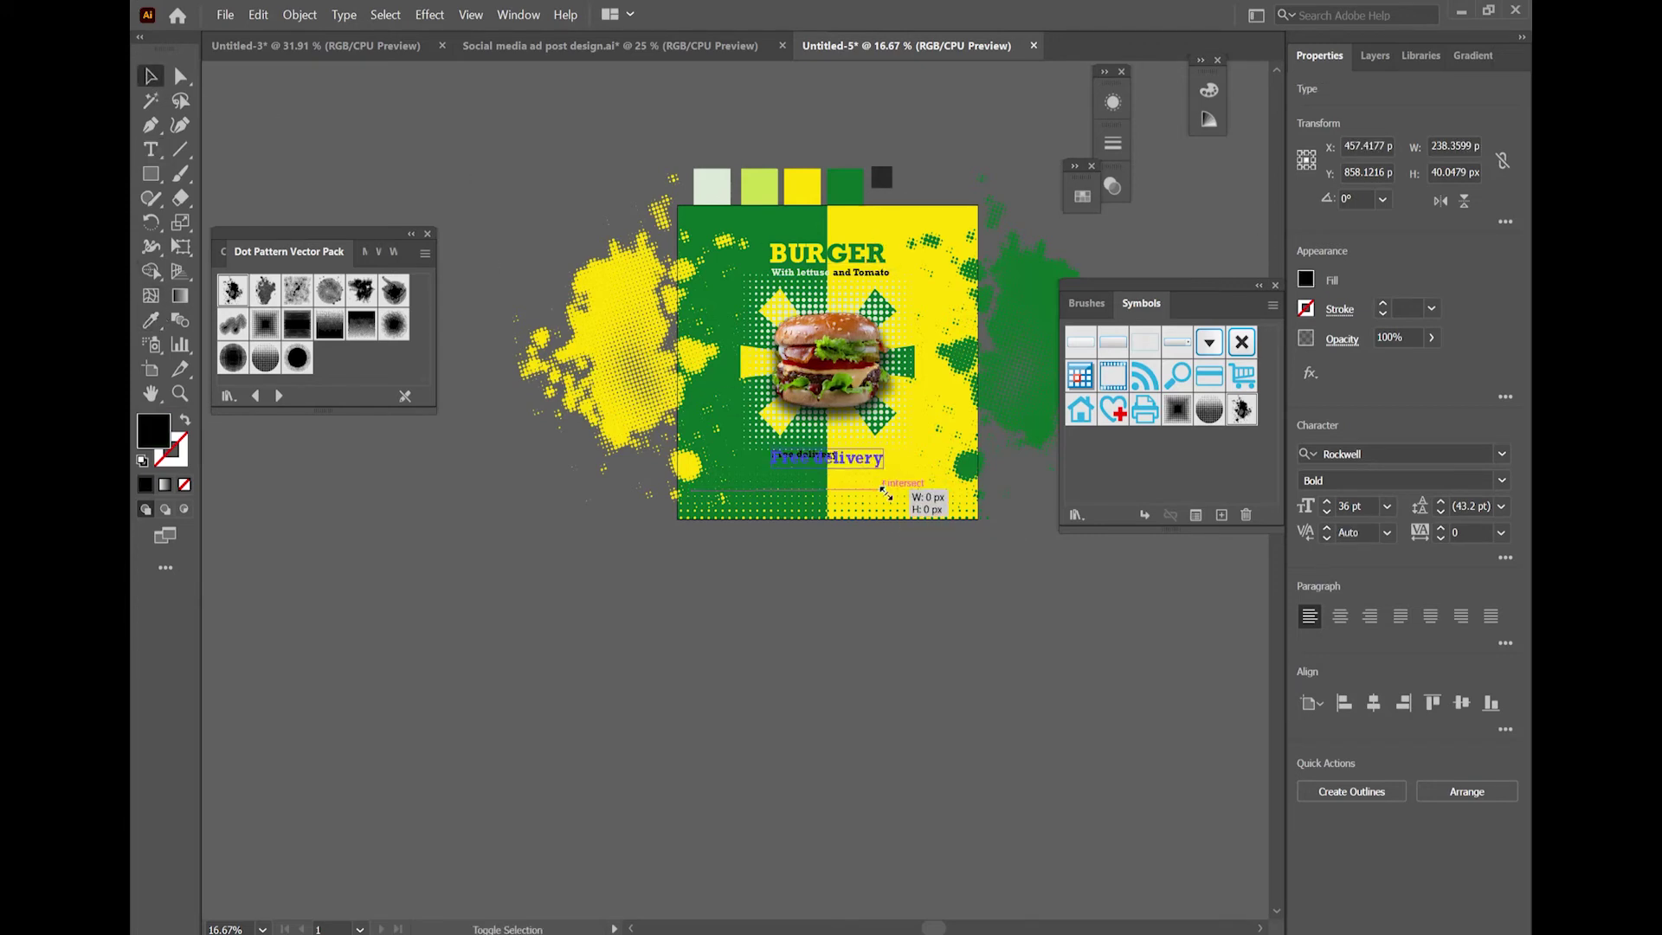
pyautogui.click(1511, 484)
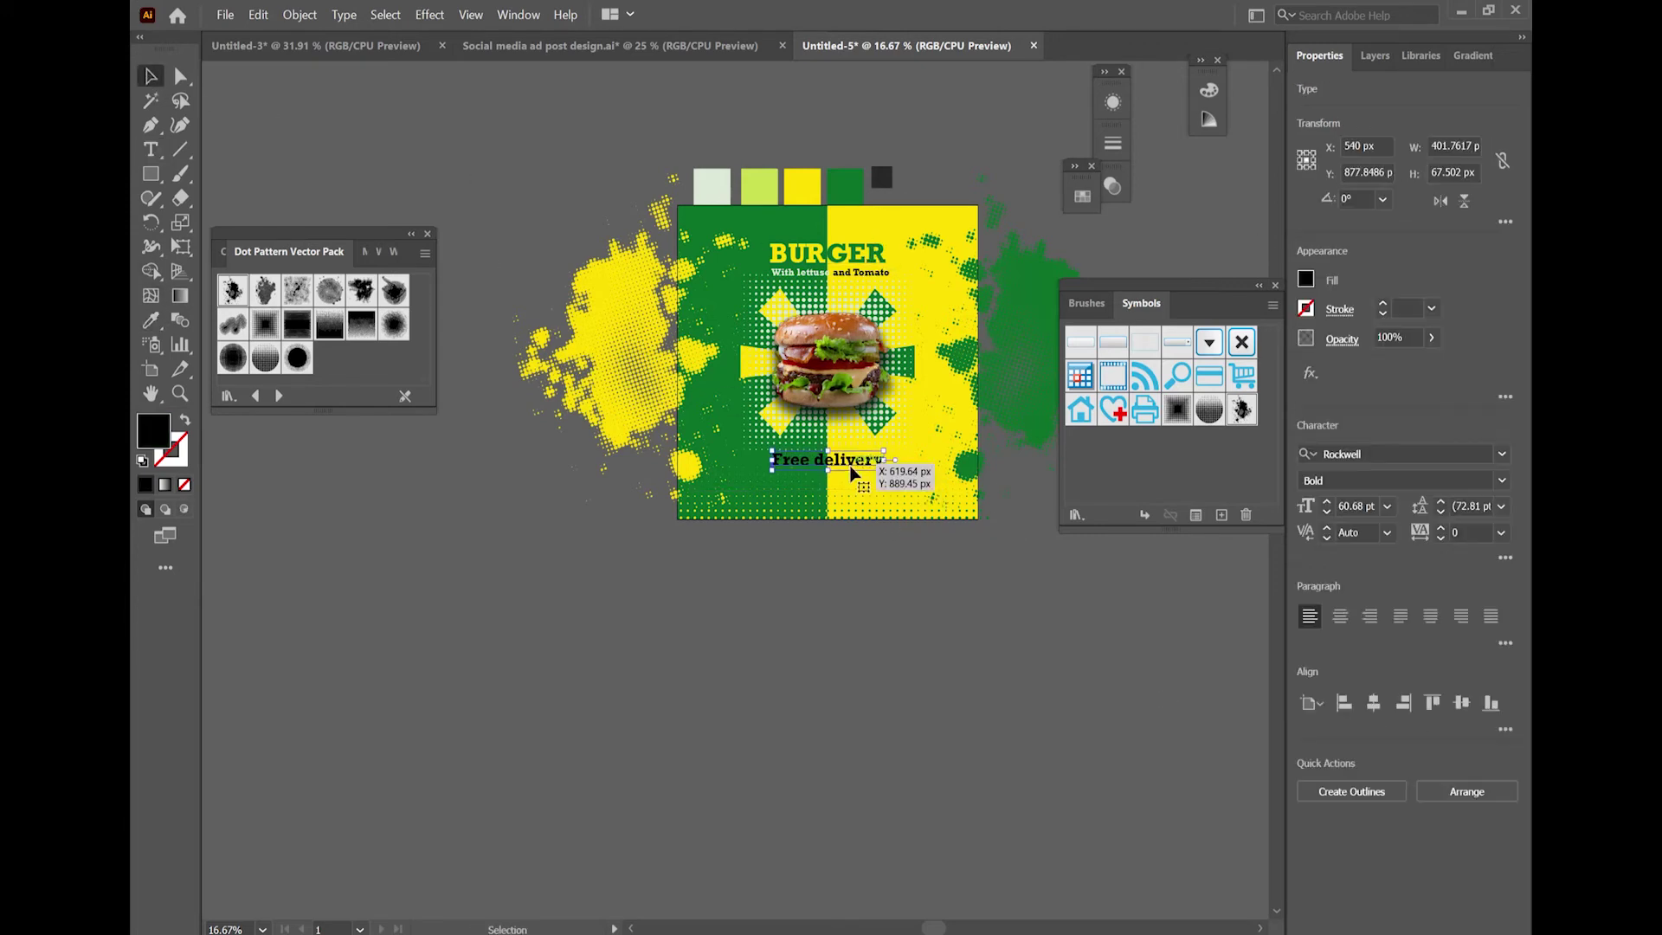
pyautogui.click(1387, 507)
pyautogui.click(1415, 822)
pyautogui.click(692, 663)
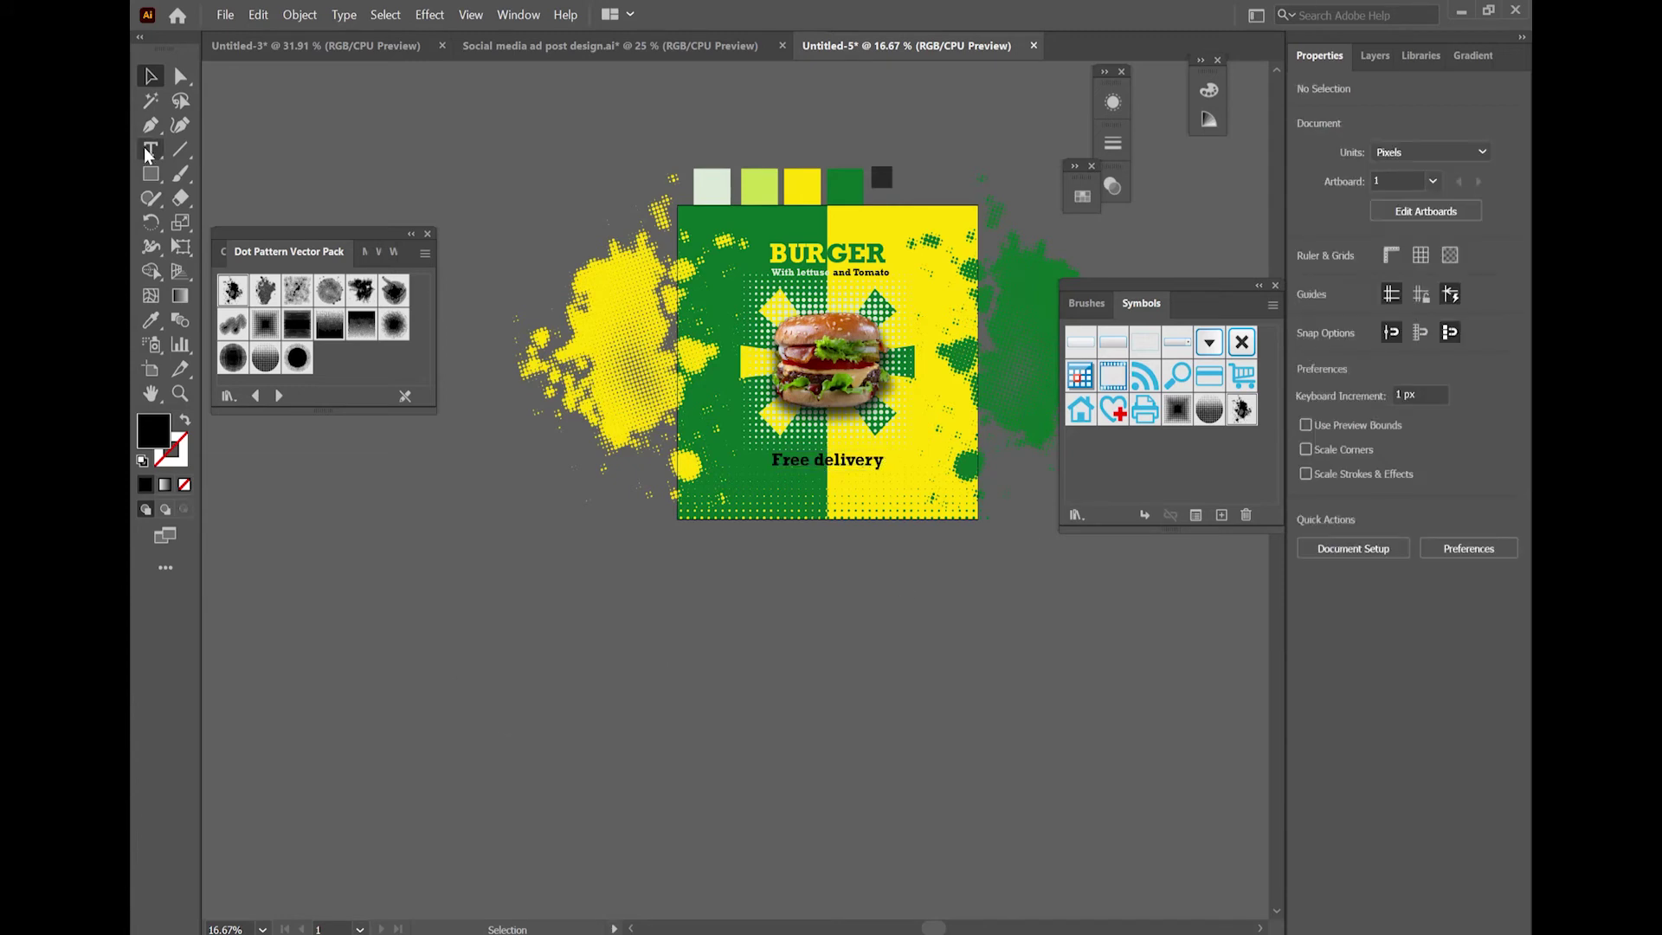
# Step: Draw a 301 px circle beside the burger and fill it with the light green swatch
pyautogui.moveTo(150, 173); pyautogui.dragTo(216, 223)
pyautogui.moveTo(727, 682); pyautogui.dragTo(882, 838)
pyautogui.press('v')
pyautogui.moveTo(804, 760); pyautogui.dragTo(917, 424)
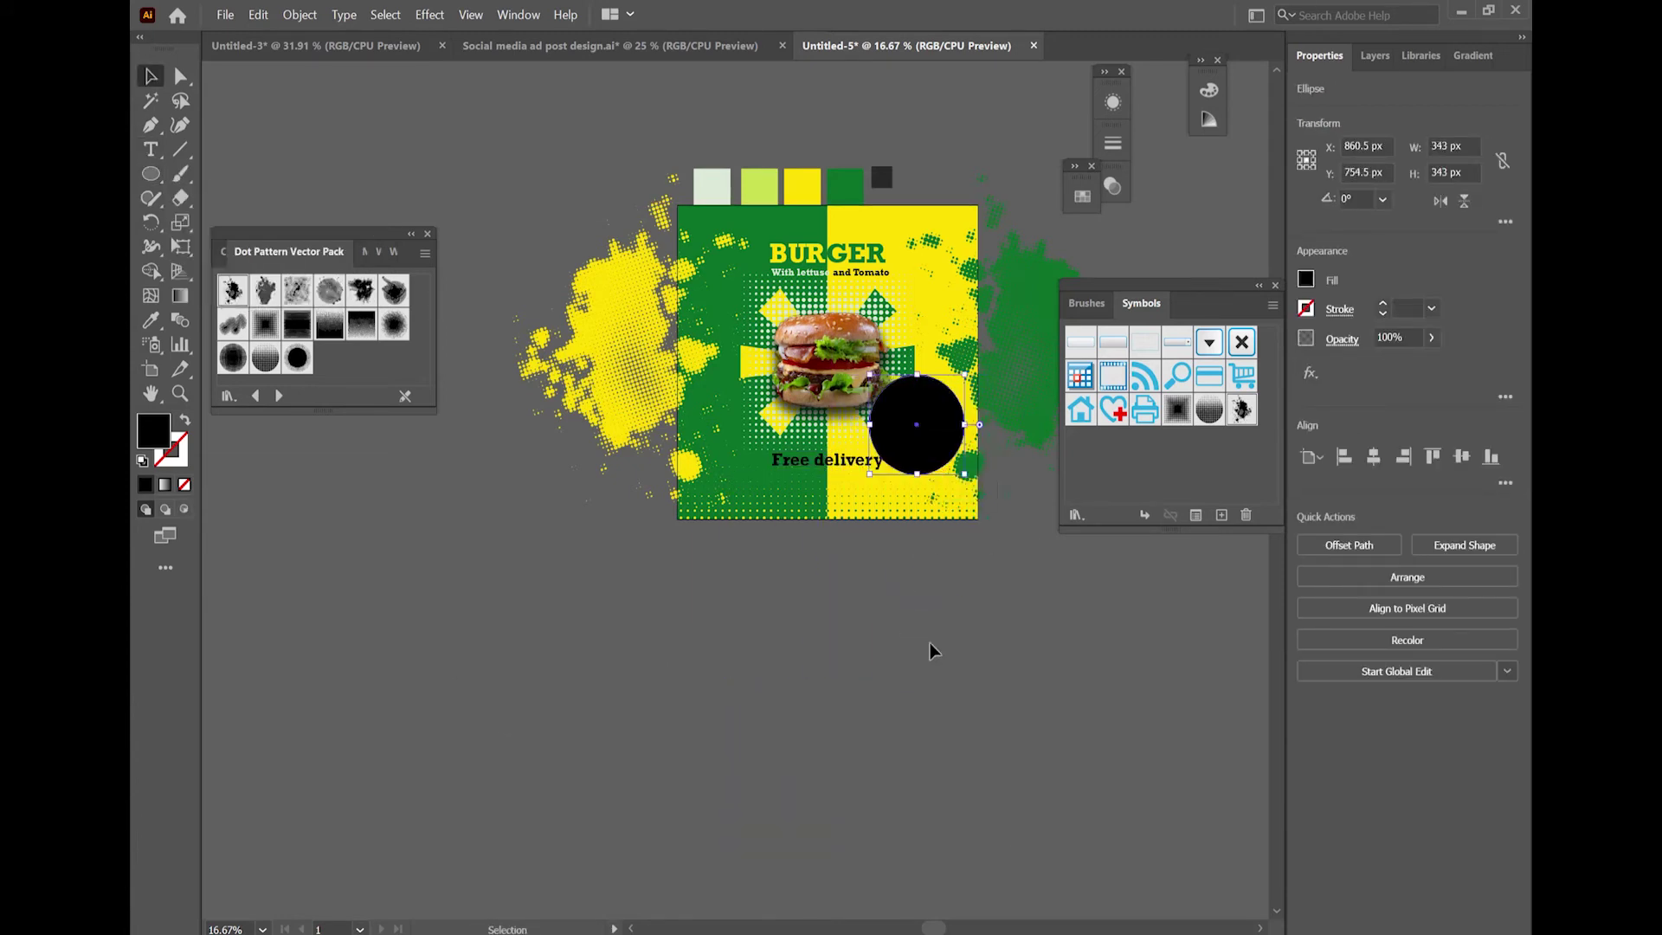
pyautogui.moveTo(964, 474); pyautogui.dragTo(954, 464)
pyautogui.press('i')
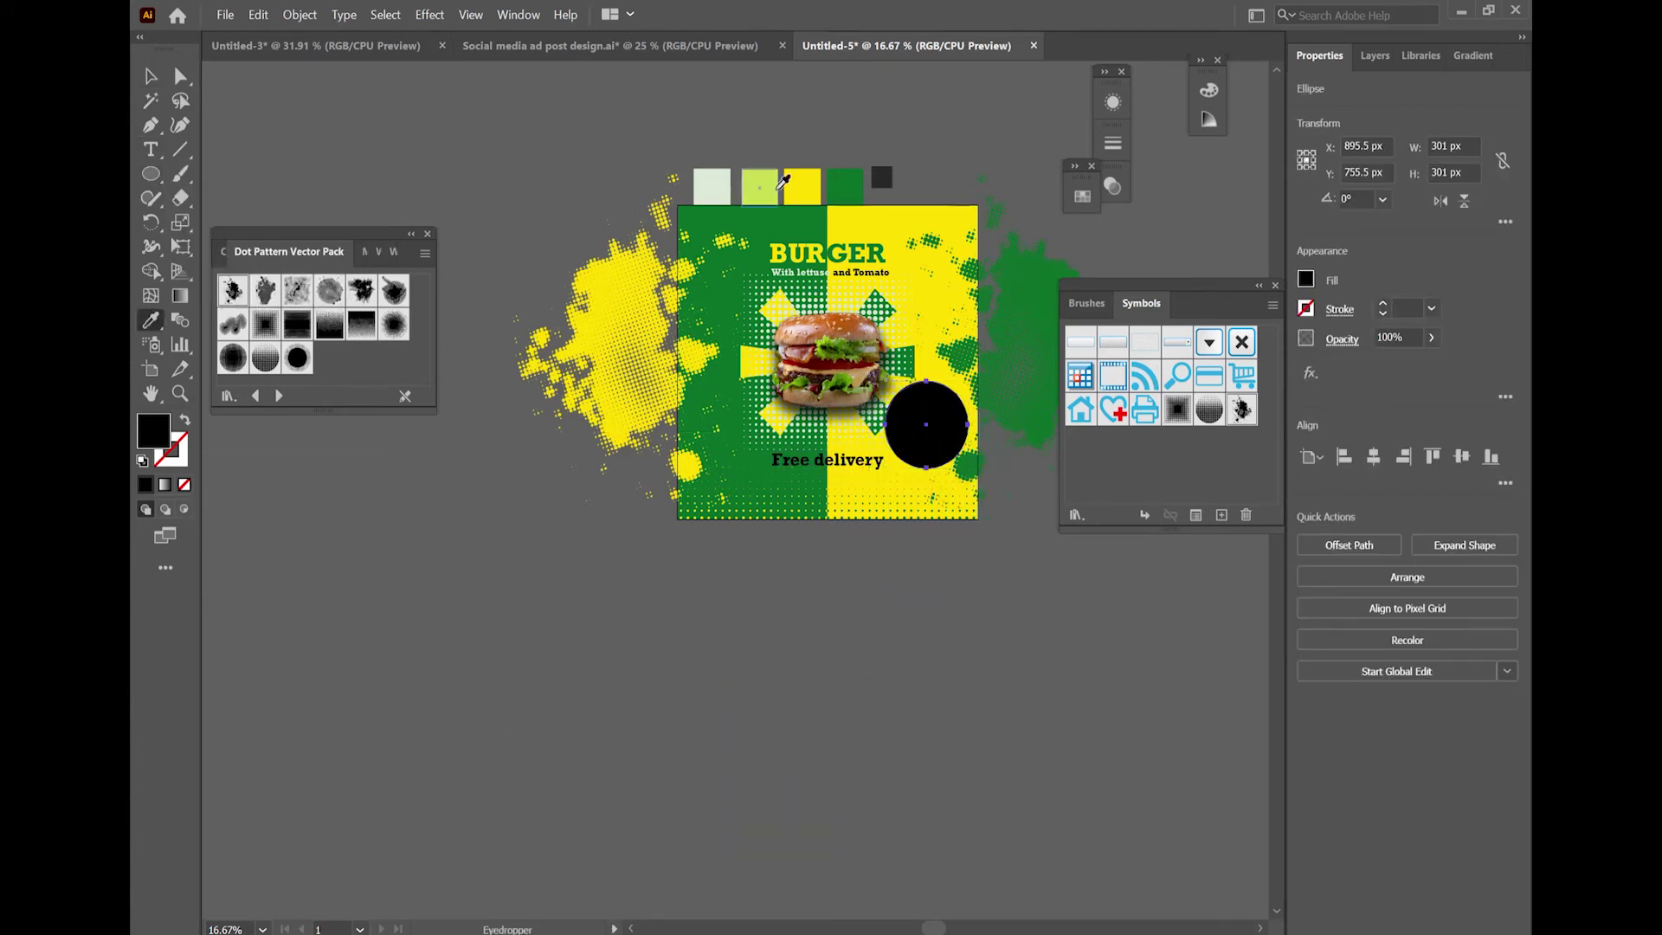
pyautogui.click(779, 184)
# Step: Copy the Free delivery text in front of the circle and retype it as two-line '50% OFF'
pyautogui.press('v')
pyautogui.moveTo(831, 460); pyautogui.dragTo(907, 420)
pyautogui.rightClick(958, 421)
pyautogui.click(1285, 770)
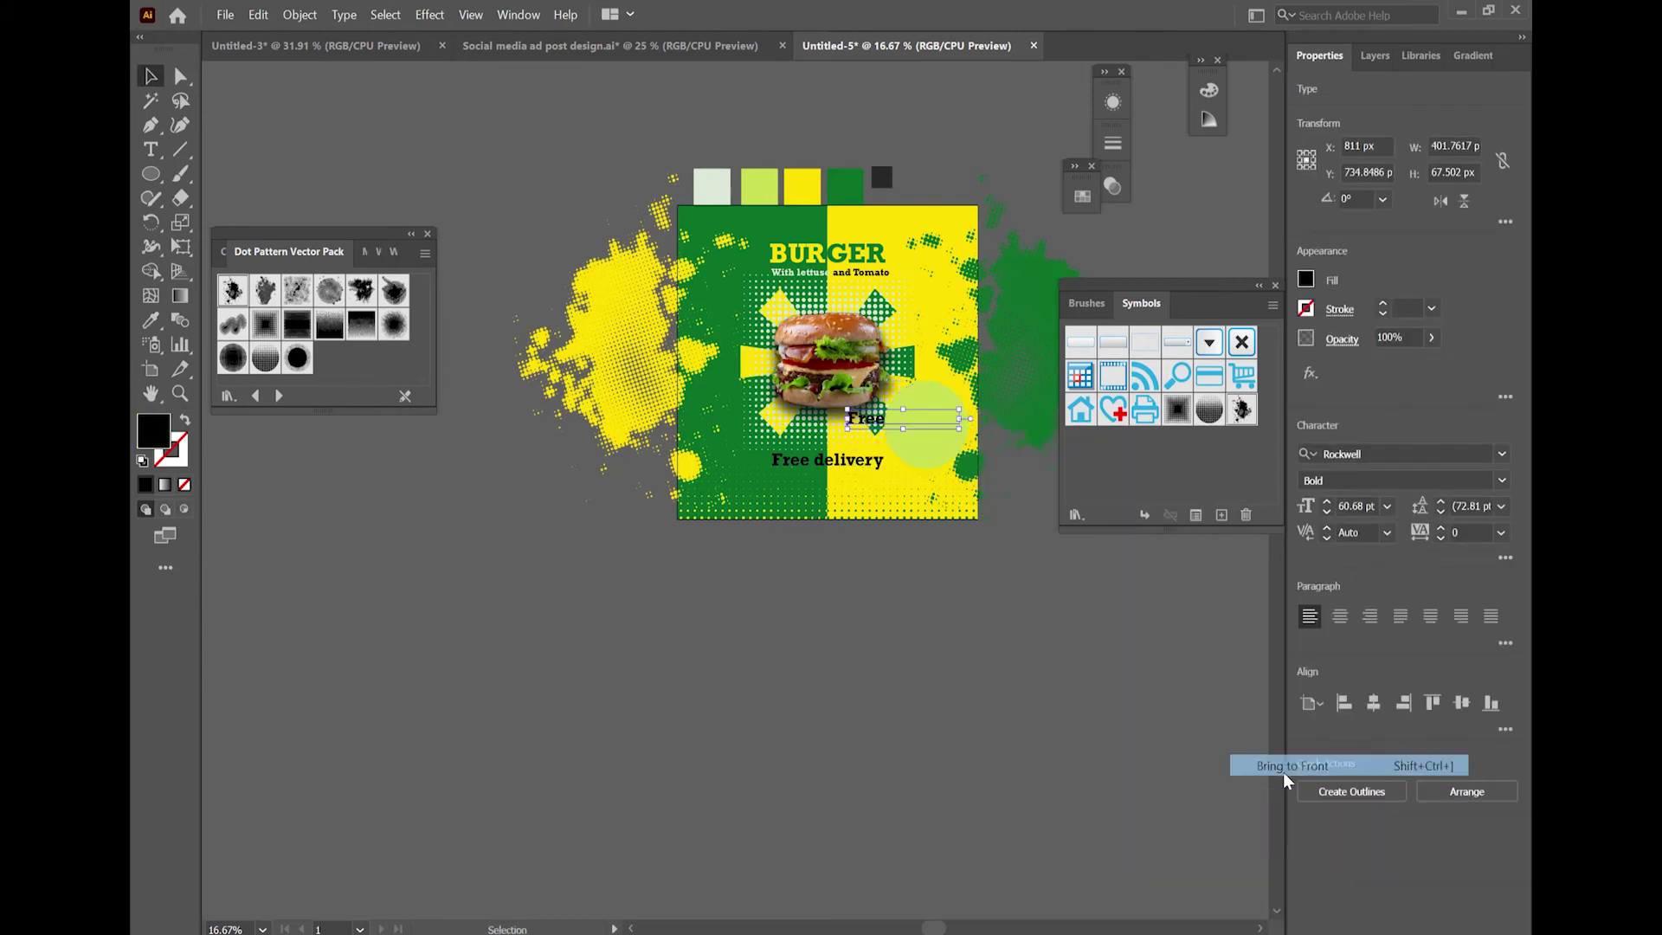
pyautogui.tripleClick(908, 420)
pyautogui.write('50% OFF')
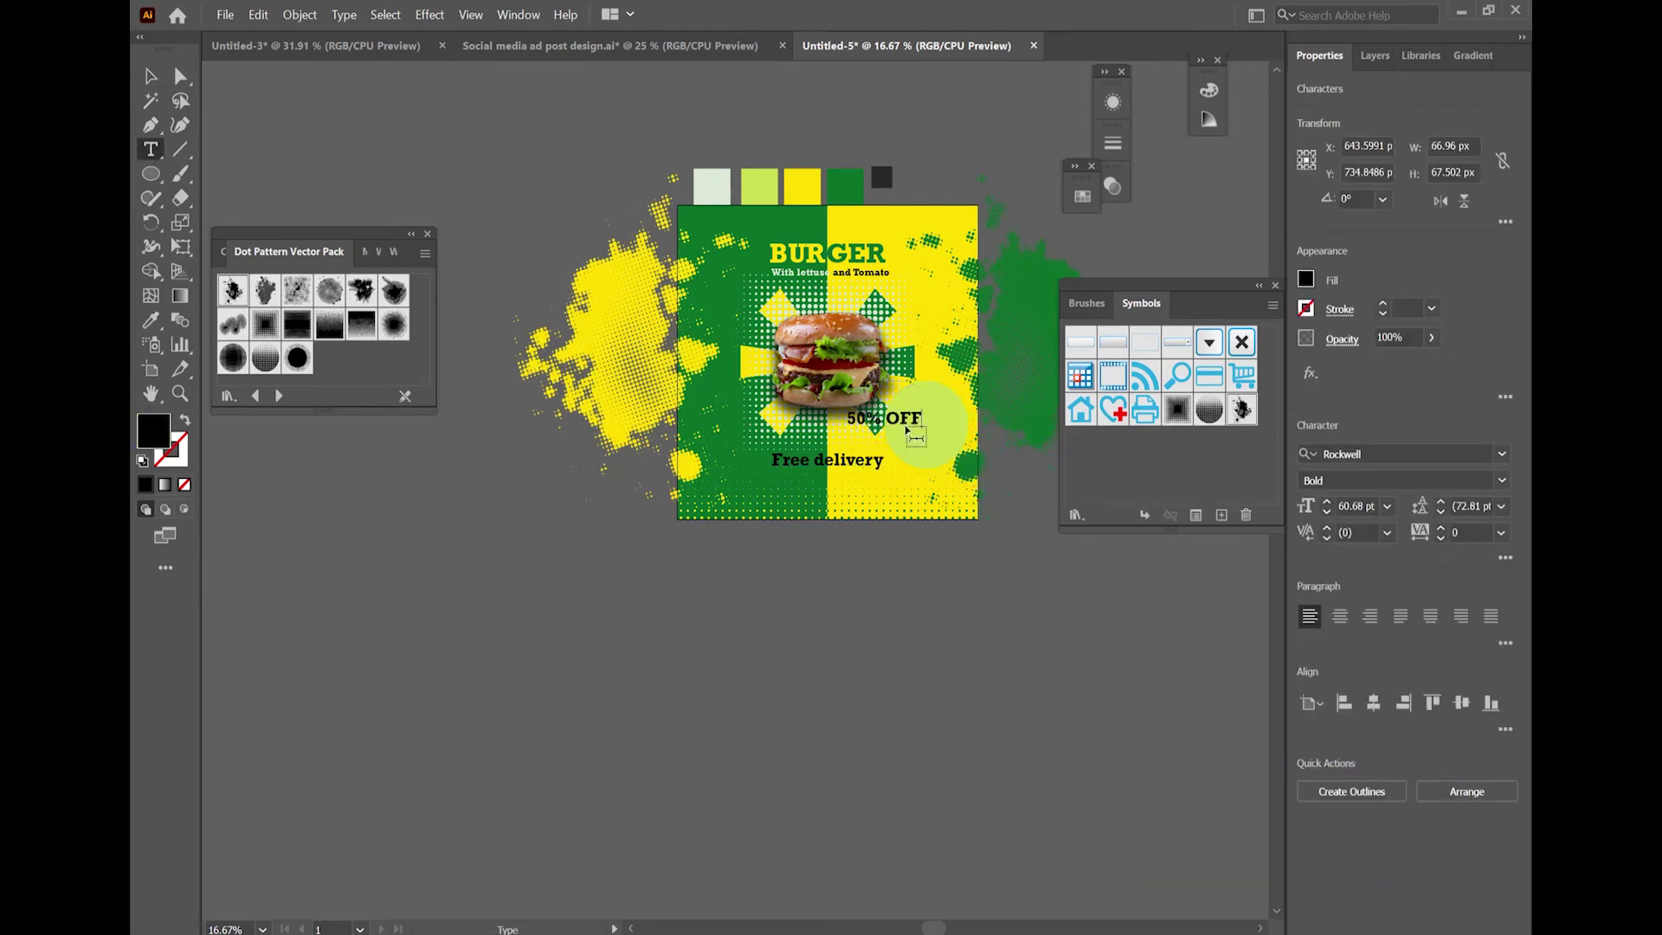
pyautogui.press('Return')
pyautogui.click(151, 76)
pyautogui.moveTo(883, 408); pyautogui.dragTo(943, 396)
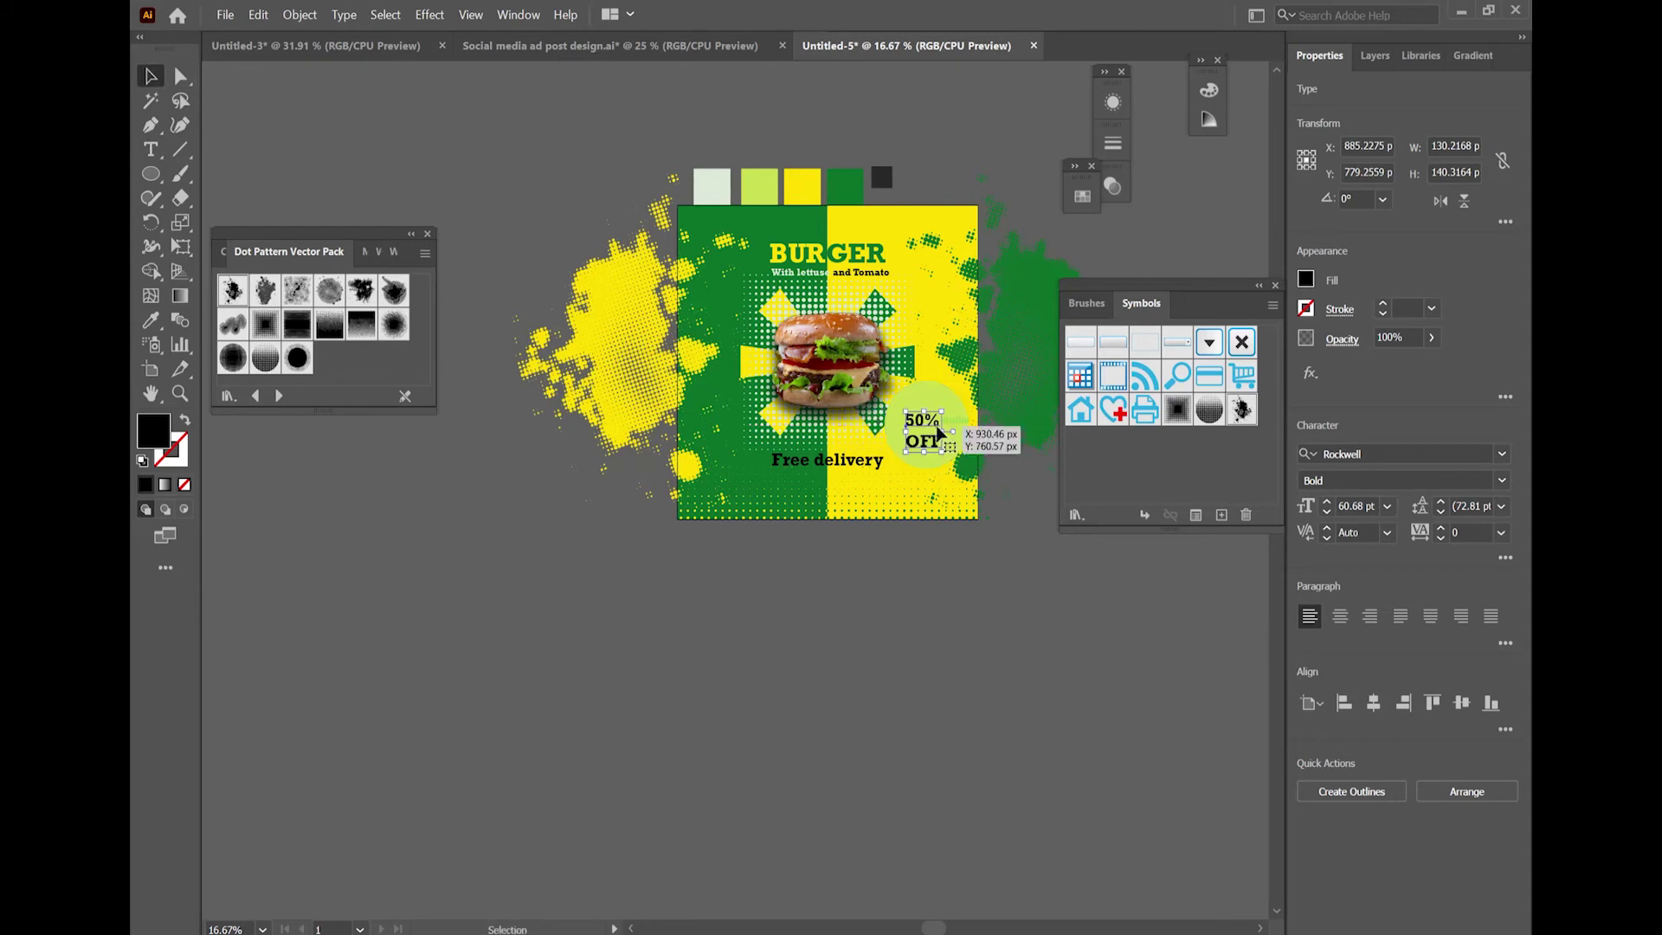
# Step: Set the 50% OFF badge text fill to white
pyautogui.doubleClick(153, 430)
pyautogui.click(546, 567)
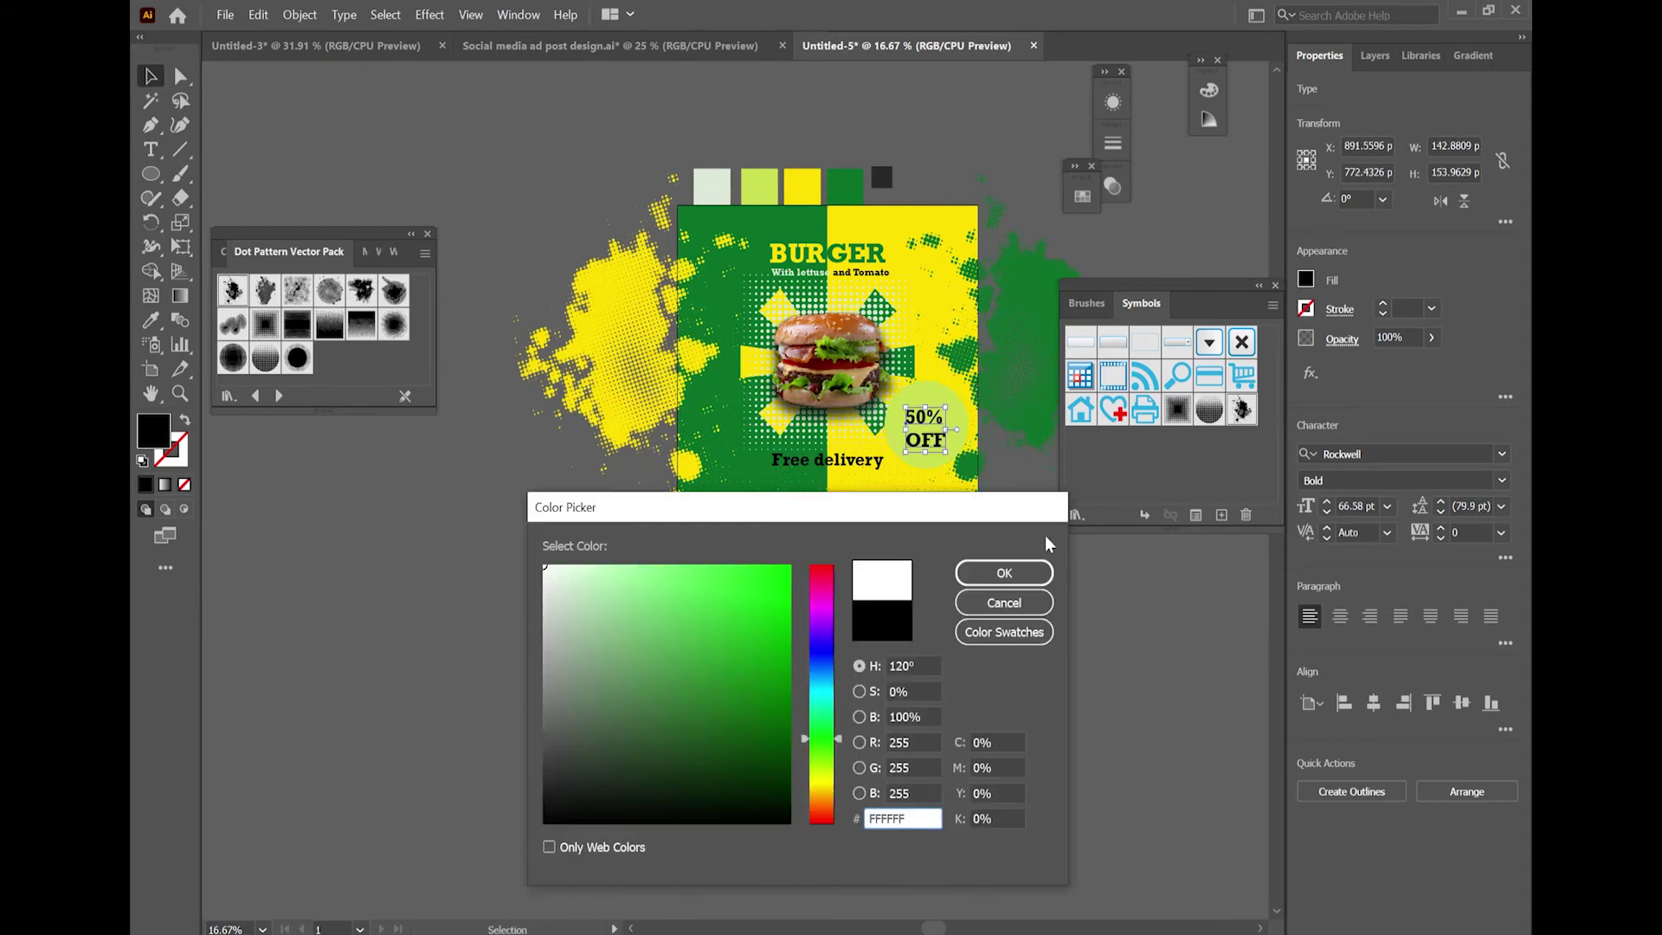
pyautogui.click(1001, 567)
pyautogui.click(1070, 677)
# Step: Draw a white square beside the artboard and pull its side midpoints inward into a four-point star
pyautogui.press('m')
pyautogui.moveTo(386, 517); pyautogui.dragTo(485, 619)
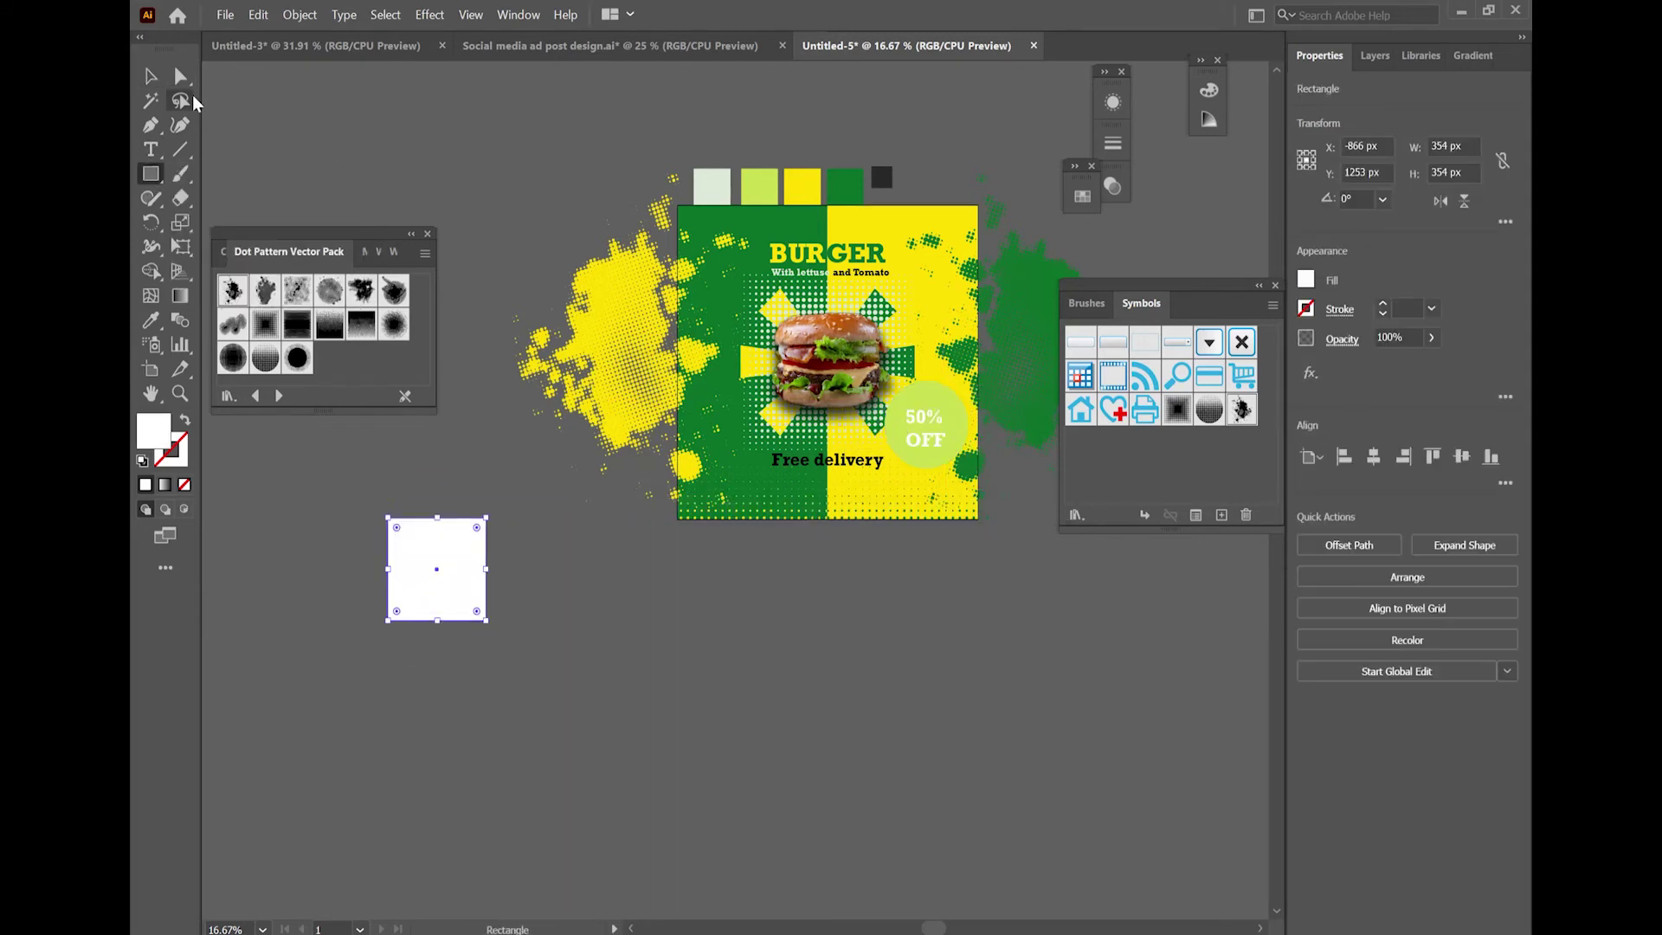
pyautogui.press('p')
pyautogui.click(437, 518)
pyautogui.click(437, 621)
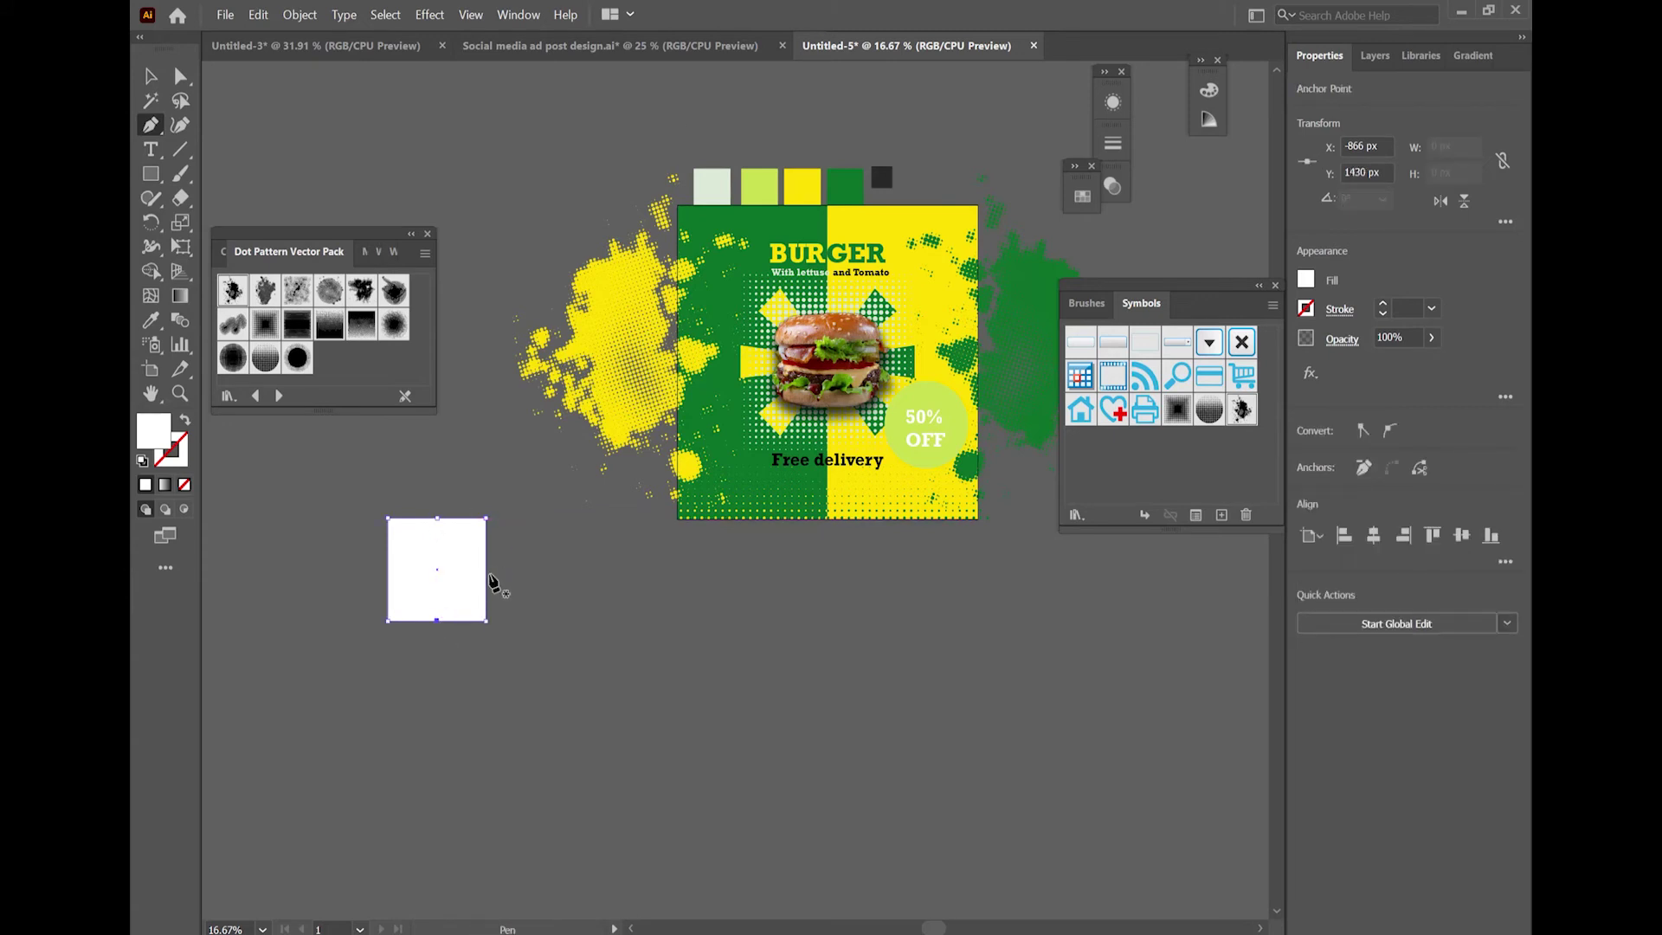
pyautogui.click(486, 568)
pyautogui.click(388, 569)
pyautogui.click(180, 76)
pyautogui.moveTo(437, 518)
pyautogui.mouseDown()
pyautogui.moveTo(424, 578)
pyautogui.moveTo(454, 568)
pyautogui.moveTo(437, 582)
pyautogui.moveTo(708, 688)
pyautogui.mouseUp()
pyautogui.press('v')
# Step: Scatter small copies of the sparkle star around the burger on the artboard
pyautogui.moveTo(591, 641)
pyautogui.mouseDown()
pyautogui.moveTo(535, 695)
pyautogui.moveTo(783, 466)
pyautogui.moveTo(756, 362)
pyautogui.mouseUp()
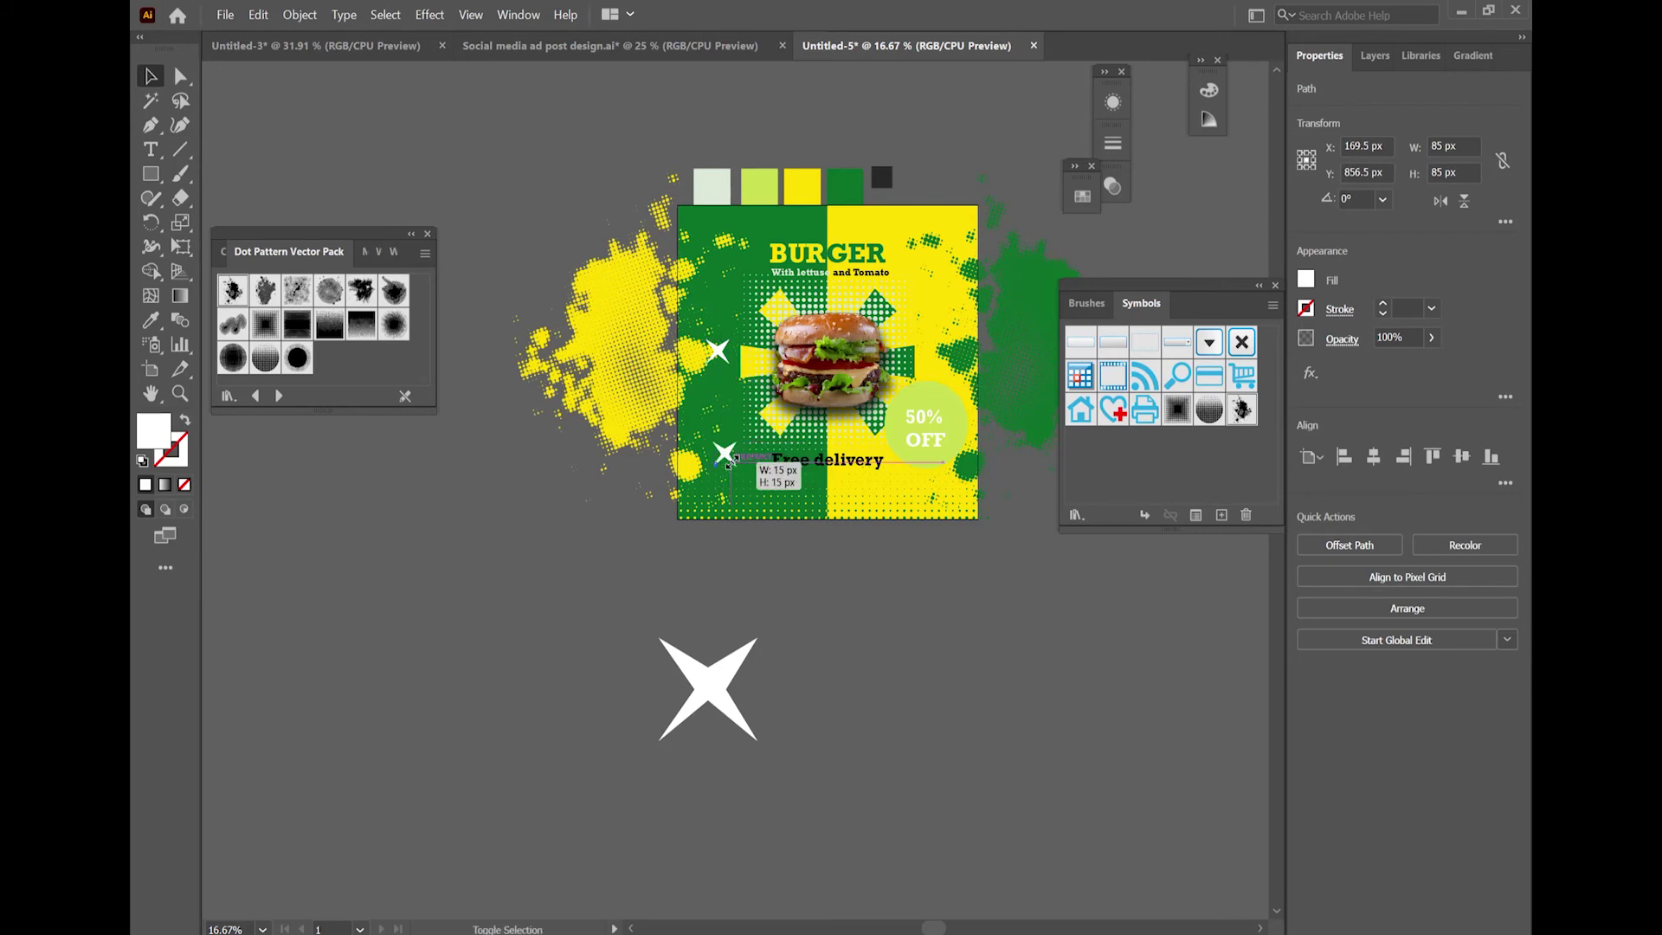
pyautogui.moveTo(762, 472)
pyautogui.mouseDown()
pyautogui.moveTo(862, 498)
pyautogui.moveTo(917, 307)
pyautogui.mouseUp()
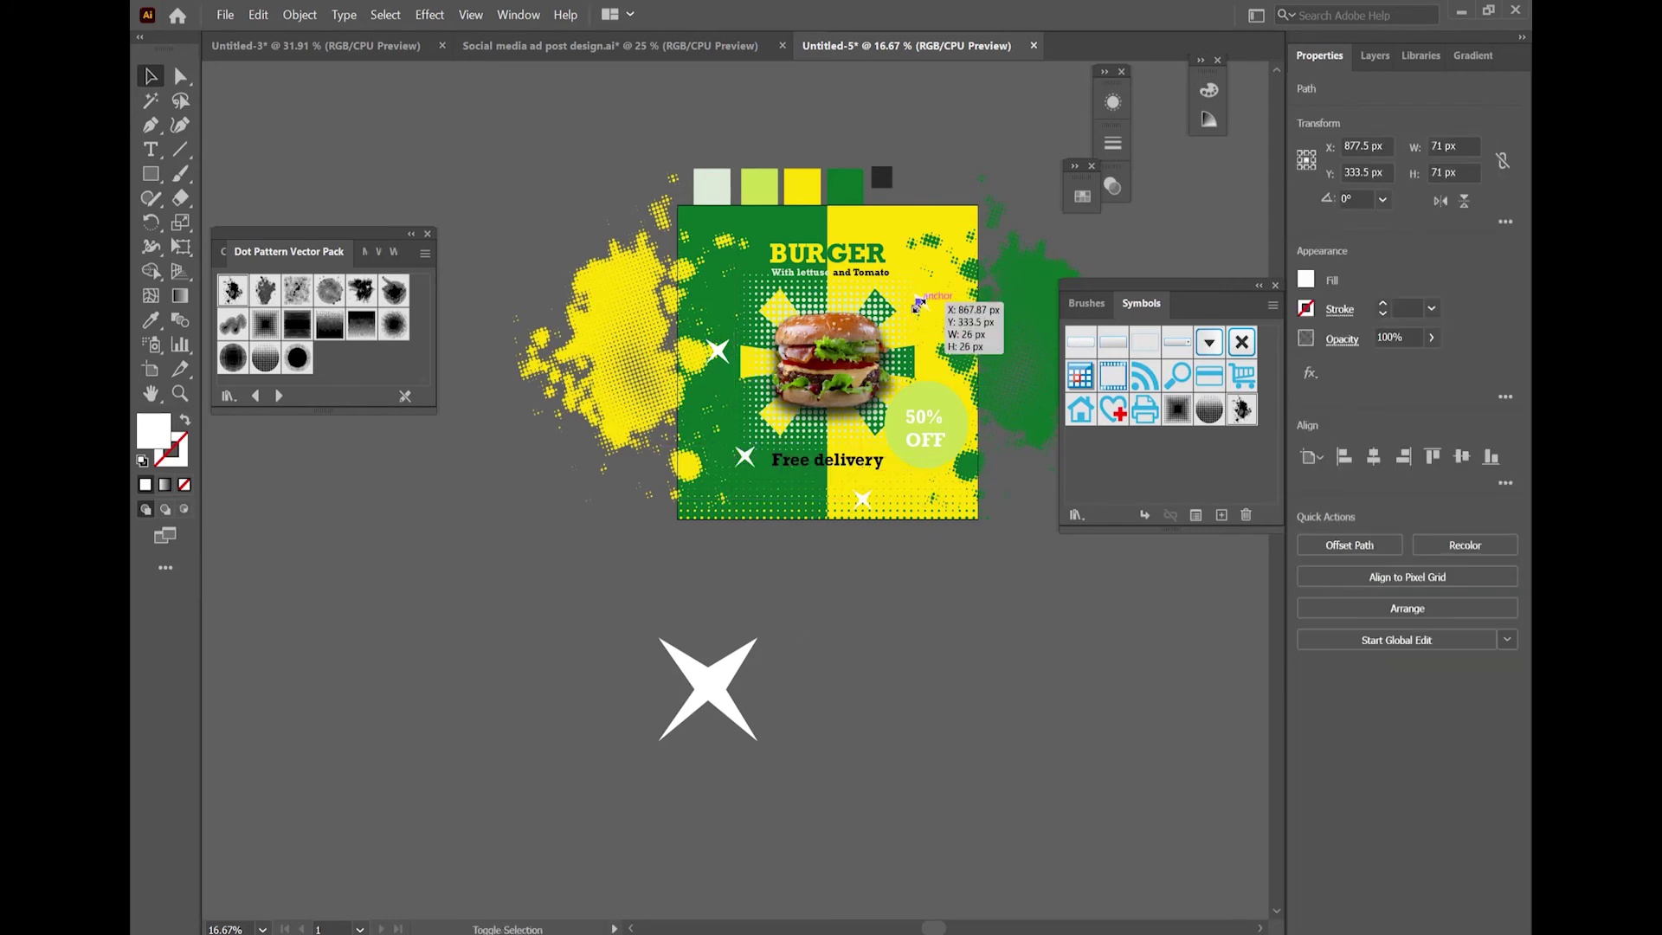
pyautogui.click(939, 645)
pyautogui.click(748, 463)
pyautogui.click(802, 578)
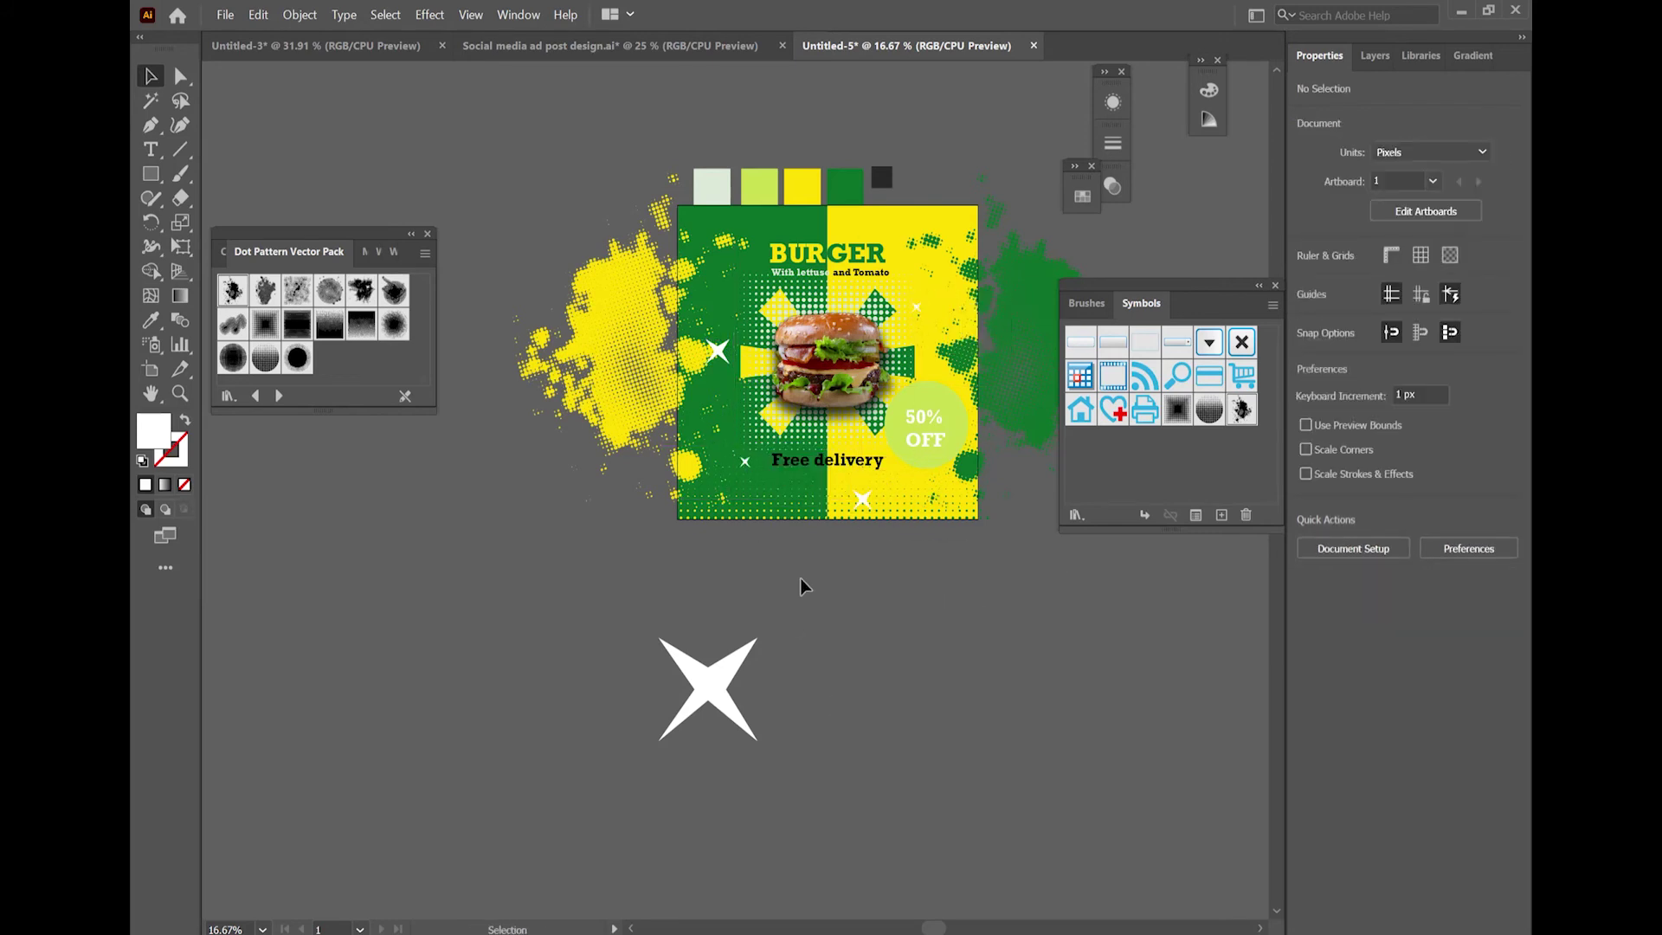
# Step: Build a white spoon by merging an oval bowl with a tapered handle, then move it left
pyautogui.press('m')
pyautogui.moveTo(447, 120)
pyautogui.mouseDown()
pyautogui.moveTo(476, 167)
pyautogui.moveTo(468, 244)
pyautogui.mouseUp()
pyautogui.press('a')
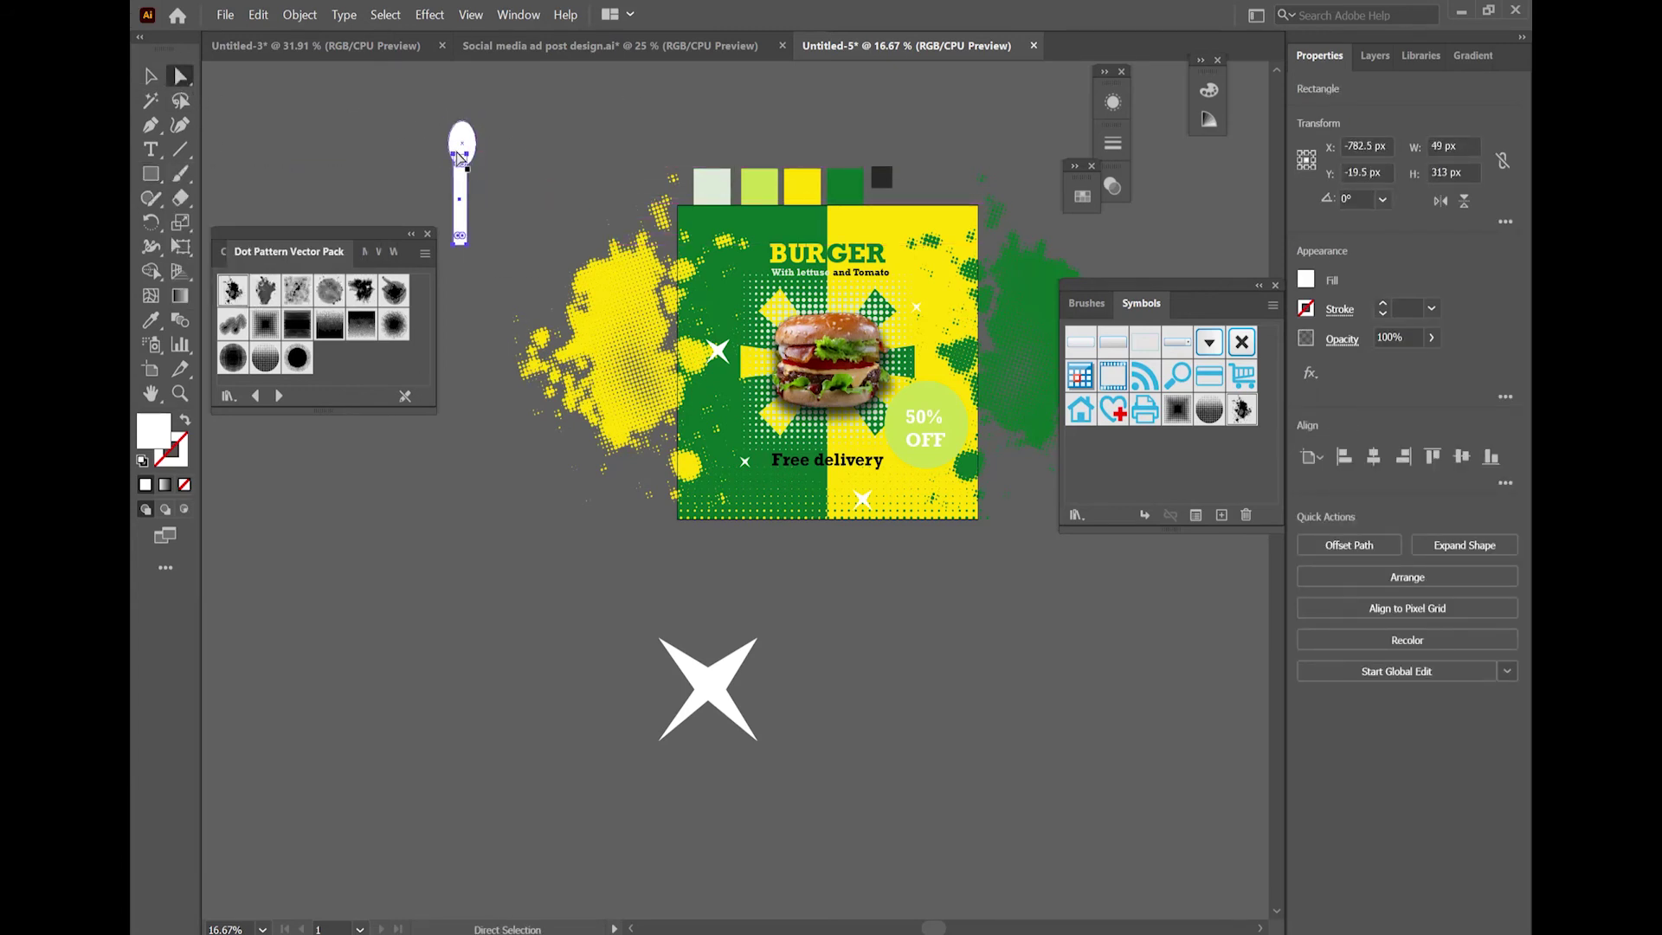
pyautogui.moveTo(457, 155); pyautogui.dragTo(463, 160)
pyautogui.press('v')
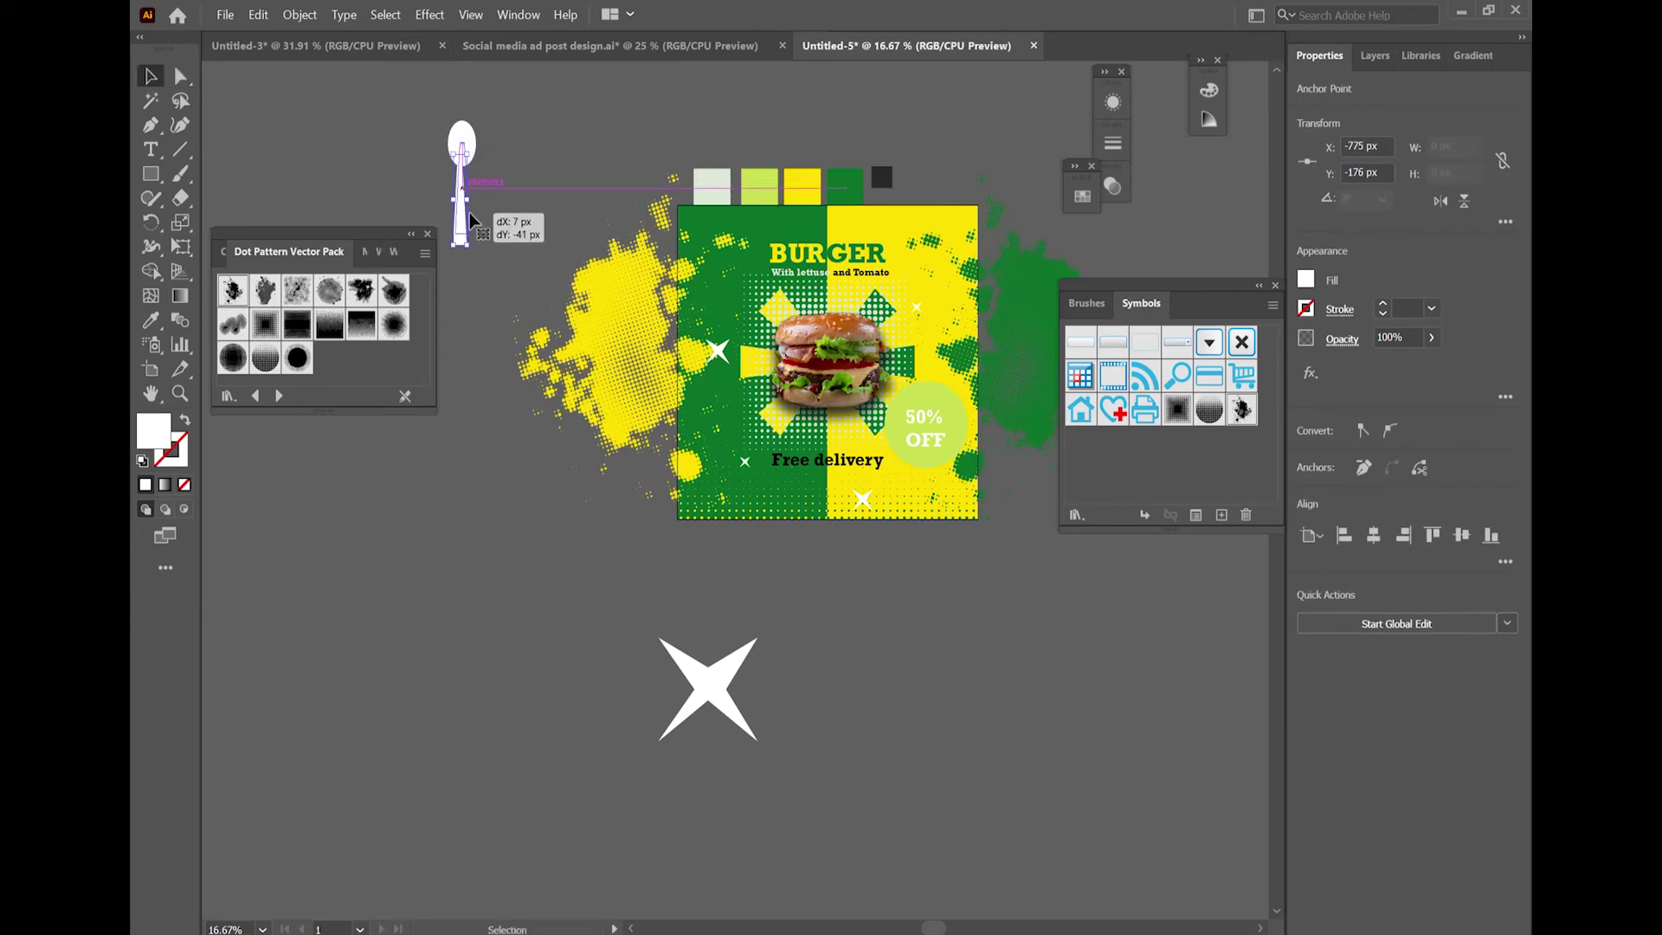
pyautogui.moveTo(520, 229); pyautogui.dragTo(437, 108)
pyautogui.click(1309, 543)
pyautogui.moveTo(320, 233); pyautogui.dragTo(320, 396)
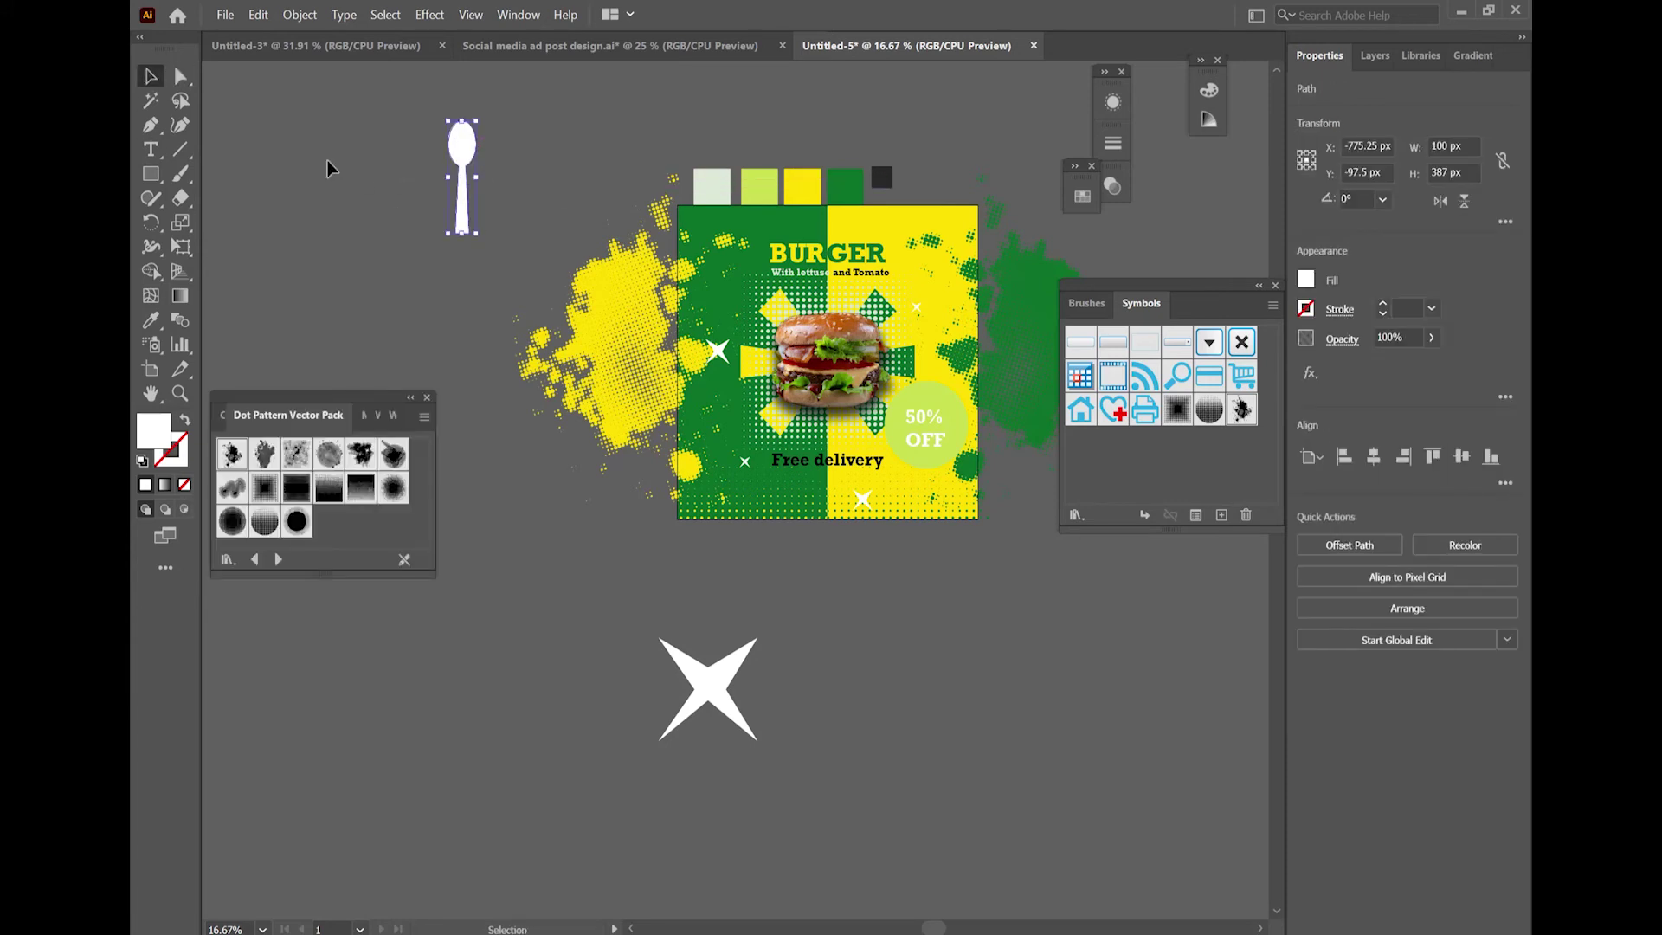
pyautogui.press('a')
pyautogui.click(462, 227)
pyautogui.moveTo(462, 186); pyautogui.dragTo(334, 205)
# Step: Carve a white knife from two overlapping rectangles with Shape Builder and curve its blade tip
pyautogui.press('m')
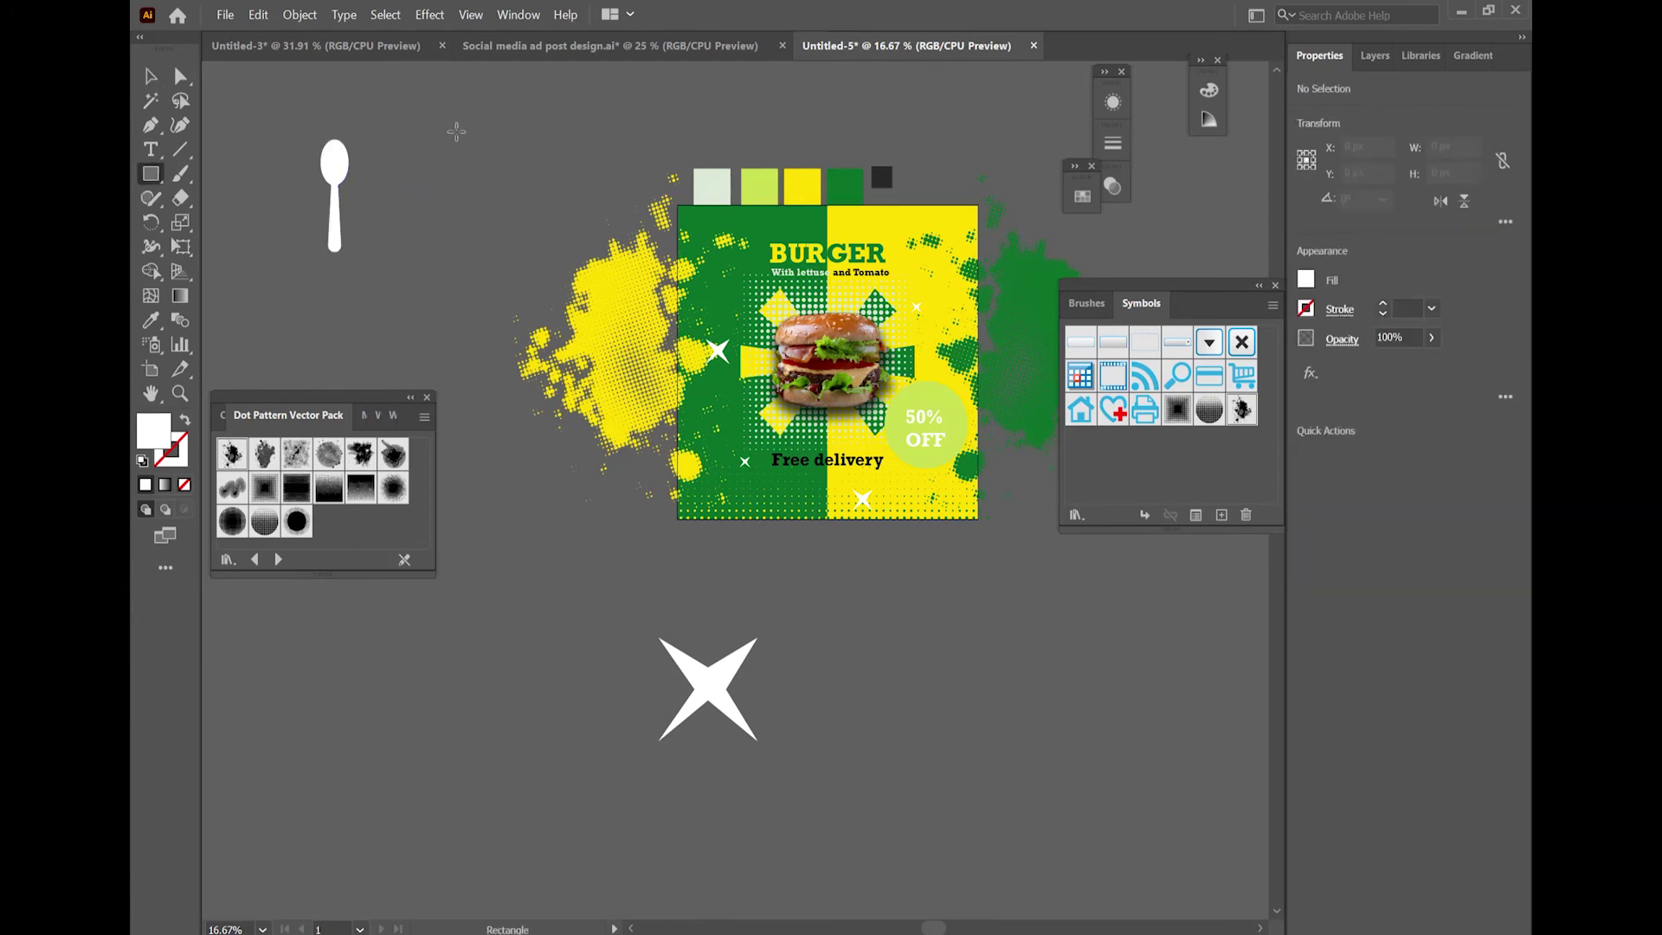
pyautogui.moveTo(387, 140); pyautogui.dragTo(428, 265)
pyautogui.press('v')
pyautogui.moveTo(408, 203)
pyautogui.mouseDown()
pyautogui.moveTo(346, 195)
pyautogui.moveTo(448, 197)
pyautogui.moveTo(420, 303)
pyautogui.mouseUp()
pyautogui.click(457, 213)
pyautogui.keyDown('shift'); pyautogui.click(437, 238); pyautogui.keyUp('shift')
pyautogui.hotkey('shift', 'm')
pyautogui.press('a')
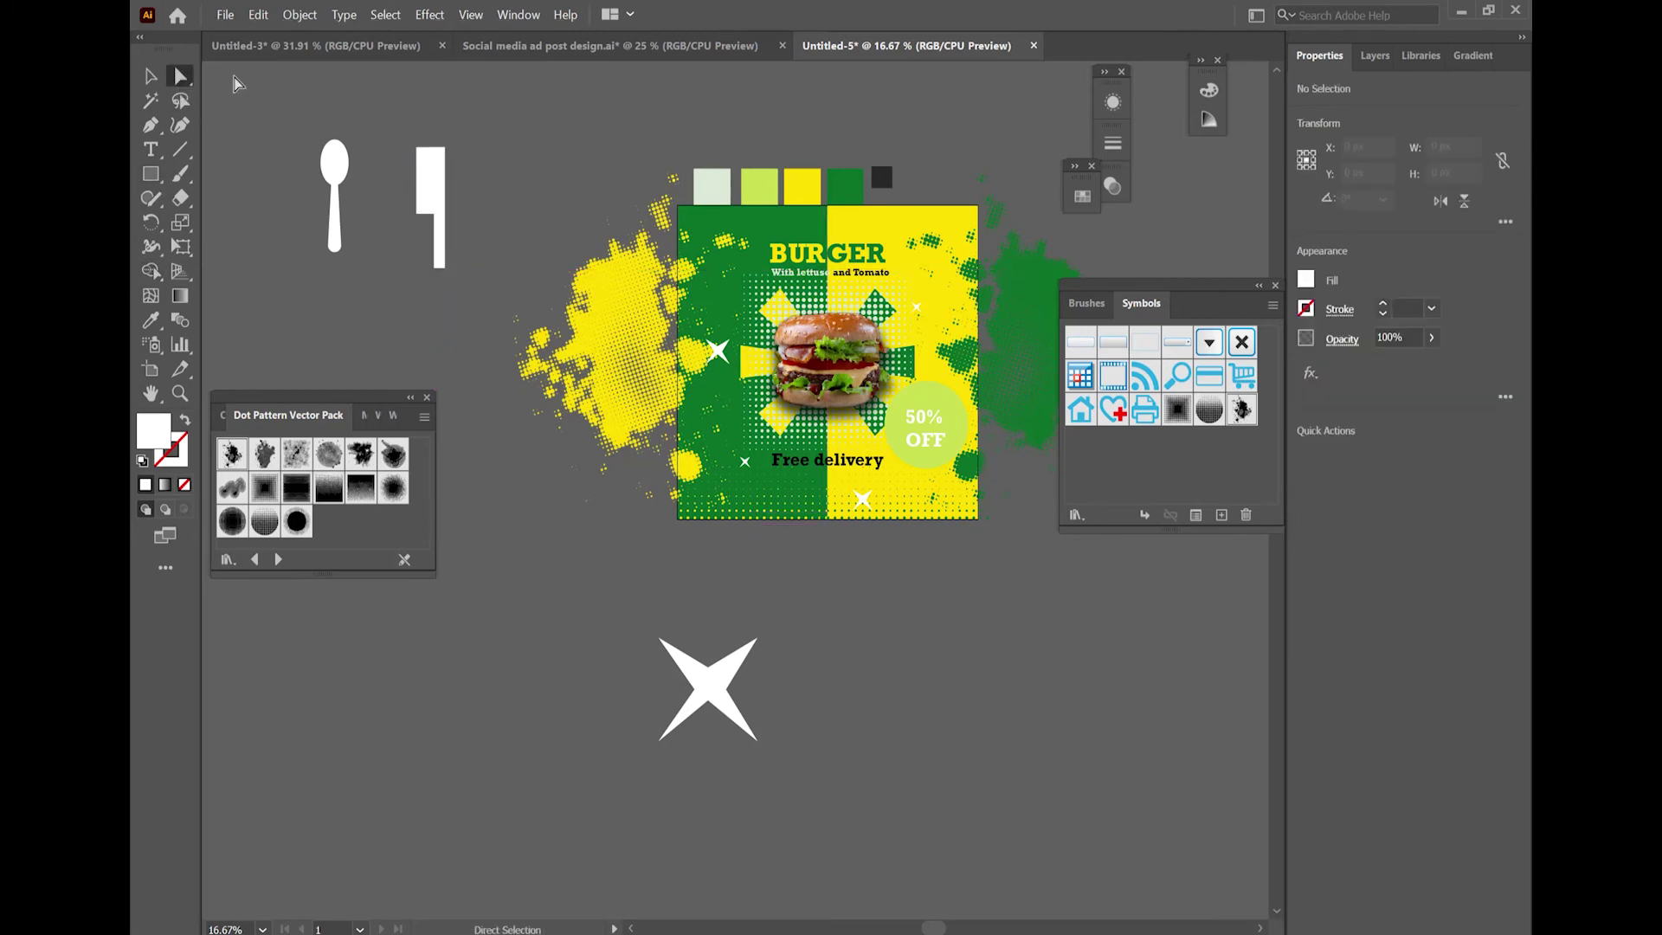
pyautogui.click(420, 227)
pyautogui.moveTo(417, 214); pyautogui.dragTo(437, 212)
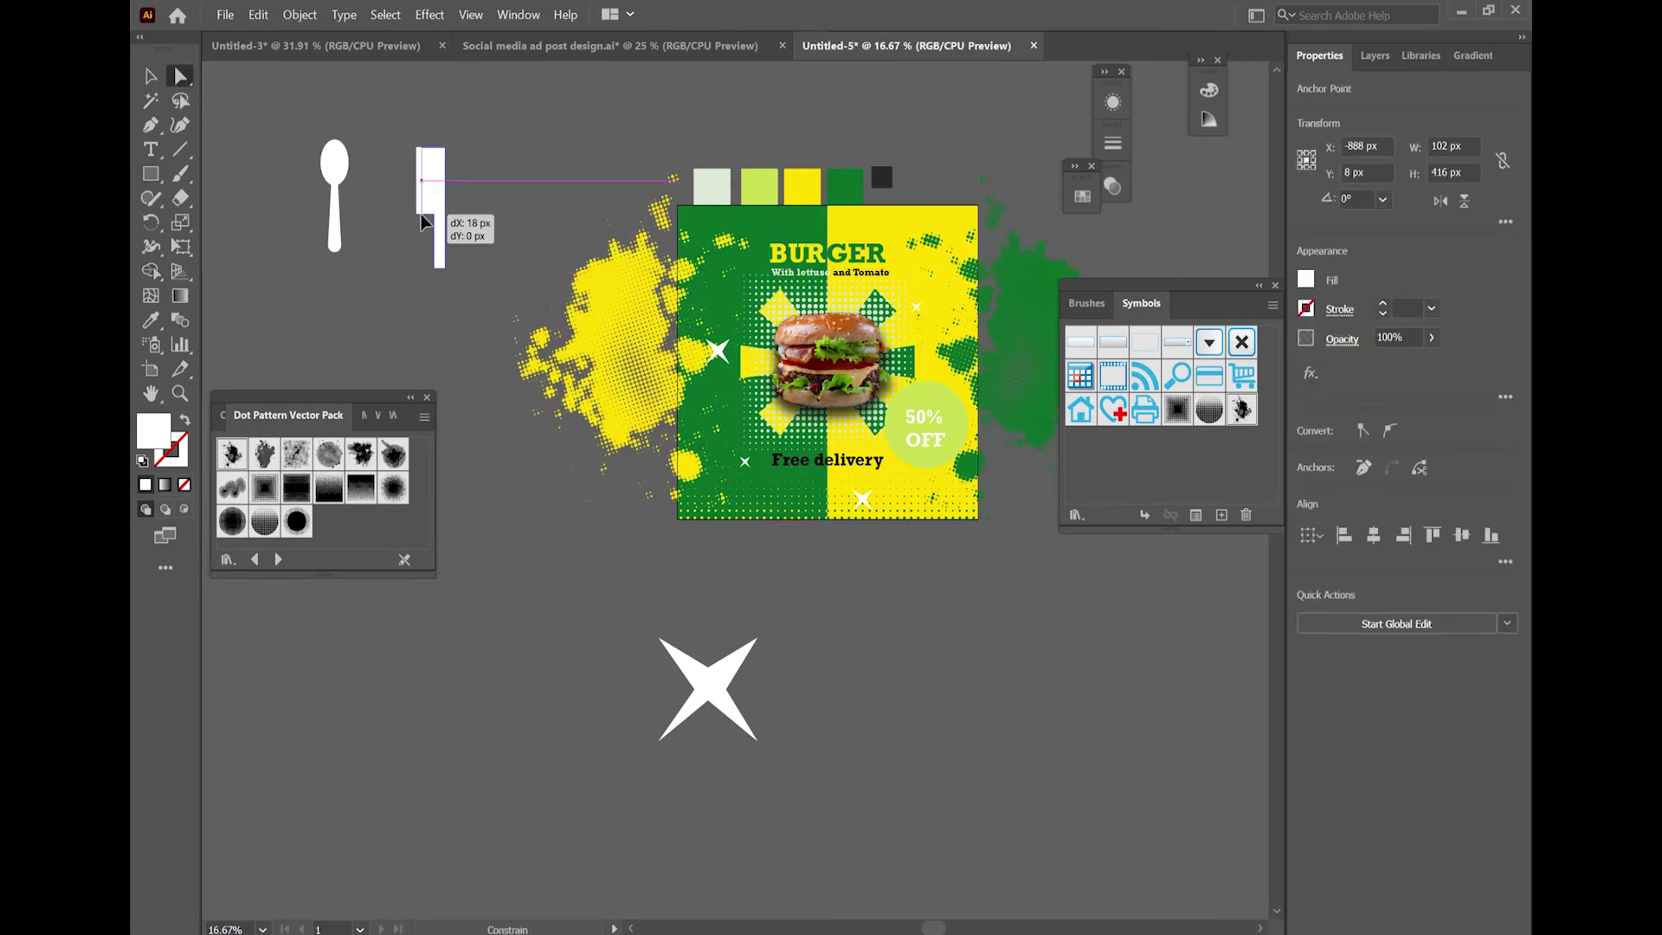
# Step: Group the spoon and knife side by side, then scale them into the poster's top-left corner
pyautogui.press('v')
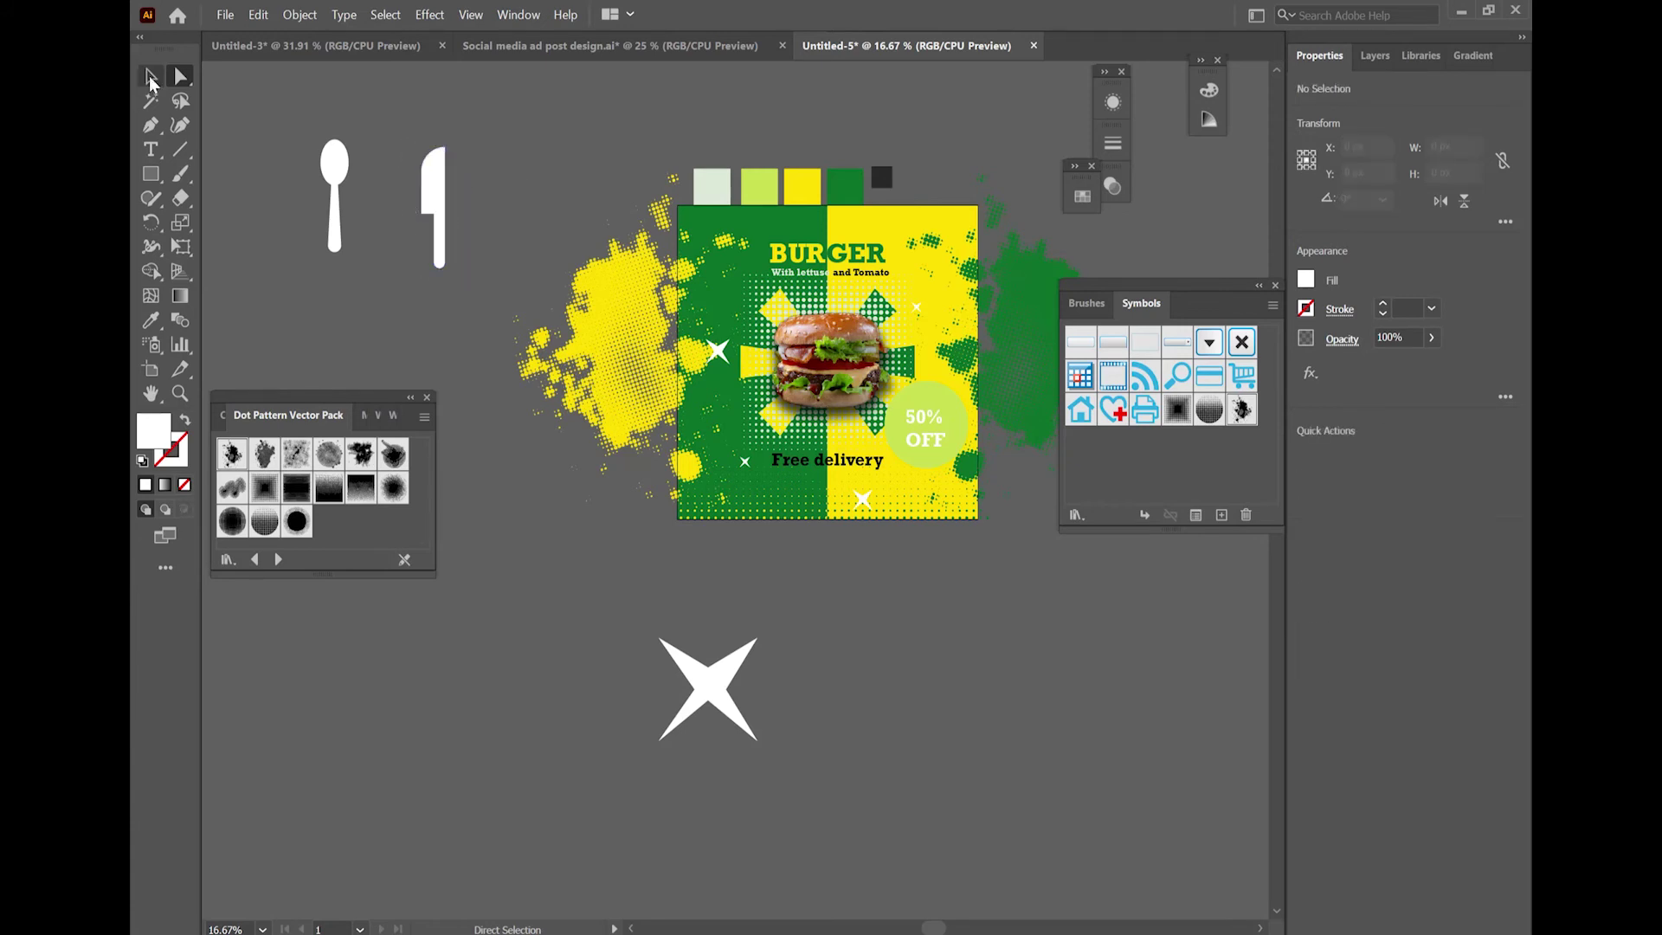
pyautogui.moveTo(298, 122); pyautogui.dragTo(463, 281)
pyautogui.moveTo(437, 207); pyautogui.dragTo(385, 208)
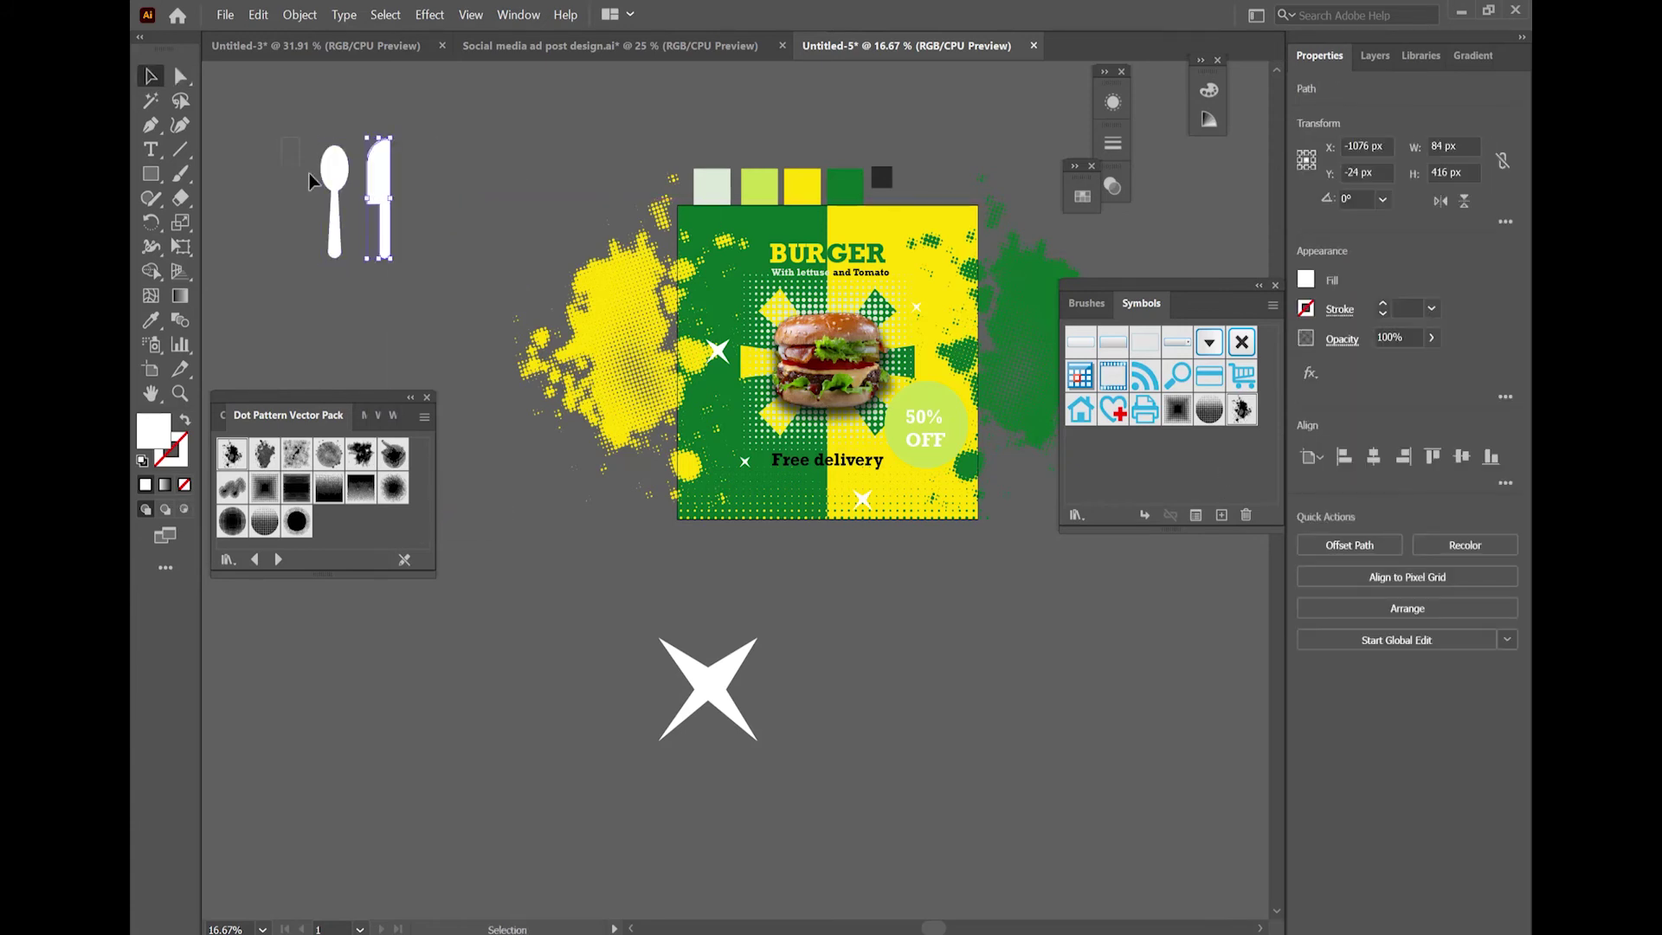
pyautogui.moveTo(299, 121); pyautogui.dragTo(468, 222)
pyautogui.hotkey('ctrl', 'g')
pyautogui.doubleClick(381, 207)
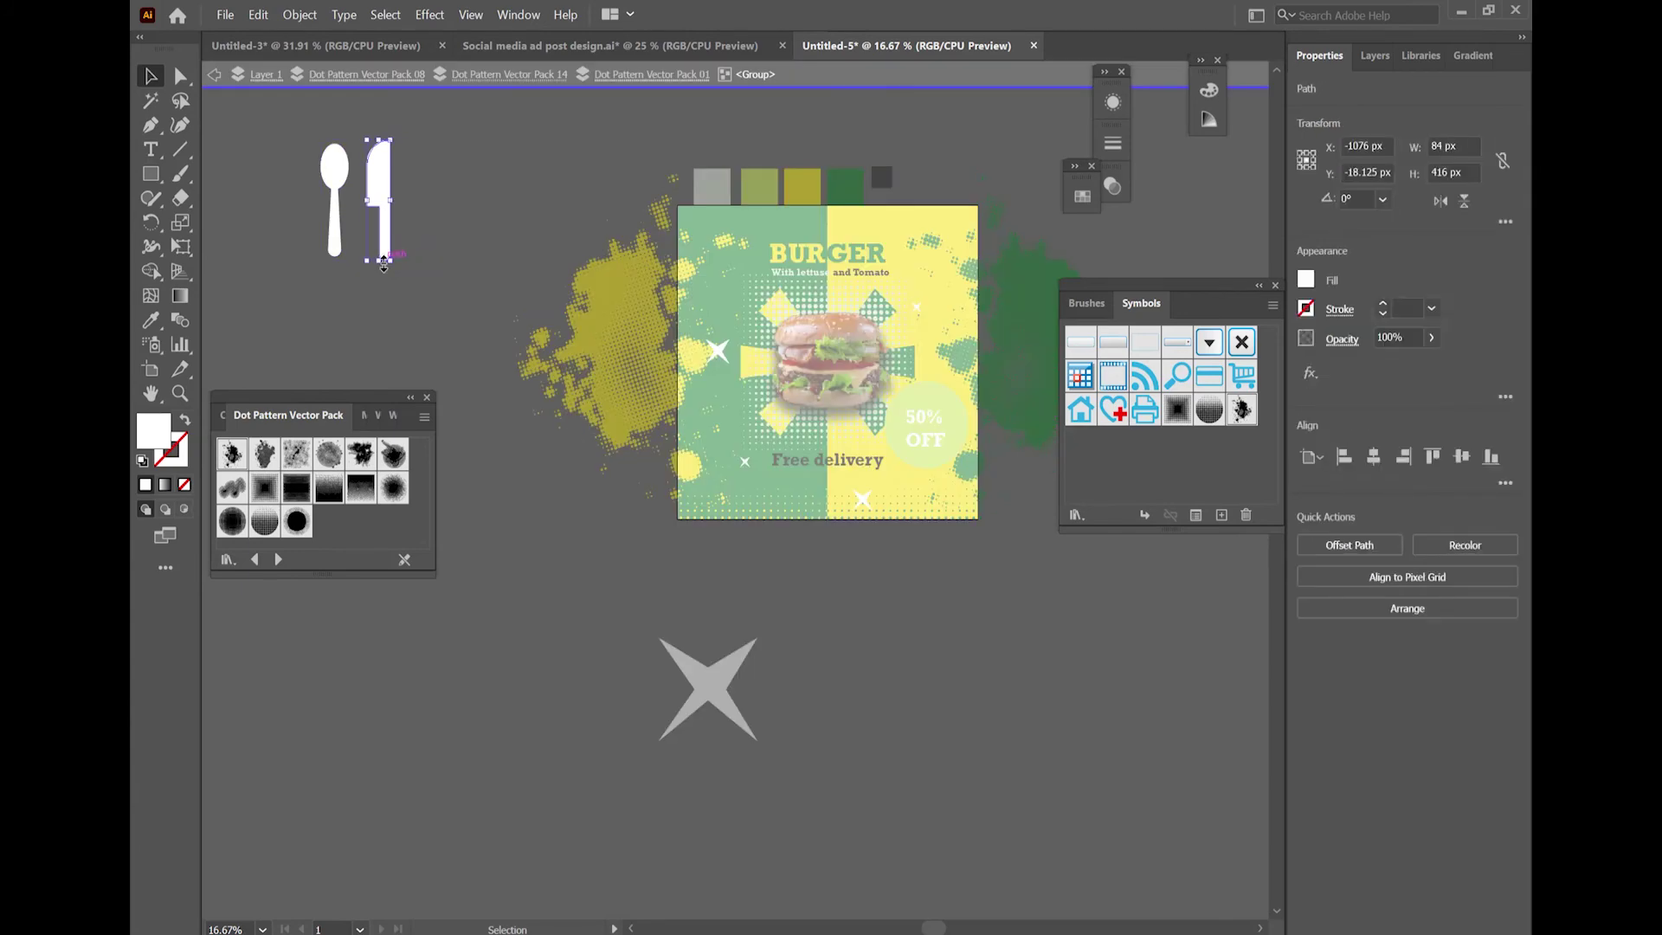
pyautogui.doubleClick(497, 218)
pyautogui.moveTo(335, 199); pyautogui.dragTo(692, 258)
pyautogui.moveTo(715, 316); pyautogui.dragTo(712, 236)
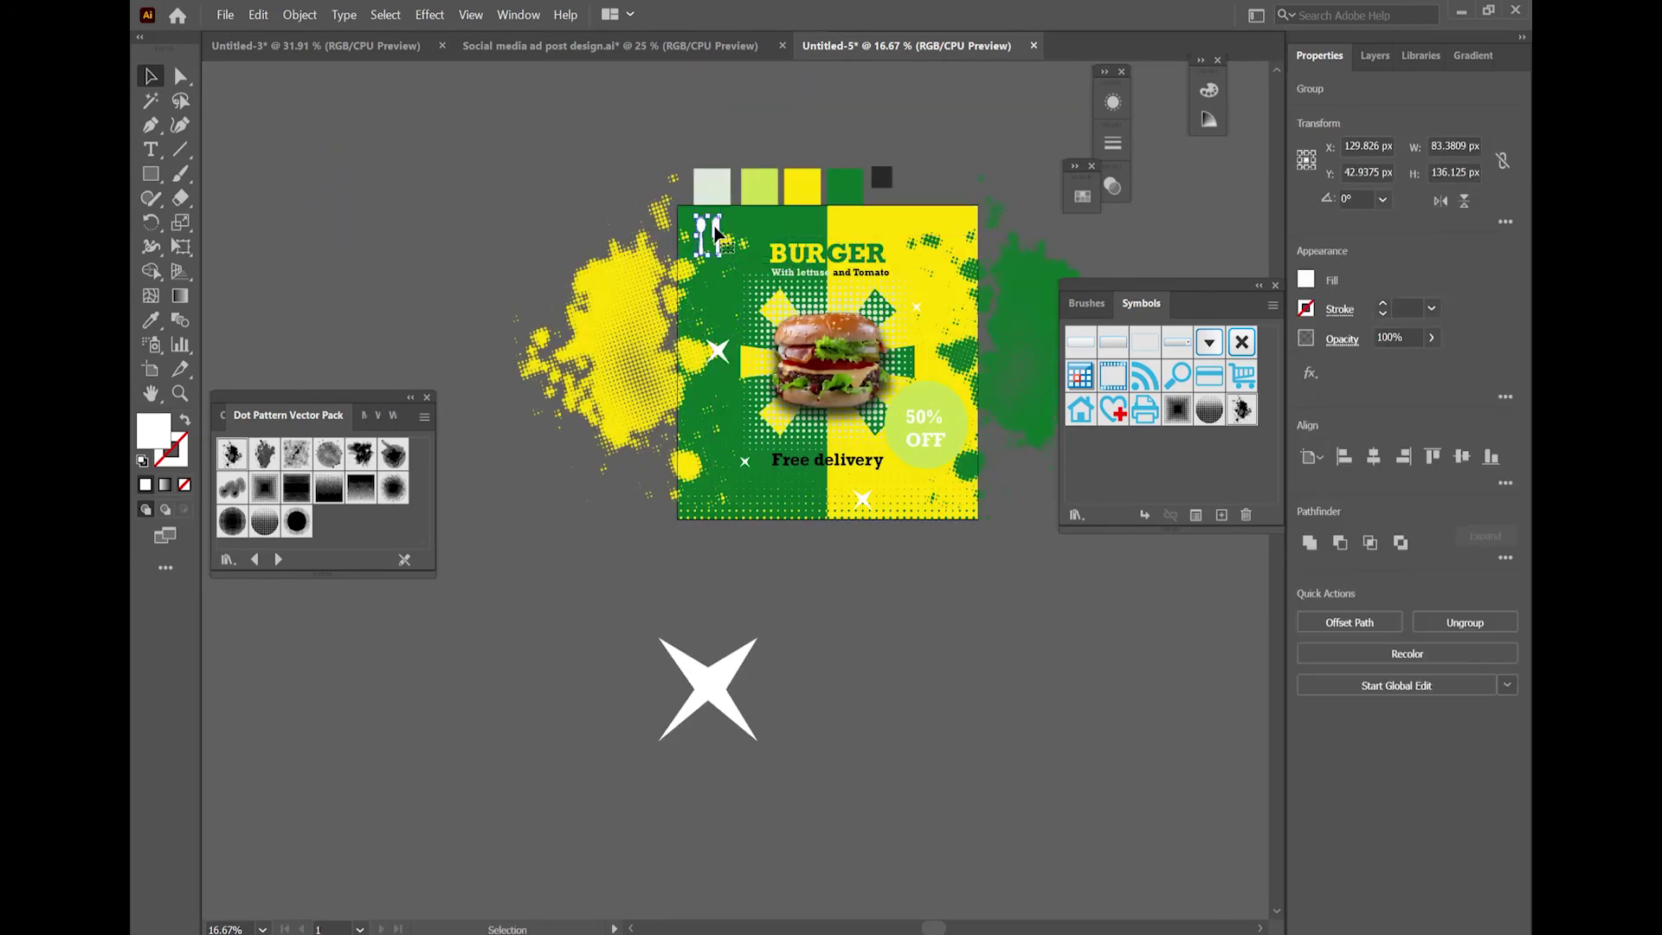
# Step: Add the 'Logo text' label under the cutlery icon and move the swatches above the poster
pyautogui.press('t')
pyautogui.click(656, 265)
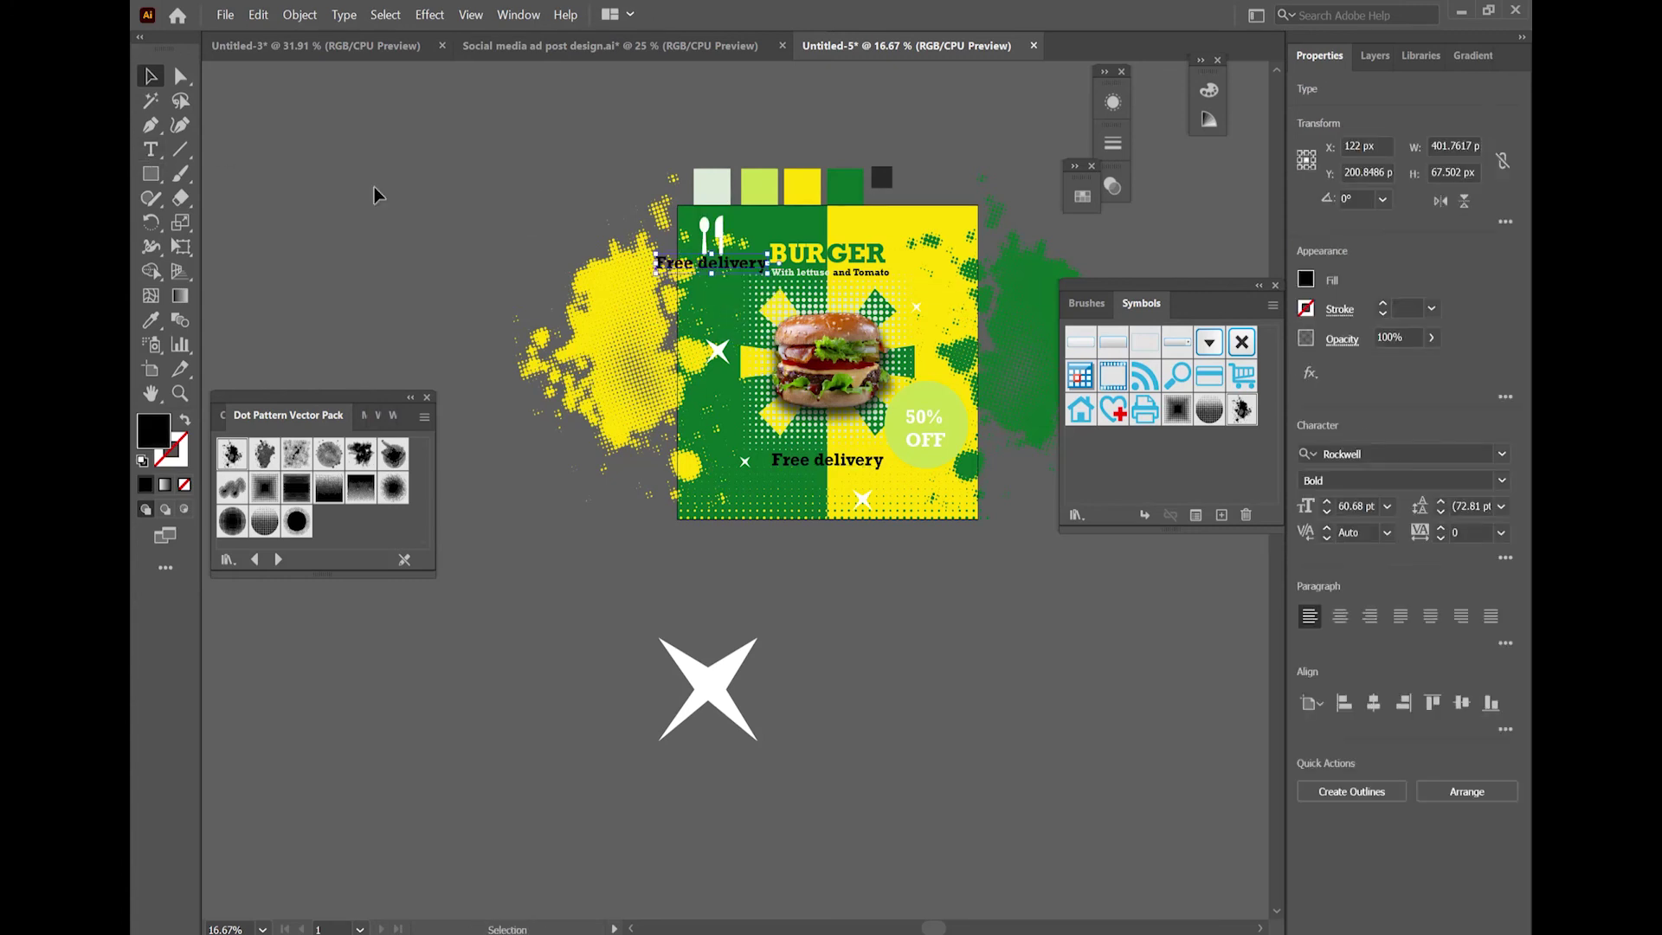
pyautogui.write('Logo text')
pyautogui.press('Escape')
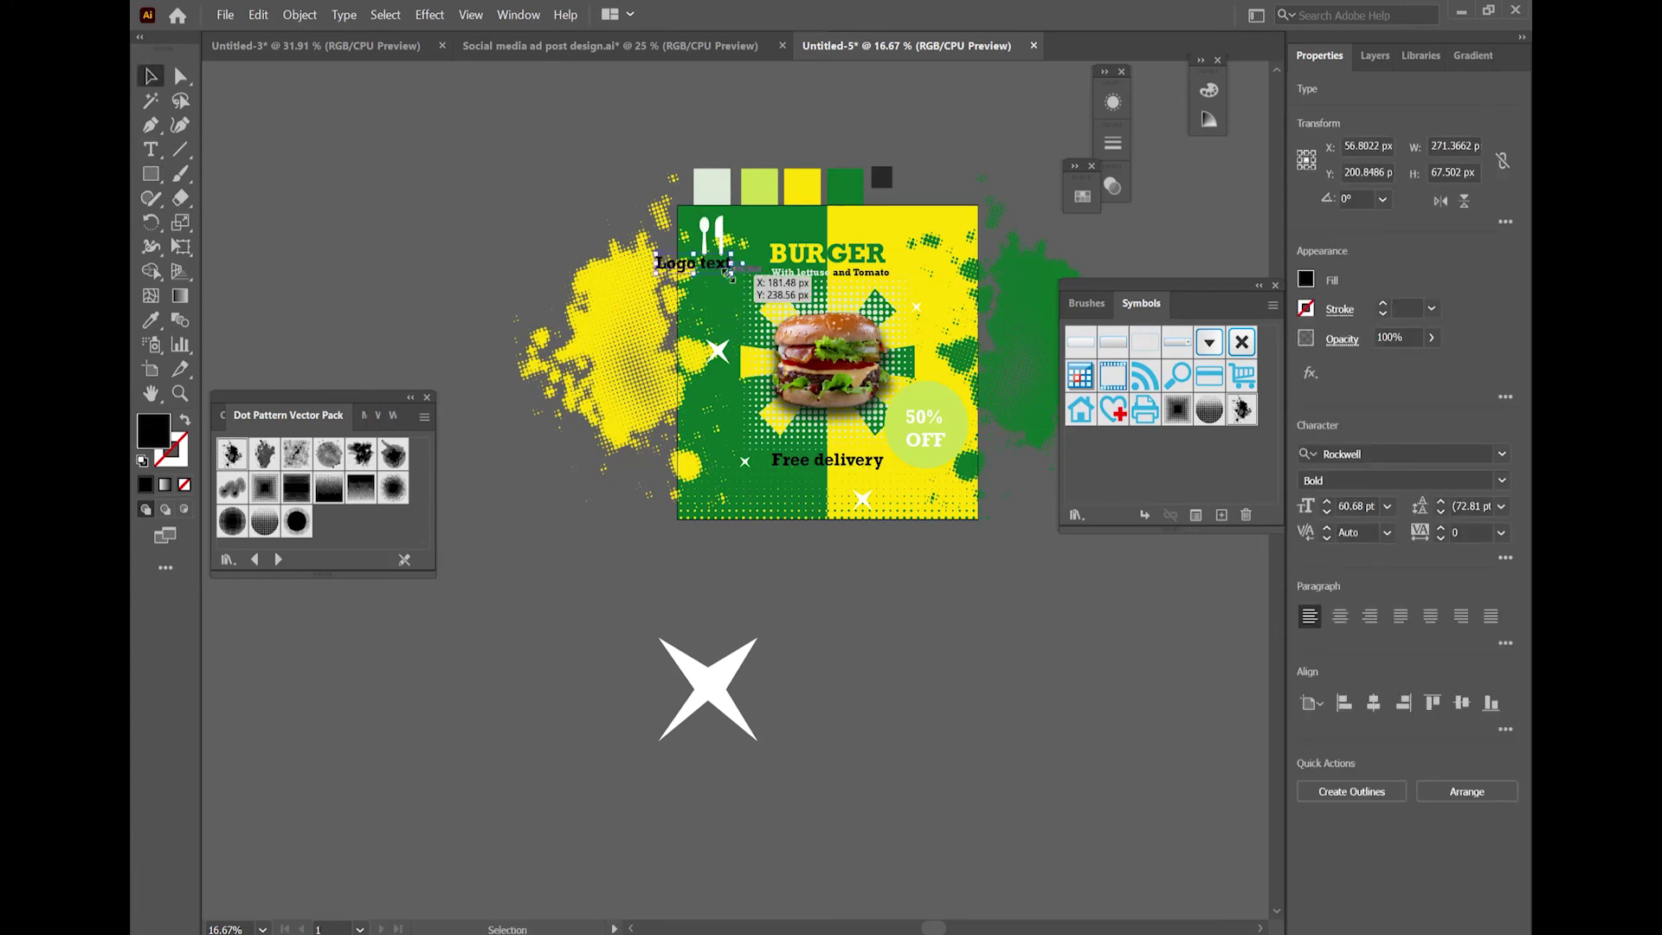
pyautogui.moveTo(660, 264); pyautogui.dragTo(690, 264)
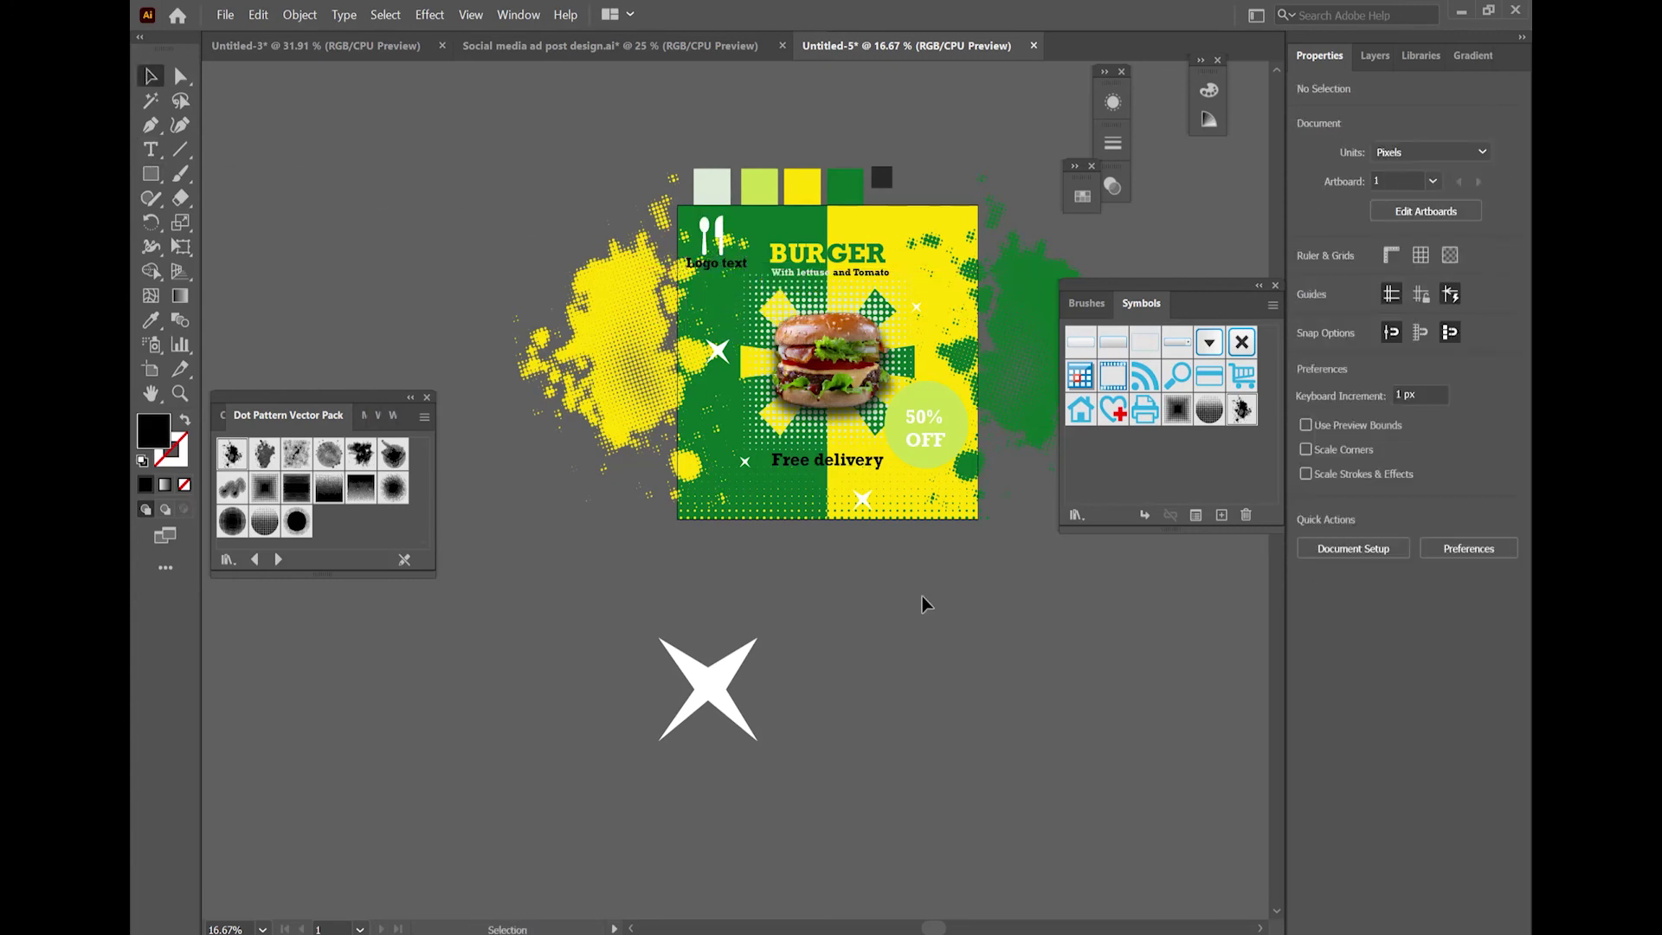
pyautogui.moveTo(893, 175); pyautogui.dragTo(893, 131)
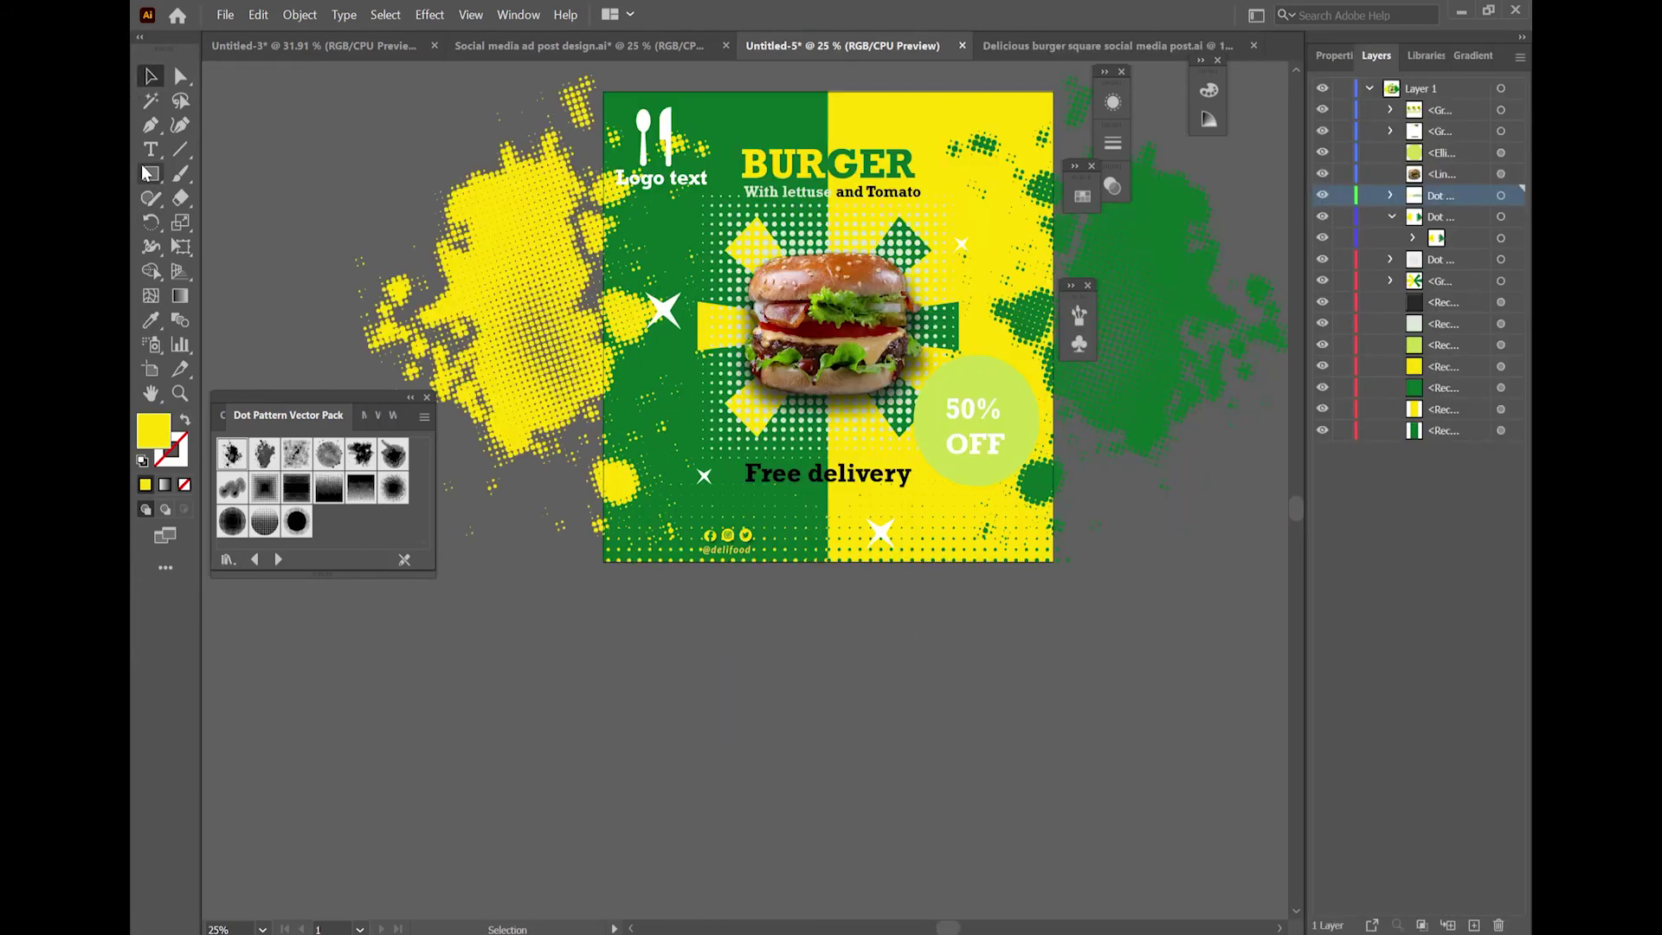
# Step: Draw a 1080 × 1080 px rectangle and centre it horizontally and vertically on the artboard
pyautogui.click(145, 173)
pyautogui.click(618, 209)
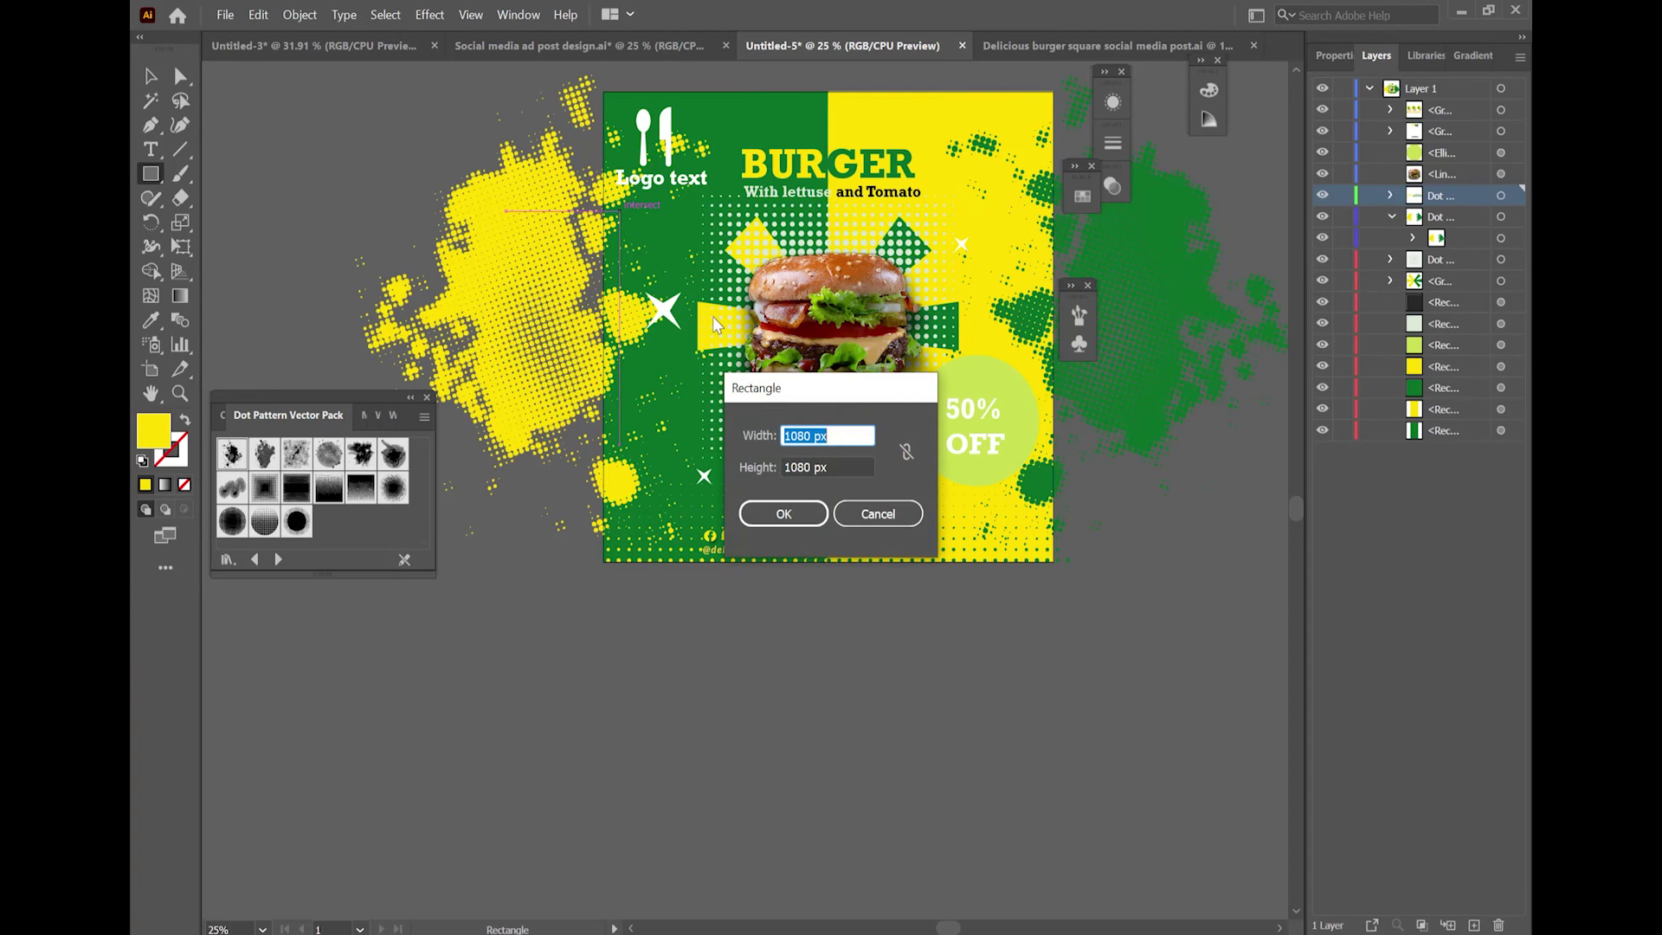
pyautogui.click(790, 514)
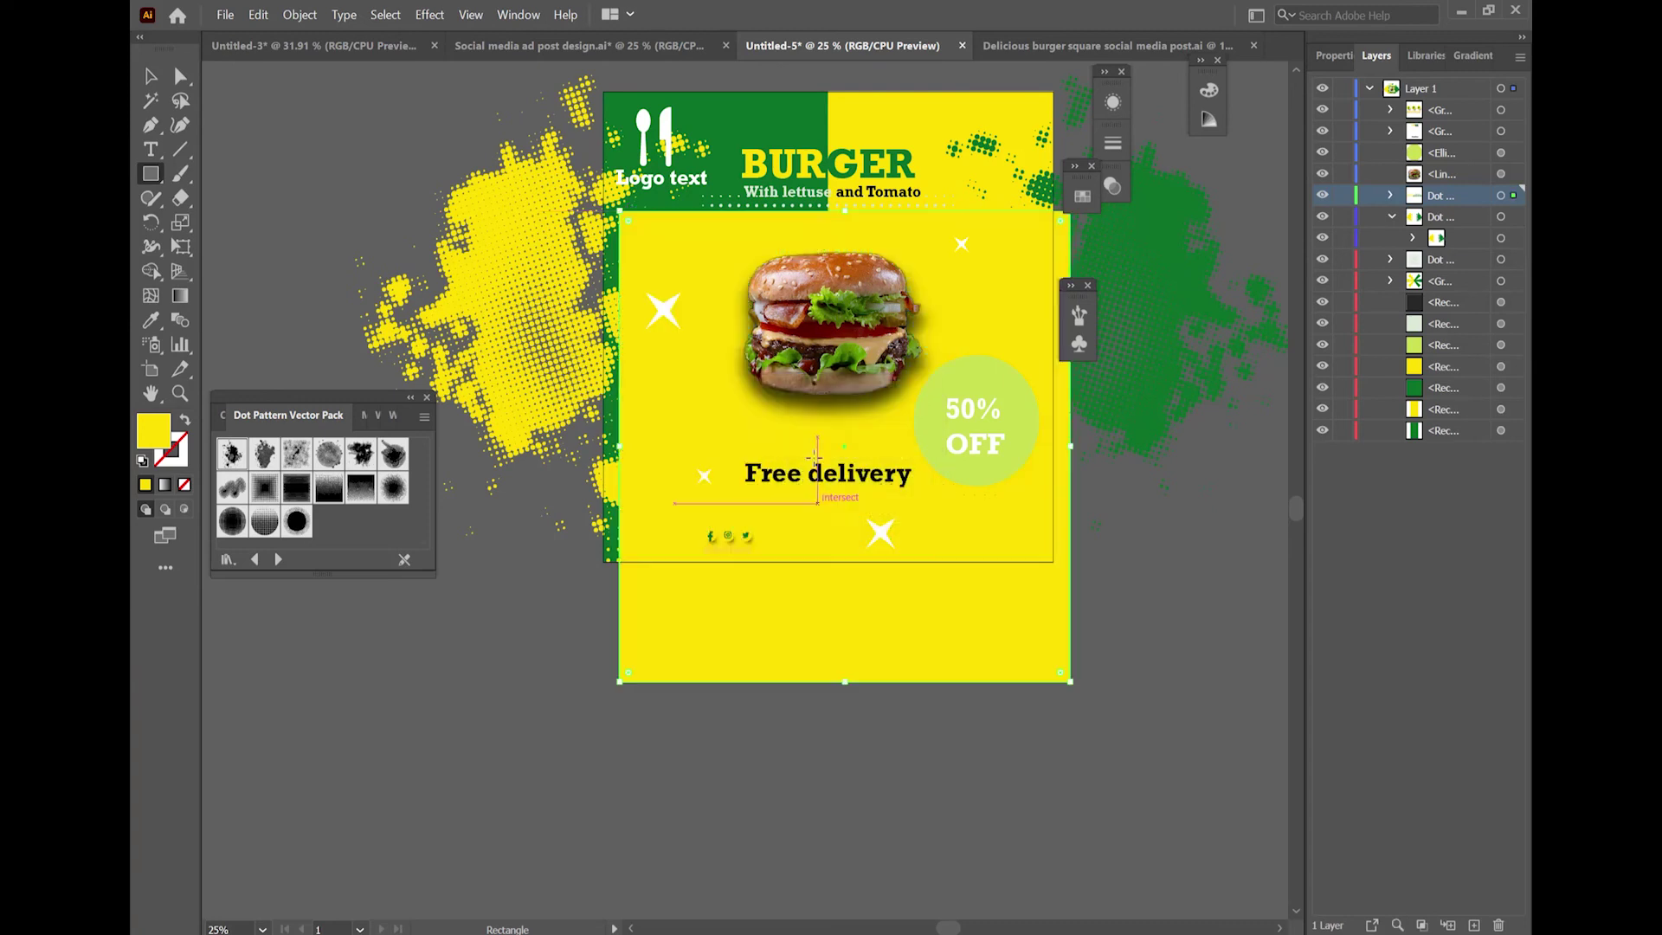
pyautogui.click(1334, 57)
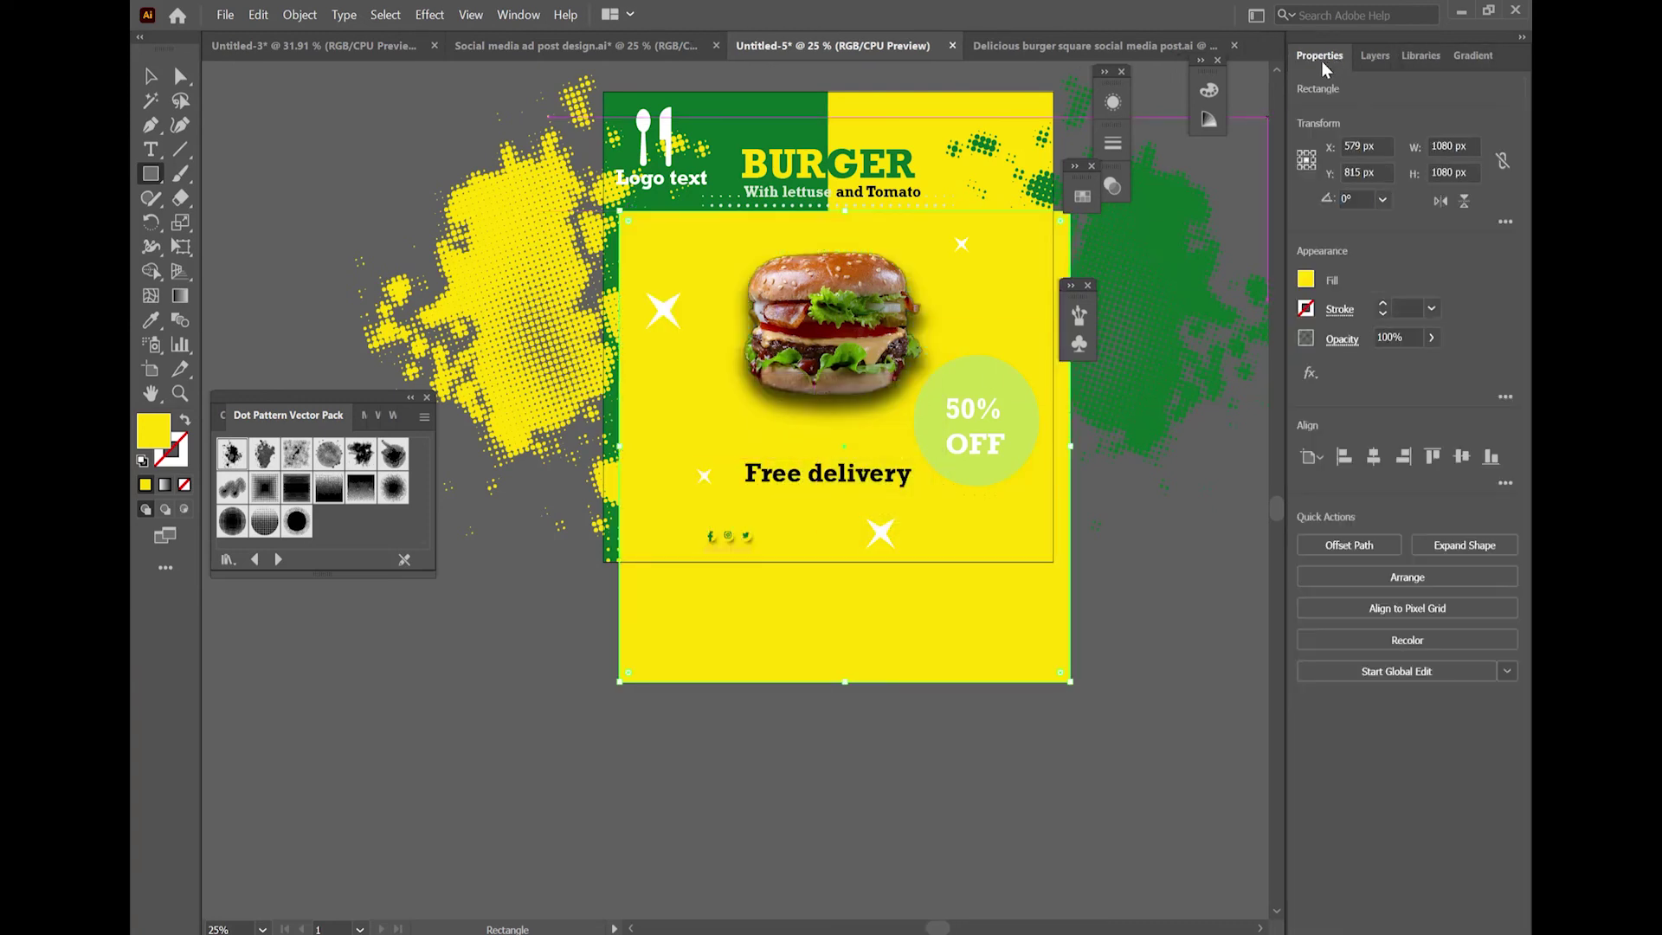
pyautogui.click(1368, 464)
pyautogui.click(1461, 456)
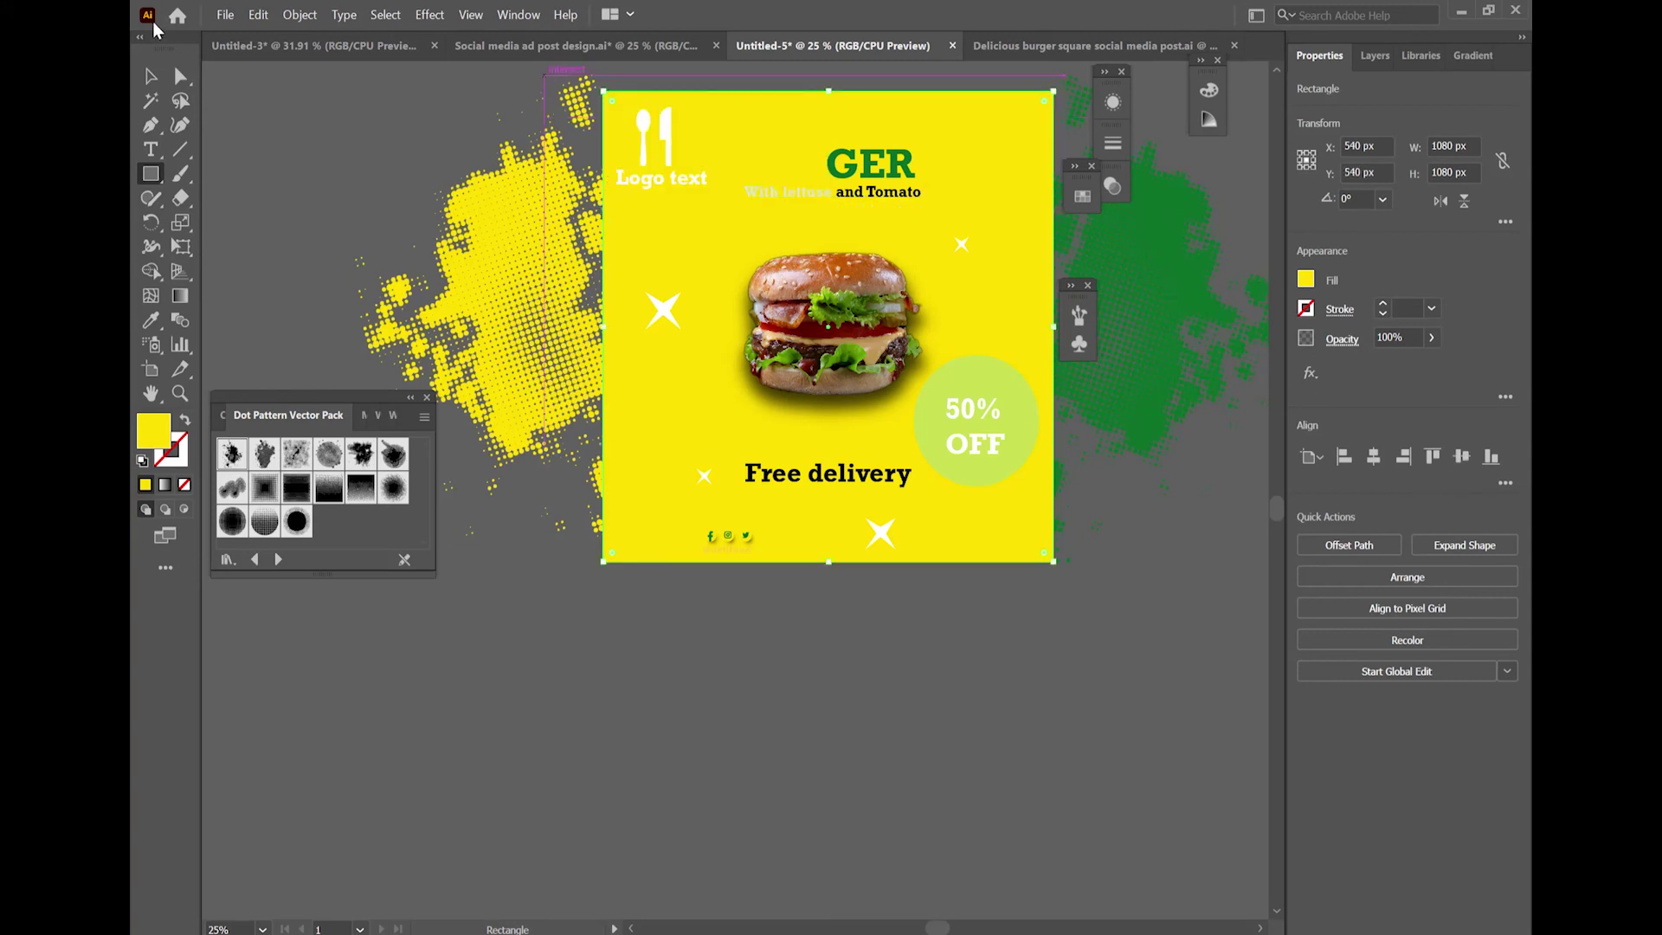
# Step: Select the splash group with the square and apply Make Clipping Mask
pyautogui.click(145, 72)
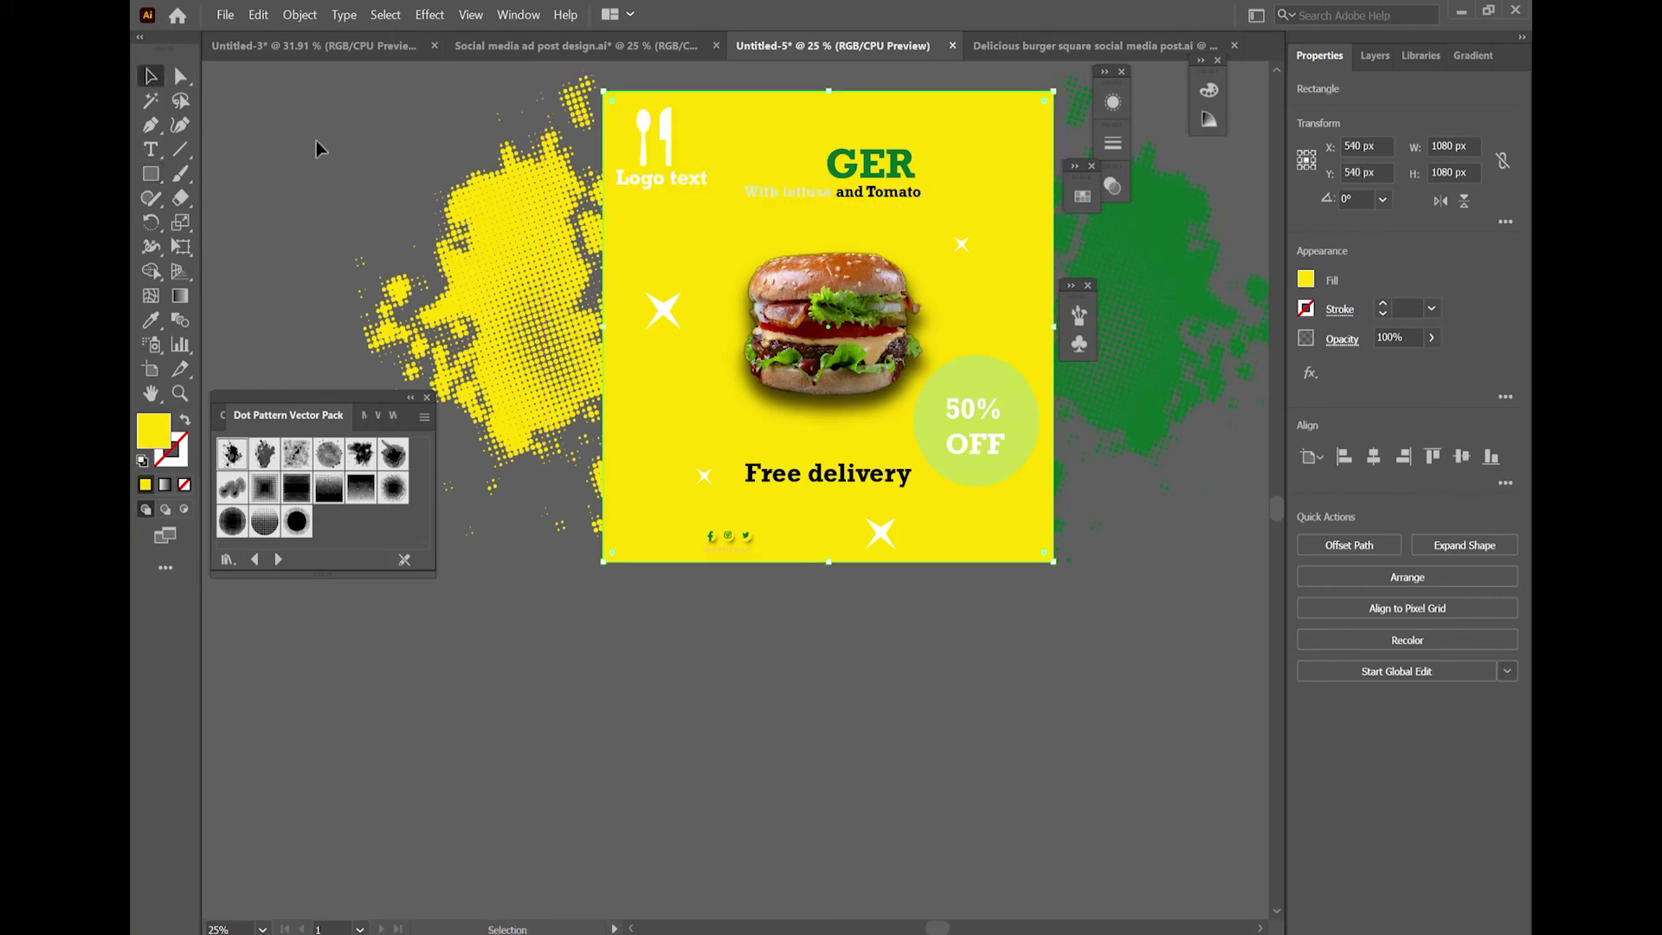
pyautogui.click(1152, 324)
pyautogui.click(1135, 326)
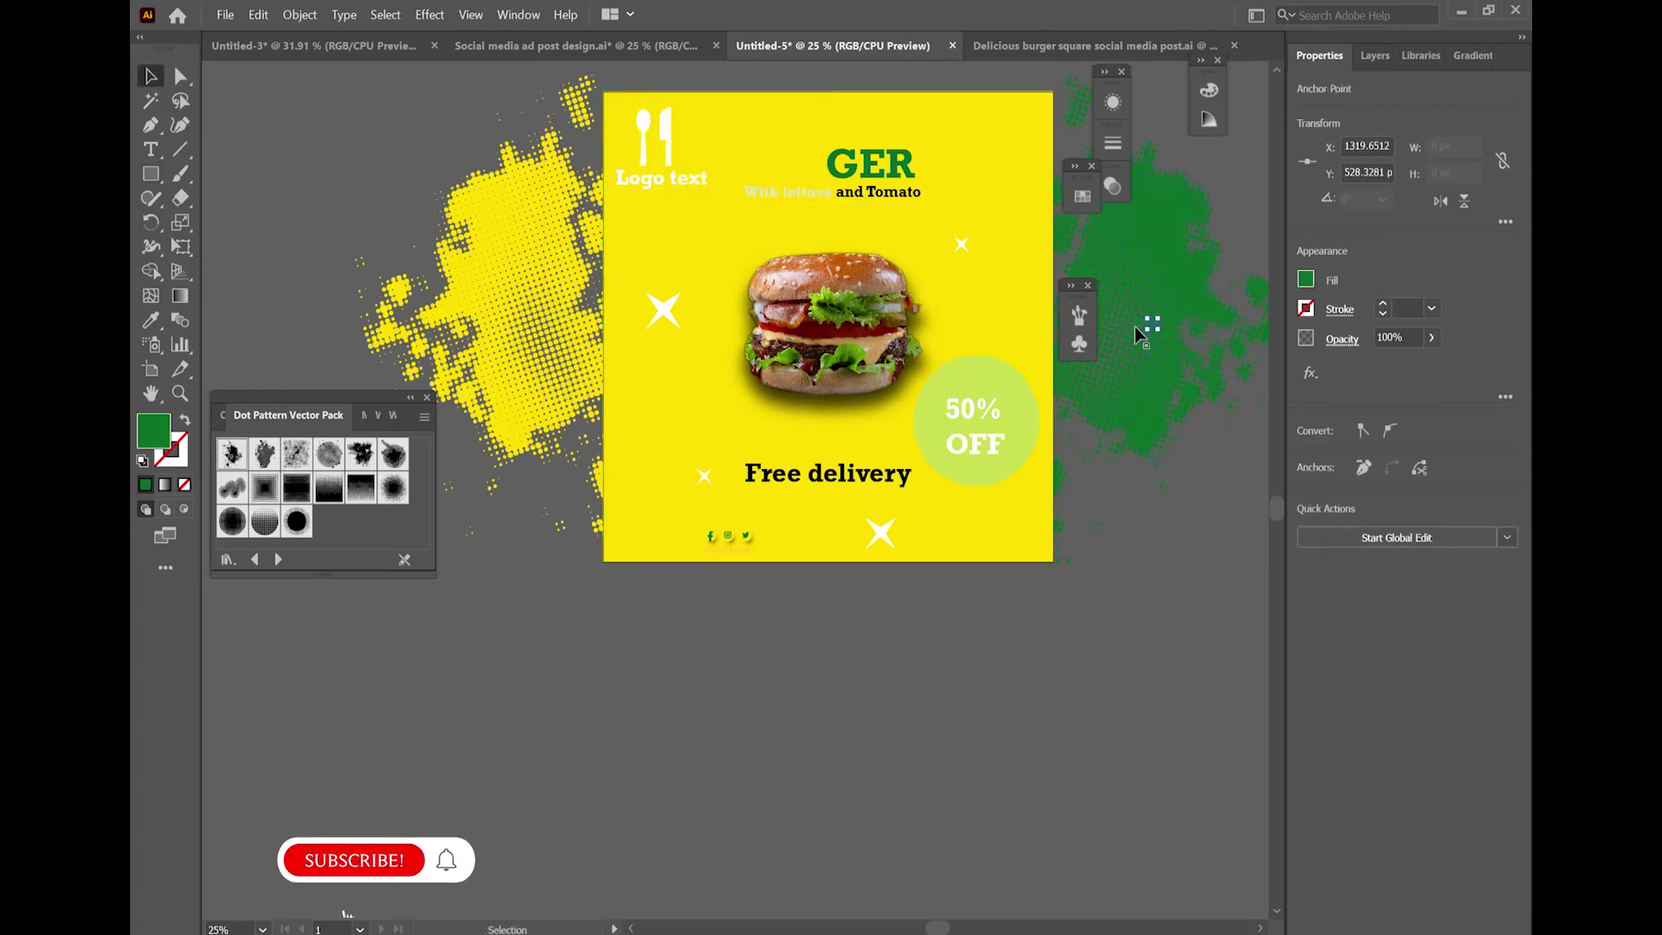
pyautogui.click(1129, 284)
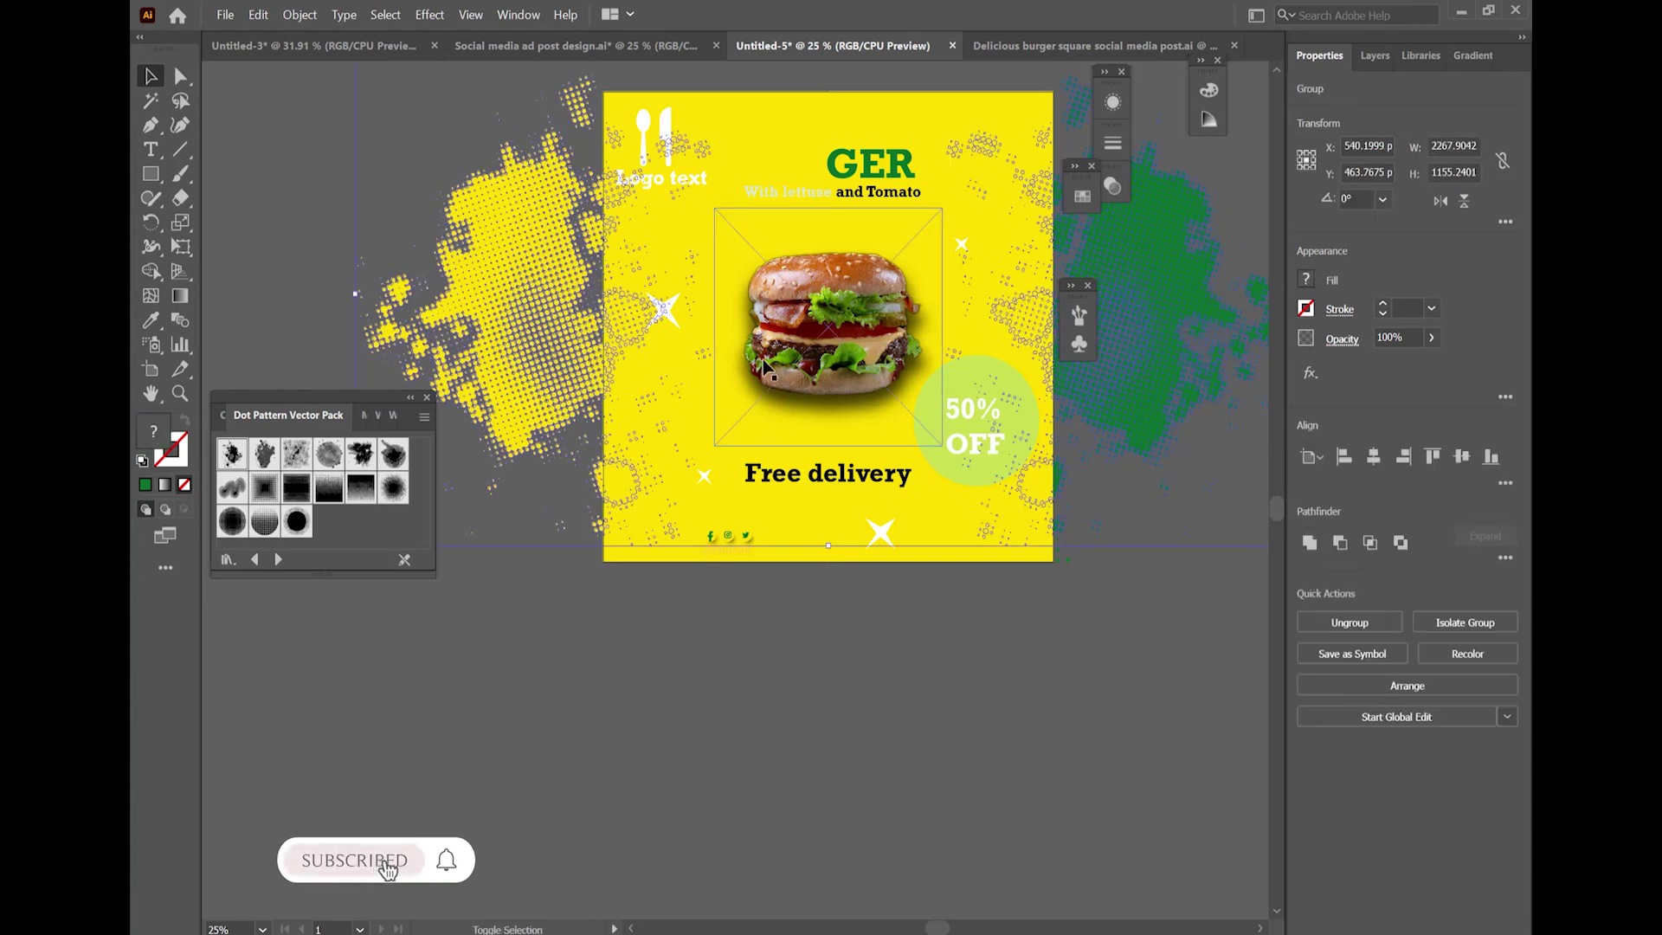
pyautogui.keyDown('shift'); pyautogui.click(746, 512); pyautogui.keyUp('shift')
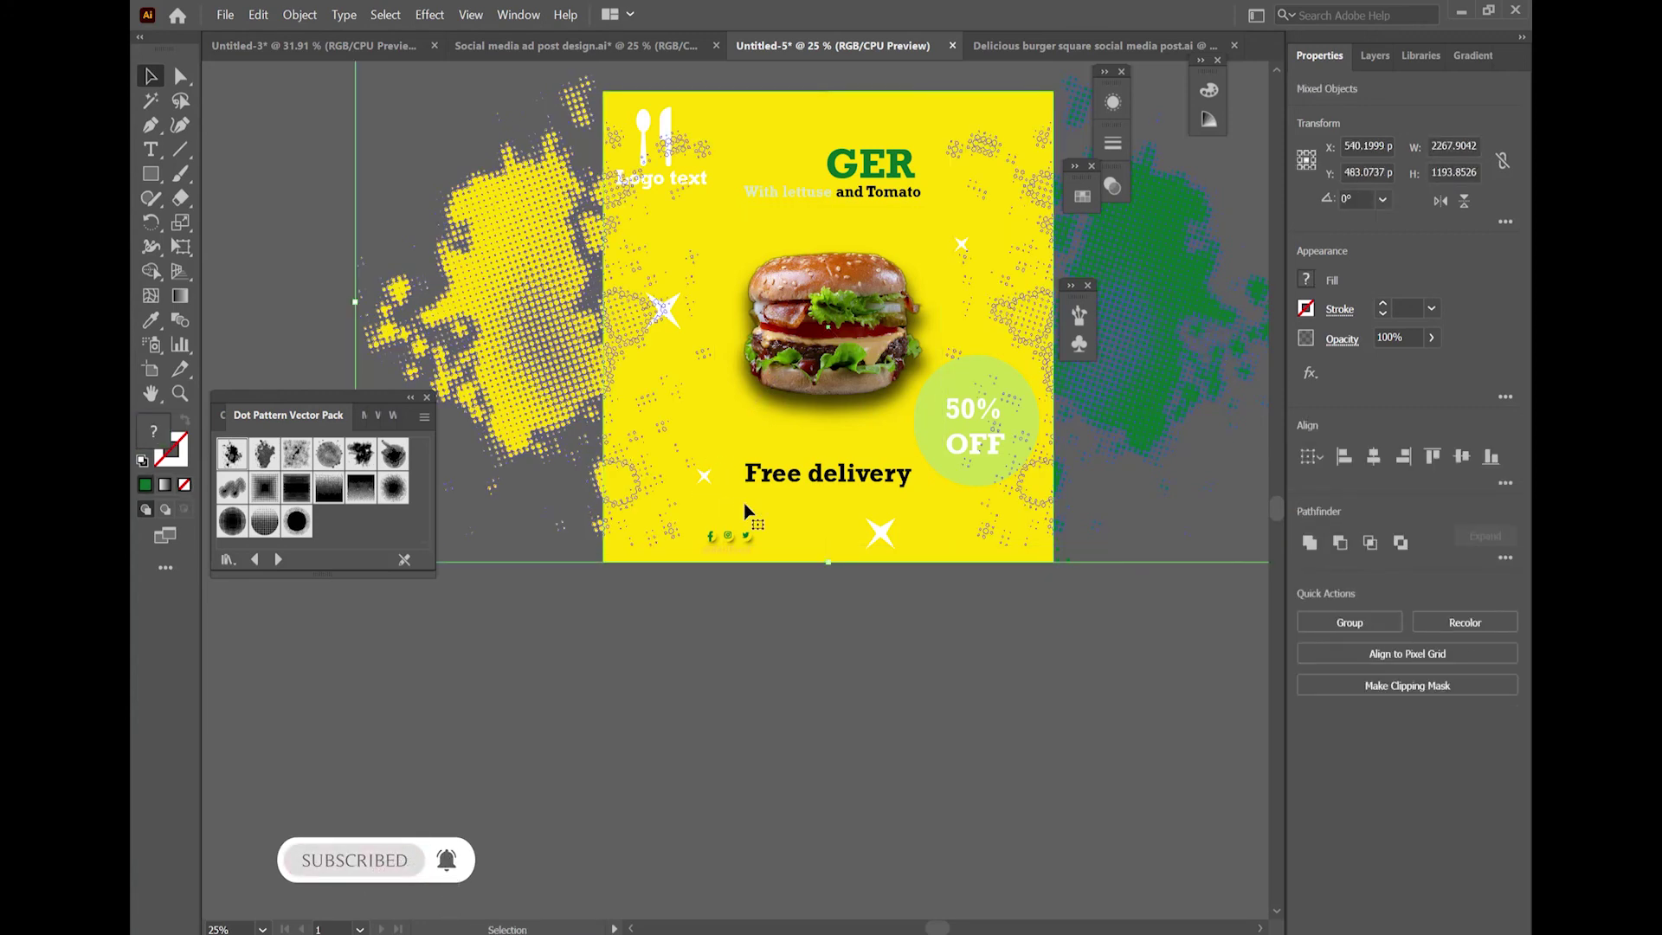
pyautogui.rightClick(746, 511)
pyautogui.click(875, 658)
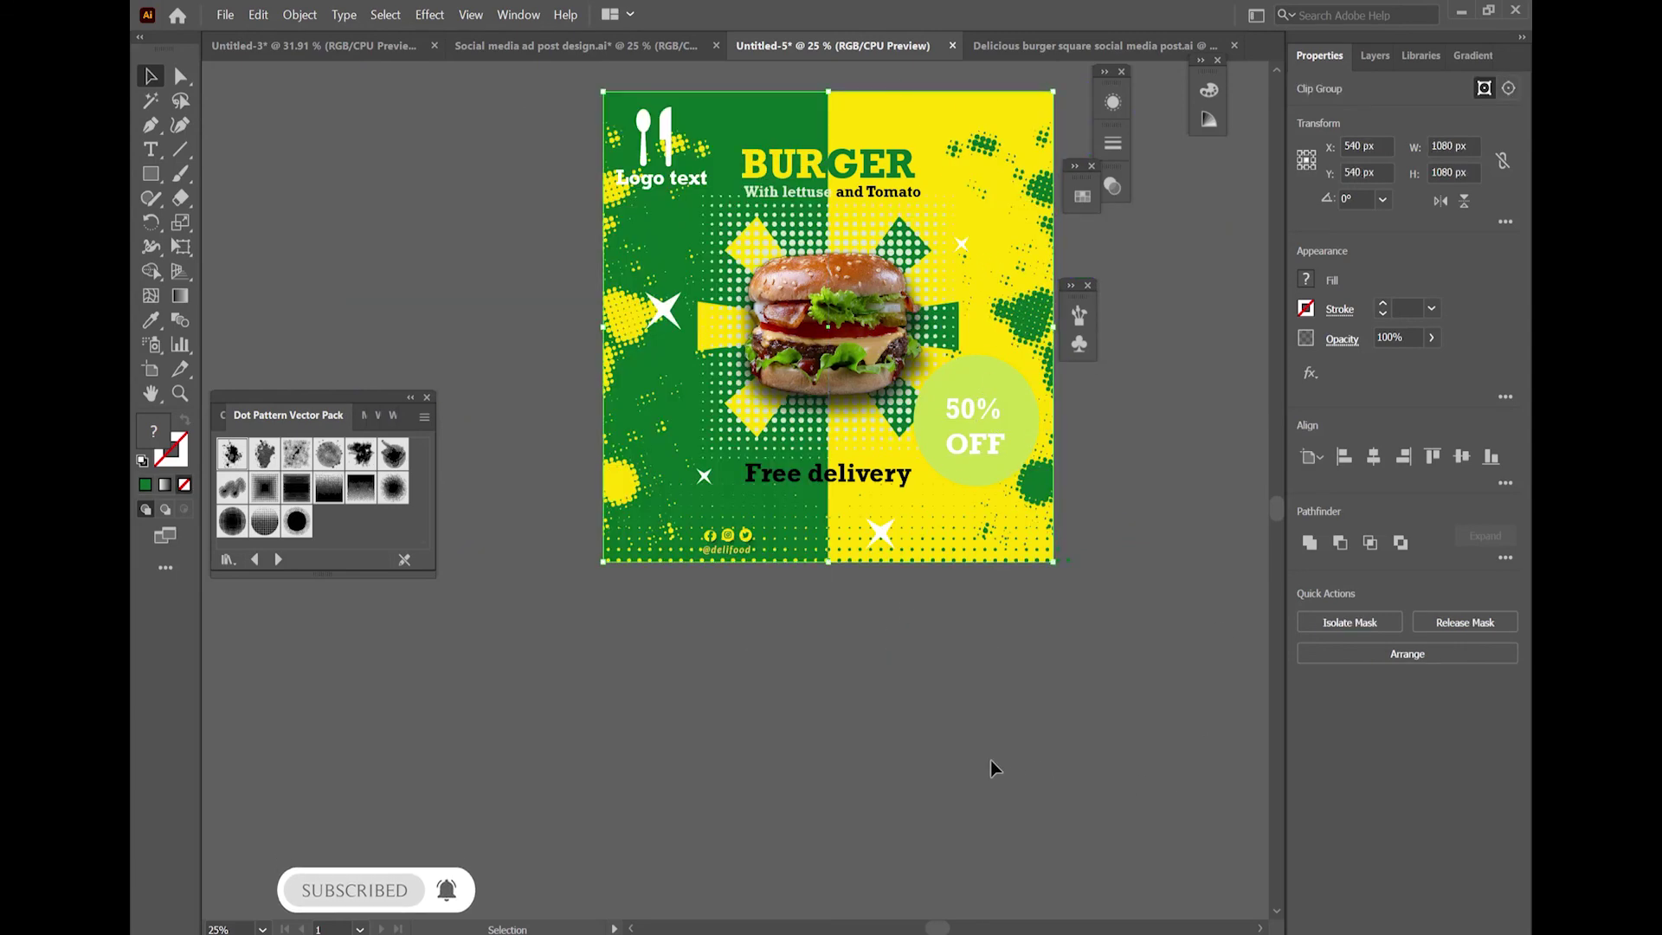
pyautogui.click(965, 756)
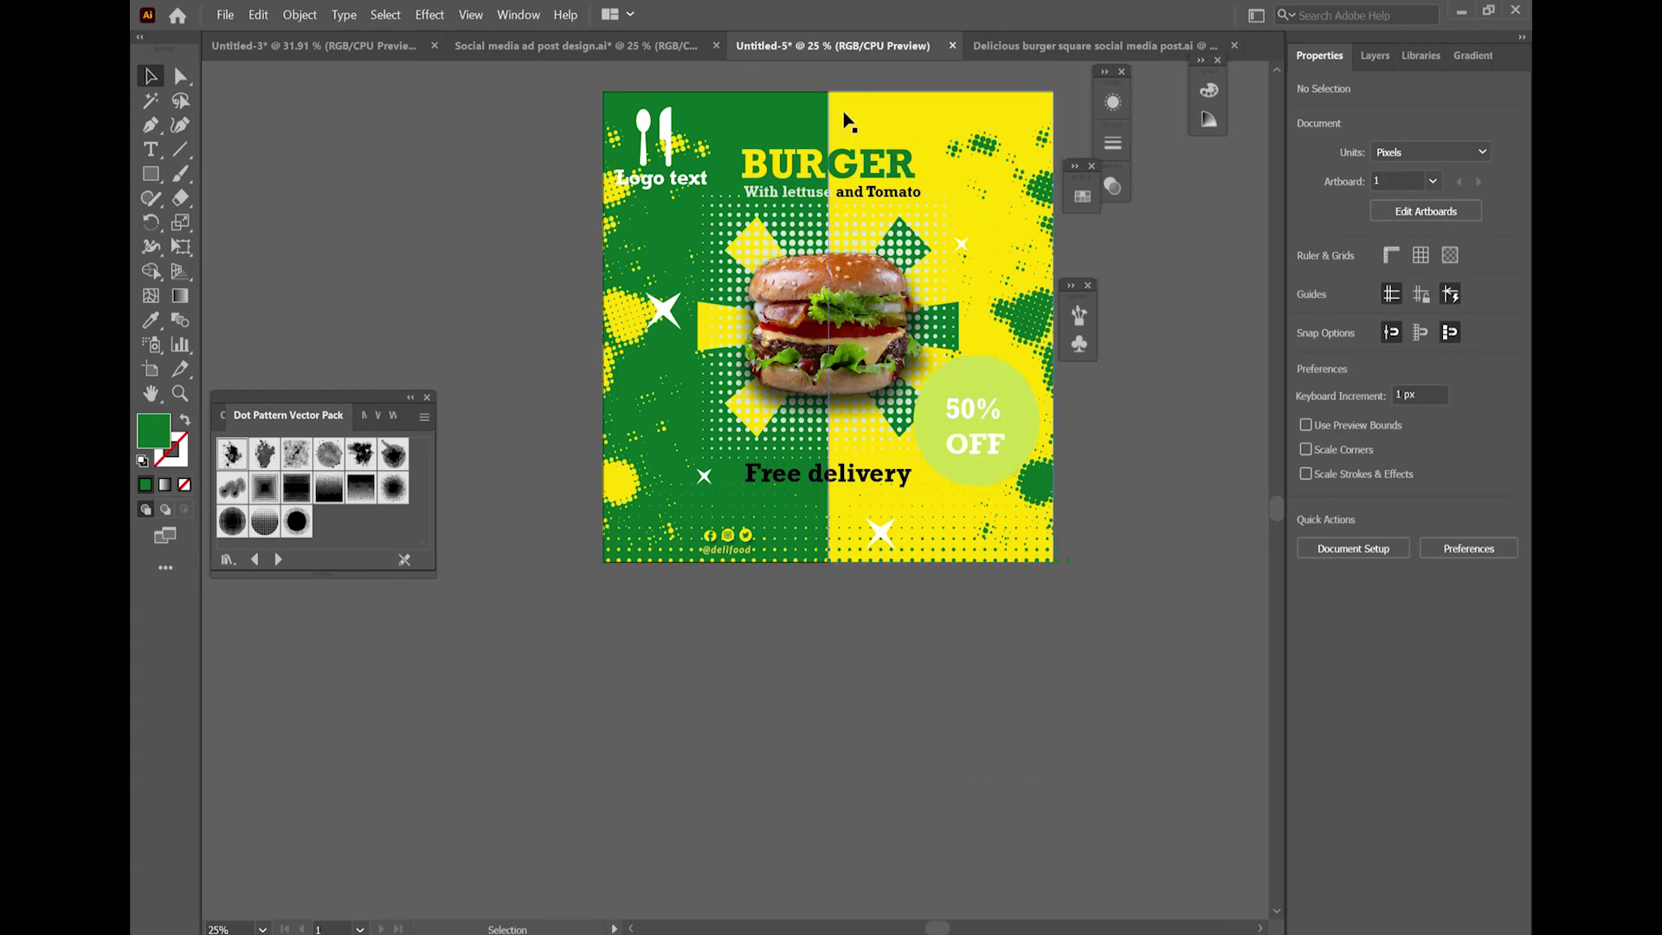
# Step: Send the clipped splash group to the back and drag the Dot layer lower in the Layers stack
pyautogui.rightClick(1047, 194)
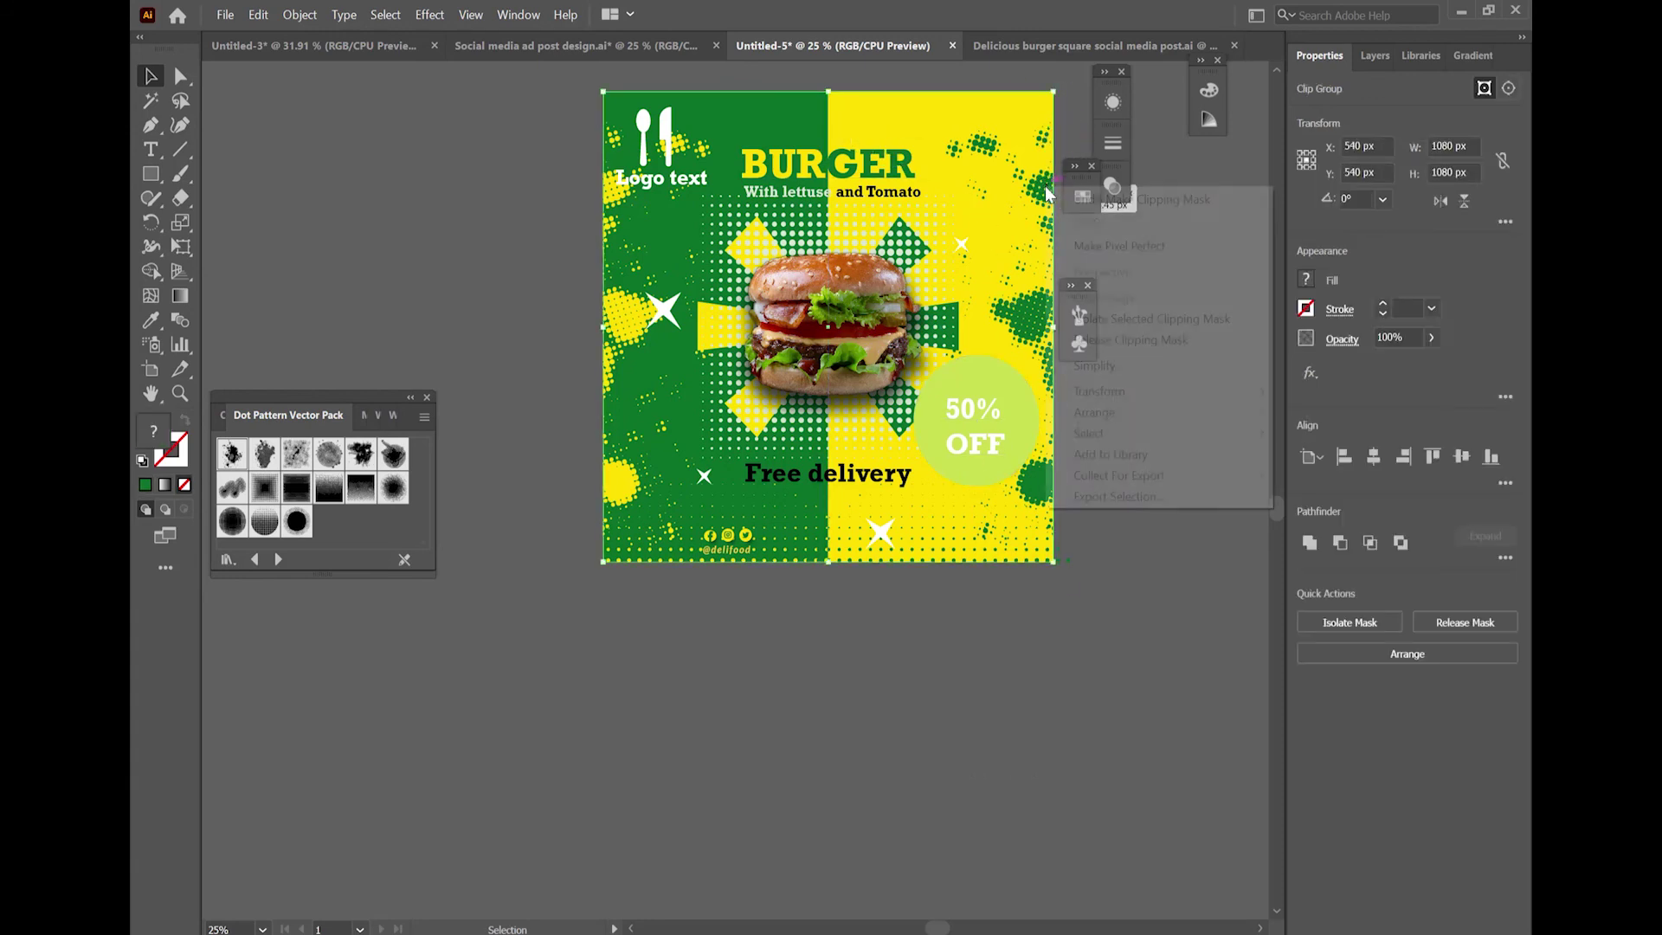
pyautogui.moveTo(1093, 412)
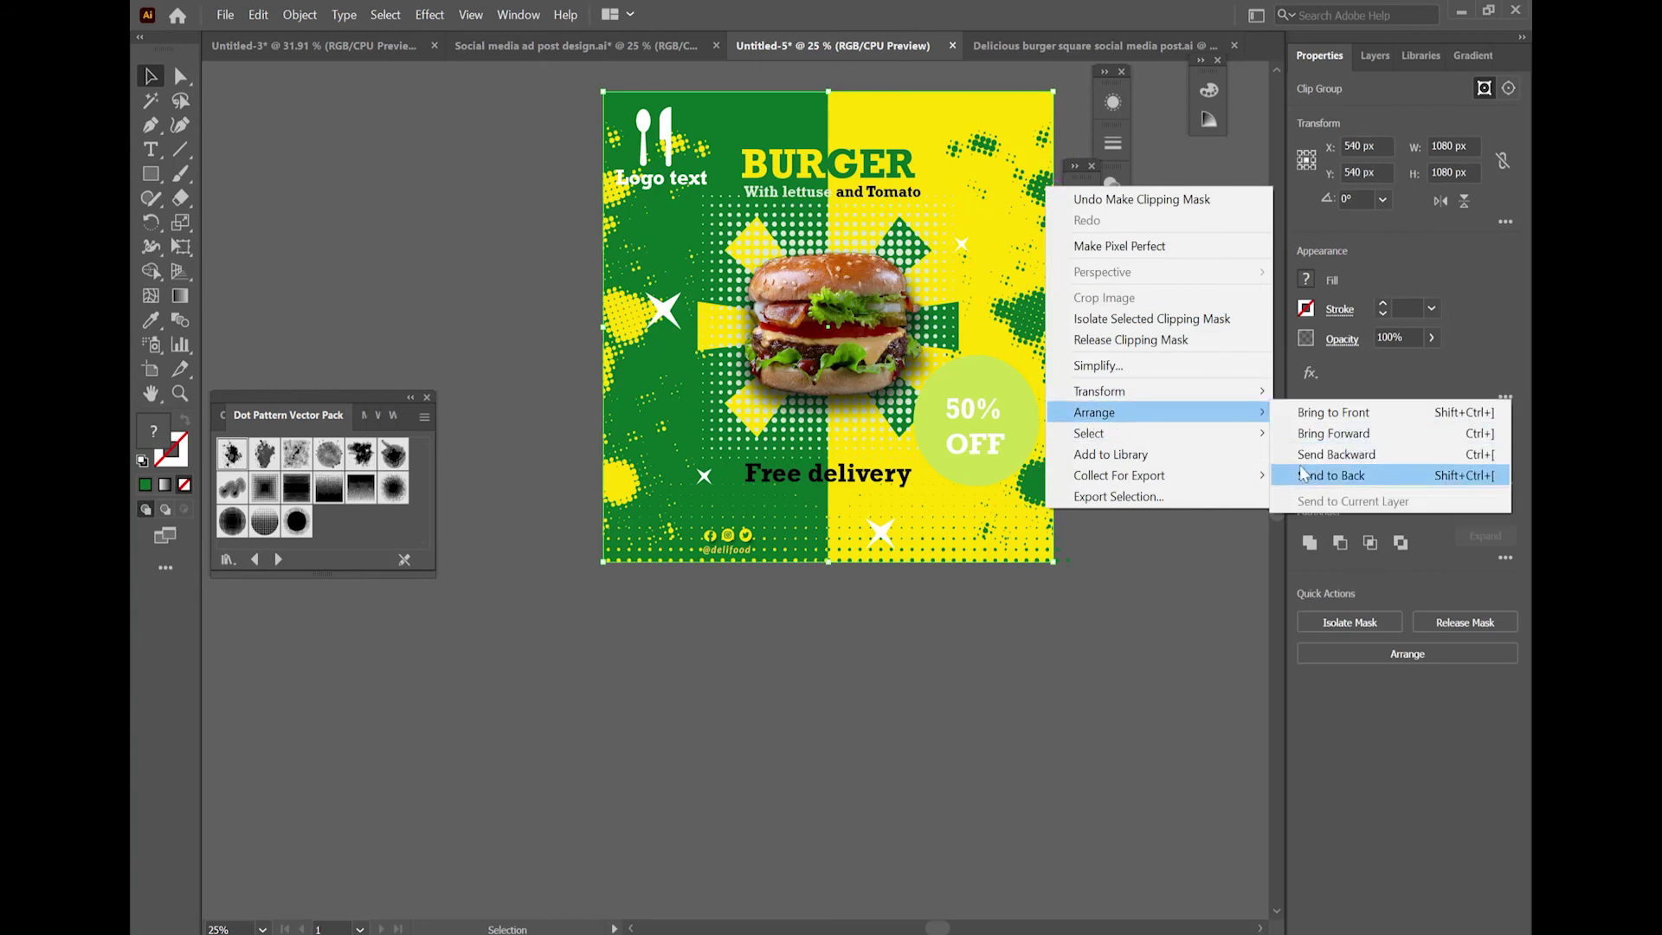
pyautogui.click(1303, 476)
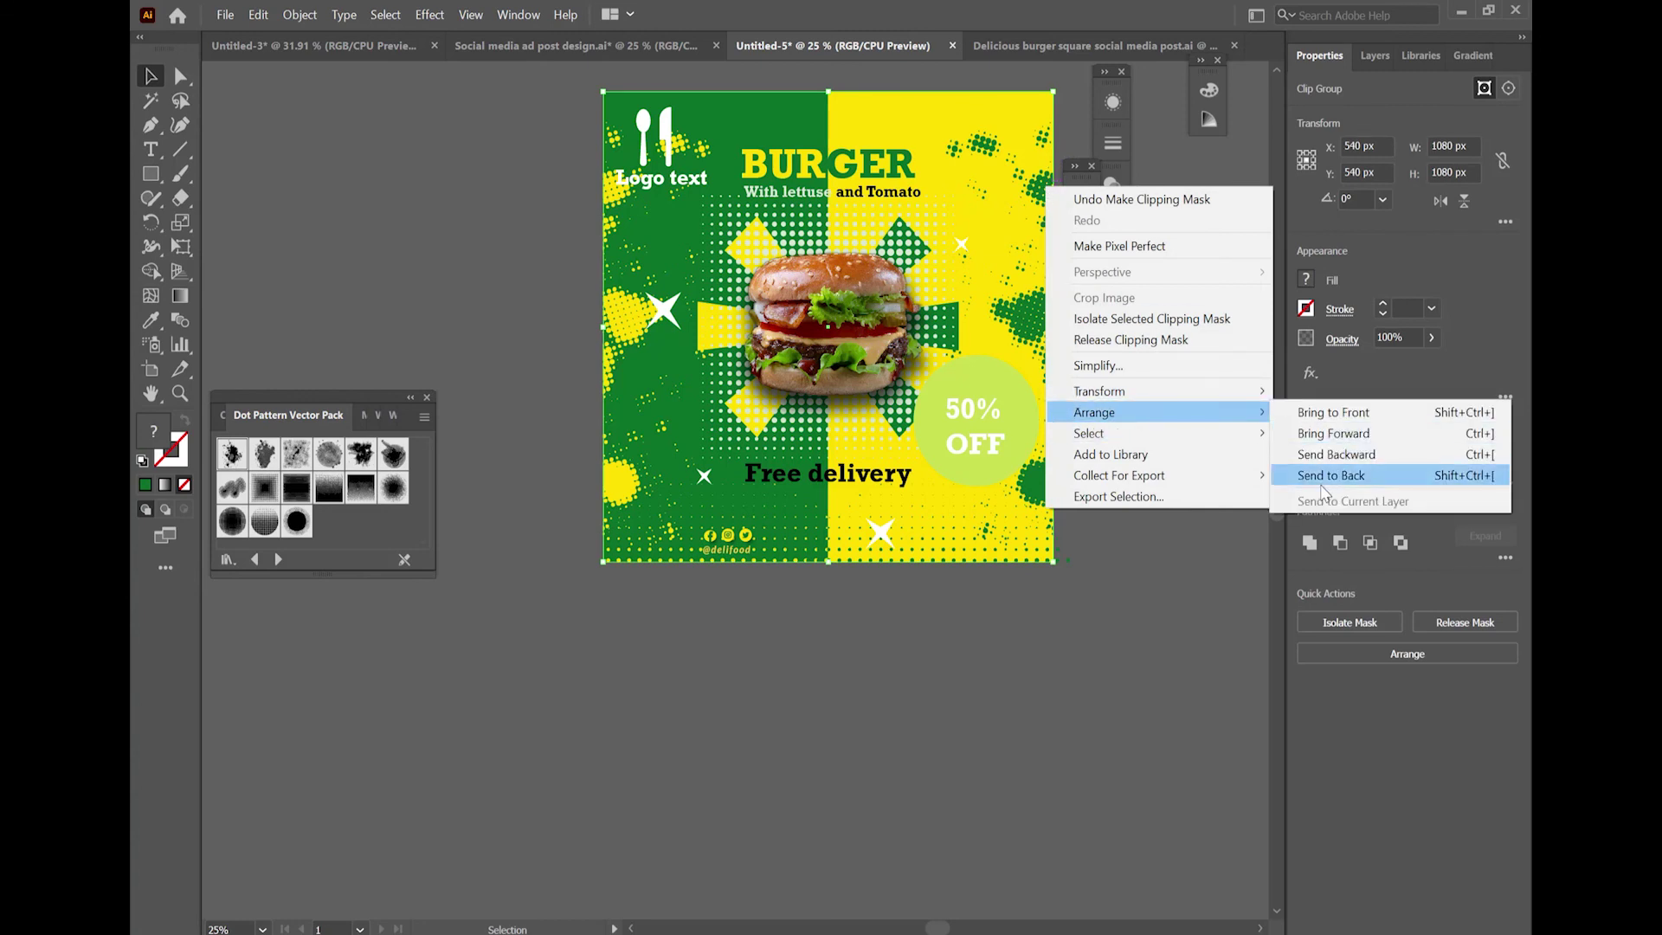
pyautogui.click(1374, 57)
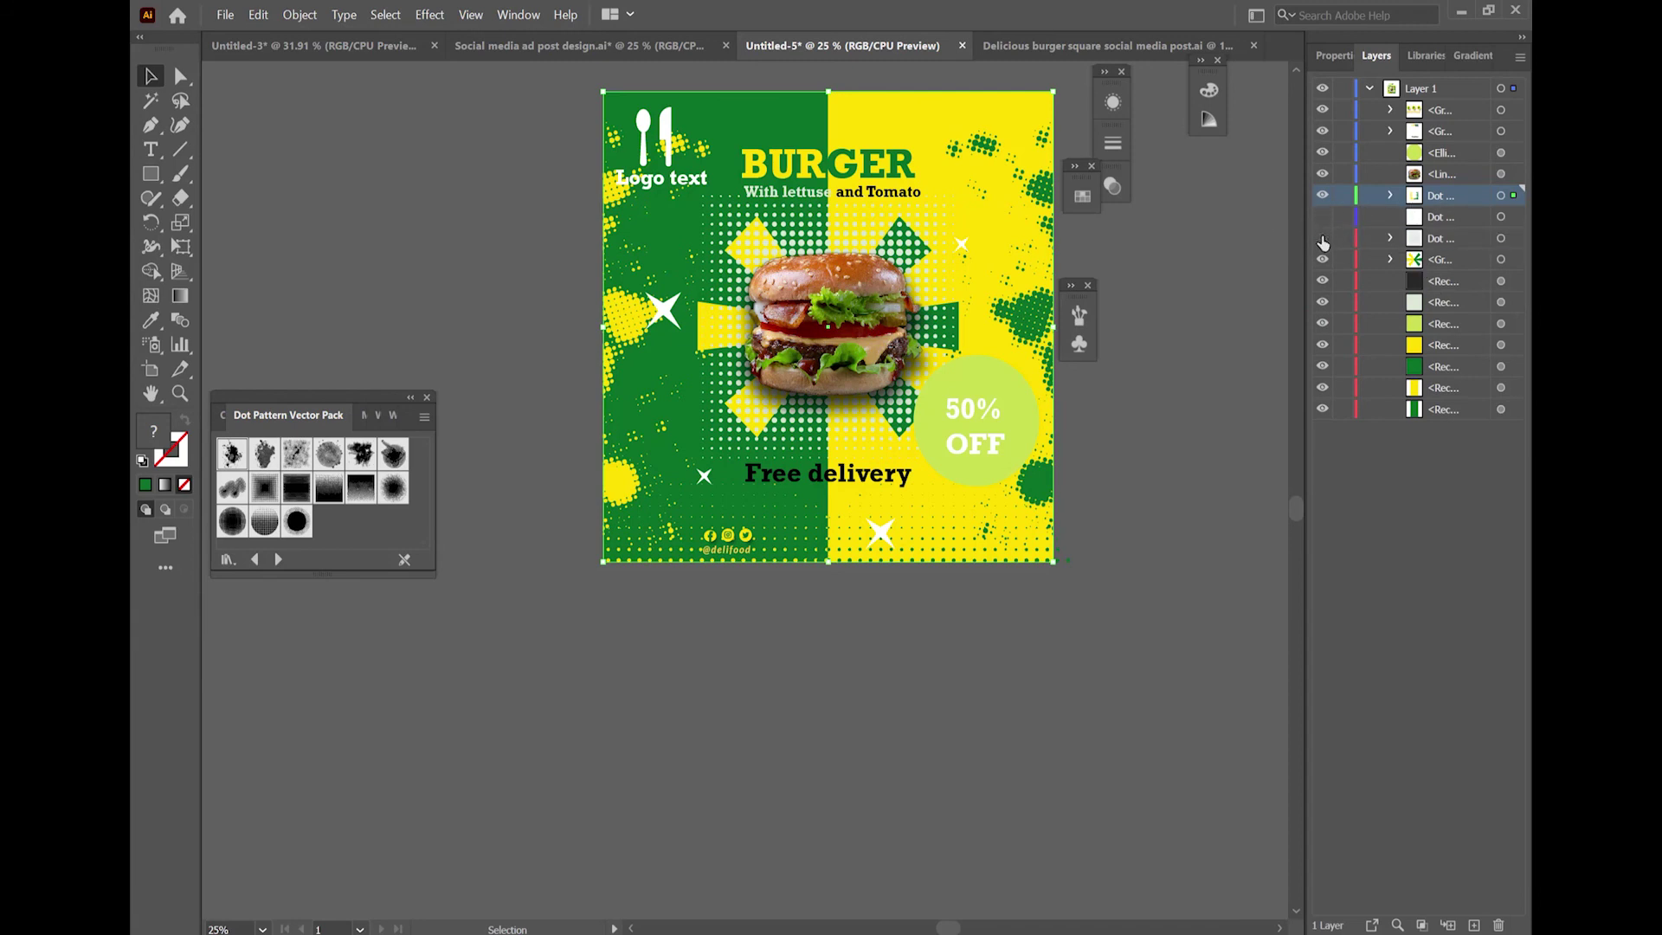
pyautogui.click(1322, 238)
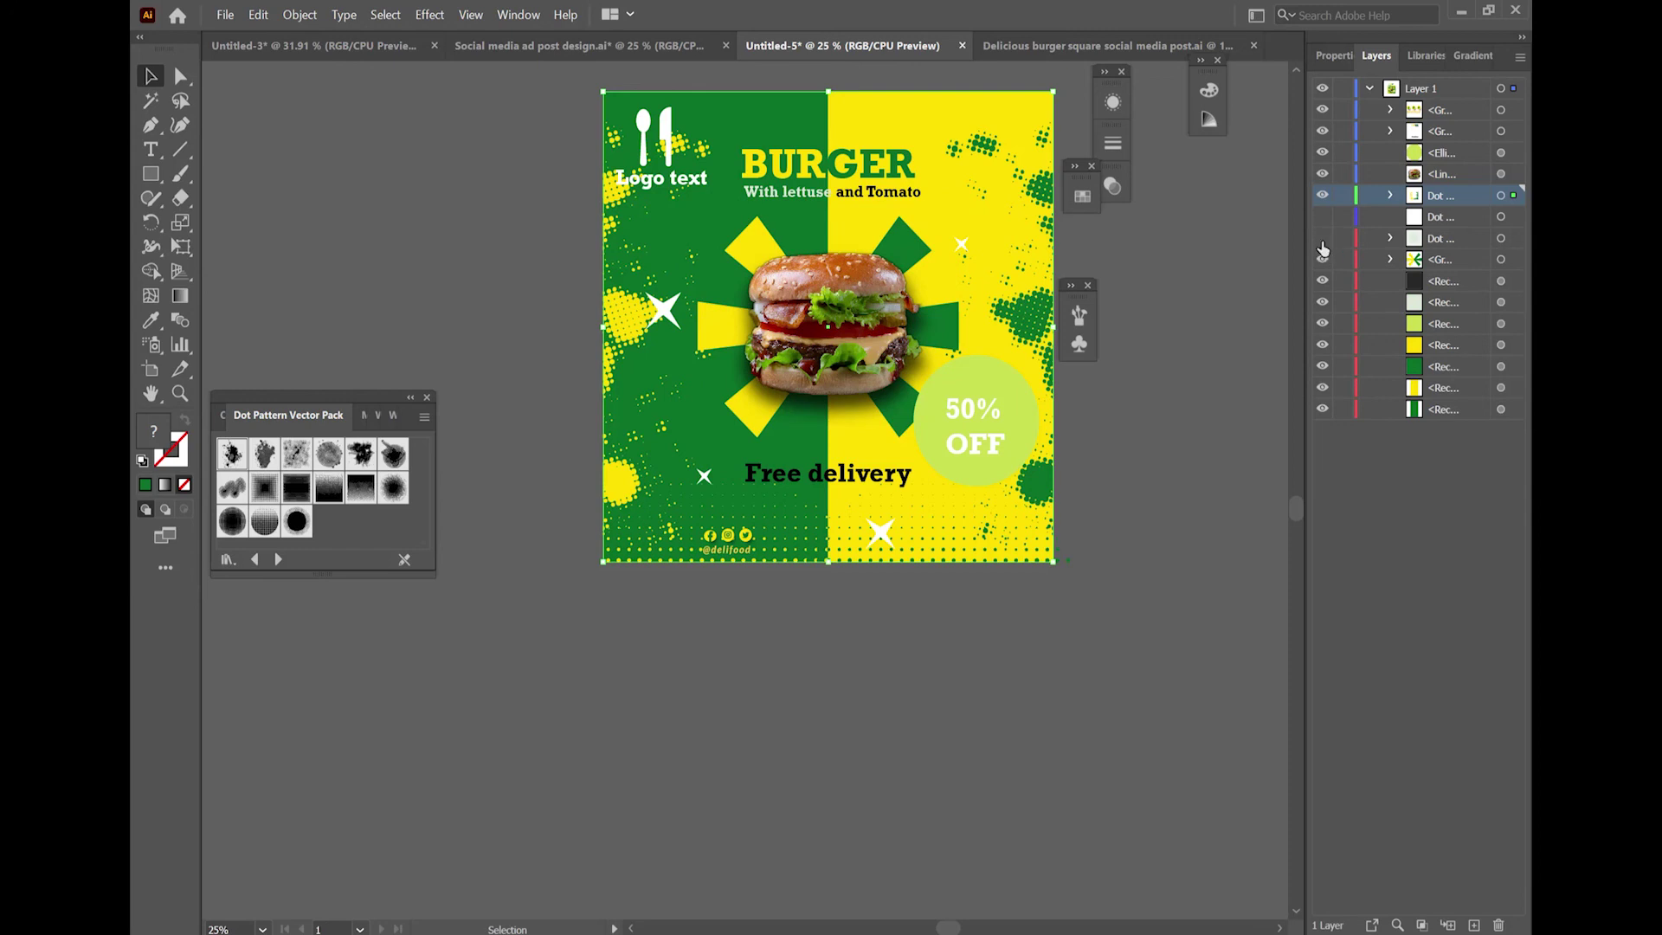
pyautogui.click(1322, 236)
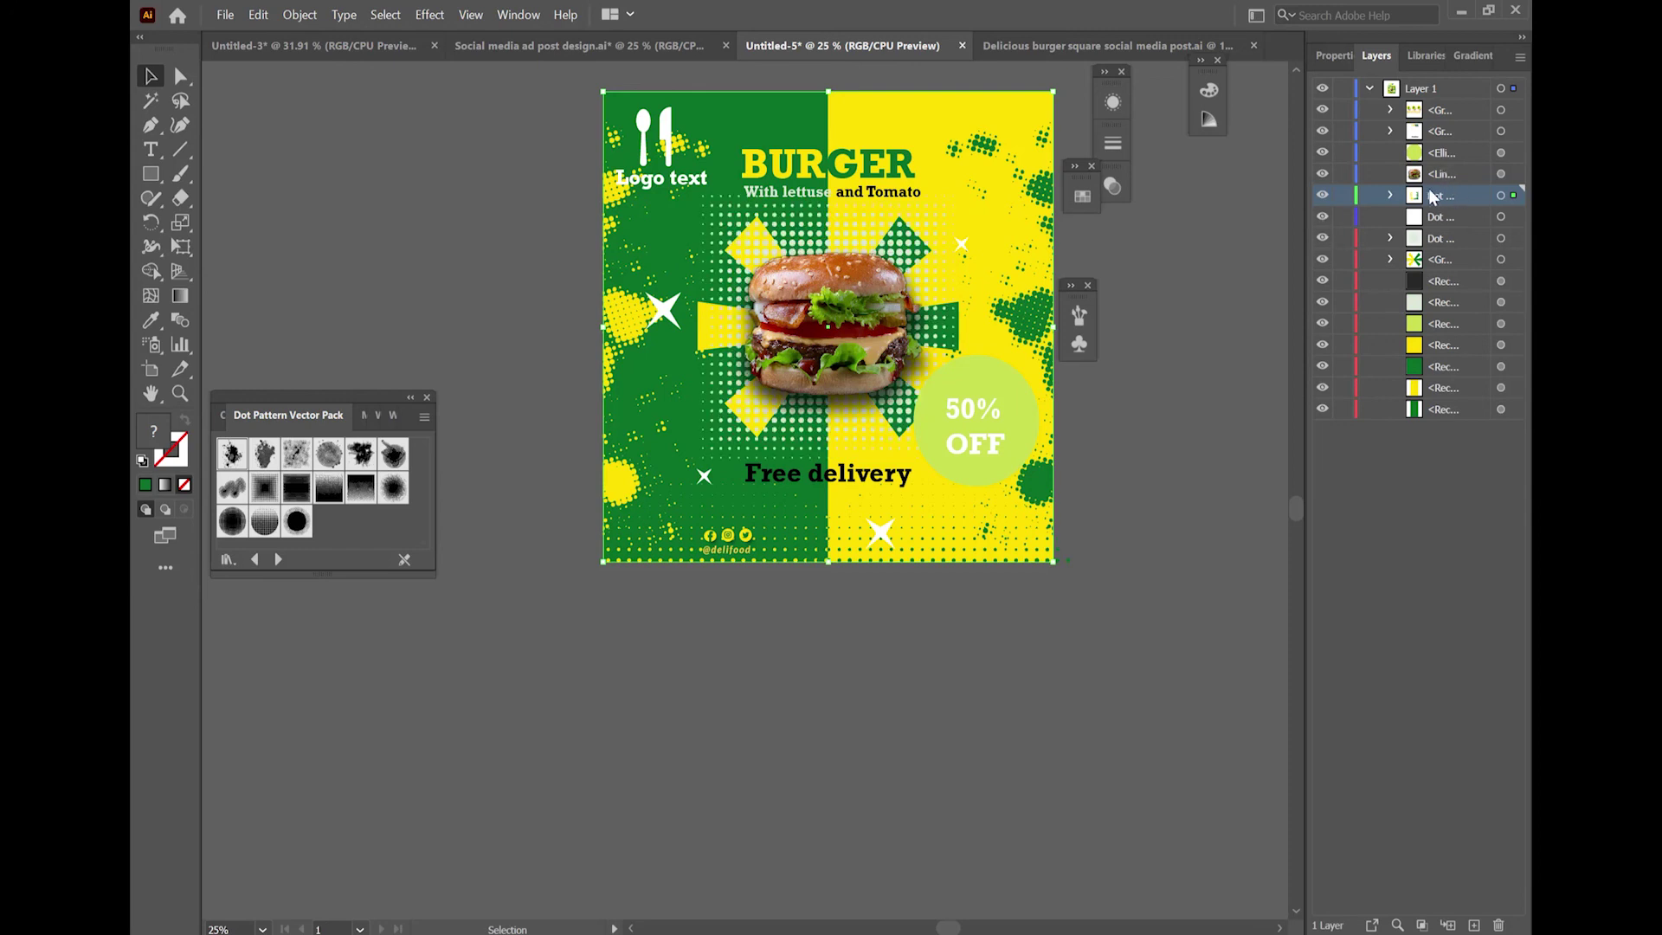
pyautogui.moveTo(1456, 197); pyautogui.dragTo(1454, 383)
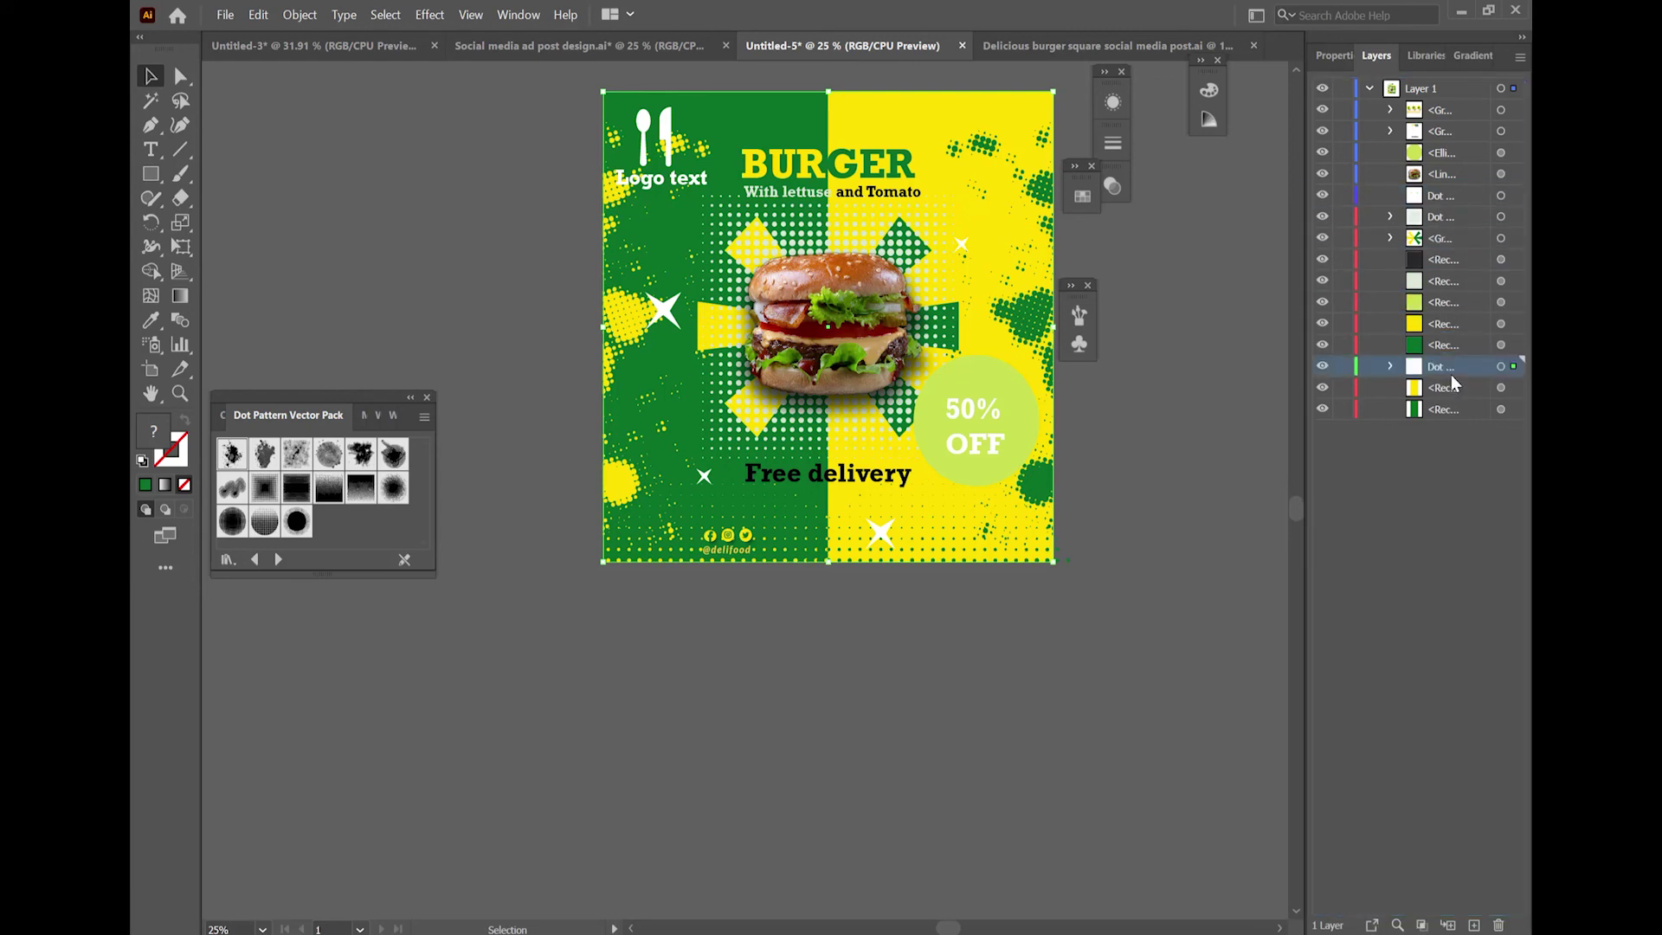
pyautogui.click(1196, 230)
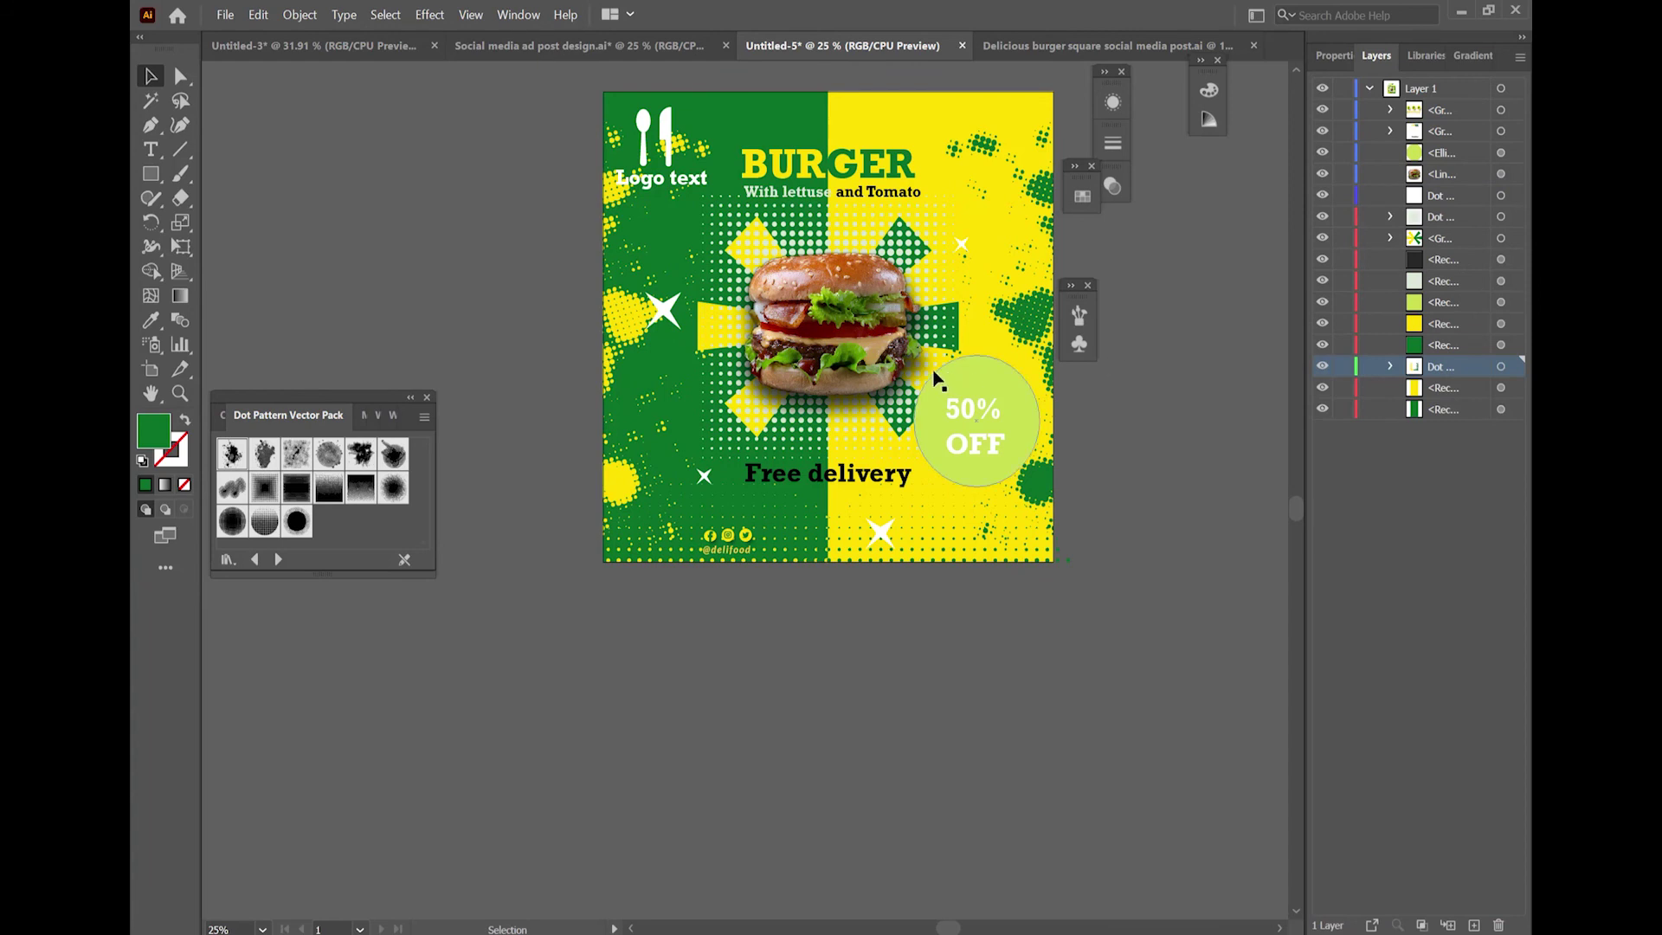